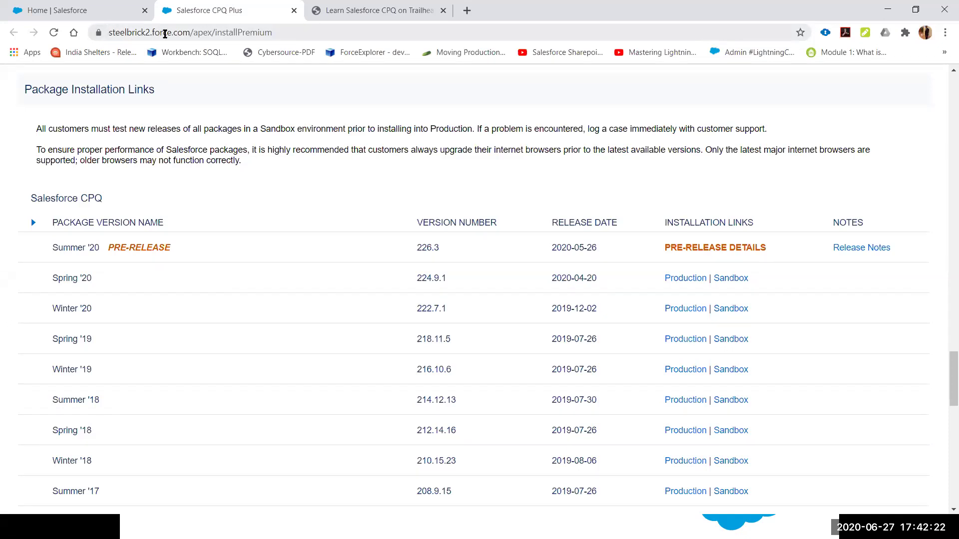
# Highlight the installPremium part of the package page's address and expand the Salesforce CPQ package version list
pyautogui.click(250, 31)
pyautogui.doubleClick(250, 32)
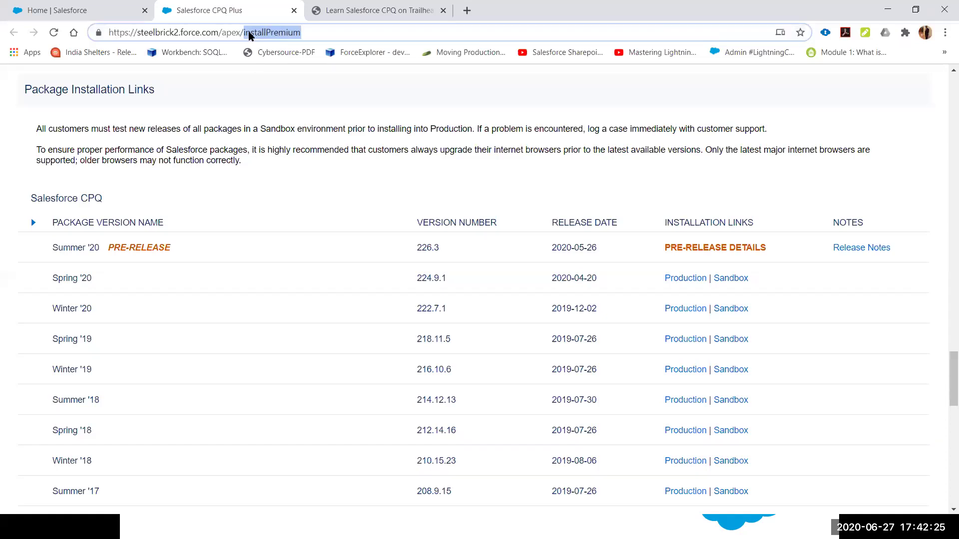
pyautogui.click(258, 196)
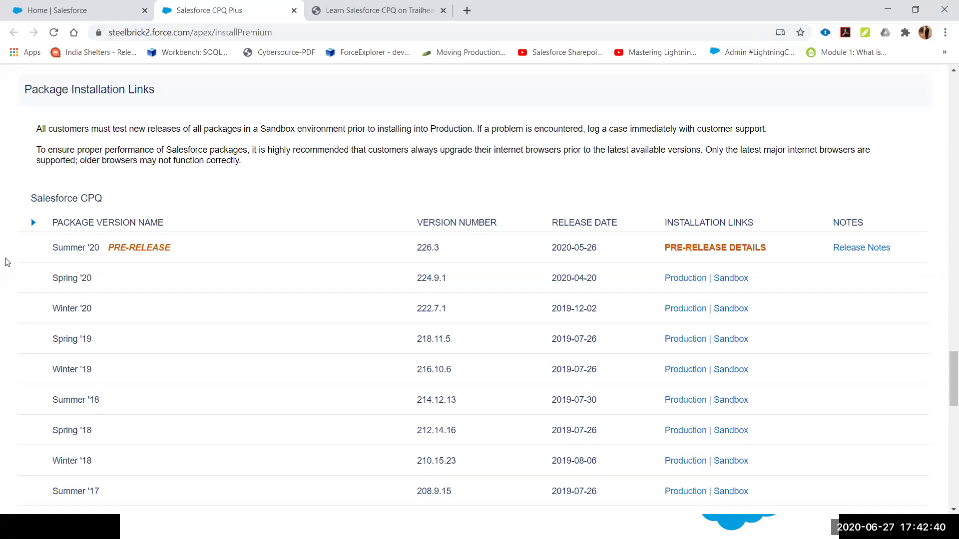
pyautogui.click(34, 223)
# Review the Developer Edition sign-up form and 90-day license note on the Learn Salesforce CPQ on Trailhead page
pyautogui.click(399, 10)
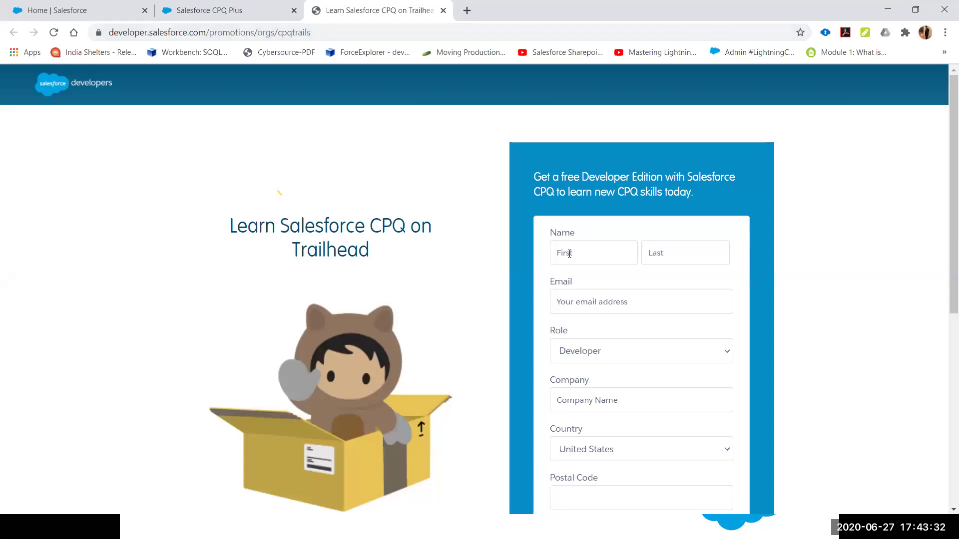
pyautogui.scroll(-3, 618, 312)
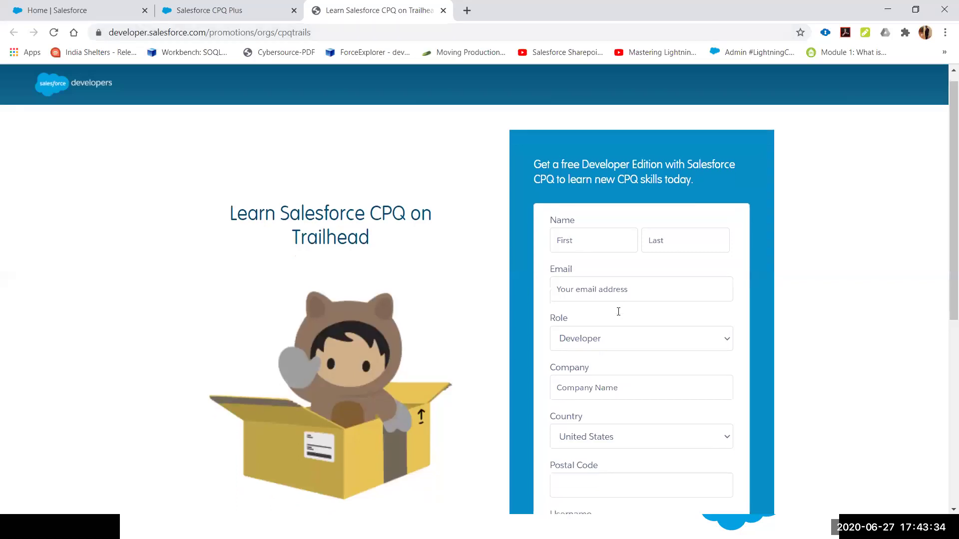
pyautogui.scroll(-3, 654, 285)
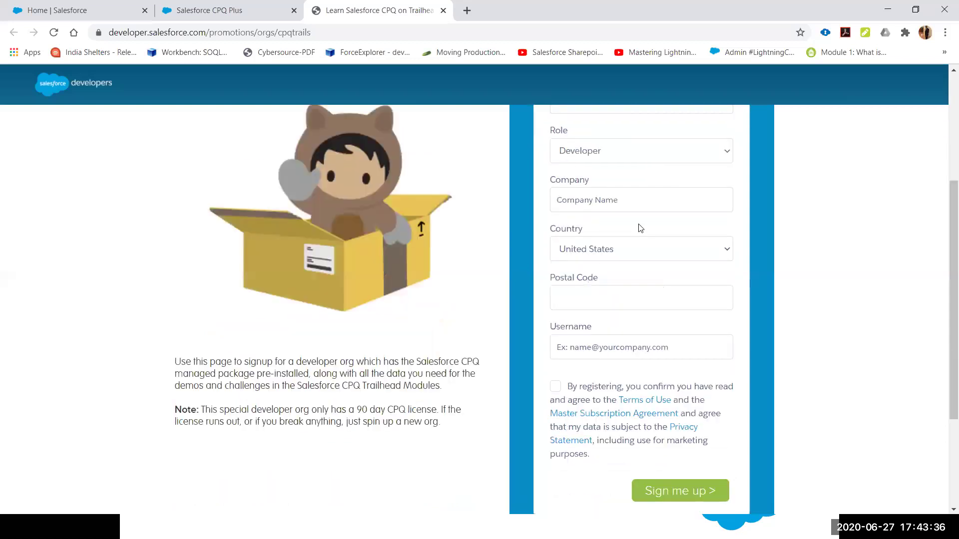
pyautogui.scroll(-3, 639, 350)
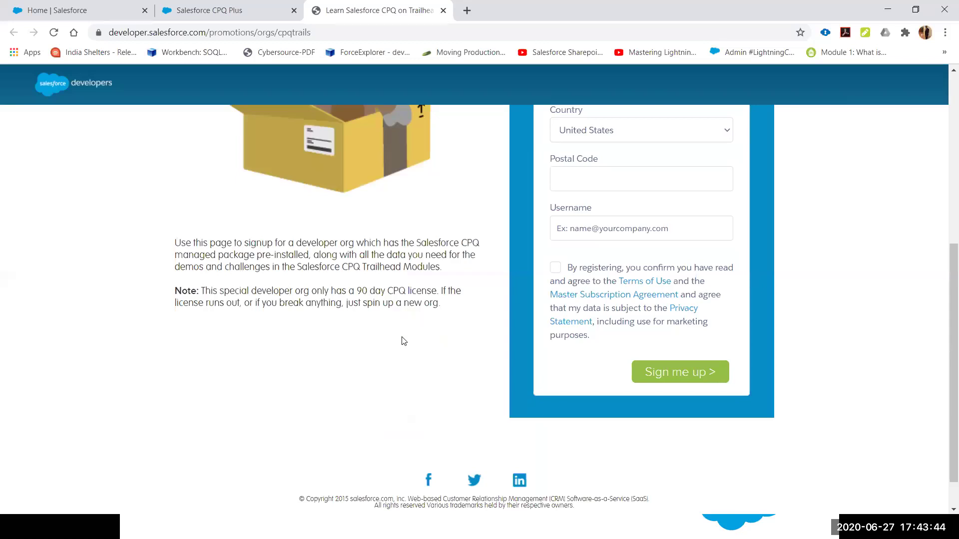
# Switch to the PowerPoint slide show and advance past the CPQ Trial Org slide to the Salesforce activation Email slide
pyautogui.press('super')
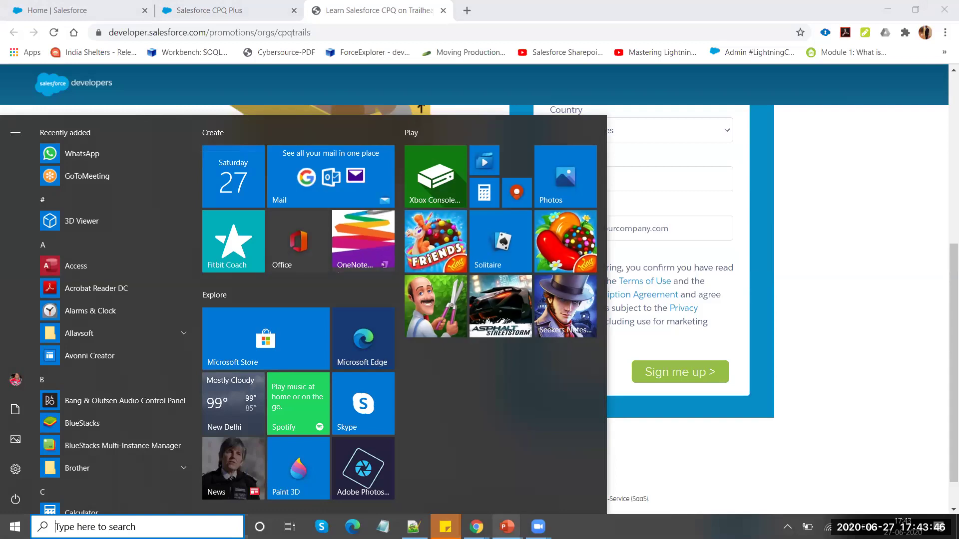
pyautogui.hotkey('alt', 'Tab')
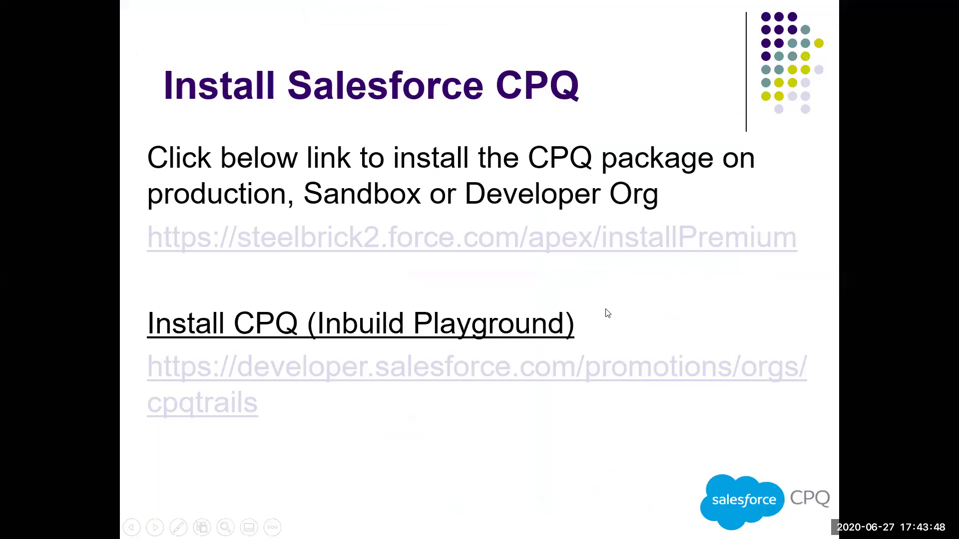
pyautogui.click(607, 313)
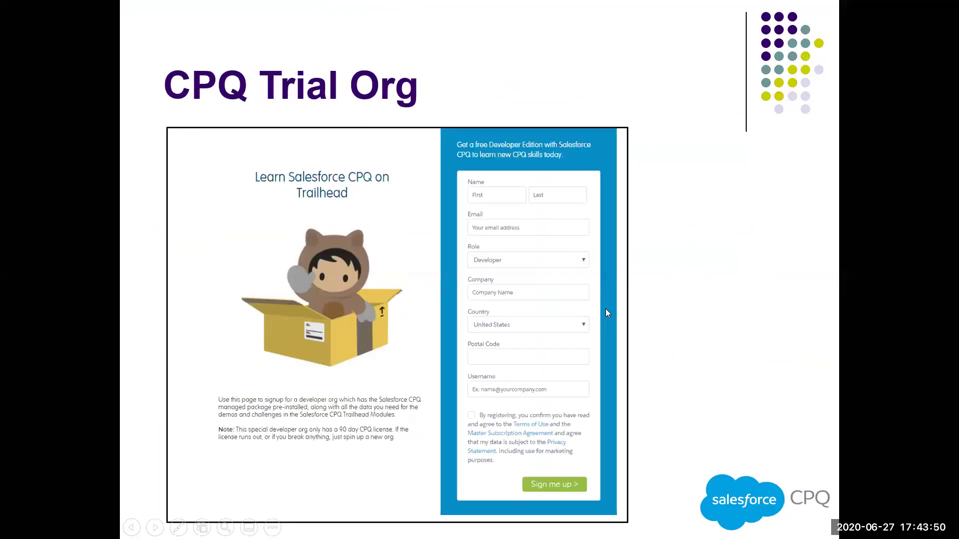
pyautogui.click(608, 313)
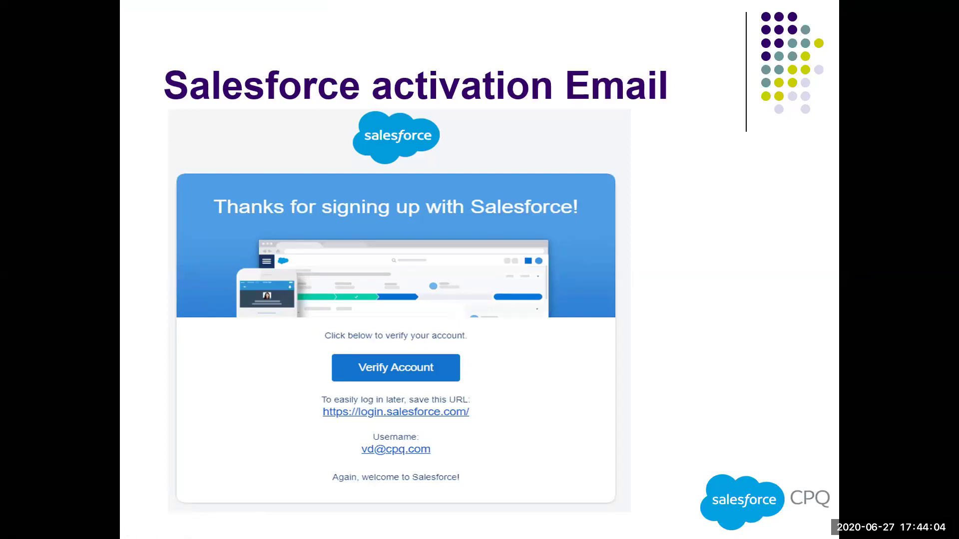
# Return to the browser and open Setup from the Salesforce CPQ org's home page
pyautogui.hotkey('alt', 'Tab')
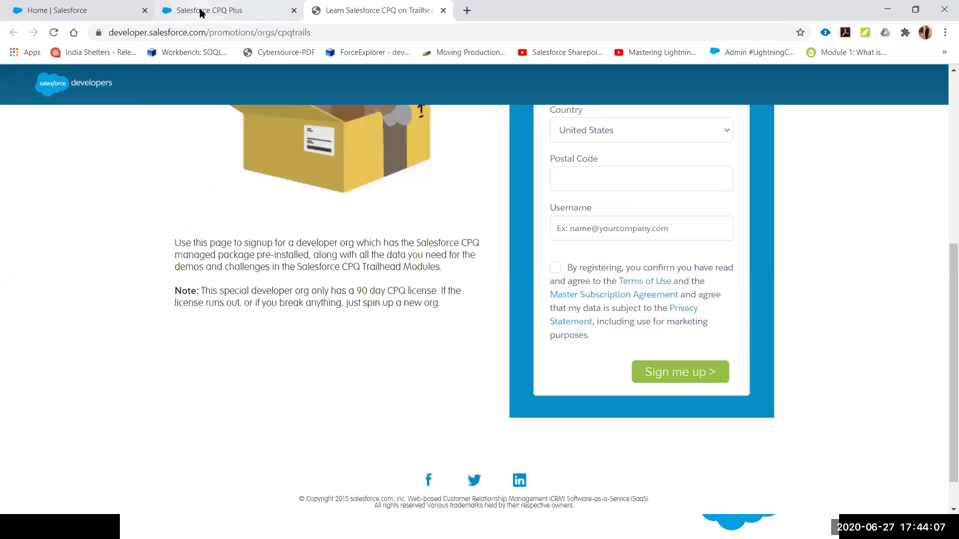
pyautogui.click(219, 10)
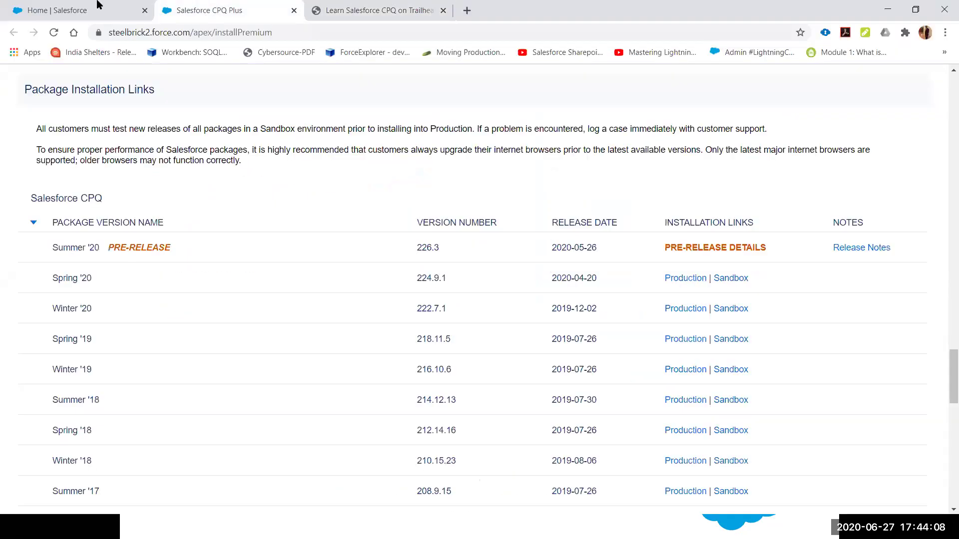
pyautogui.click(77, 7)
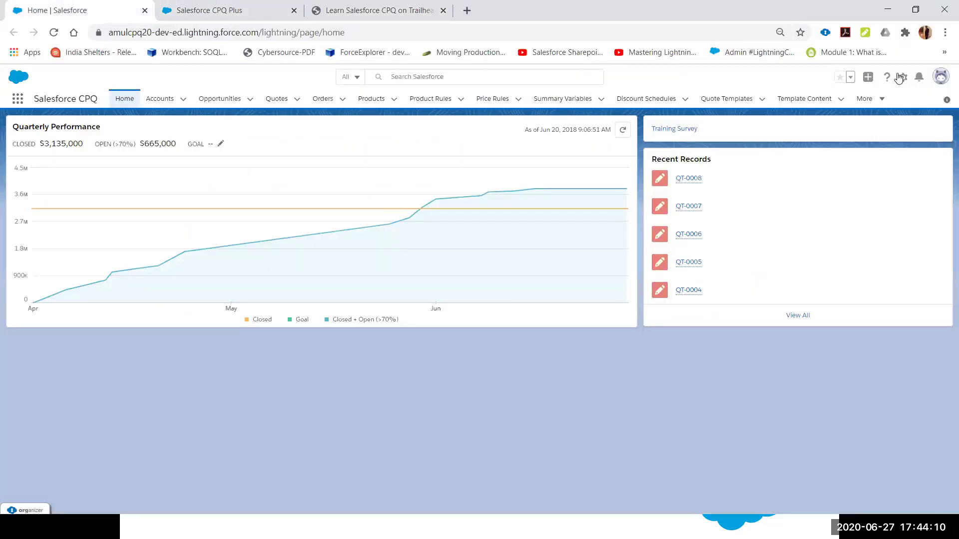
pyautogui.click(902, 77)
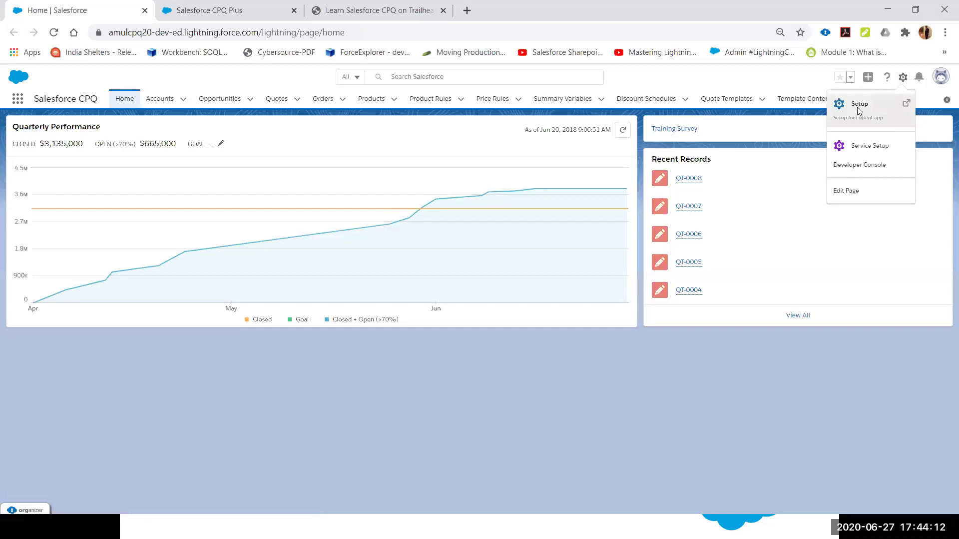
pyautogui.click(857, 106)
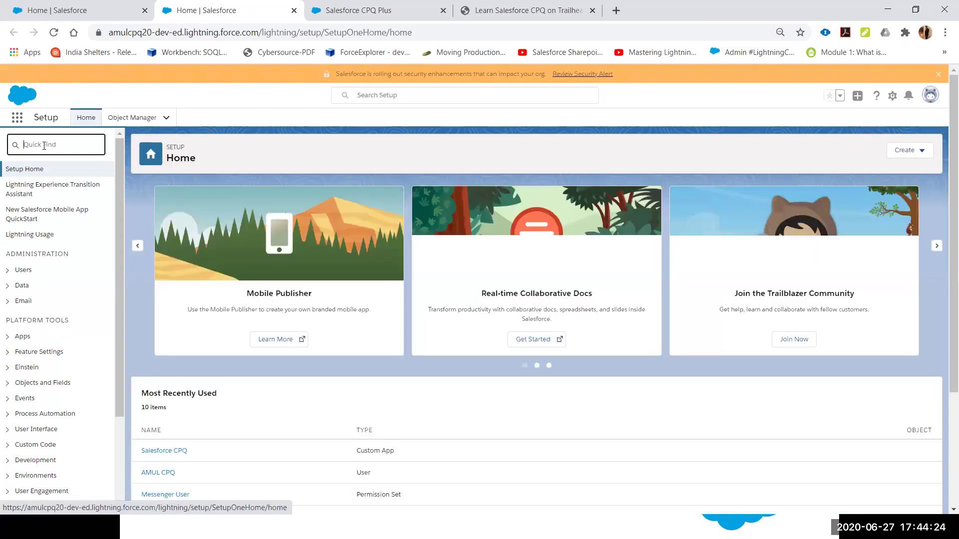
# Find Installed Packages in Setup by searching for "Install" and open the configuration of the Salesforce CPQ package
pyautogui.click(63, 144)
pyautogui.write('Install')
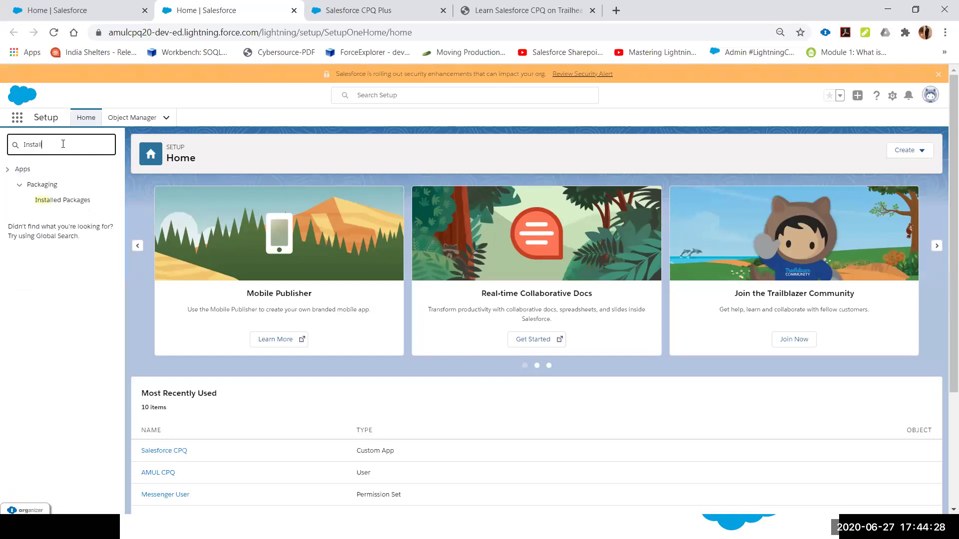
pyautogui.click(63, 202)
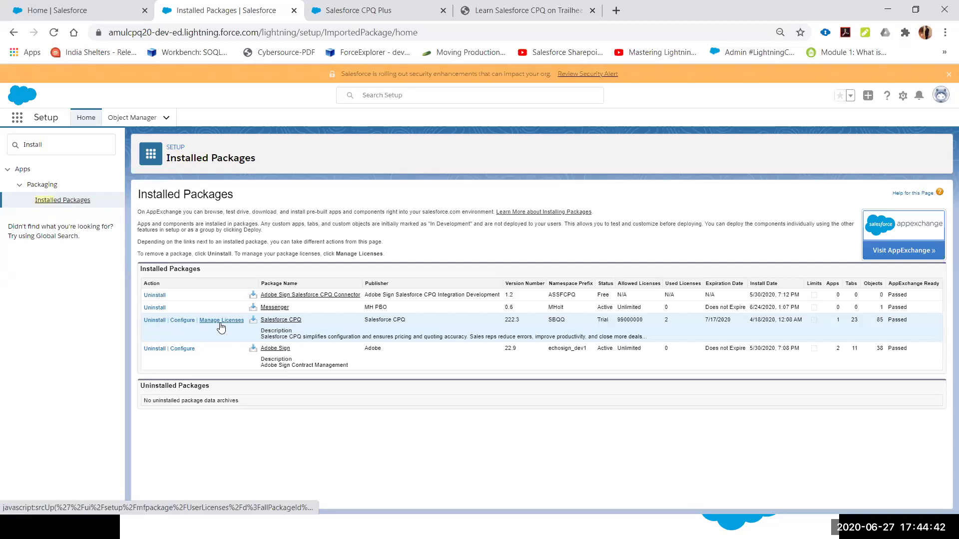
pyautogui.click(183, 321)
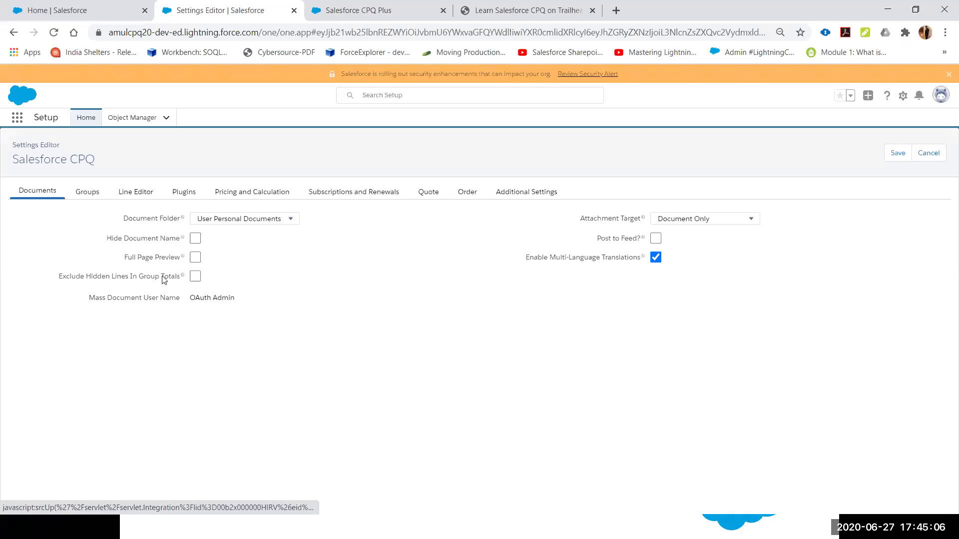
# Look through the CPQ package settings for Groups, Line Editor, Plugins, Pricing and Calculation, Subscriptions and Renewals, Quote and Additional Settings
pyautogui.click(93, 197)
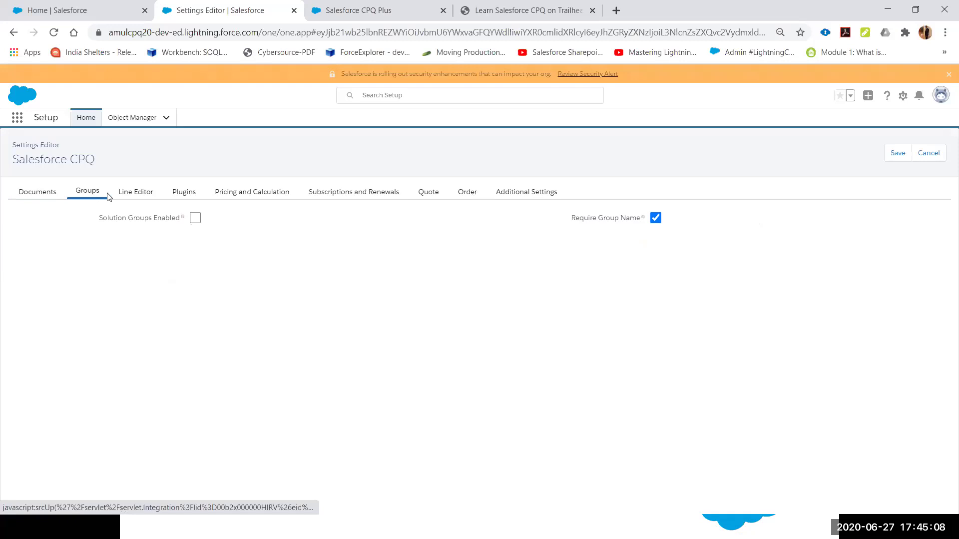
pyautogui.click(154, 196)
pyautogui.click(190, 197)
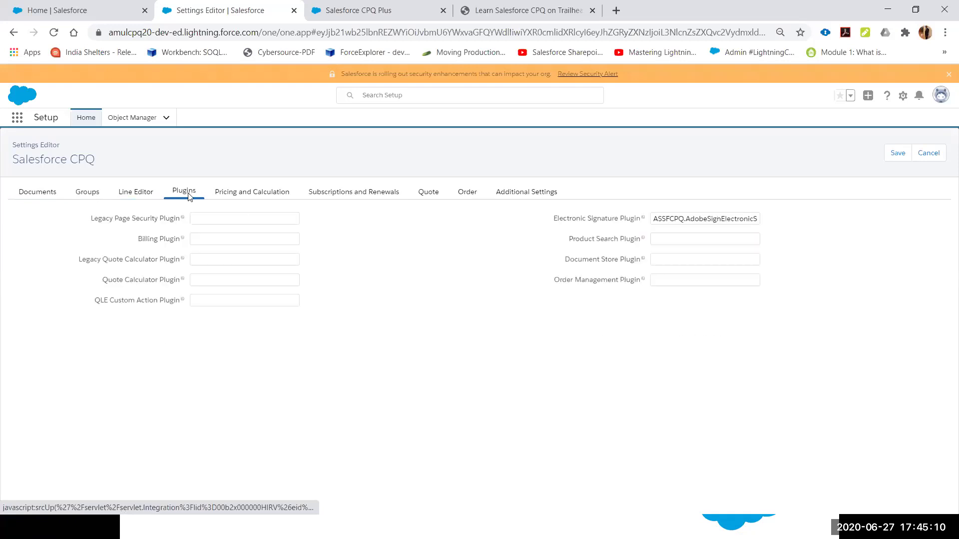
pyautogui.click(257, 196)
pyautogui.click(348, 198)
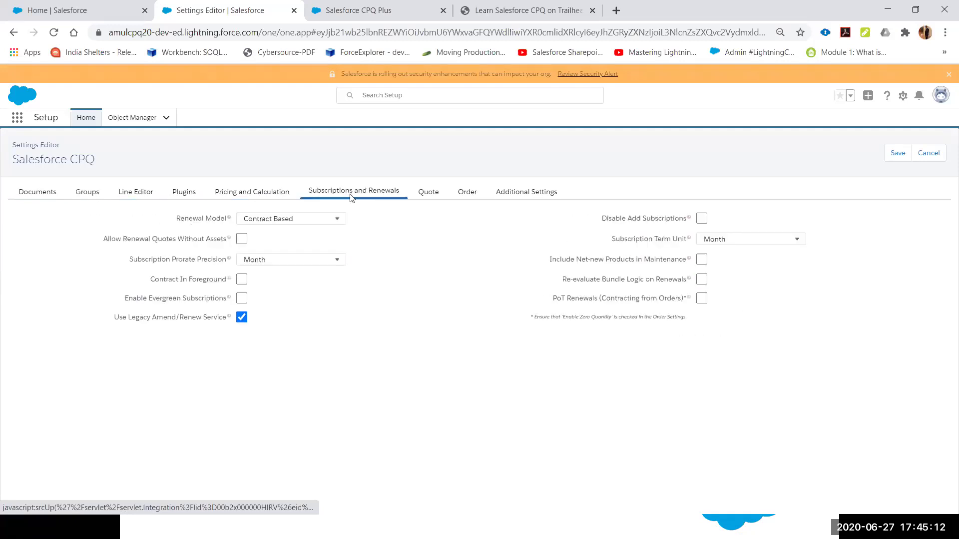
pyautogui.click(432, 195)
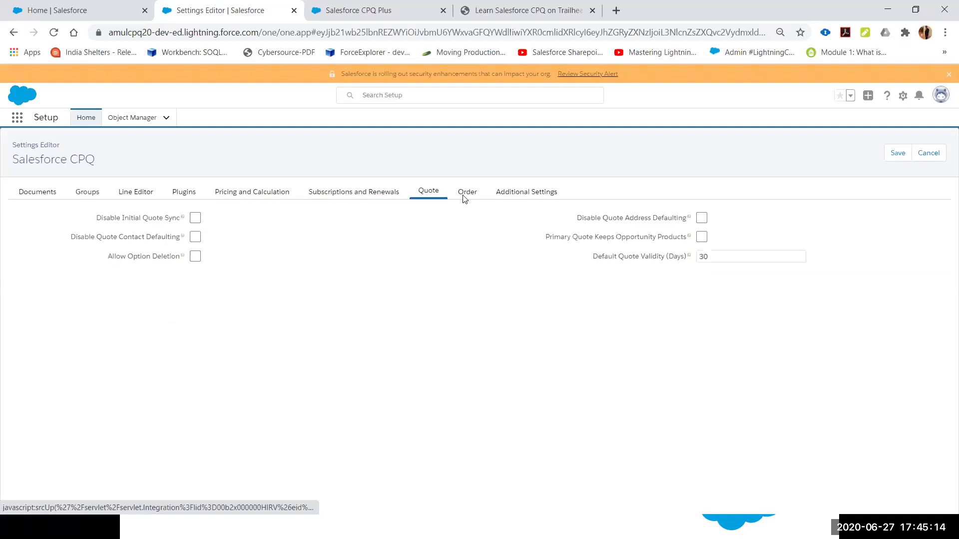
pyautogui.click(524, 197)
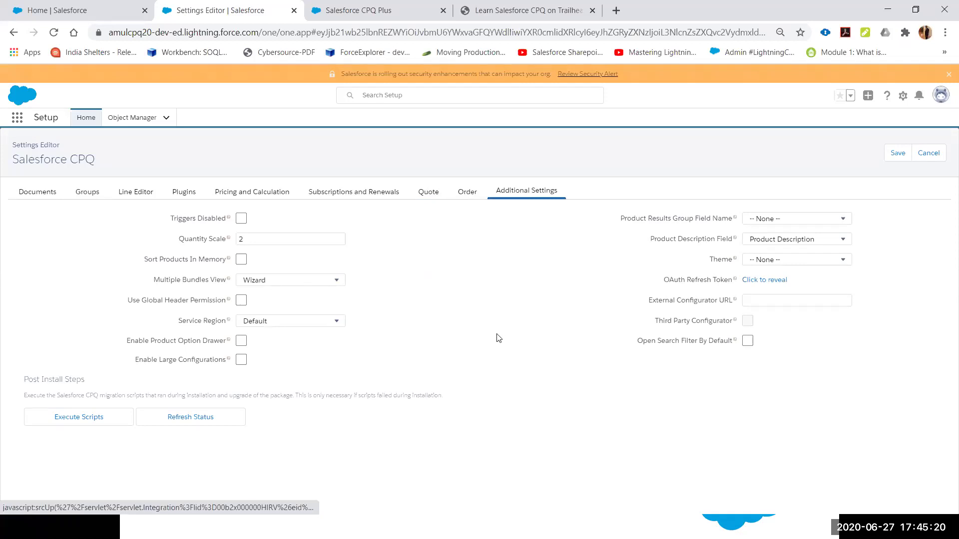
# Switch to the PowerPoint slide show and show the CPQ Install Package Settings slide
pyautogui.press('super')
pyautogui.moveTo(507, 527)
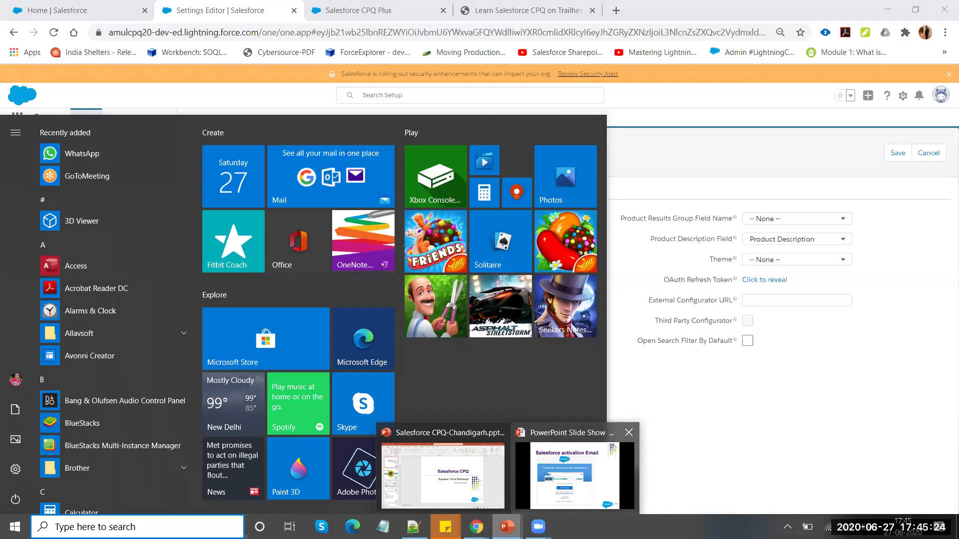
pyautogui.click(574, 475)
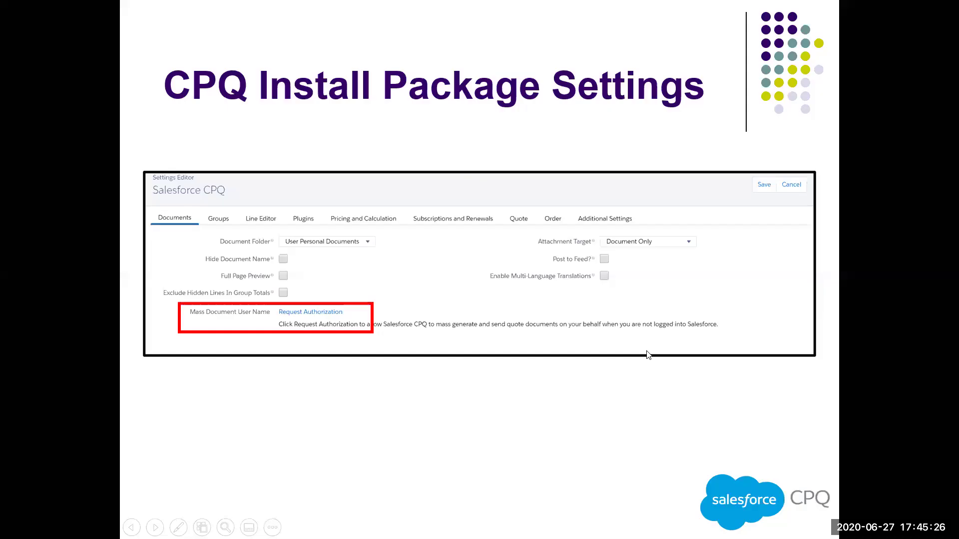
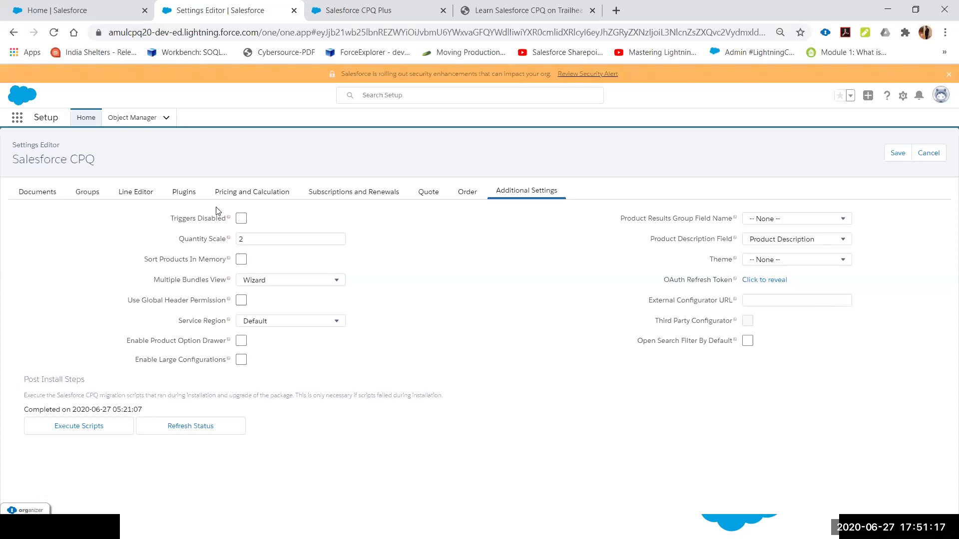
# Open the CPQ Account Layout from the Account object's page layouts in the Object Manager
pyautogui.click(100, 7)
pyautogui.click(238, 10)
pyautogui.click(136, 119)
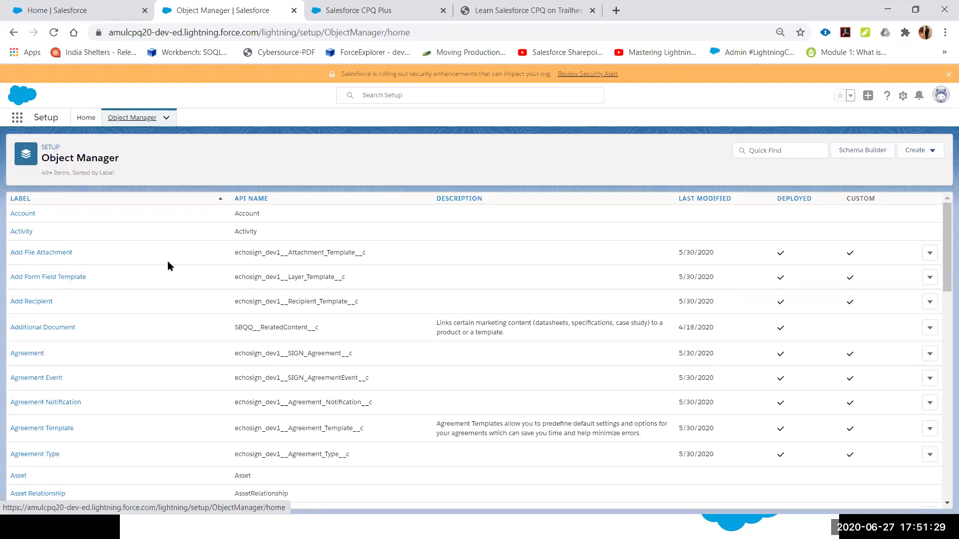
pyautogui.click(28, 214)
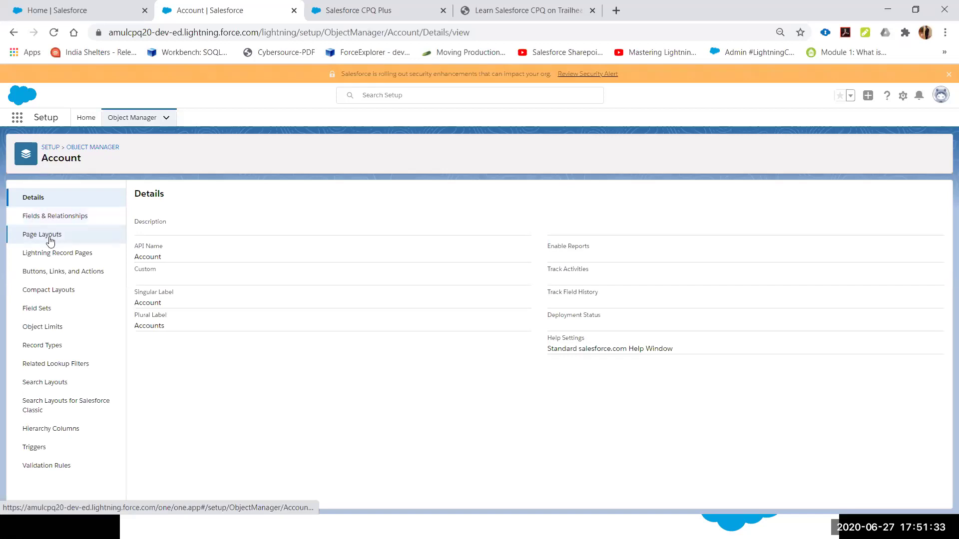
pyautogui.click(49, 239)
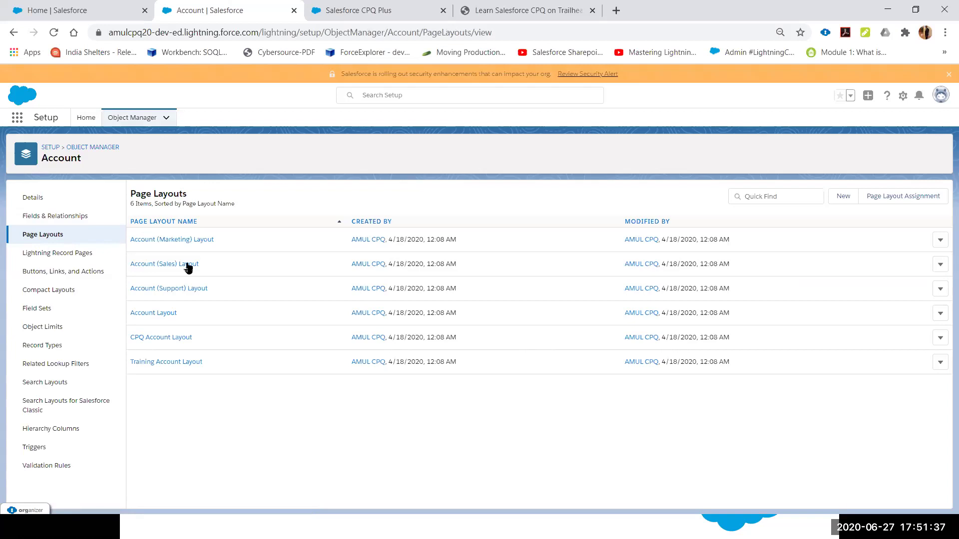
pyautogui.click(181, 342)
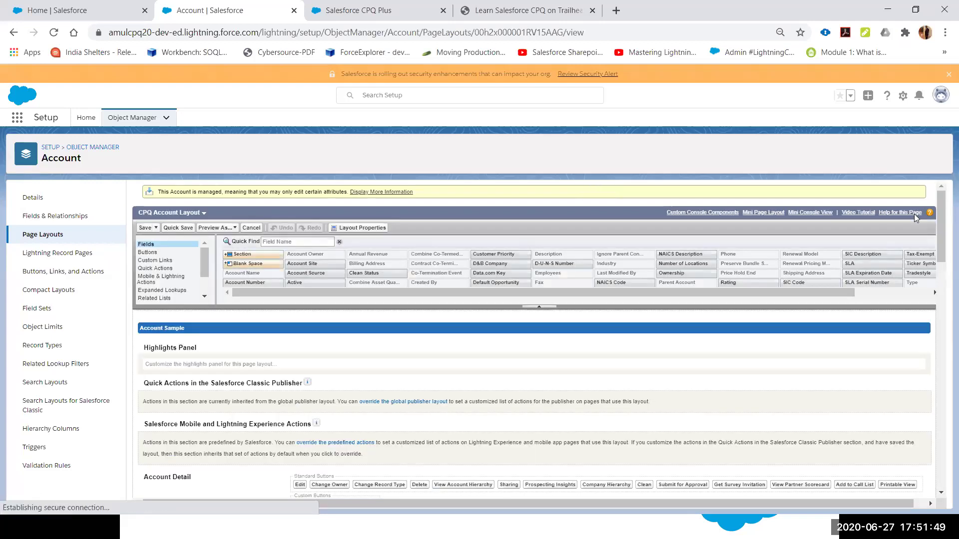
# Examine the CPQ Account Layout's Renewal/Co-Term Information section and its Quotes, Contracts, Contracted Prices and Assets related lists
pyautogui.moveTo(941, 225); pyautogui.dragTo(943, 289)
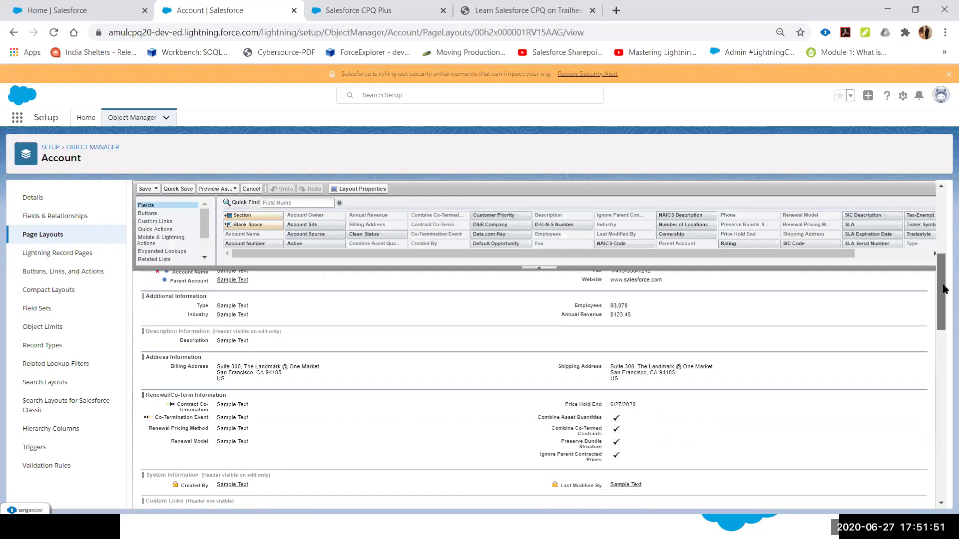
pyautogui.scroll(-1, 183, 378)
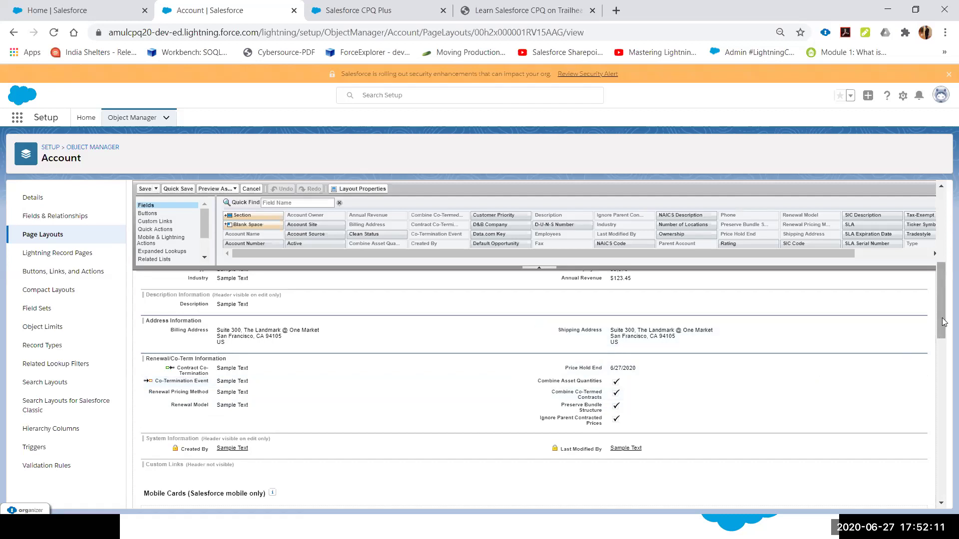
pyautogui.moveTo(944, 322); pyautogui.dragTo(942, 344)
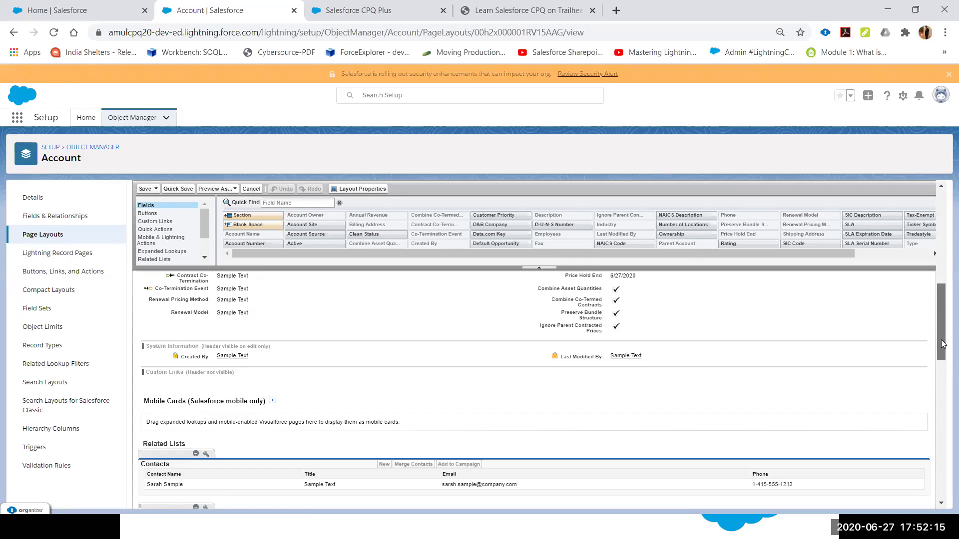
pyautogui.moveTo(943, 345); pyautogui.dragTo(943, 407)
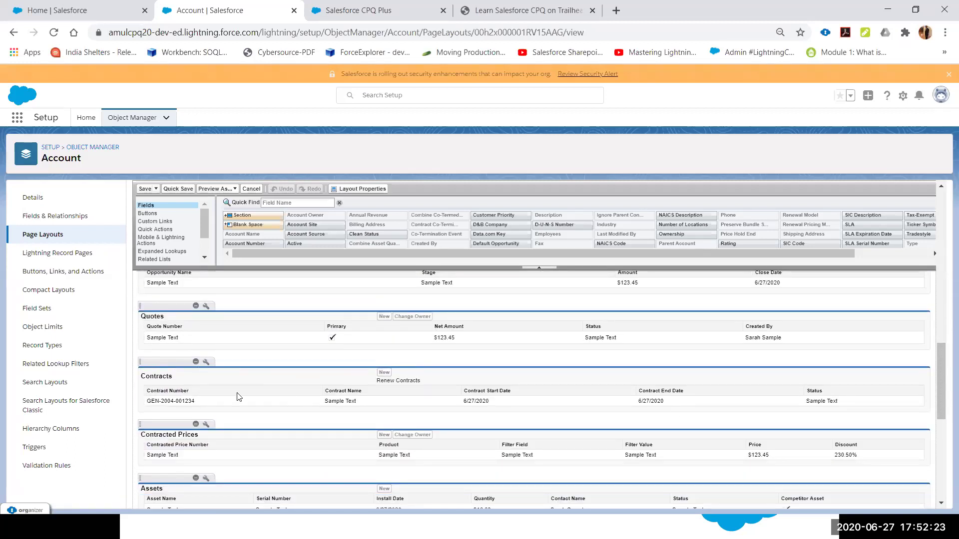
pyautogui.scroll(-1, 322, 427)
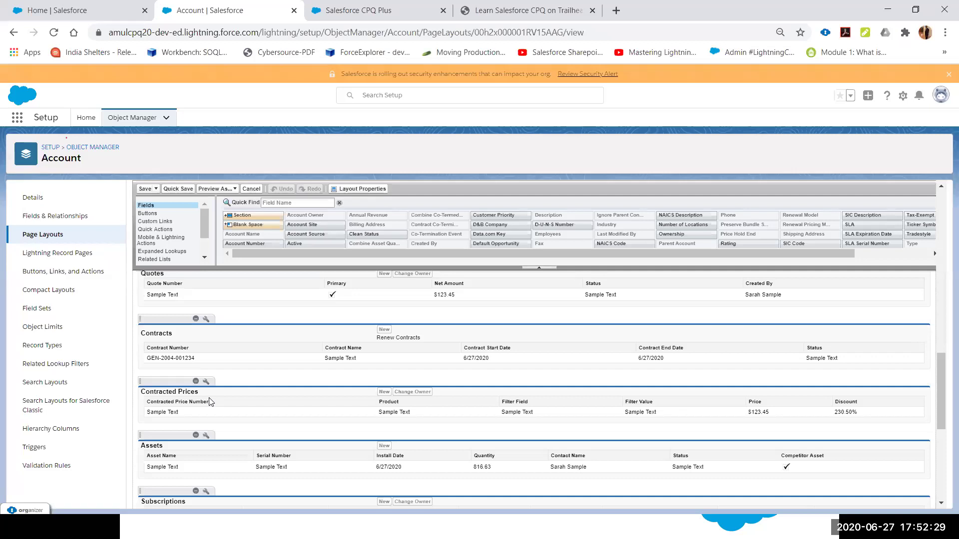
# Examine the CPQ Account Layout's remaining related lists, from Contracts, Assets and Subscriptions through Orders and Cases to Notes & Attachments
pyautogui.scroll(-1, 210, 403)
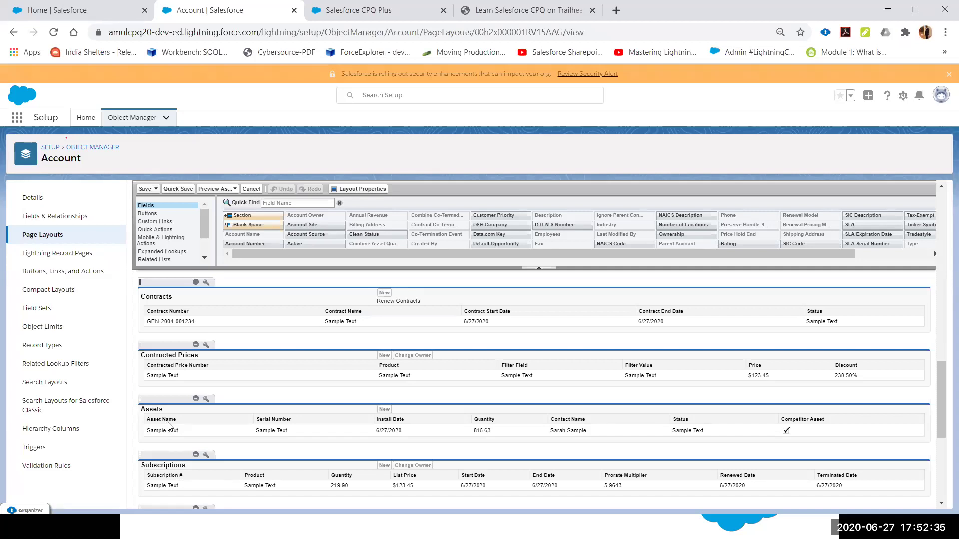
pyautogui.scroll(-1, 170, 428)
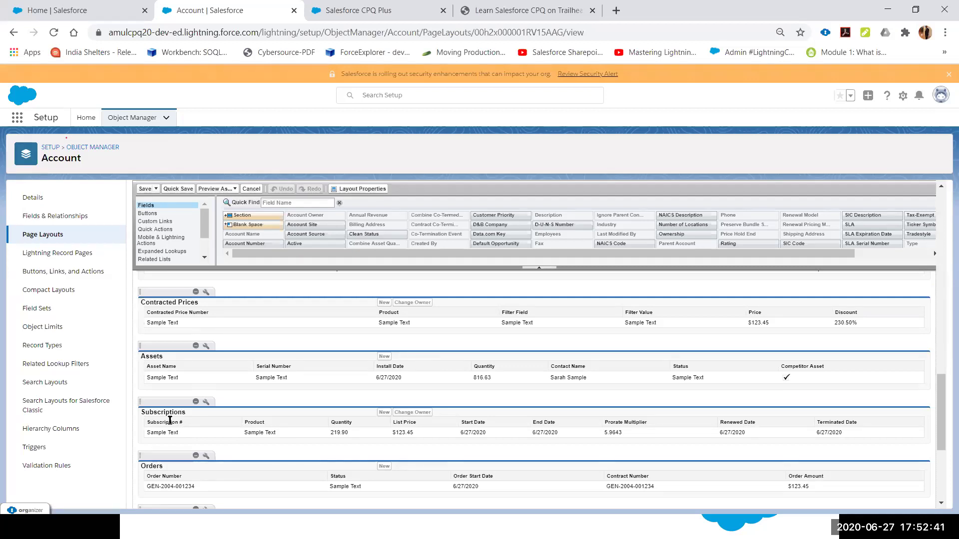
pyautogui.scroll(-1, 170, 421)
pyautogui.scroll(-3, 181, 429)
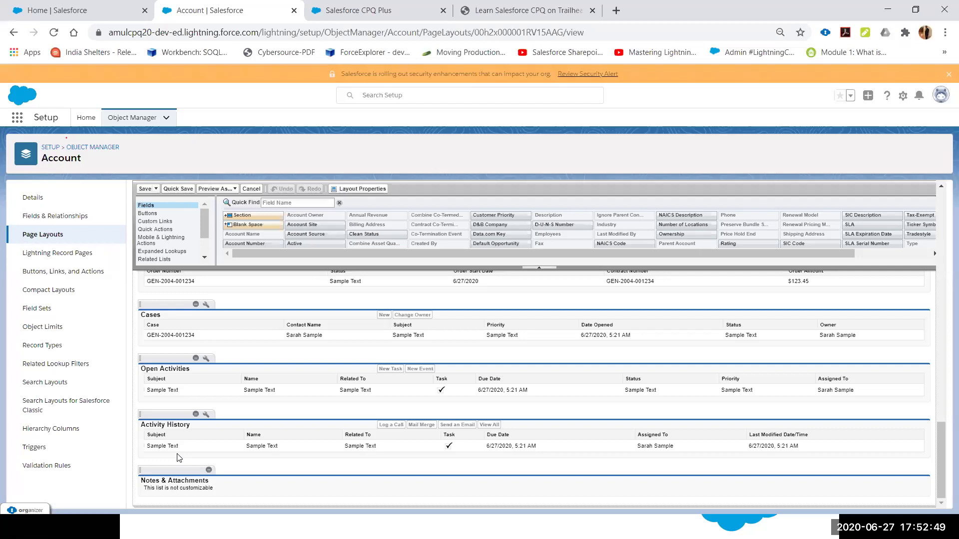
pyautogui.scroll(6, 178, 458)
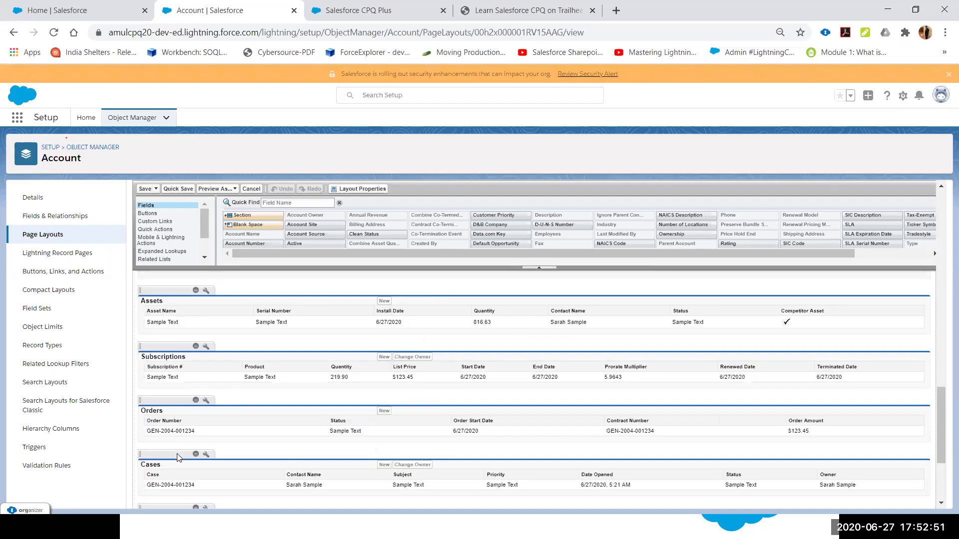
pyautogui.scroll(10, 179, 458)
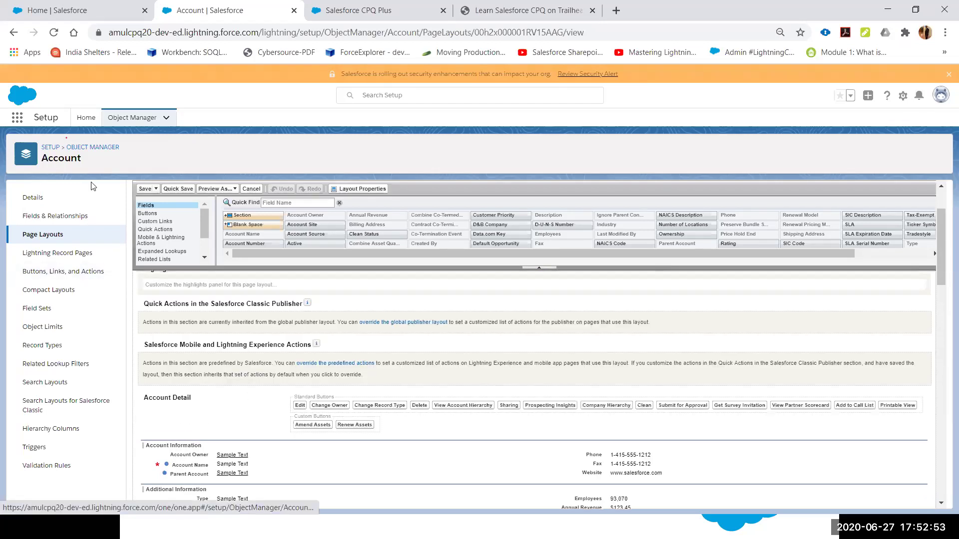
# Find the Product object in the Object Manager and open CPQ Product Layout from its page layouts
pyautogui.click(101, 148)
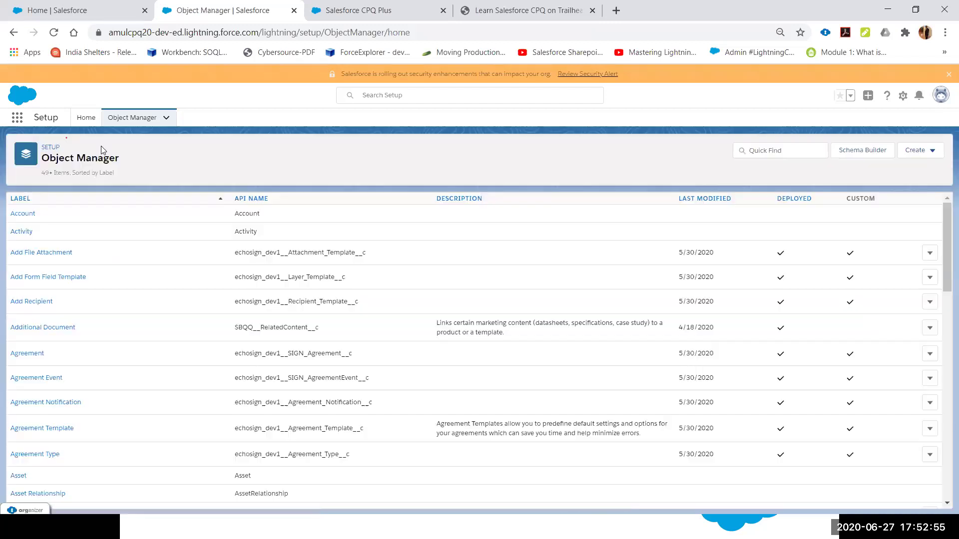
pyautogui.click(769, 154)
pyautogui.write('product')
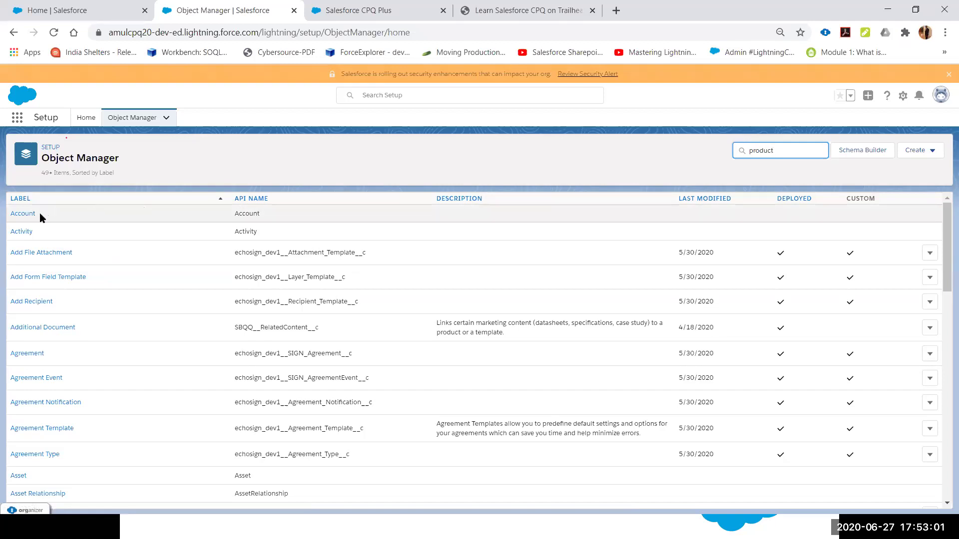
pyautogui.click(24, 323)
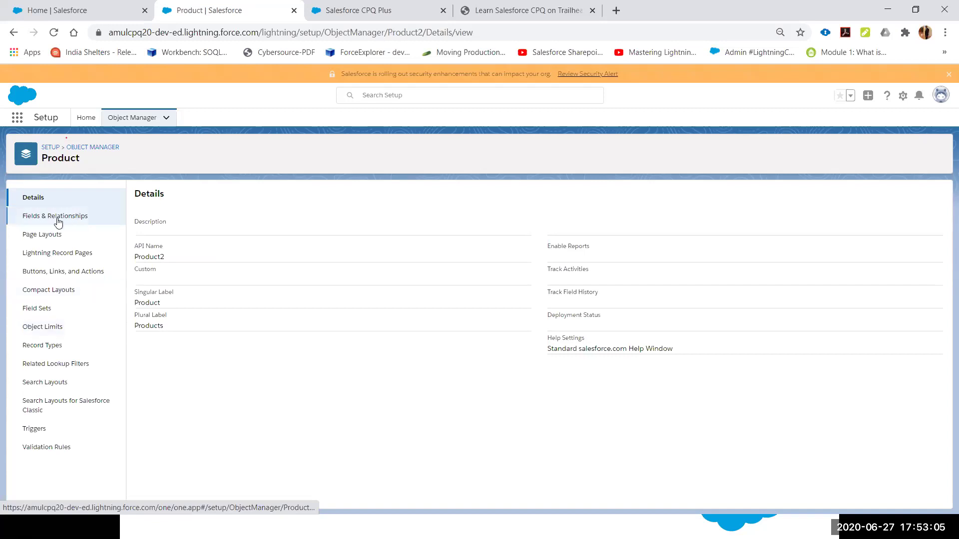
pyautogui.click(48, 240)
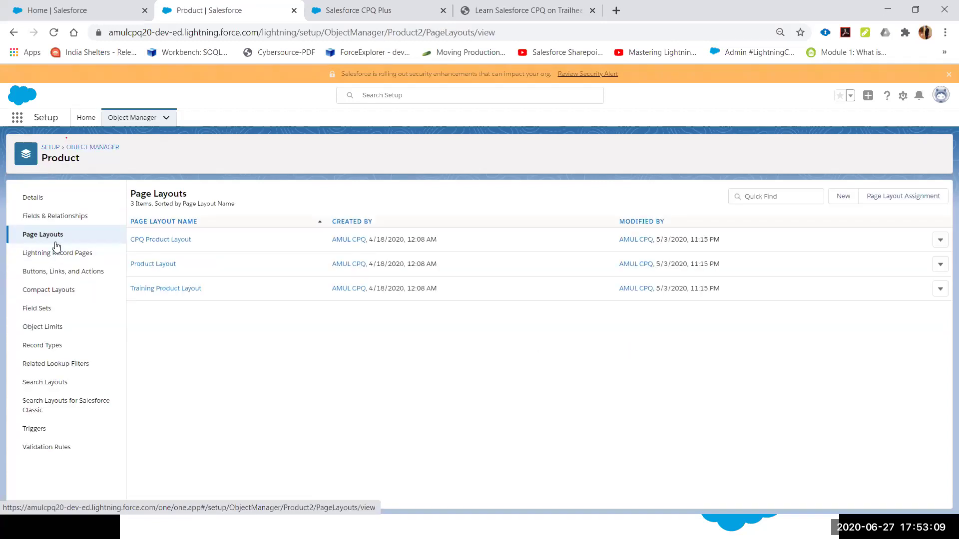
pyautogui.click(158, 241)
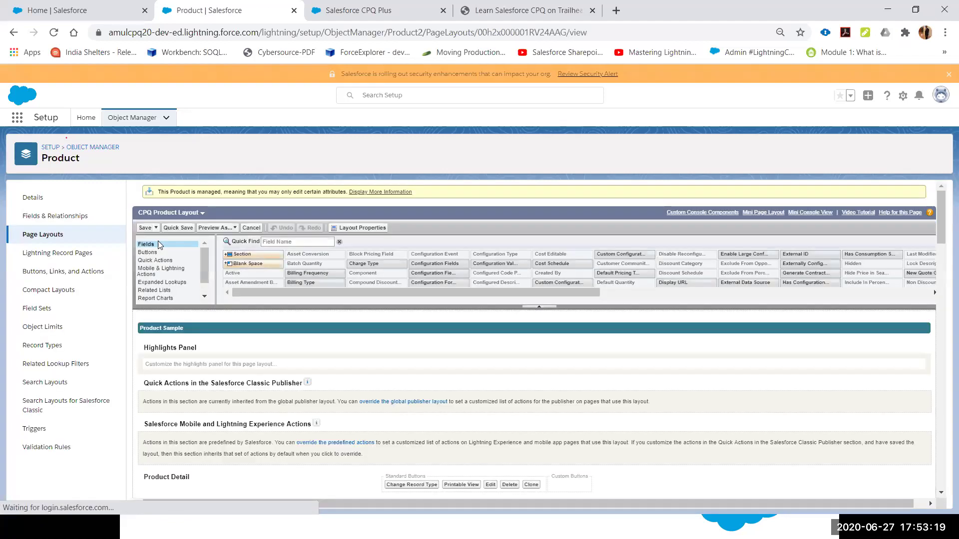
# Examine the CPQ Product Layout's configuration, pricing, subscription, upgrade and renewal sections and its related lists from Block Prices to Subscriptions
pyautogui.scroll(-8, 293, 352)
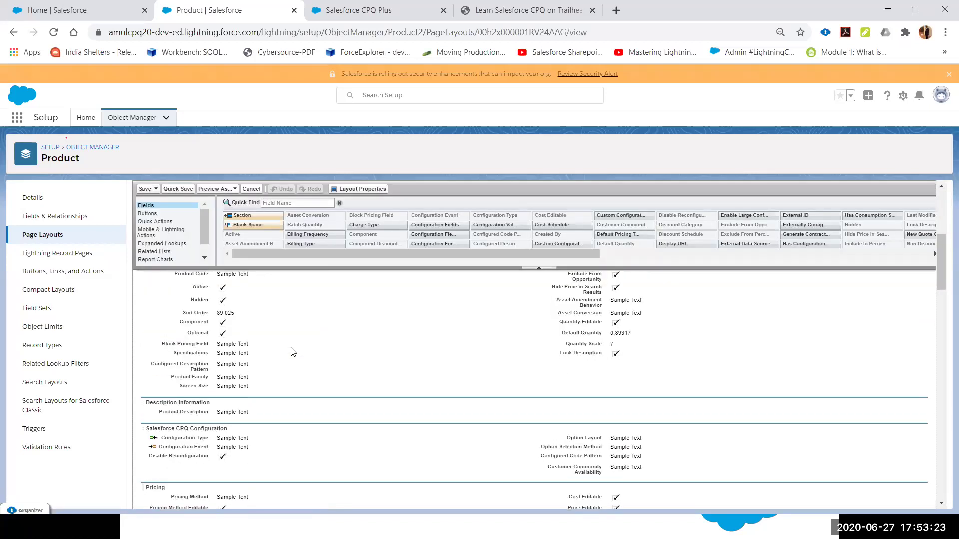
pyautogui.scroll(-2, 235, 359)
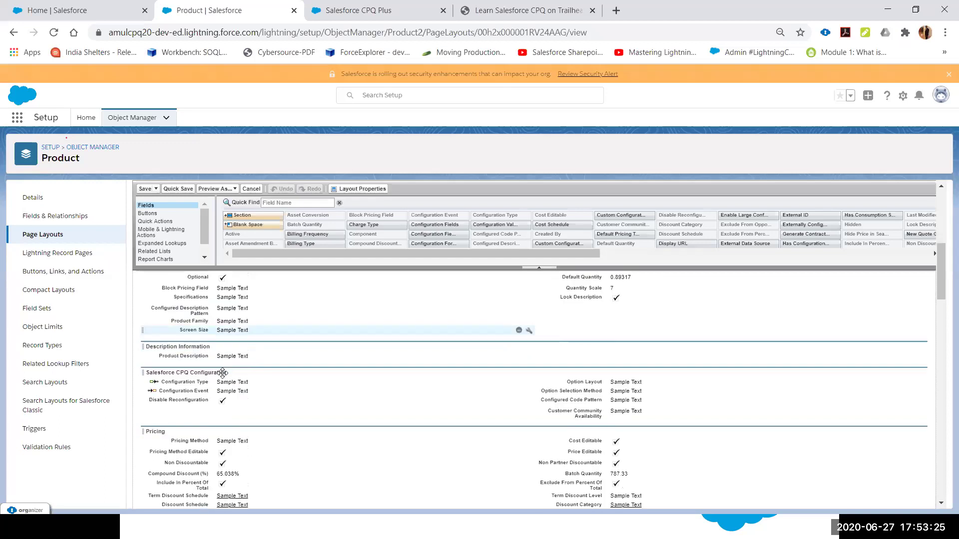
pyautogui.scroll(-3, 239, 360)
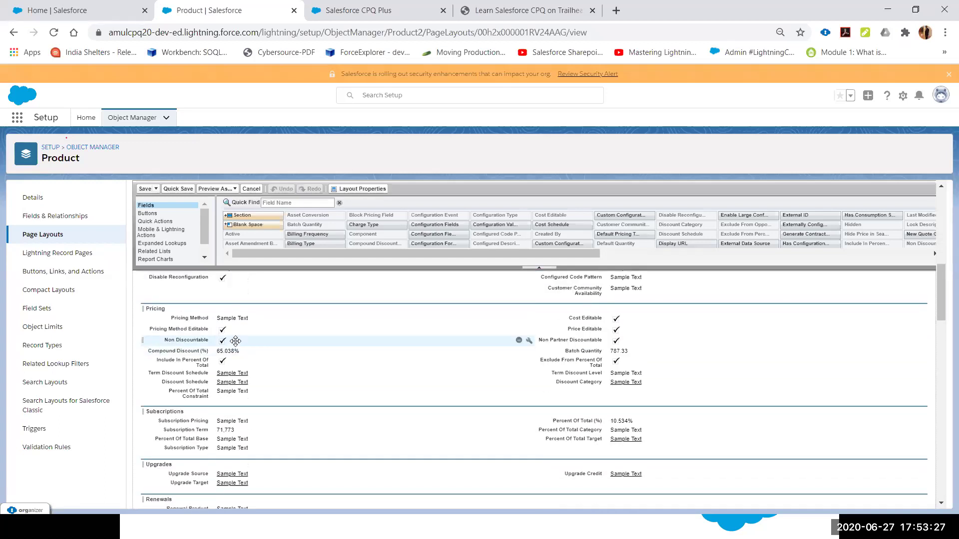
pyautogui.scroll(-3, 236, 341)
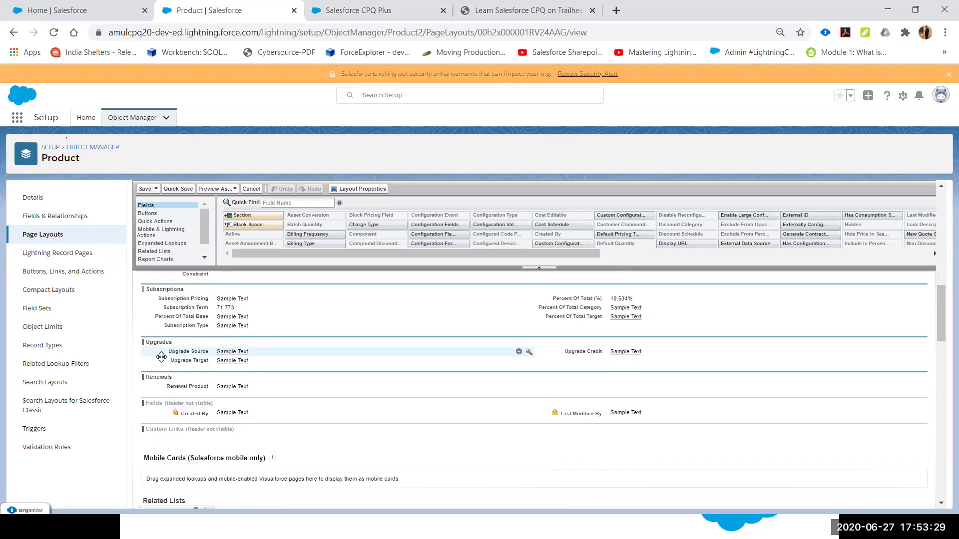
pyautogui.scroll(-5, 245, 372)
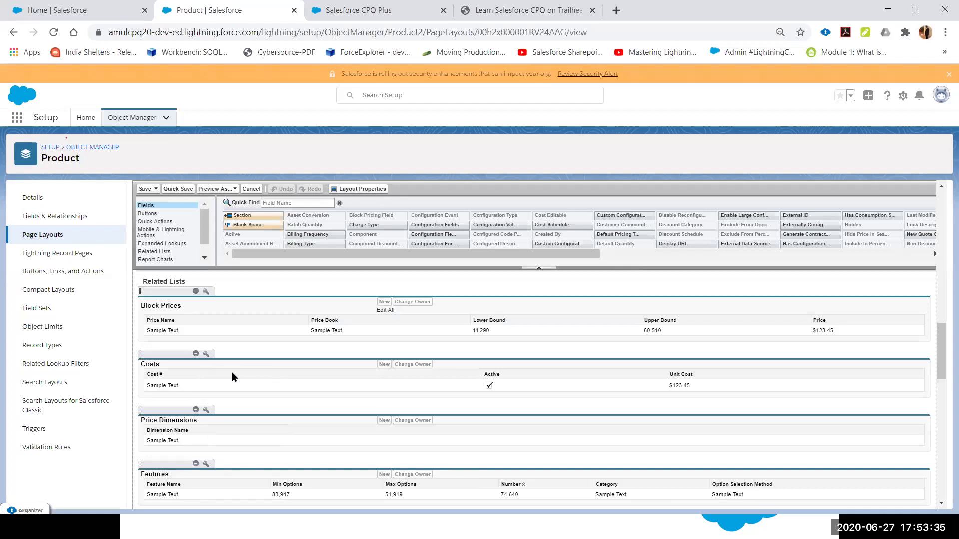
pyautogui.scroll(-3, 232, 374)
pyautogui.scroll(-4, 250, 406)
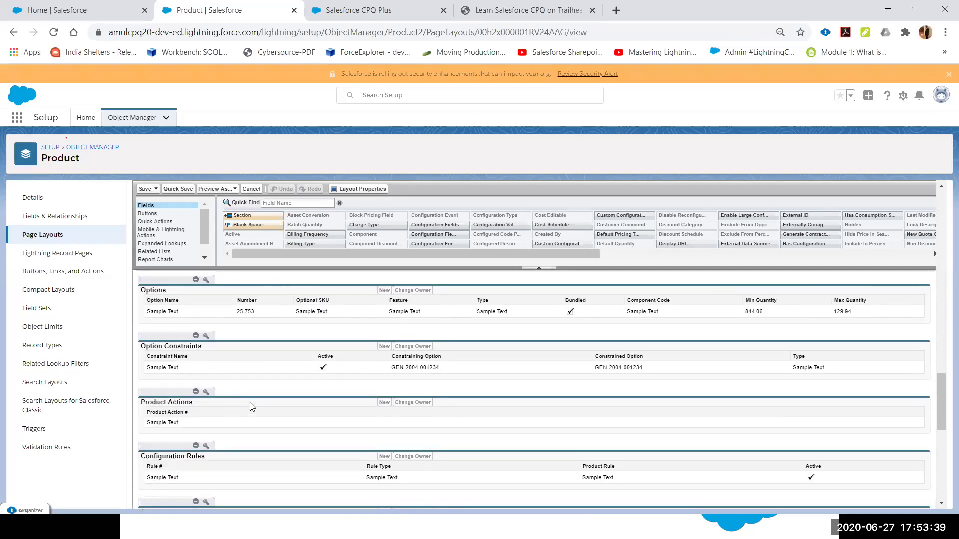
pyautogui.scroll(-3, 250, 403)
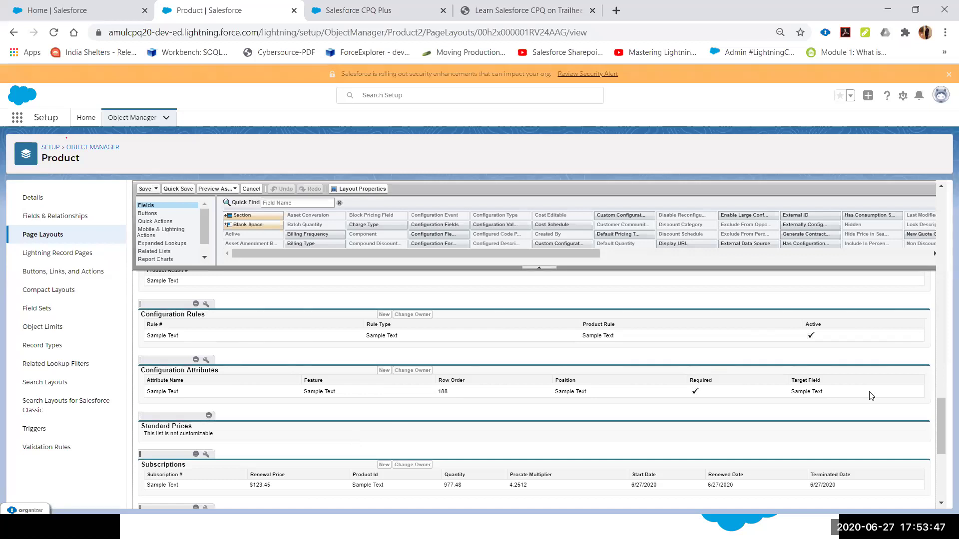
pyautogui.moveTo(940, 417); pyautogui.dragTo(943, 203)
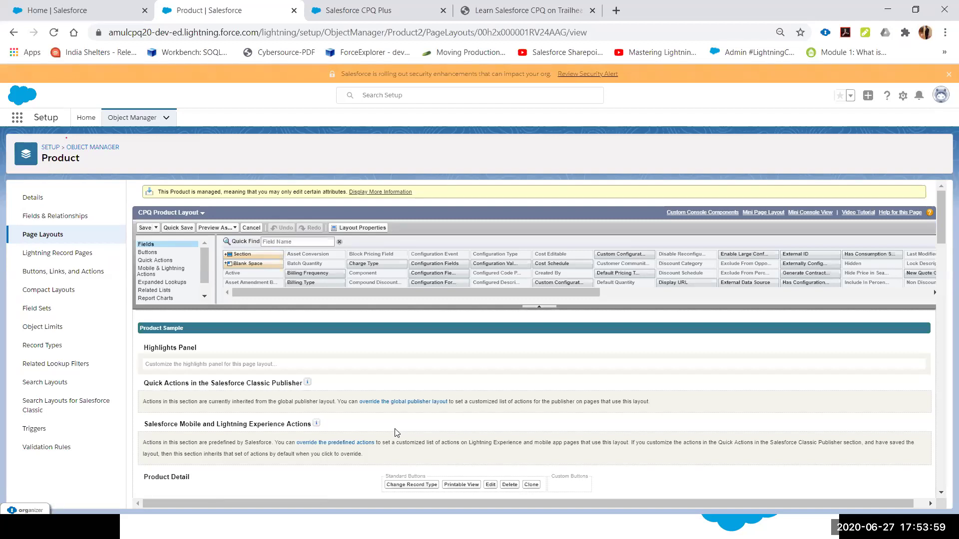
# Open the Product object's page layout assignments for editing and select the System Administrator profile's assignment
pyautogui.click(58, 238)
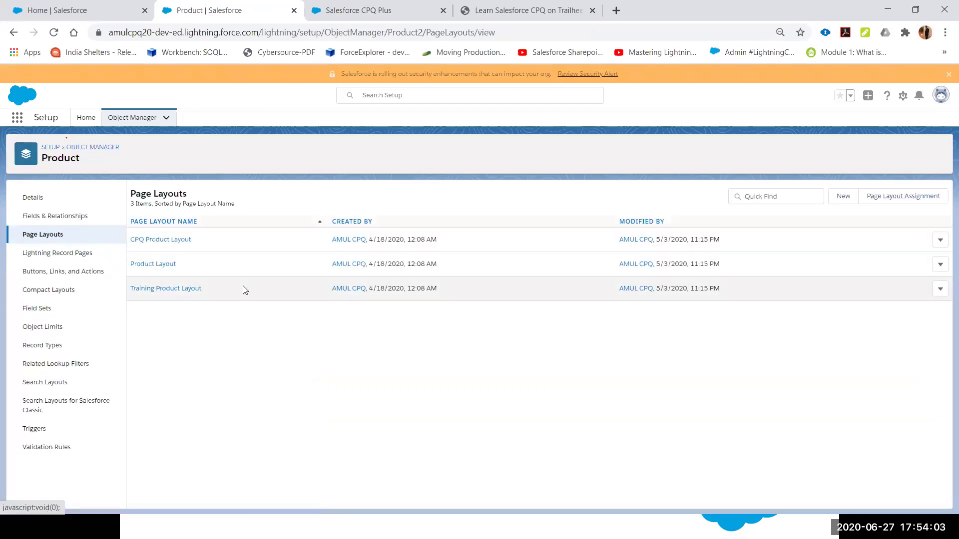
pyautogui.click(908, 199)
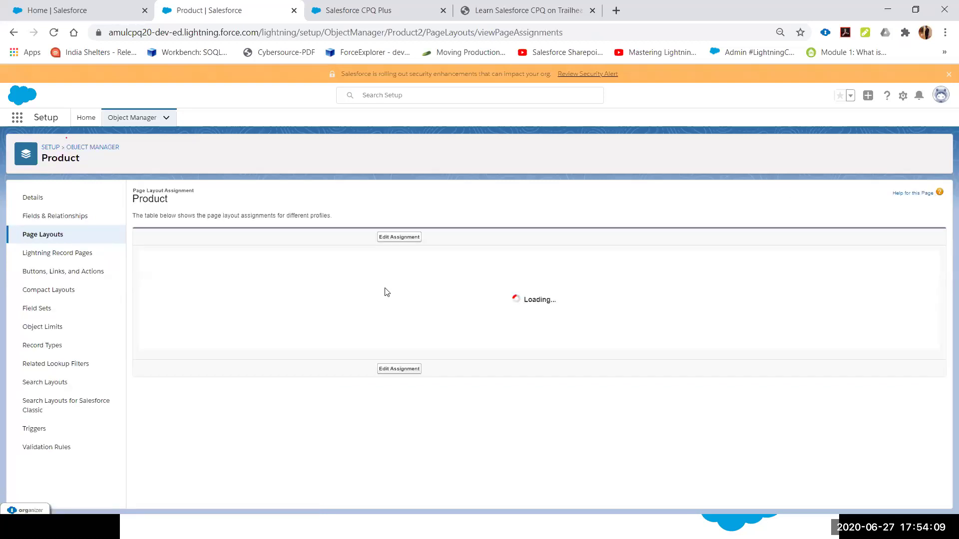
pyautogui.click(399, 238)
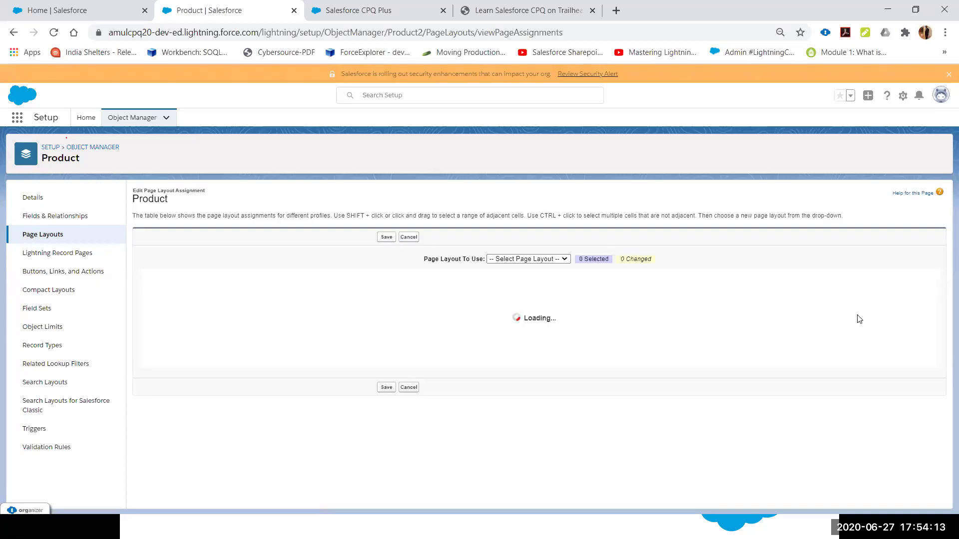
pyautogui.scroll(-3, 914, 331)
pyautogui.scroll(-2, 926, 411)
pyautogui.scroll(-1, 941, 432)
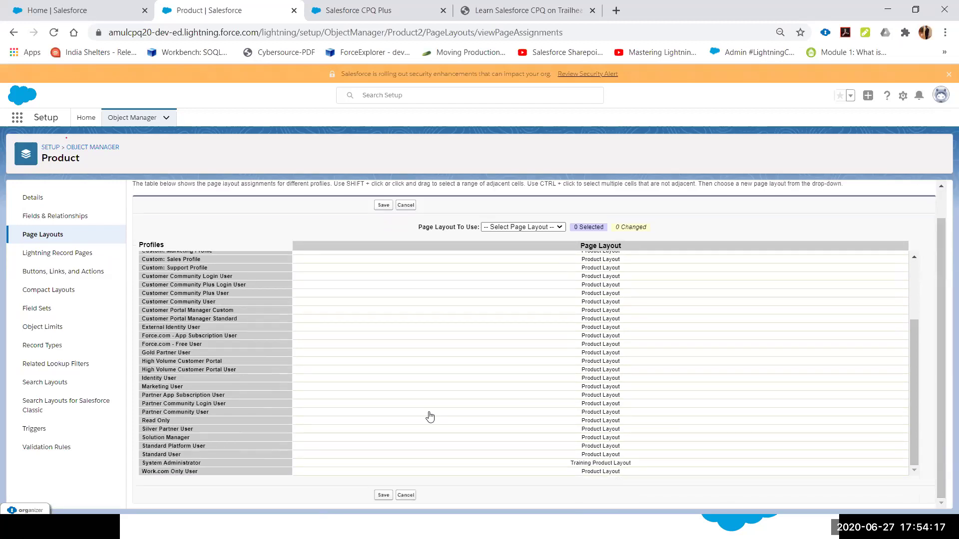
pyautogui.click(275, 464)
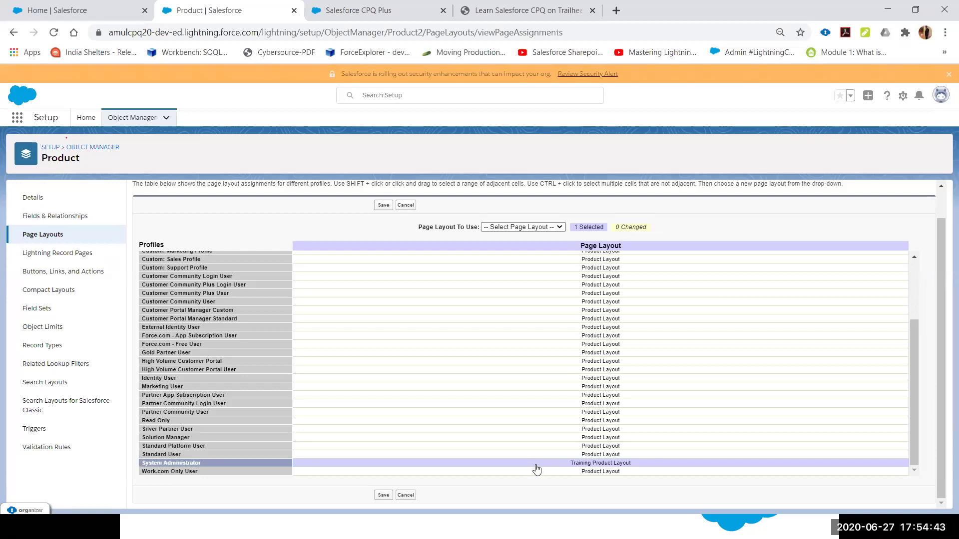
# Switch to the PowerPoint slide show and browse the slides around CPQ Page Layout Settings, Execute Script after Installation and CPQ Trial Org
pyautogui.press('super')
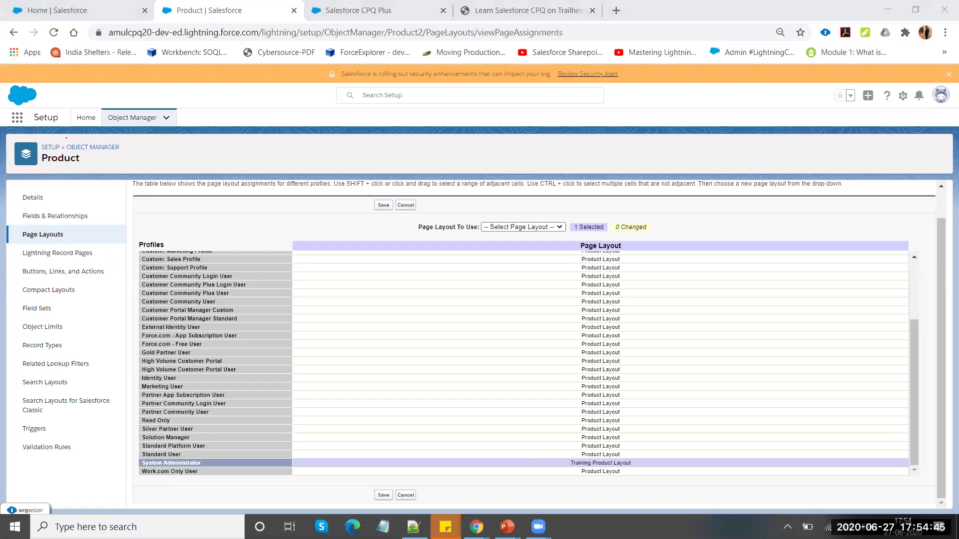
pyautogui.click(577, 482)
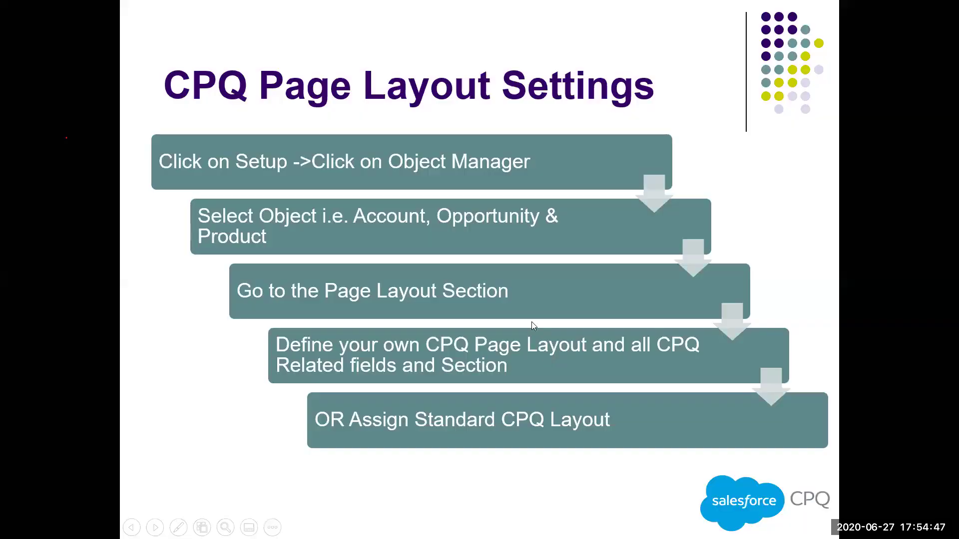
pyautogui.scroll(-1, 181, 399)
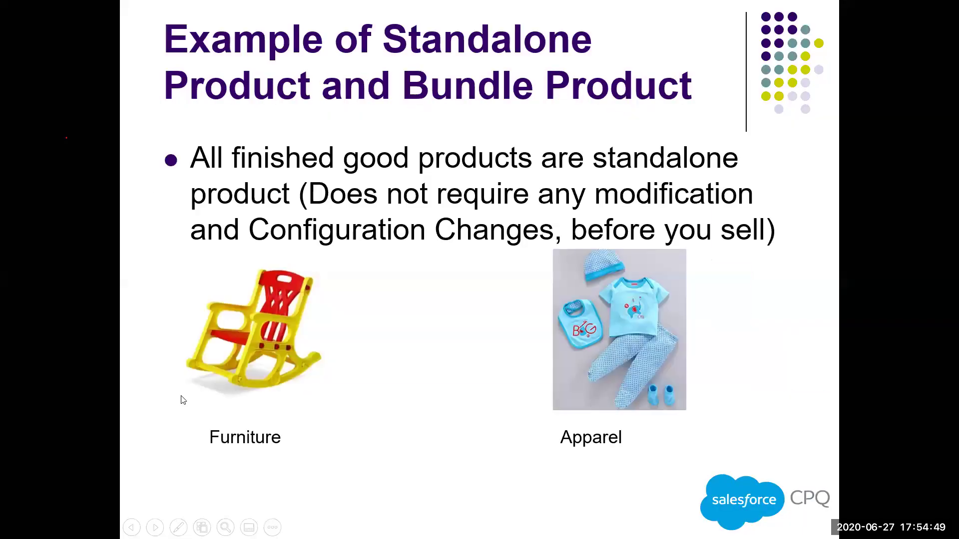
pyautogui.scroll(1, 181, 399)
pyautogui.scroll(-3, 181, 398)
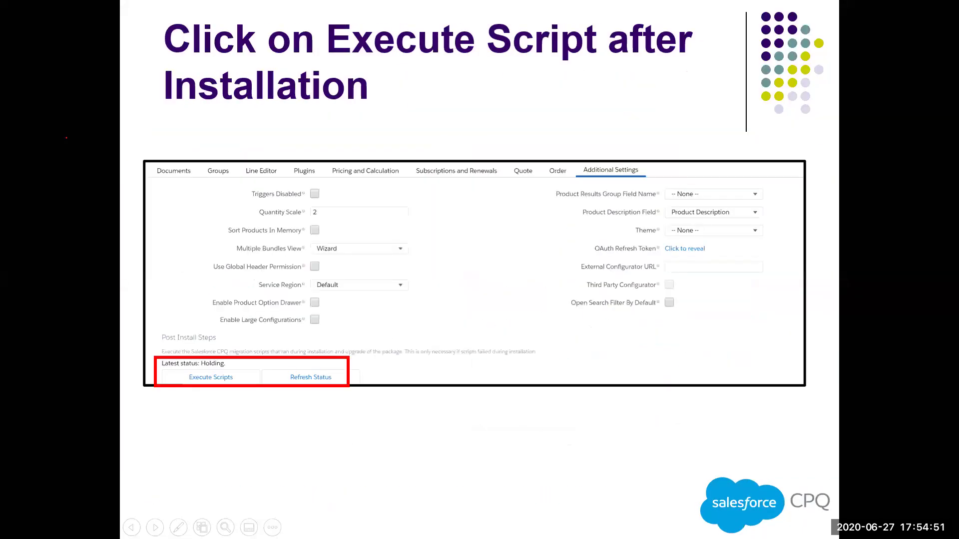
pyautogui.scroll(-1, 181, 398)
pyautogui.scroll(2, 480, 270)
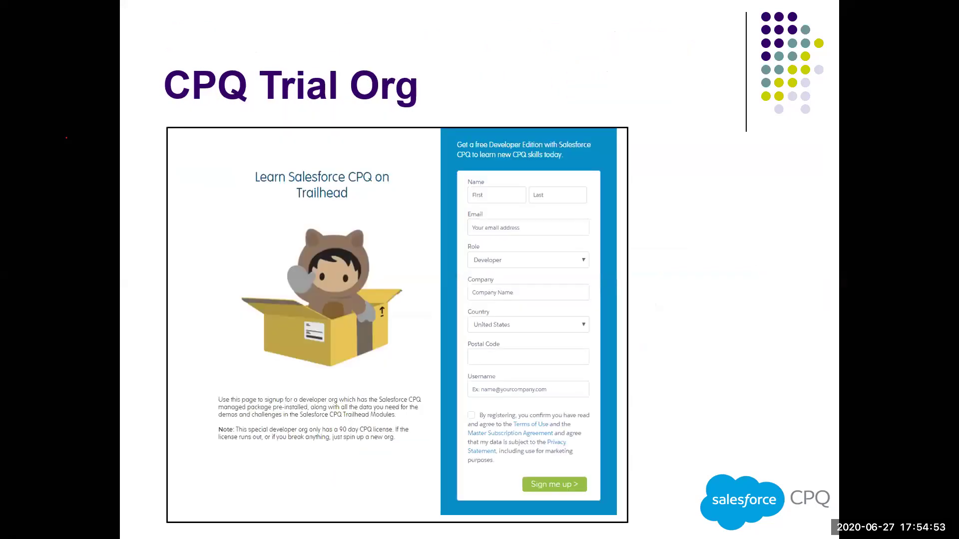
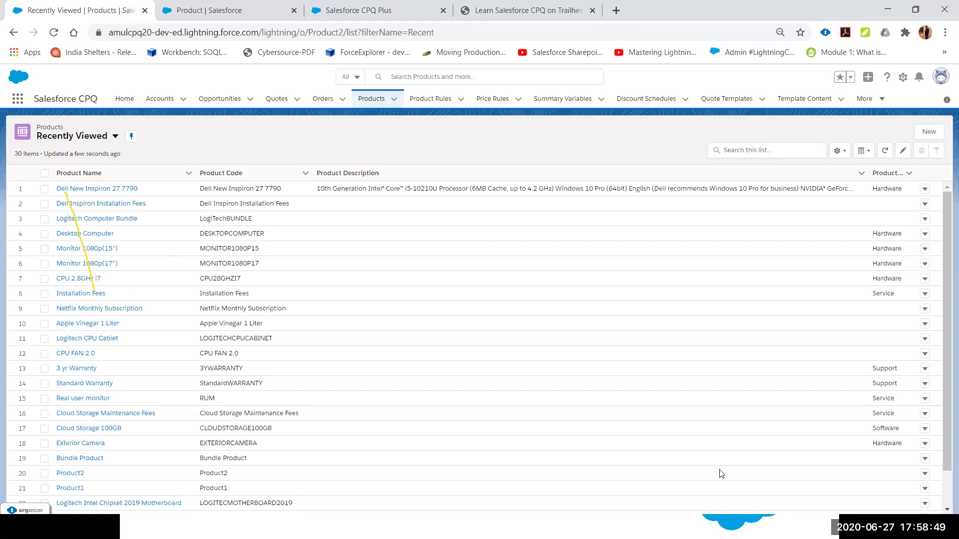
# Clear the drawn annotation and open a blank New Product form from the Products list
pyautogui.hotkey('ctrl', 'shift', '1')
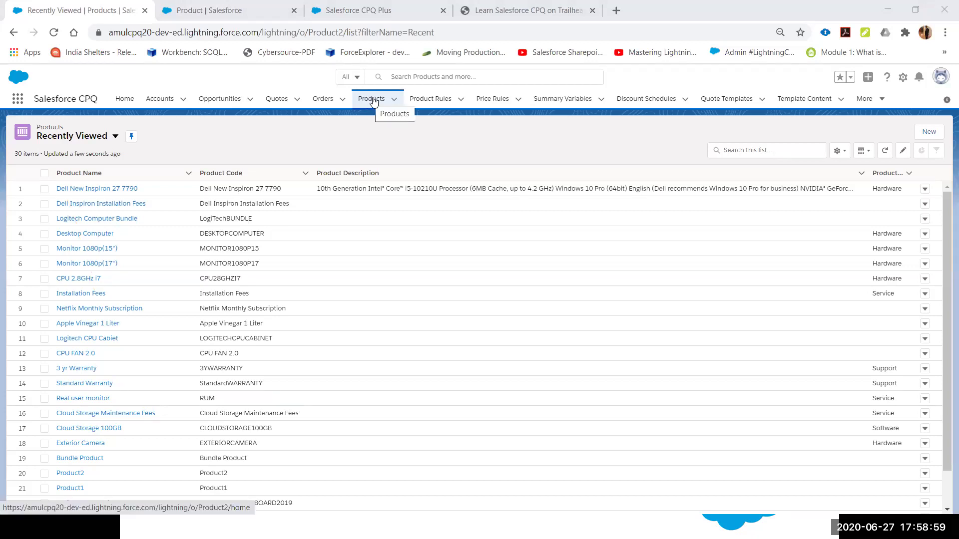
pyautogui.click(933, 133)
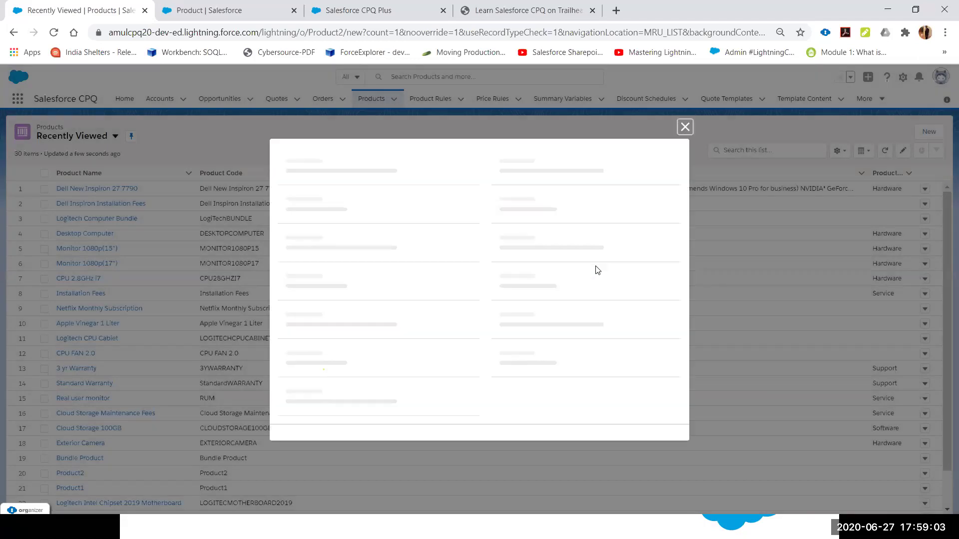
# Switch to the PowerPoint slide show on the Cannon Camera Bundle slide and exit the show
pyautogui.press('super')
pyautogui.moveTo(507, 527)
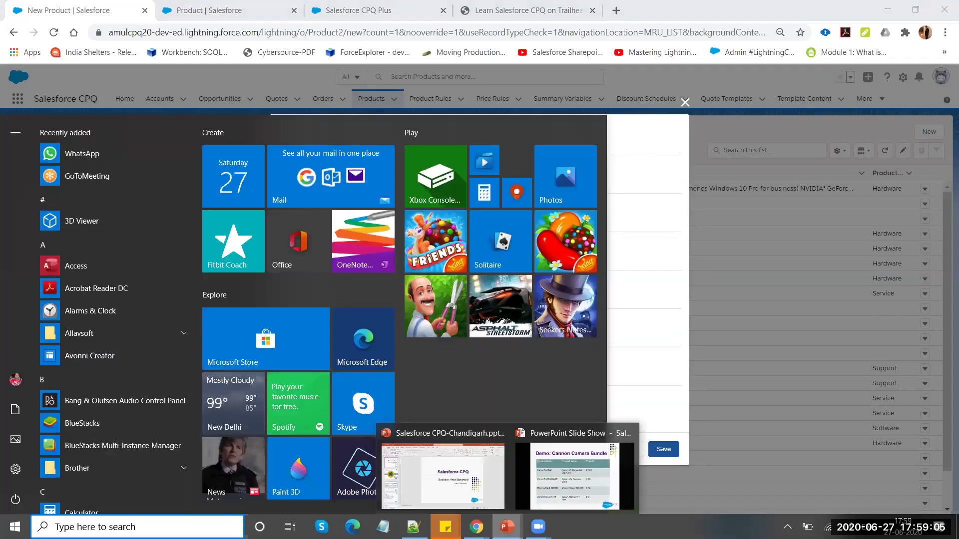
pyautogui.click(592, 478)
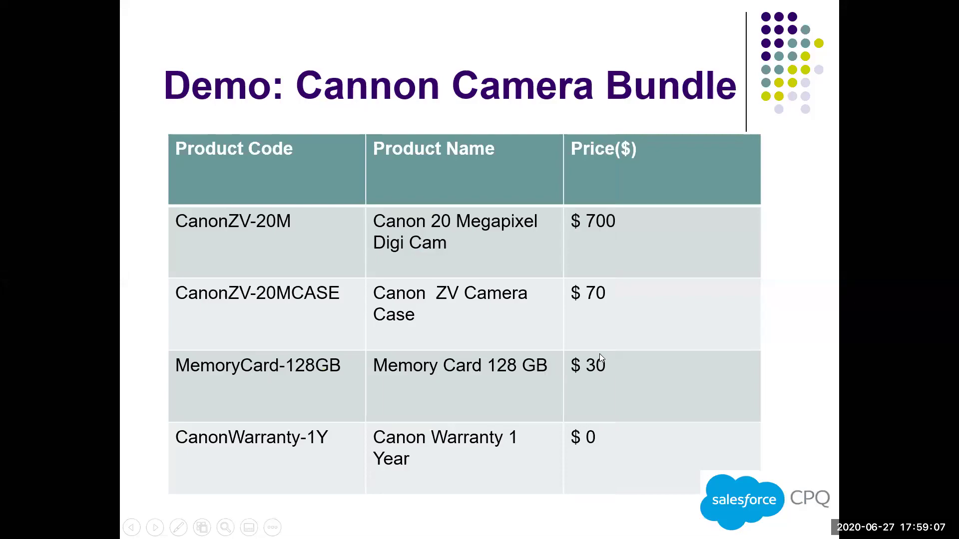
pyautogui.press('Escape')
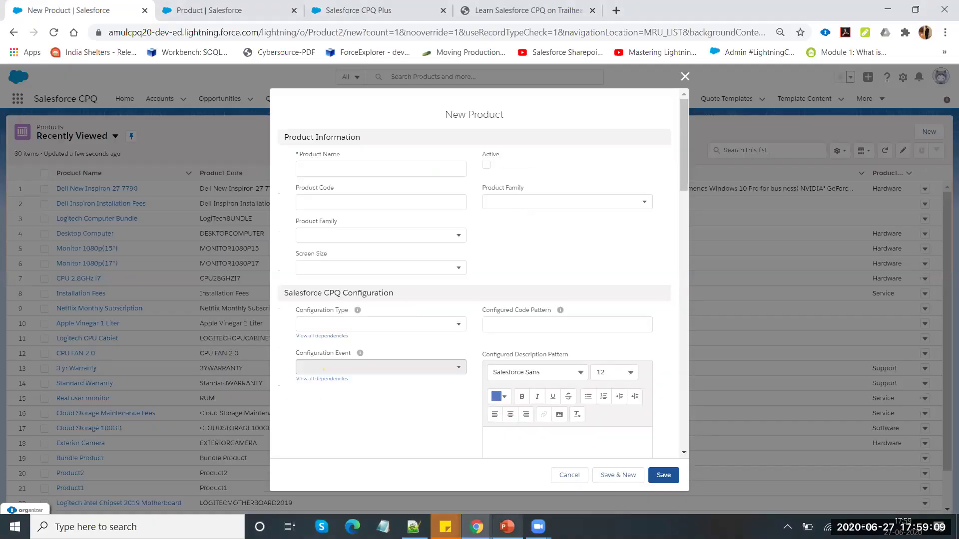
# Bring up the presentation's editing window in PowerPoint and go to slide 19, Demo: Cannon Camera Bundle
pyautogui.click(506, 527)
pyautogui.click(90, 344)
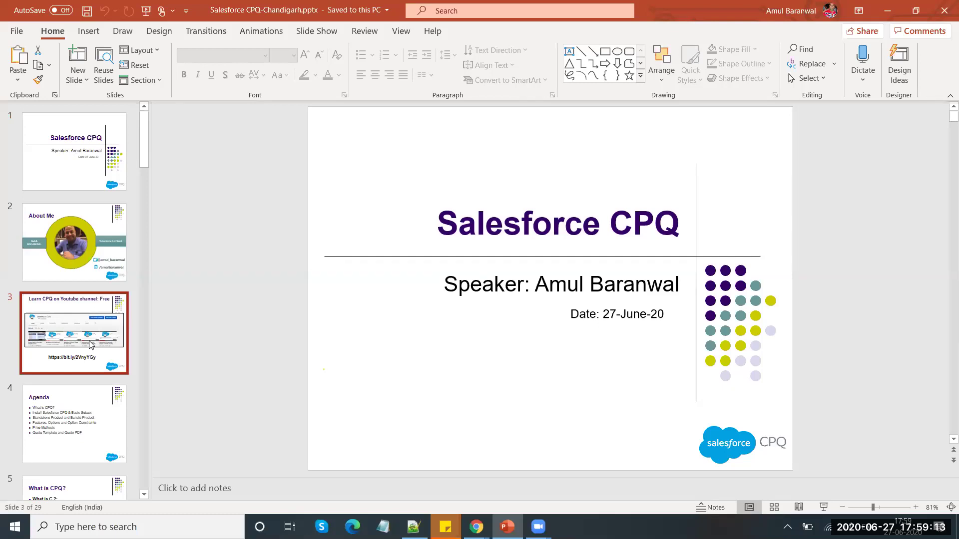
pyautogui.press('Down')
pyautogui.press('Down')
pyautogui.press('Down')
pyautogui.press('Down')
pyautogui.press('Down')
pyautogui.press('Down')
pyautogui.press('Down')
pyautogui.press('Down')
pyautogui.press('Down')
pyautogui.press('Down')
pyautogui.press('Down')
pyautogui.press('Down')
pyautogui.press('Down')
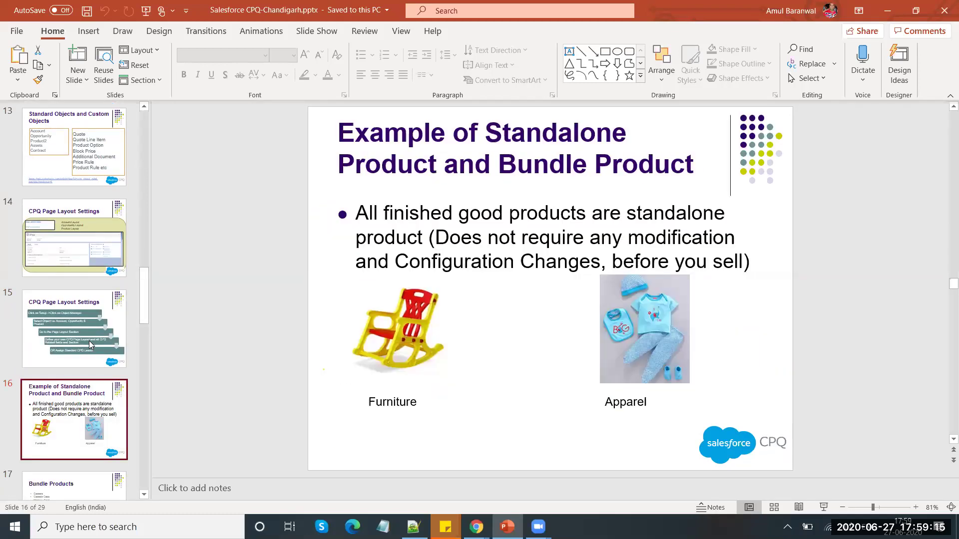
pyautogui.press('Down')
pyautogui.press('Down')
pyautogui.press('Down')
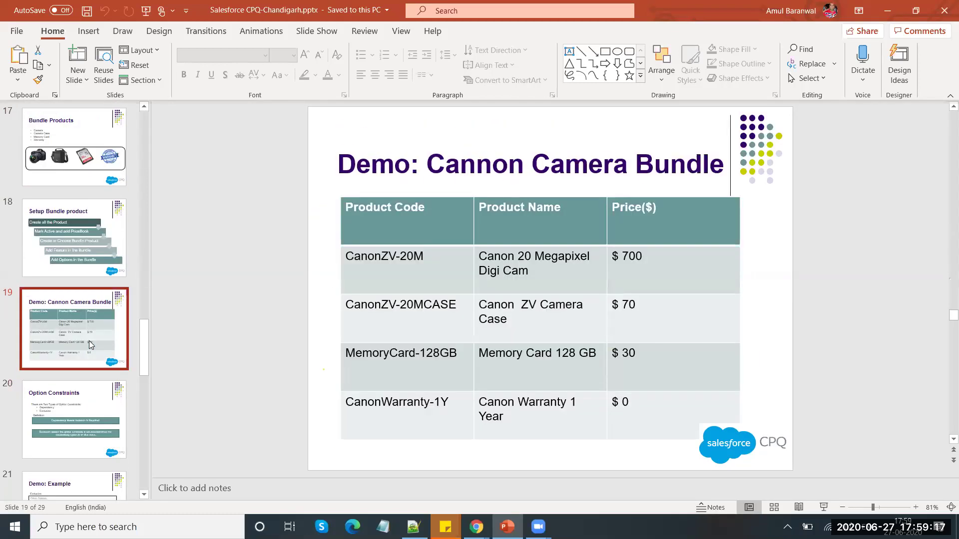
# Copy Canon 20 Megapixel Digi Cam from the slide into the new Salesforce product's name and mark the product active
pyautogui.moveTo(434, 254); pyautogui.dragTo(373, 255)
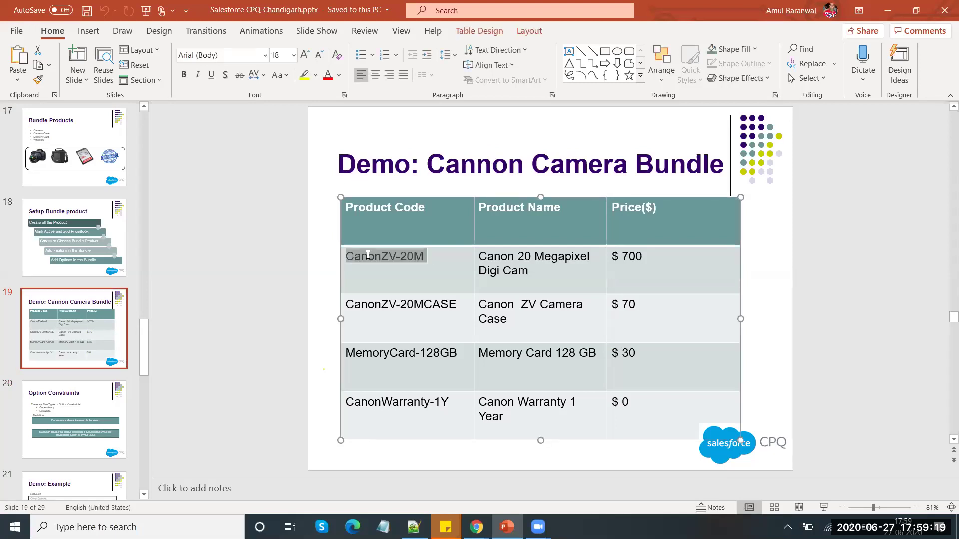
pyautogui.moveTo(533, 270); pyautogui.dragTo(494, 262)
pyautogui.hotkey('ctrl', 'c')
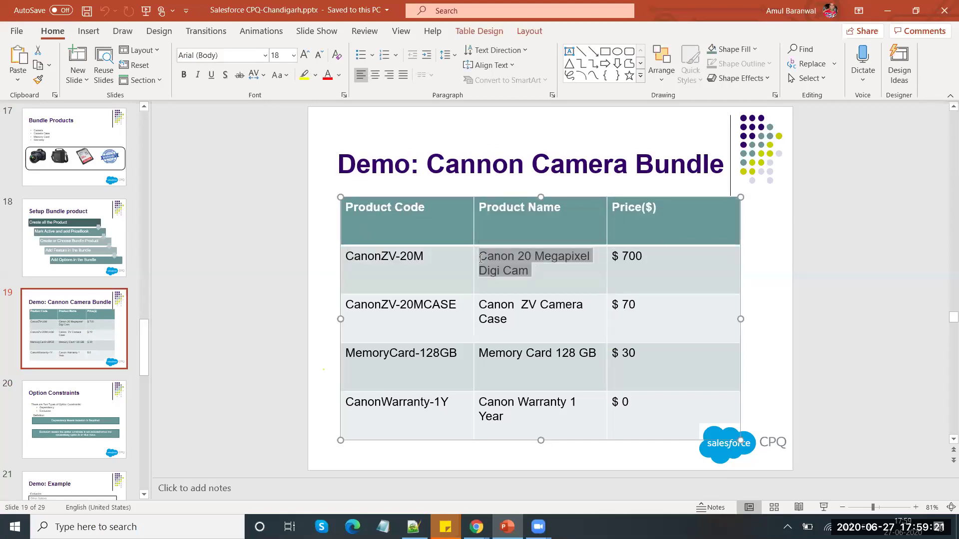
pyautogui.hotkey('alt', 'Tab')
pyautogui.click(369, 168)
pyautogui.hotkey('ctrl', 'v')
pyautogui.click(486, 168)
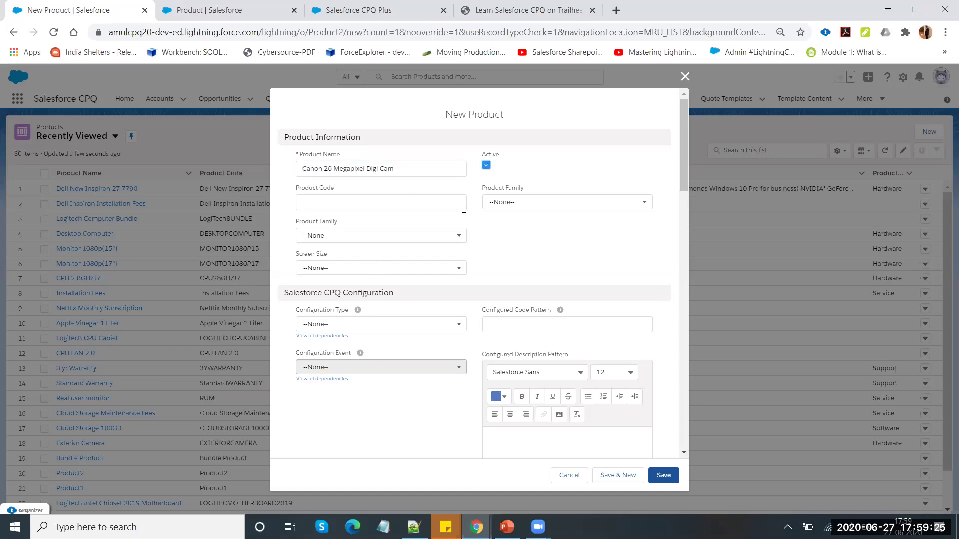
# Copy the code CanonZV-20M from the PowerPoint slide into the new Salesforce product's Product Code
pyautogui.hotkey('alt', 'Tab')
pyautogui.click(431, 266)
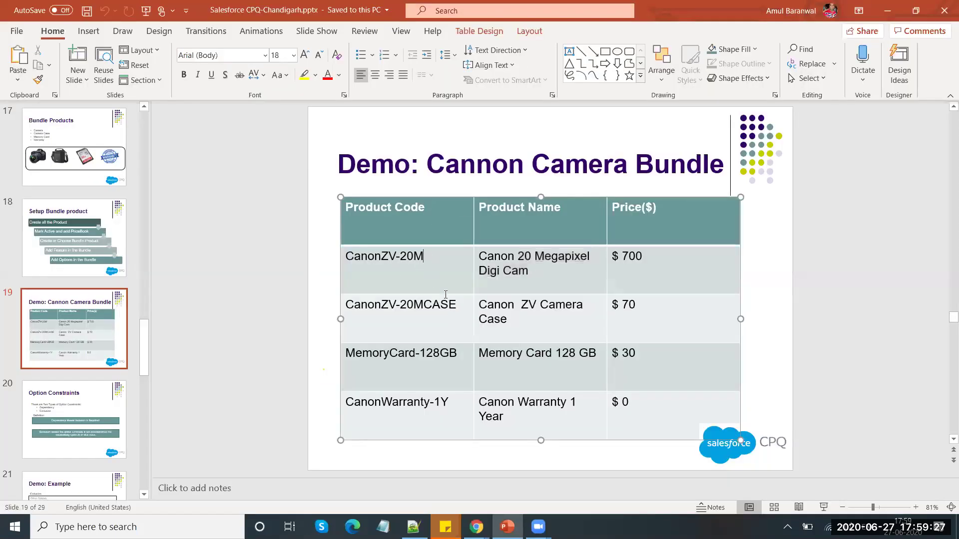
pyautogui.moveTo(437, 258); pyautogui.dragTo(345, 258)
pyautogui.hotkey('ctrl', 'c')
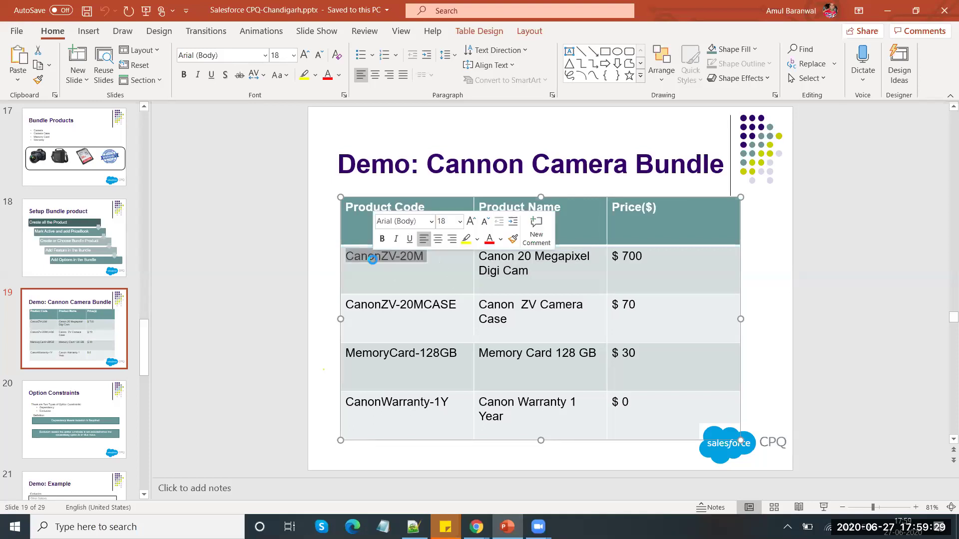
pyautogui.hotkey('alt', 'Tab')
pyautogui.click(368, 202)
pyautogui.hotkey('ctrl', 'v')
# Set both Product Family fields of the new product to Hardware
pyautogui.click(378, 235)
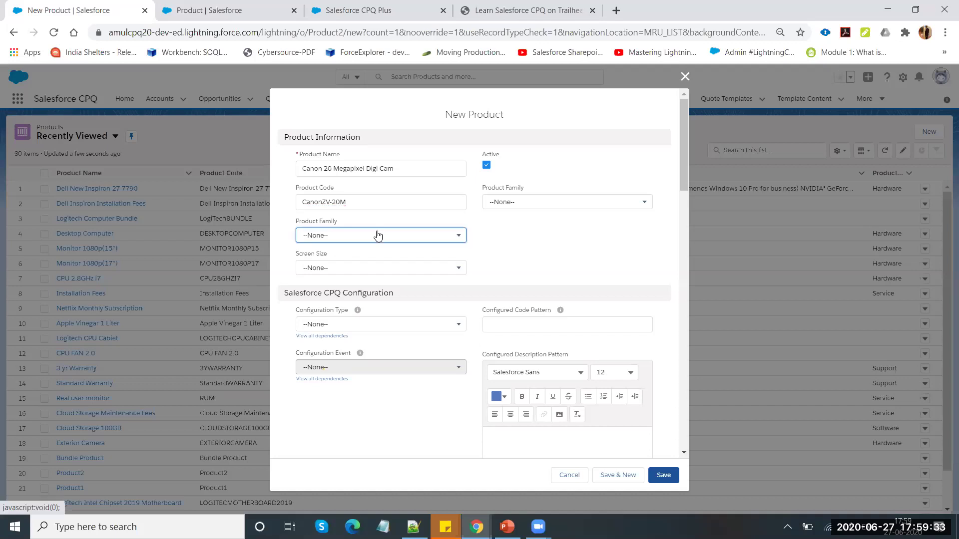
pyautogui.press('Down')
pyautogui.press('Return')
pyautogui.hotkey('shift', 'Tab')
pyautogui.press('Return')
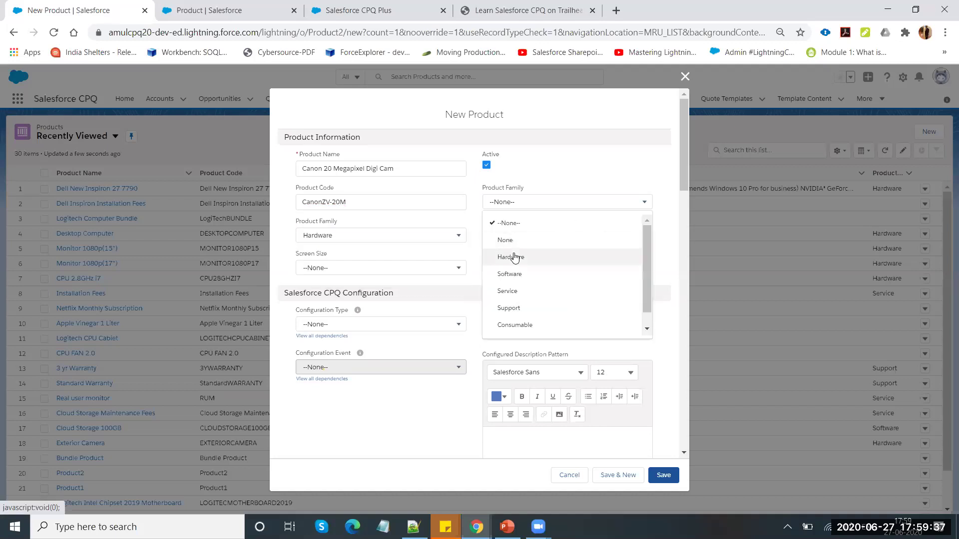
pyautogui.click(514, 258)
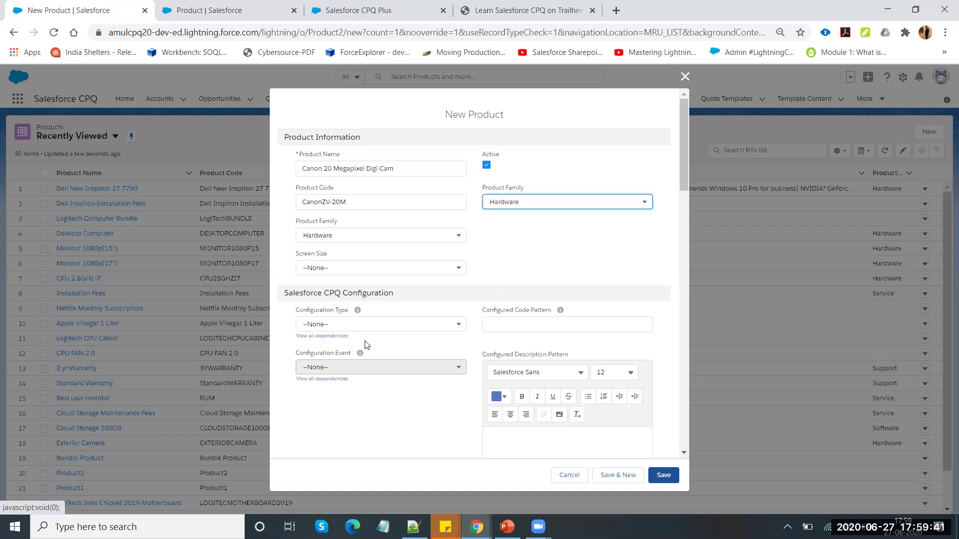
# Set the product's Configuration Type to Required and its Configuration Event to Always
pyautogui.scroll(-1, 368, 253)
pyautogui.click(368, 251)
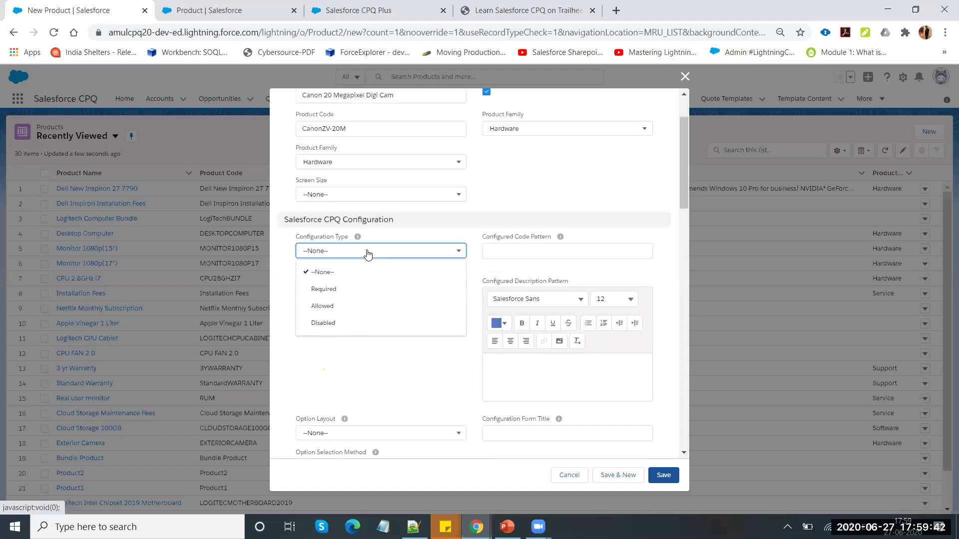
pyautogui.click(338, 293)
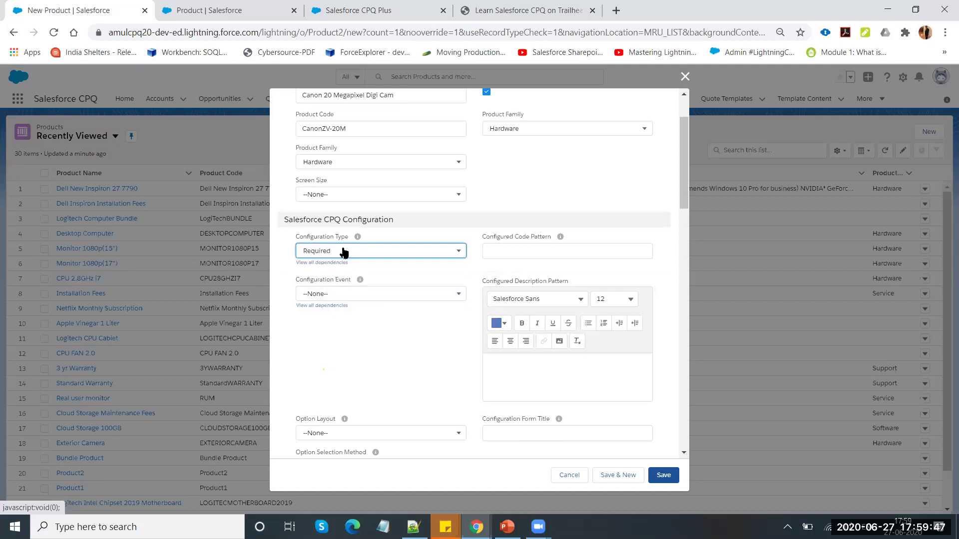
pyautogui.click(340, 295)
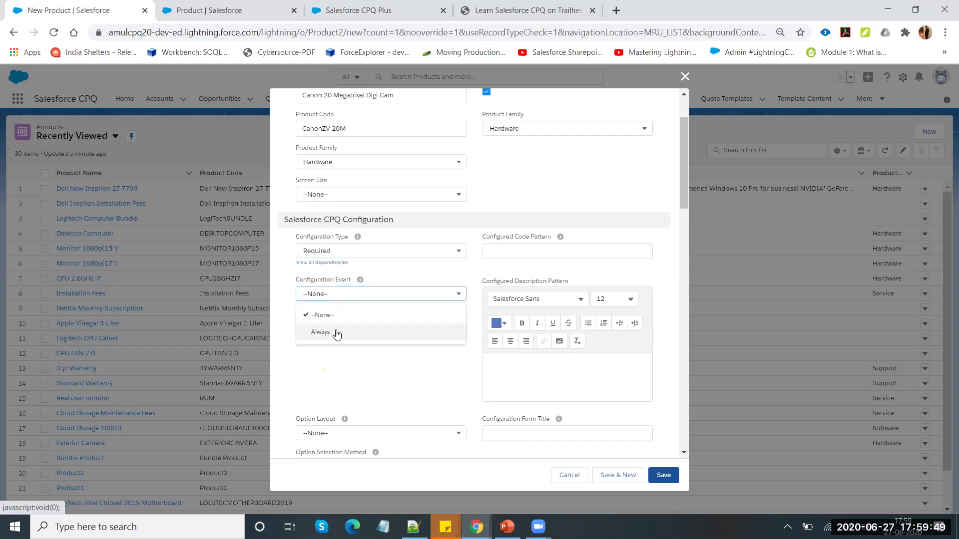
pyautogui.click(337, 334)
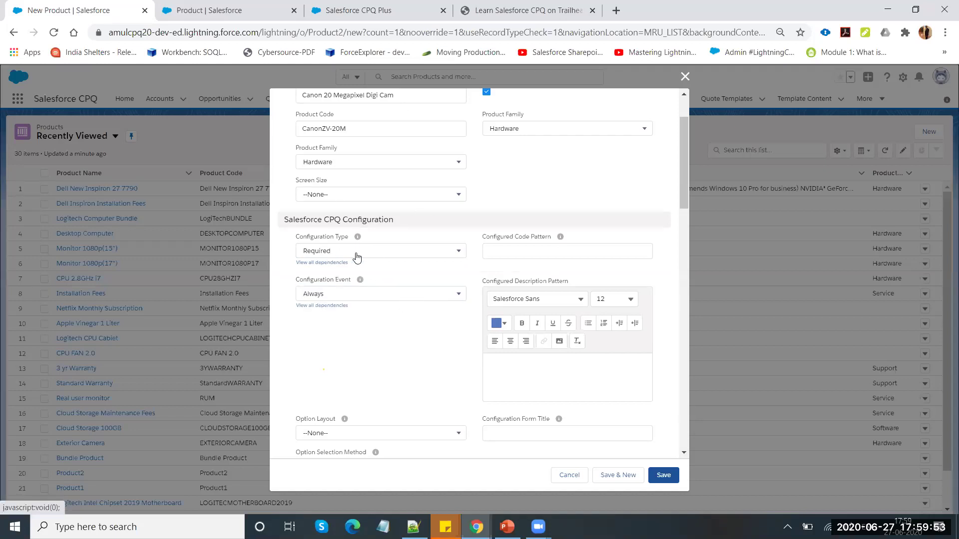
# Review the remaining pricing, discounting, quantity, workflow and billing fields and save the new product
pyautogui.scroll(-4, 412, 343)
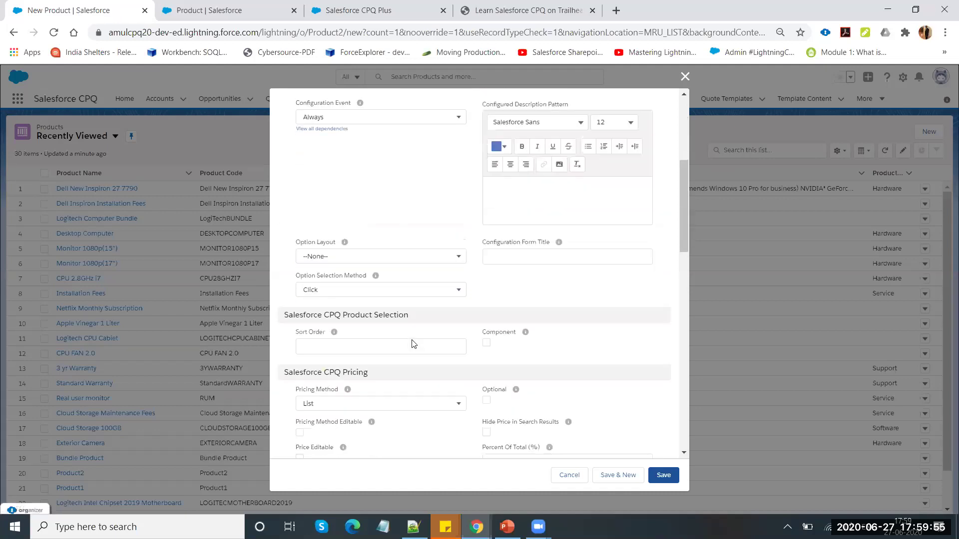
pyautogui.scroll(-2, 413, 343)
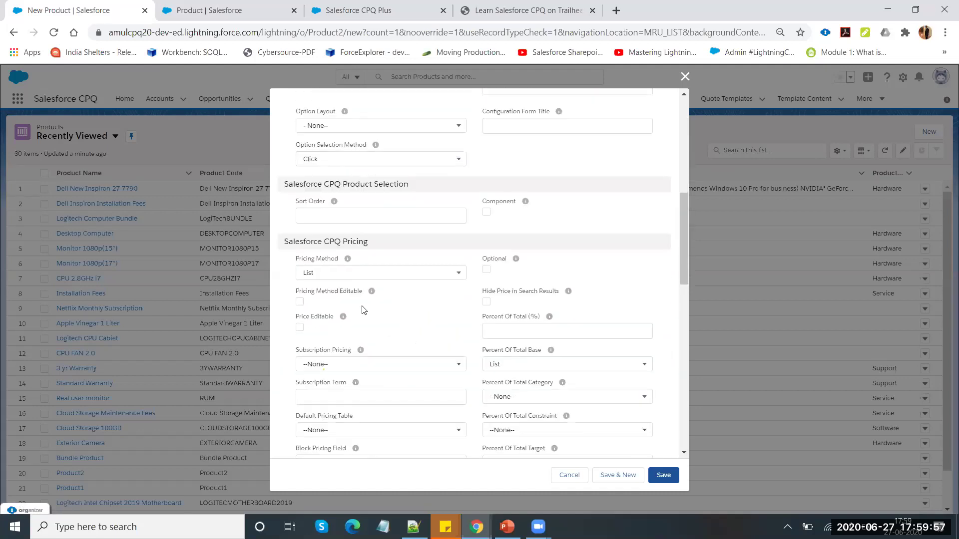
pyautogui.scroll(-3, 413, 329)
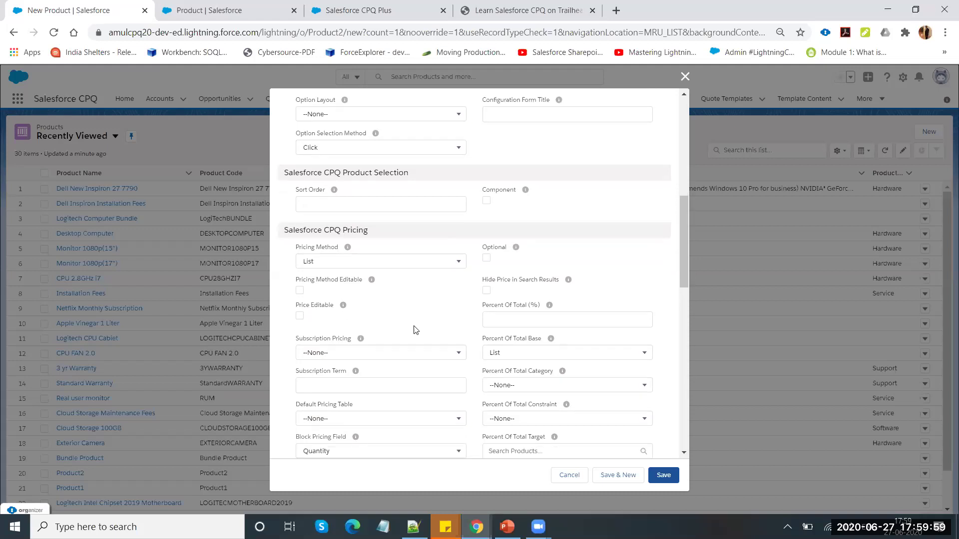
pyautogui.scroll(-9, 413, 329)
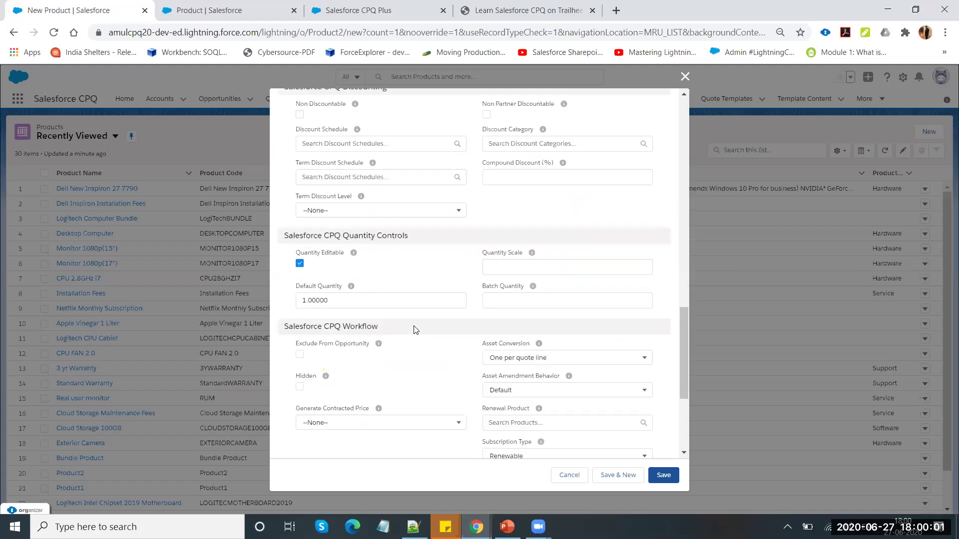
pyautogui.scroll(-2, 414, 330)
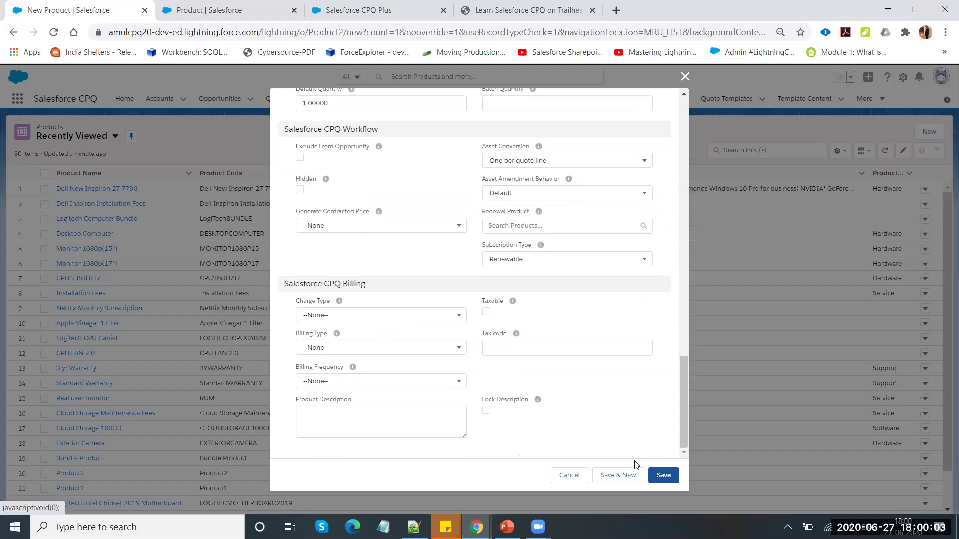
pyautogui.click(663, 475)
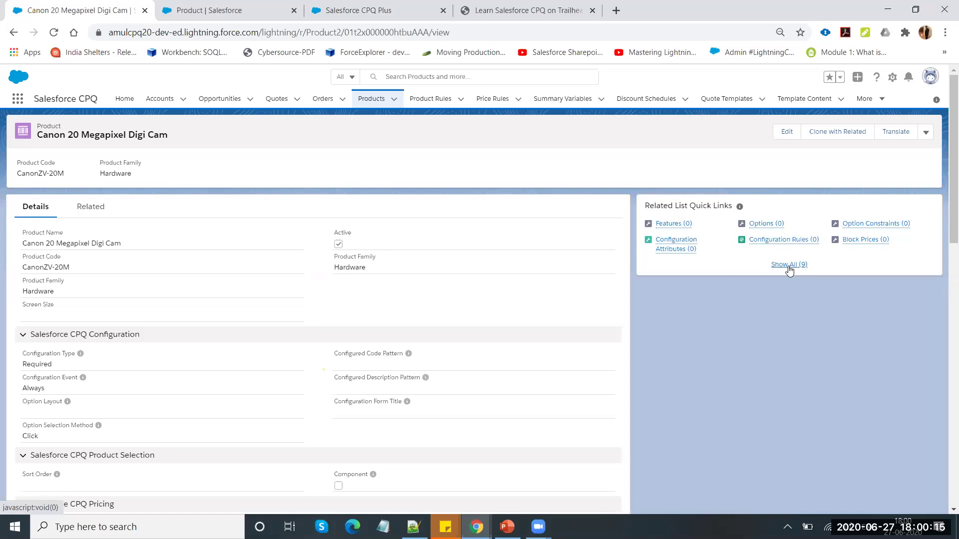
# Add a Standard Price Book entry for Canon 20 Megapixel Digi Cam with a list price of 700 and save it
pyautogui.click(789, 266)
pyautogui.click(778, 270)
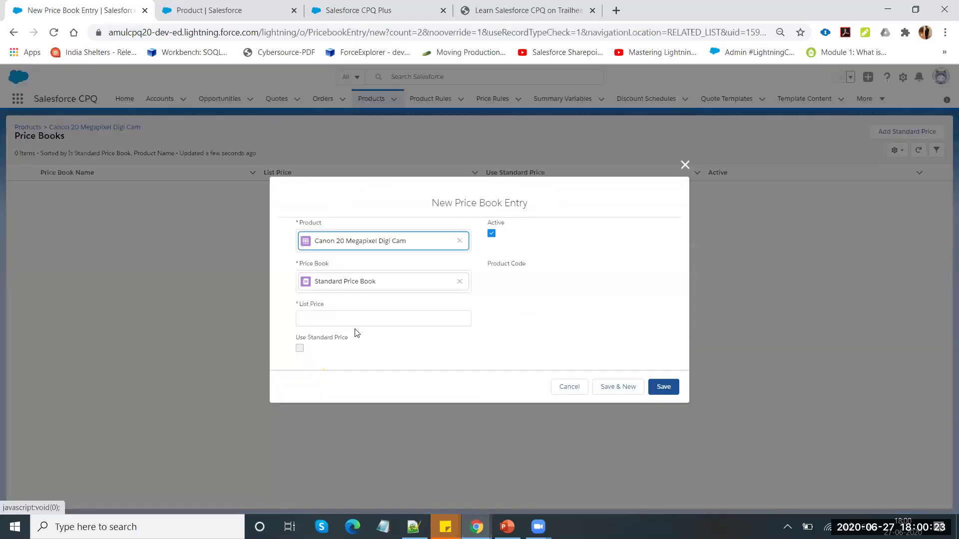
pyautogui.hotkey('alt', 'Tab')
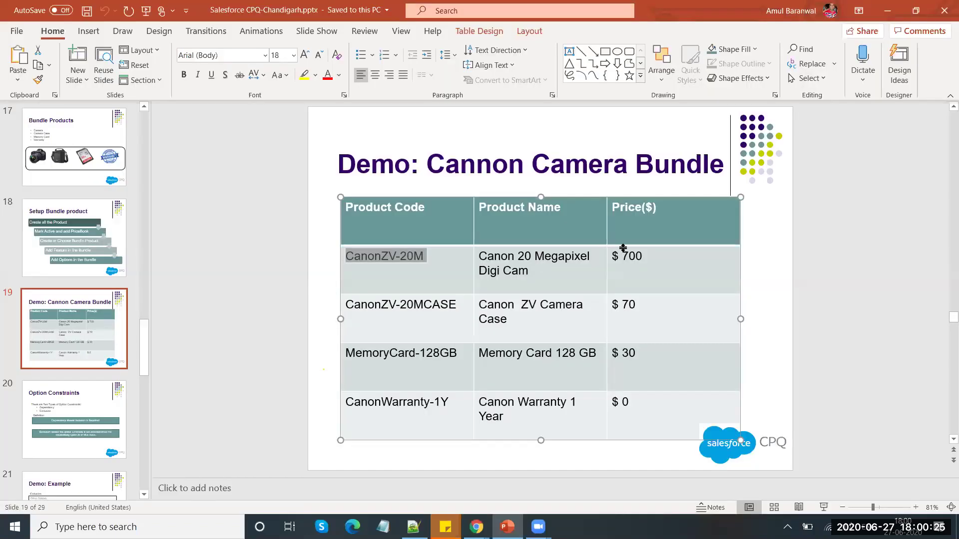
pyautogui.hotkey('alt', 'Tab')
pyautogui.click(339, 322)
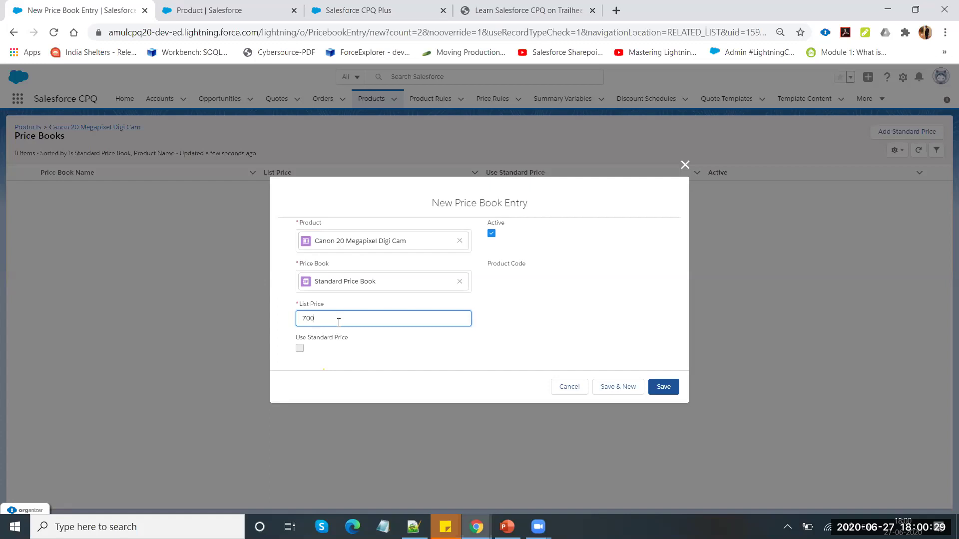
pyautogui.click(663, 386)
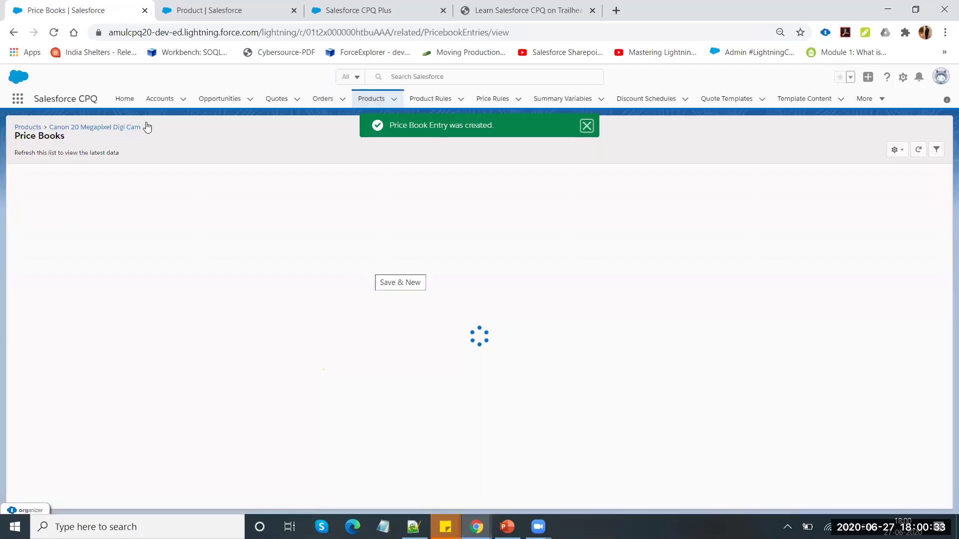
# Return to the Canon 20 Megapixel Digi Cam record and clone it with its related items
pyautogui.click(126, 129)
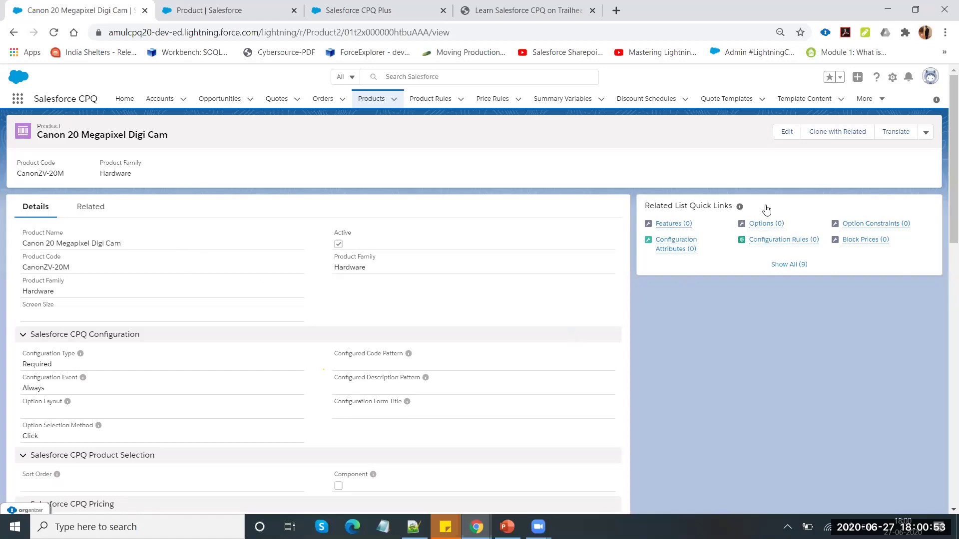
pyautogui.click(823, 134)
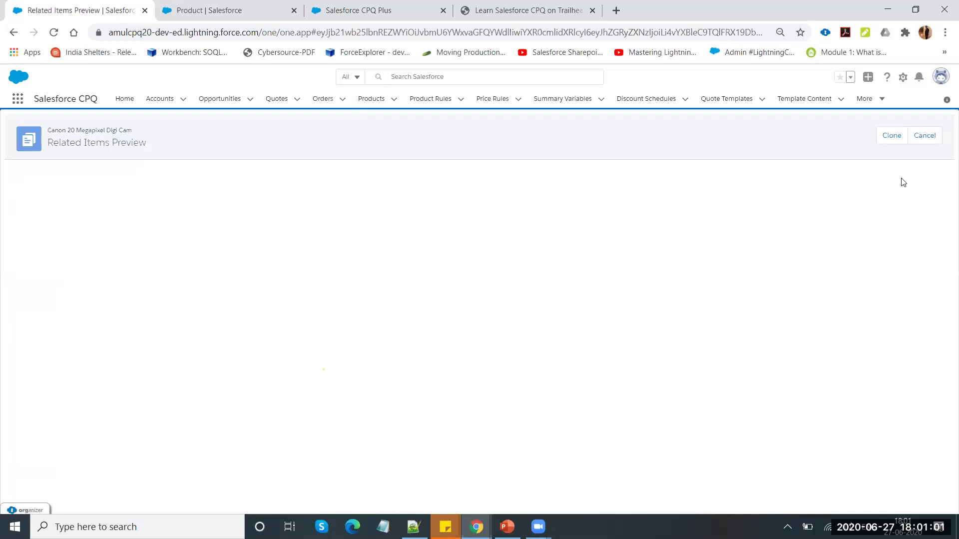
pyautogui.click(888, 142)
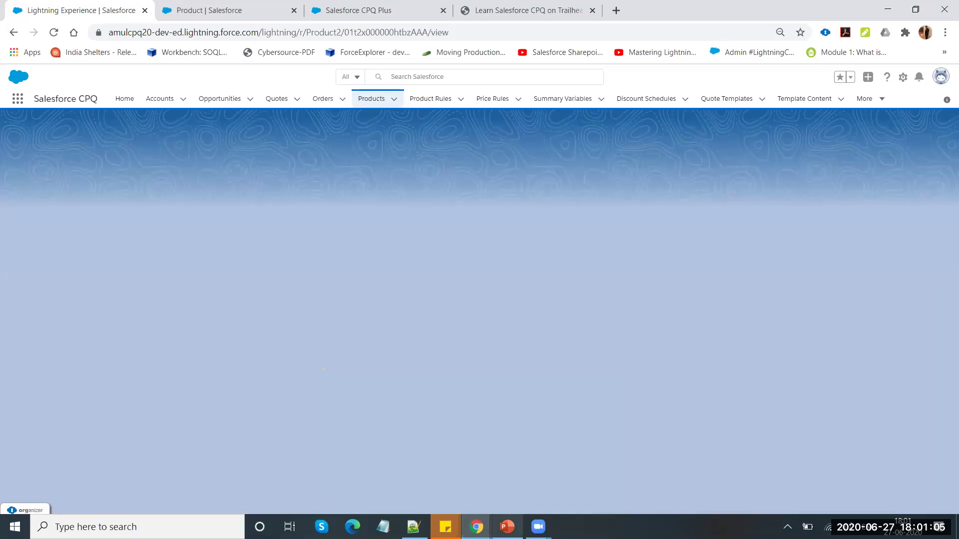
# Copy the camera case's product name from the PowerPoint bundle slide and rename the cloned Salesforce product as Canon ZV Camera Case
pyautogui.hotkey('alt', 'Tab')
pyautogui.click(449, 313)
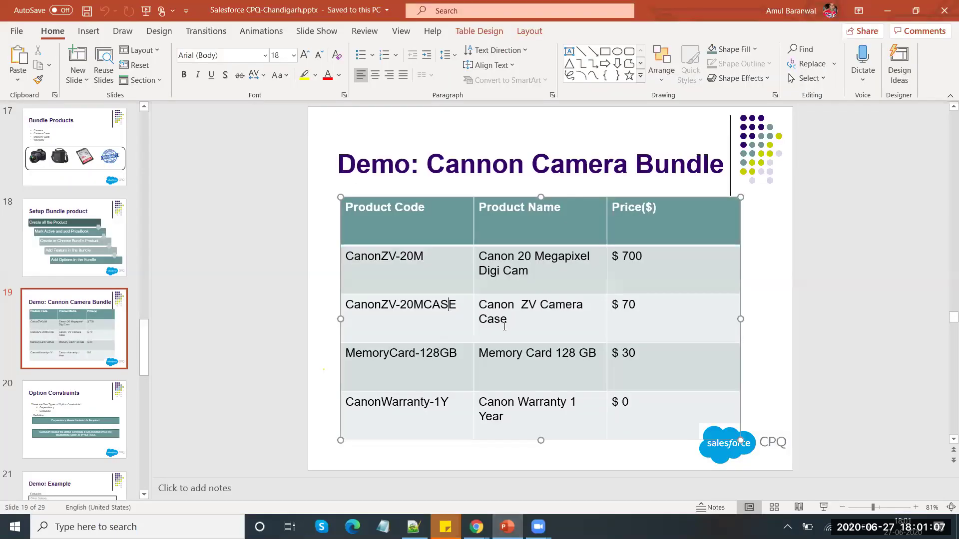
pyautogui.moveTo(508, 324); pyautogui.dragTo(483, 303)
pyautogui.hotkey('ctrl', 'c')
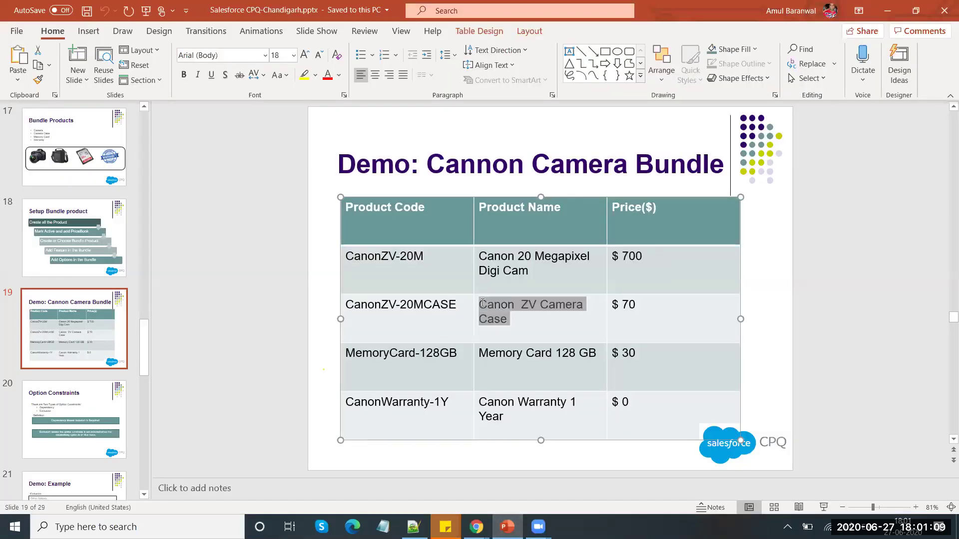
pyautogui.hotkey('alt', 'Tab')
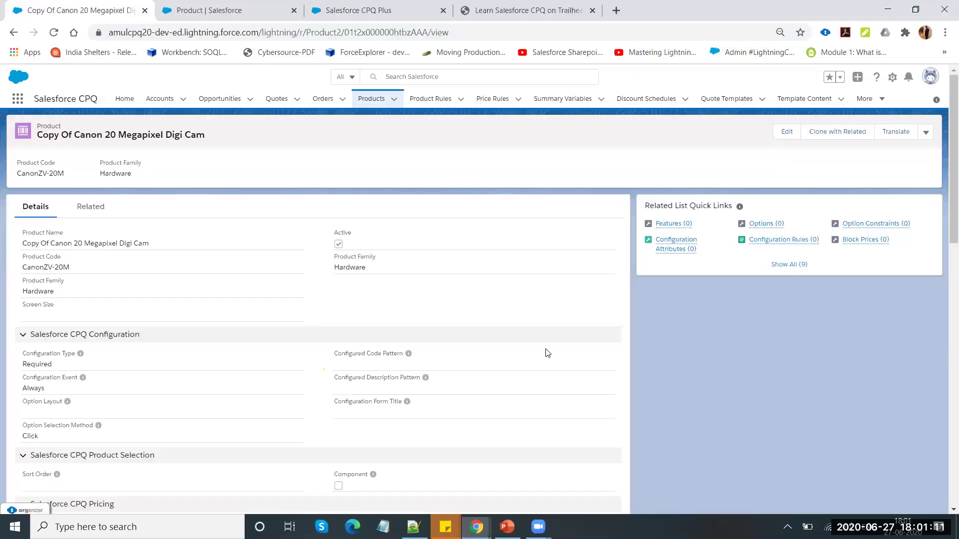
pyautogui.click(786, 132)
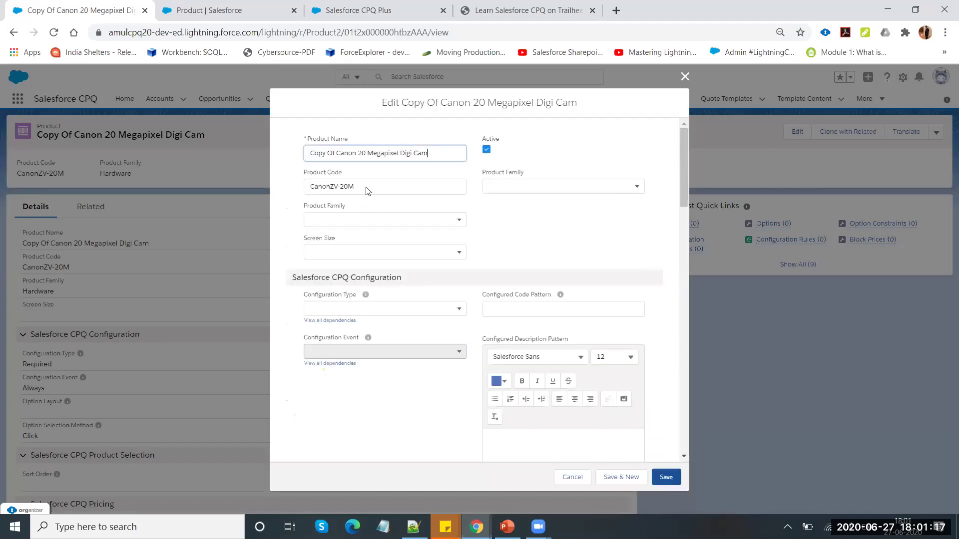
pyautogui.hotkey('ctrl', 'a')
pyautogui.hotkey('ctrl', 'v')
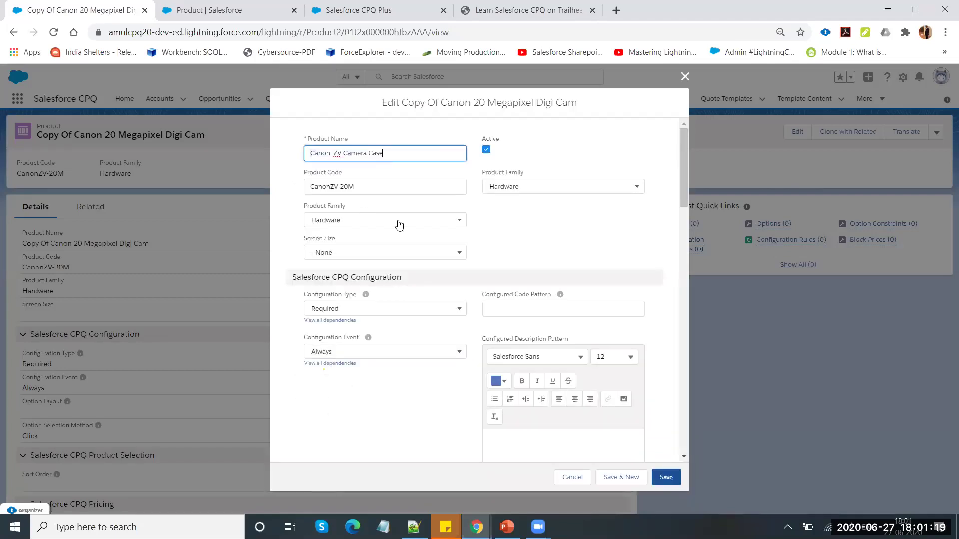
# Copy the camera case's code from the PowerPoint slide and set the cloned product's Product Code to CanonZV-20MCASE
pyautogui.hotkey('alt', 'Tab')
pyautogui.click(429, 305)
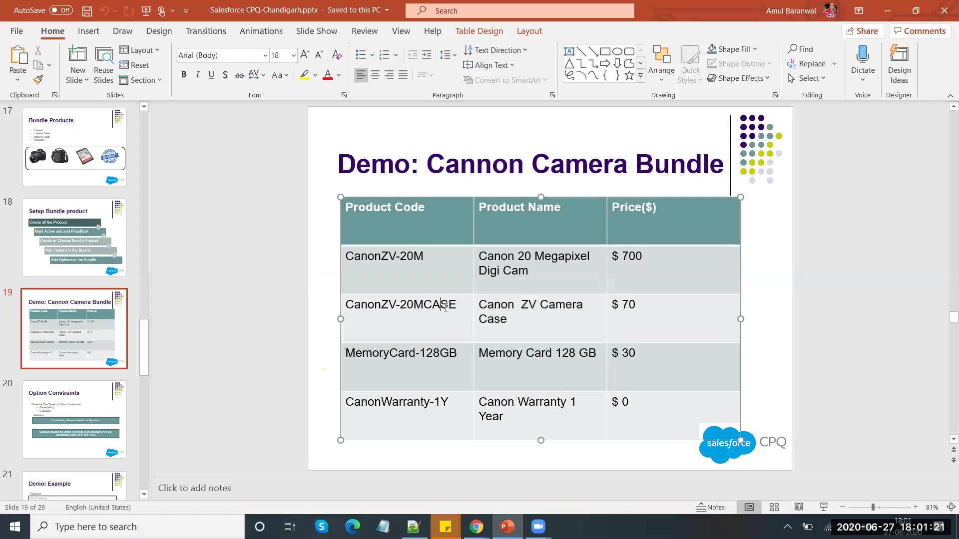
pyautogui.moveTo(458, 305); pyautogui.dragTo(380, 302)
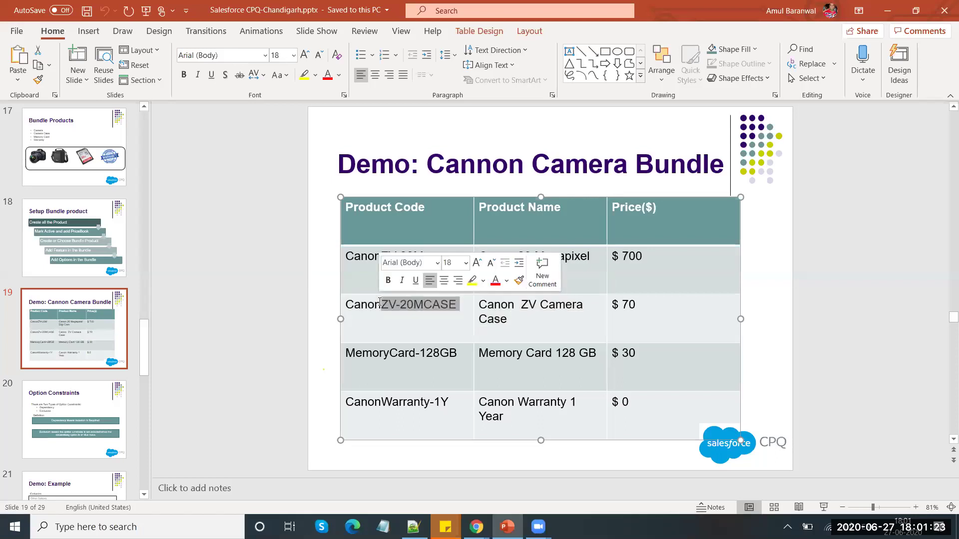
pyautogui.keyDown('shift'); pyautogui.click(355, 306); pyautogui.keyUp('shift')
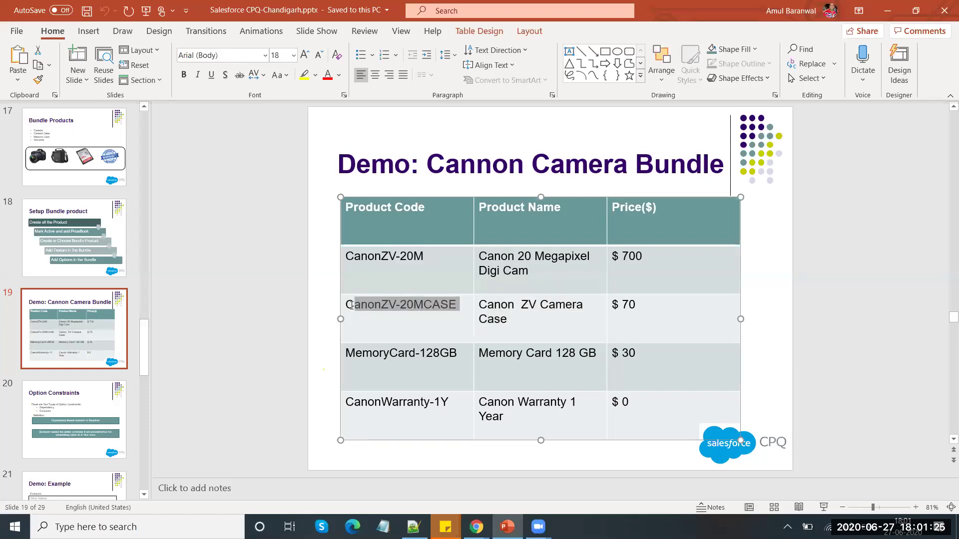
pyautogui.hotkey('shift', 'Left')
pyautogui.hotkey('ctrl', 'c')
pyautogui.hotkey('alt', 'Tab')
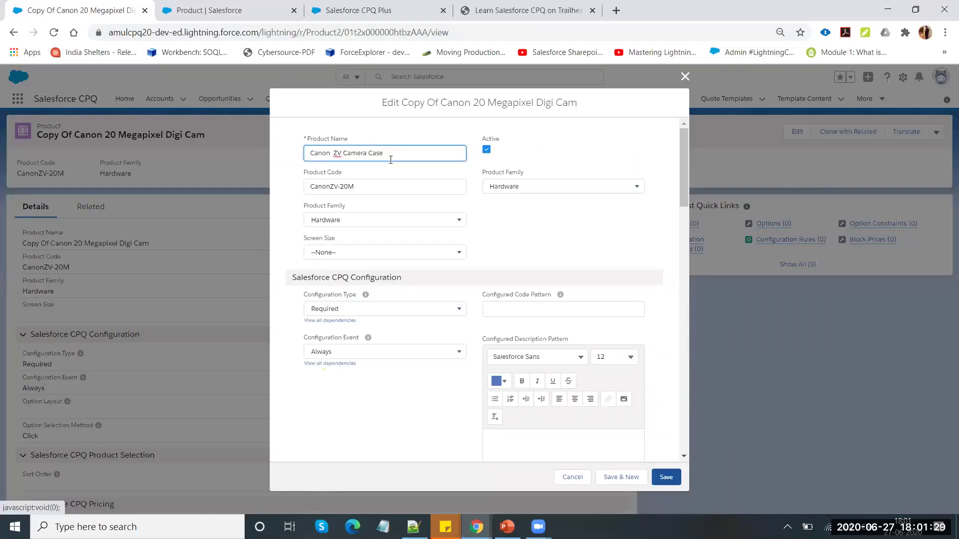
pyautogui.click(365, 183)
pyautogui.hotkey('ctrl', 'a')
pyautogui.hotkey('ctrl', 'v')
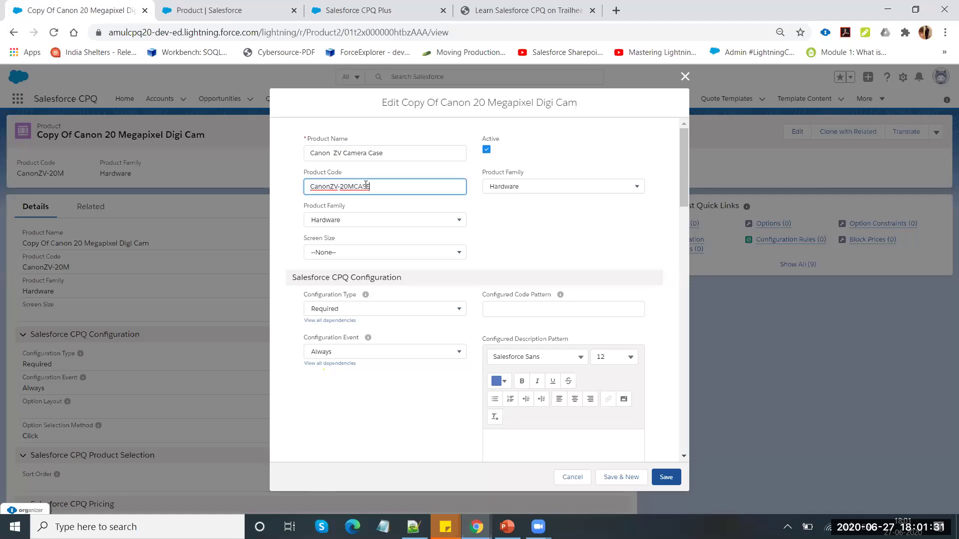
# Set the camera case's Configuration Type to None and save the product
pyautogui.scroll(-1, 504, 244)
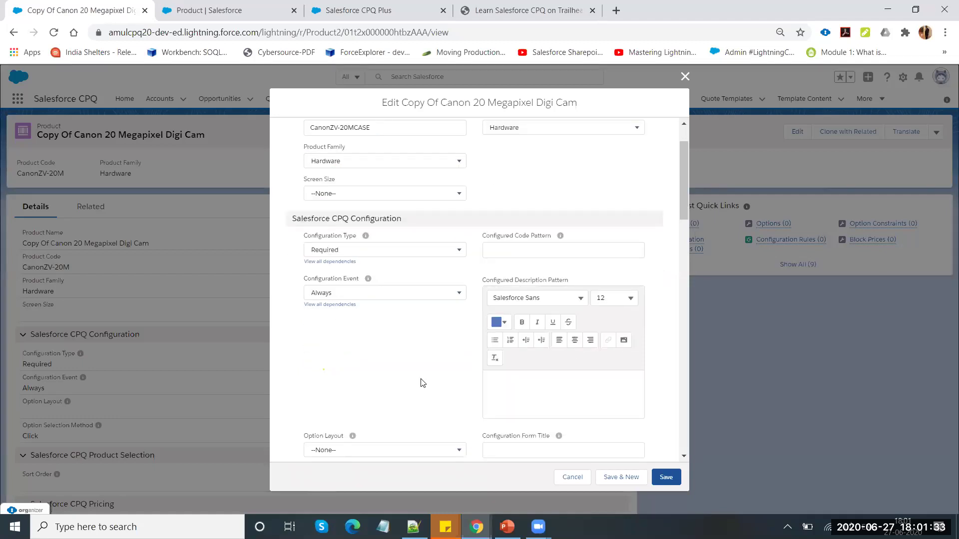
pyautogui.click(392, 252)
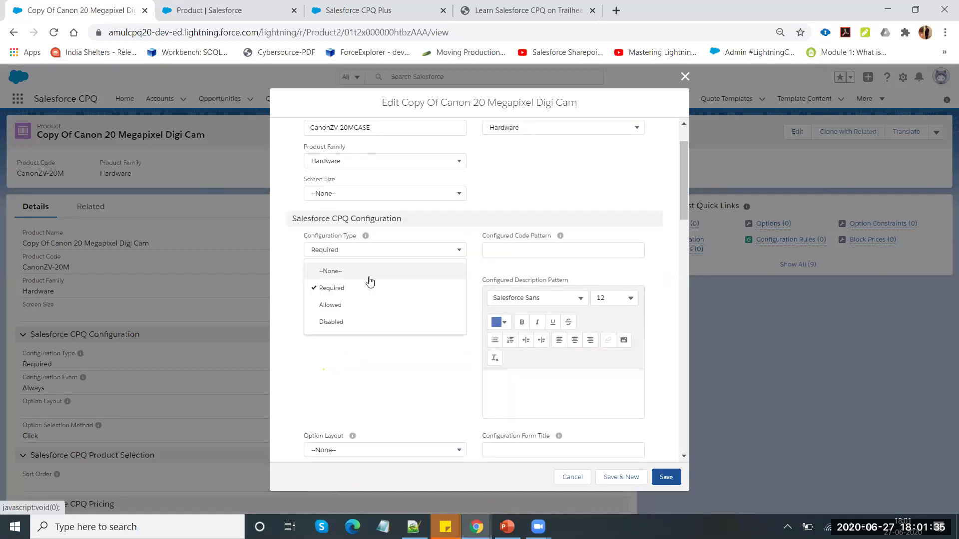
pyautogui.click(368, 276)
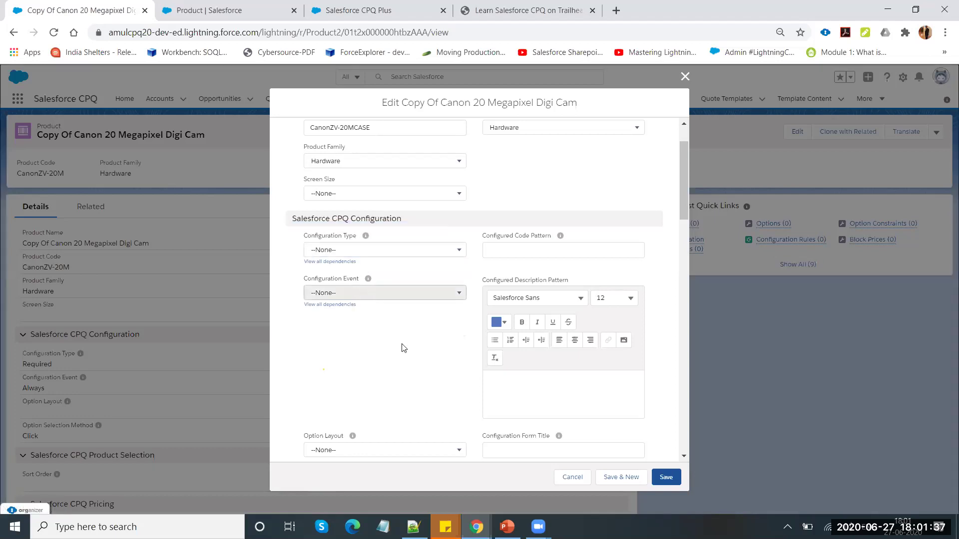
pyautogui.scroll(1, 412, 346)
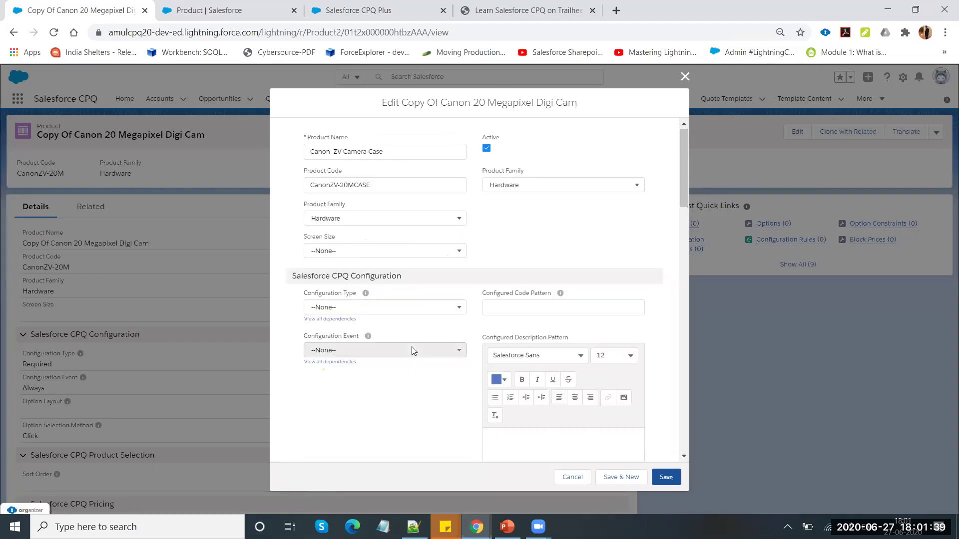
pyautogui.scroll(-6, 412, 347)
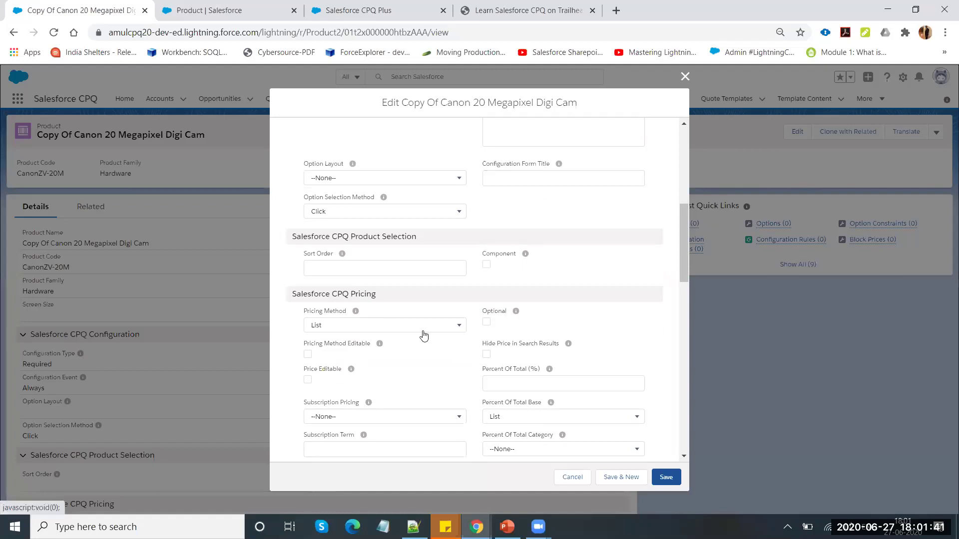
pyautogui.scroll(-10, 462, 385)
pyautogui.click(668, 479)
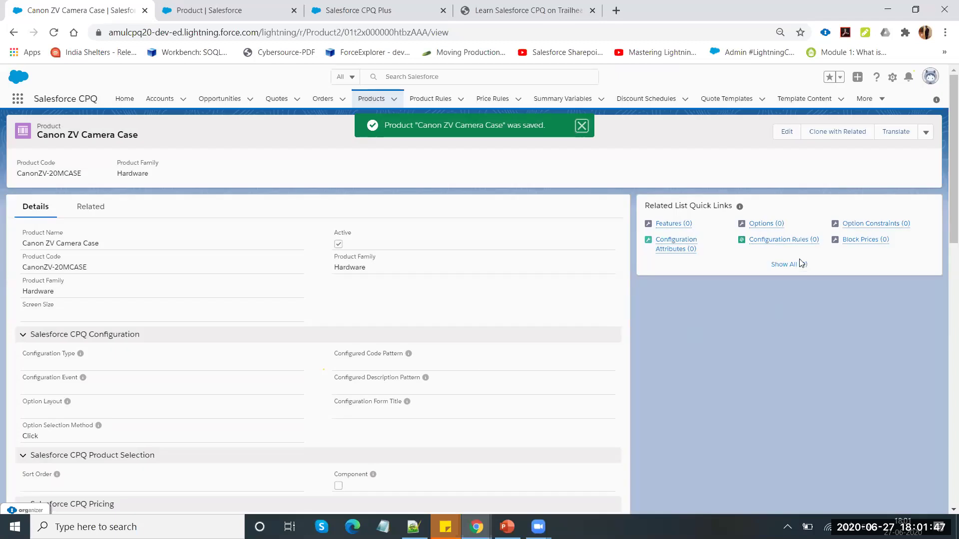
# Set the Canon ZV Camera Case's list price in the Standard Price Book to 70, per the PowerPoint slide, and save it
pyautogui.click(793, 266)
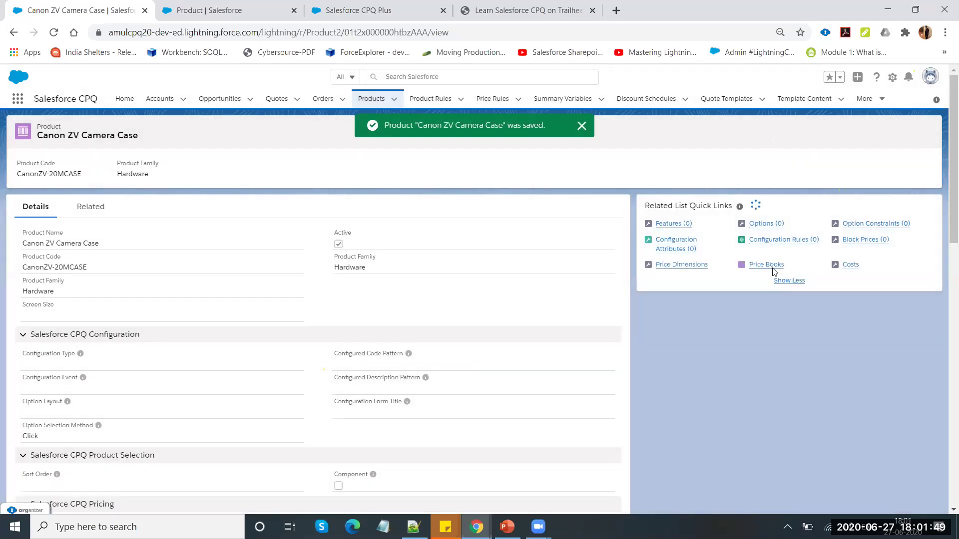
pyautogui.click(766, 265)
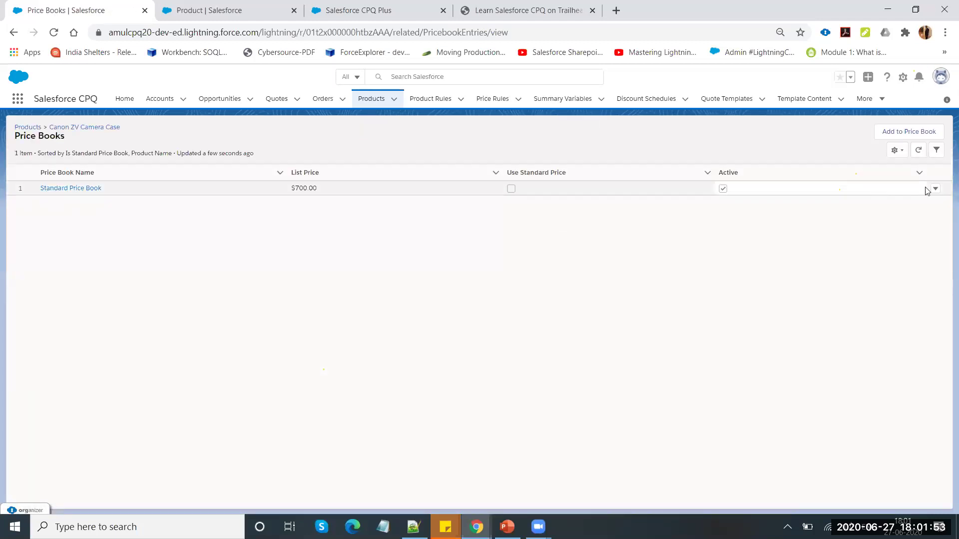
pyautogui.click(935, 189)
pyautogui.click(903, 207)
pyautogui.click(507, 527)
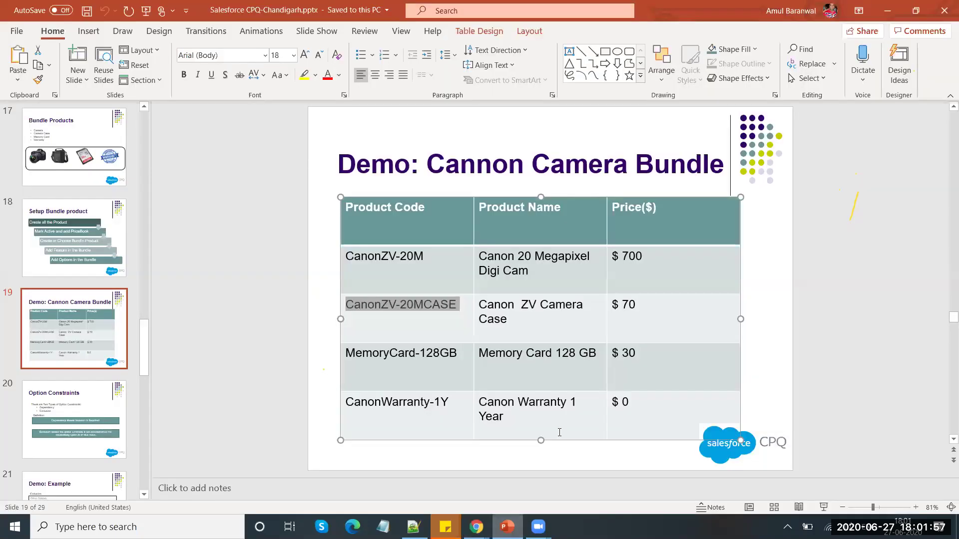
pyautogui.hotkey('alt', 'Tab')
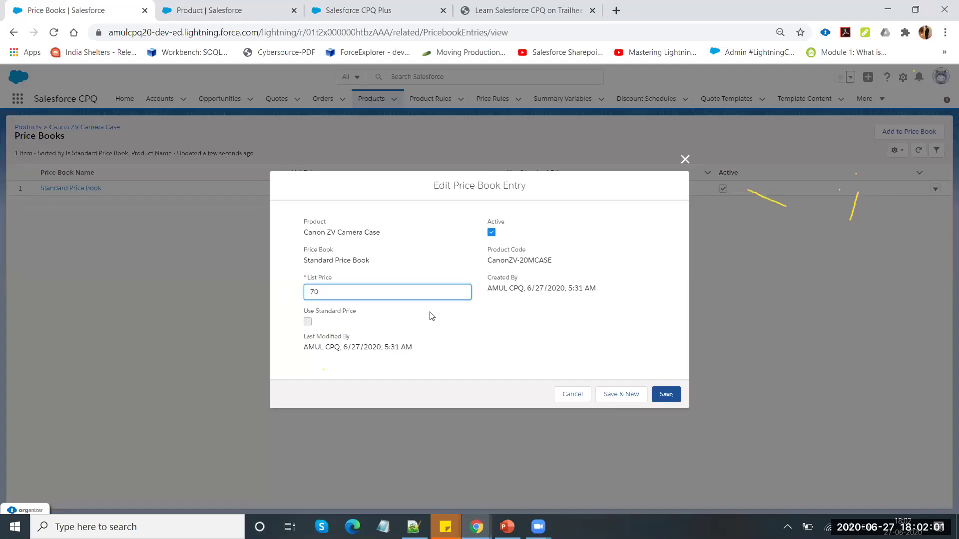
pyautogui.click(660, 394)
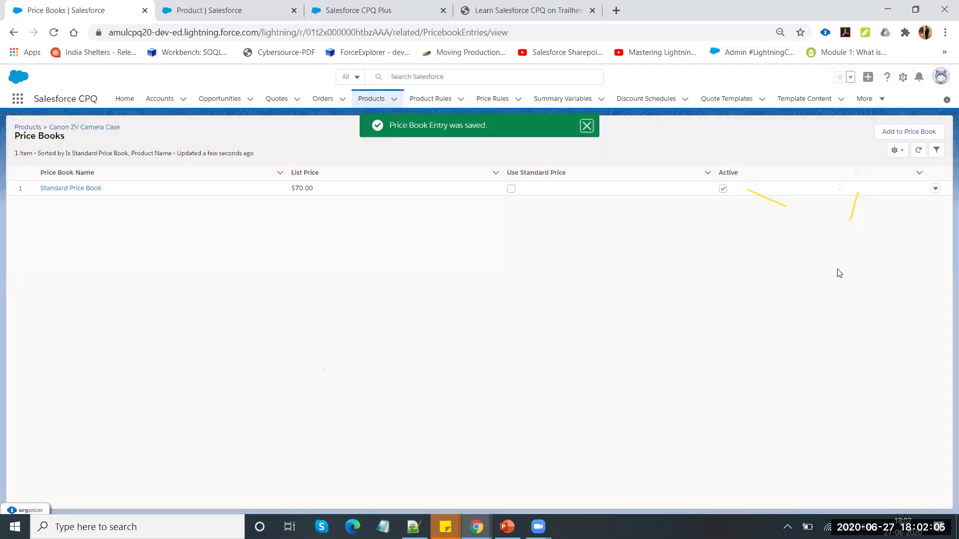
# Return to the Canon ZV Camera Case record and clone it with its related items
pyautogui.click(110, 128)
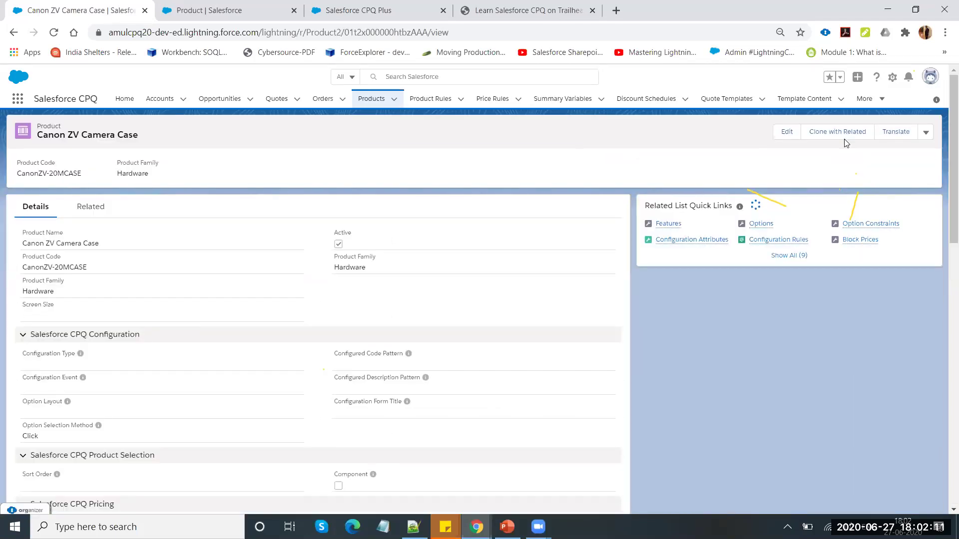
pyautogui.click(847, 134)
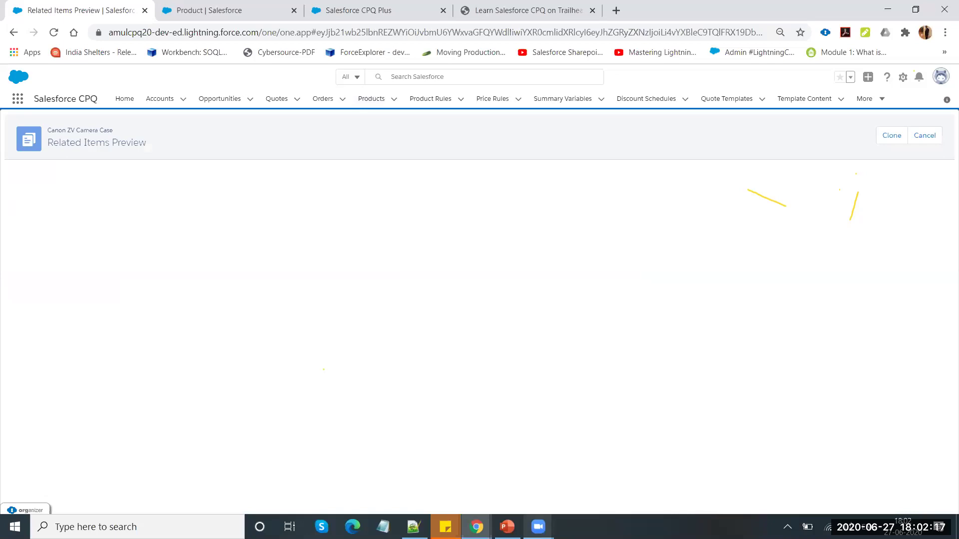
pyautogui.click(893, 135)
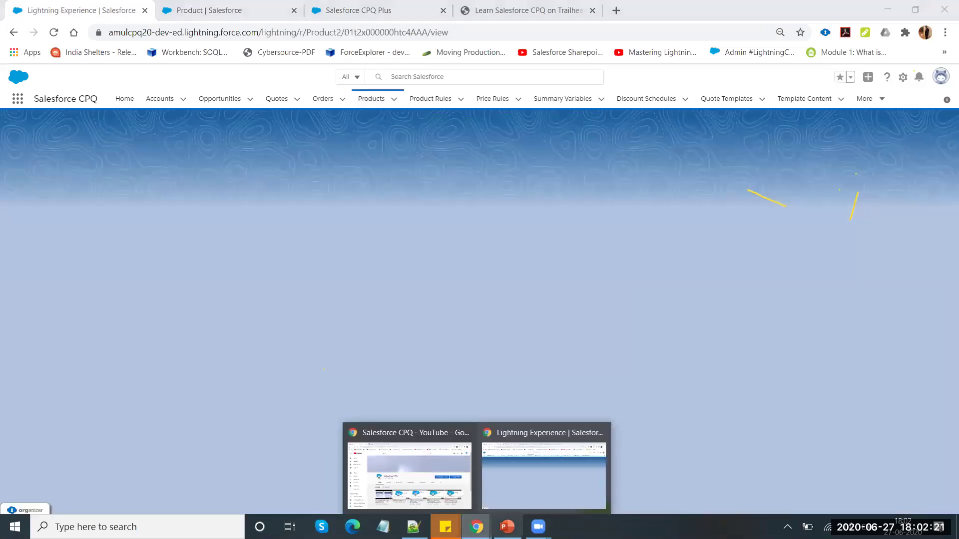
# Copy the memory card's code from the PowerPoint slide and enter MemoryCard-128GB as the new clone's Product Name and Product Code
pyautogui.click(506, 527)
pyautogui.click(463, 371)
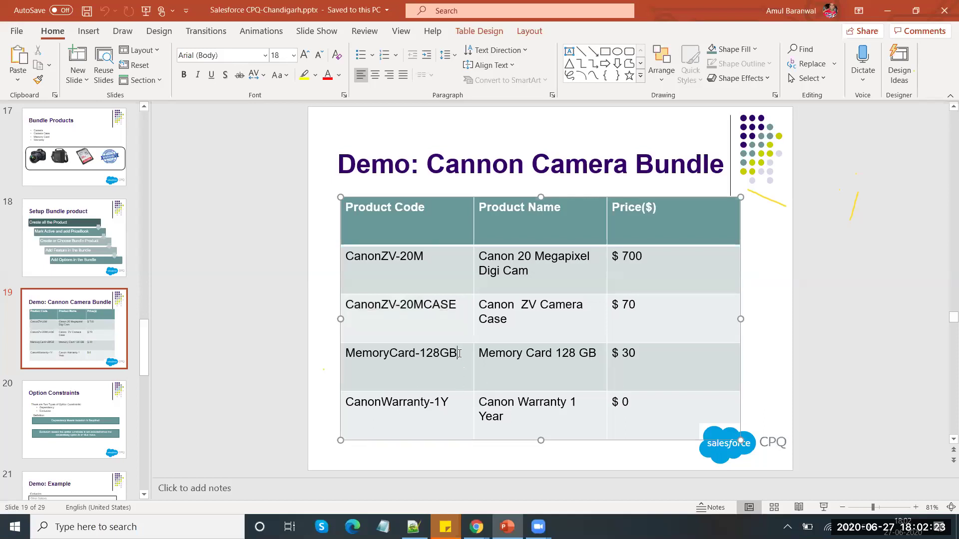
pyautogui.moveTo(458, 354); pyautogui.dragTo(346, 353)
pyautogui.hotkey('ctrl', 'c')
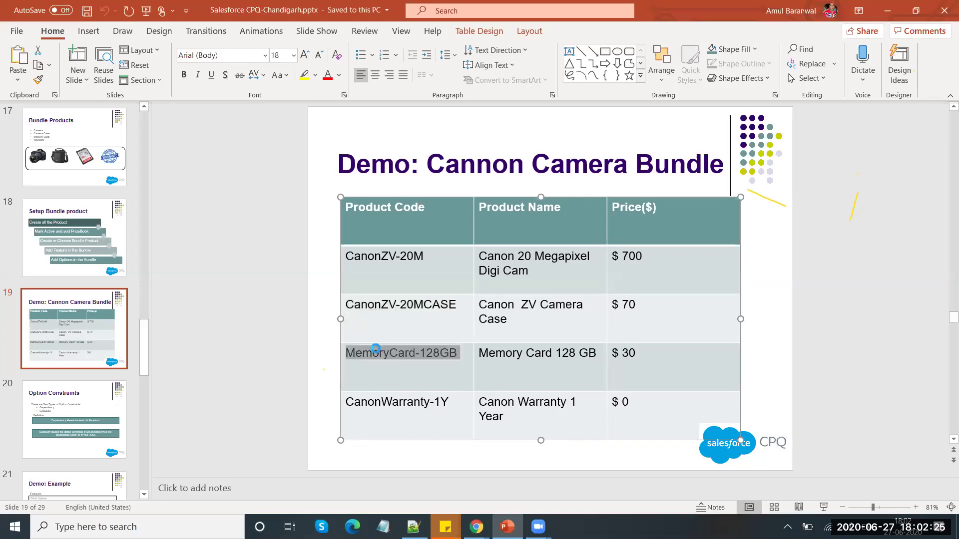
pyautogui.hotkey('alt', 'Tab')
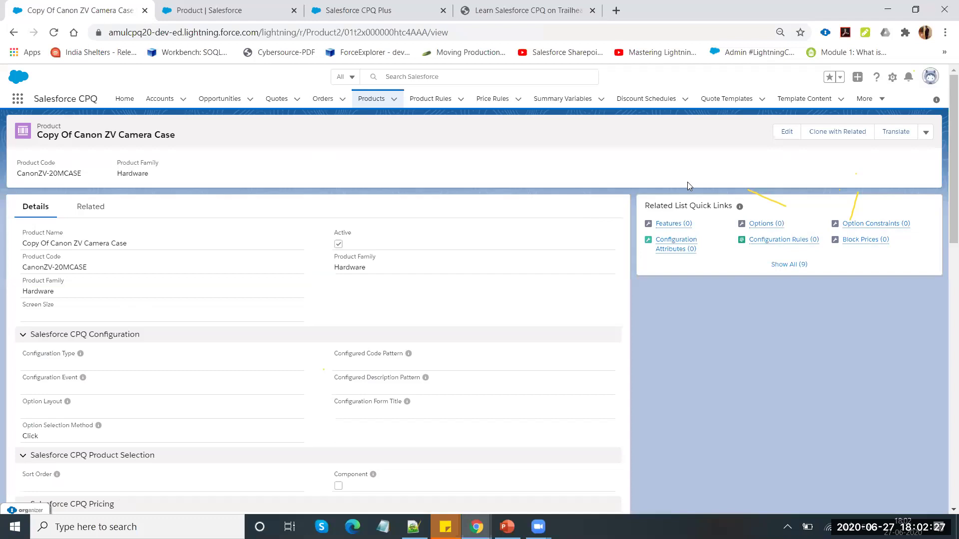
pyautogui.click(785, 133)
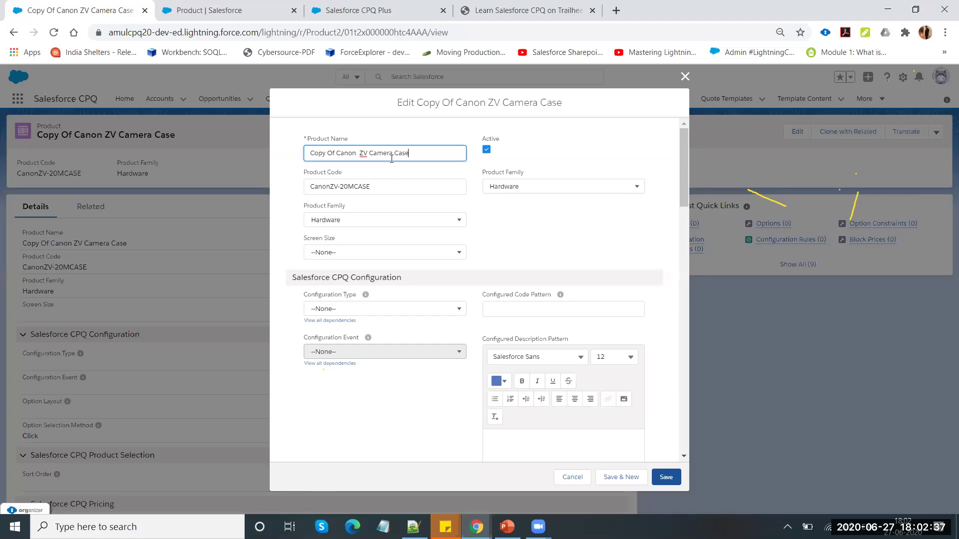
pyautogui.tripleClick(391, 159)
pyautogui.hotkey('ctrl', 'v')
pyautogui.press('Tab')
pyautogui.hotkey('ctrl', 'v')
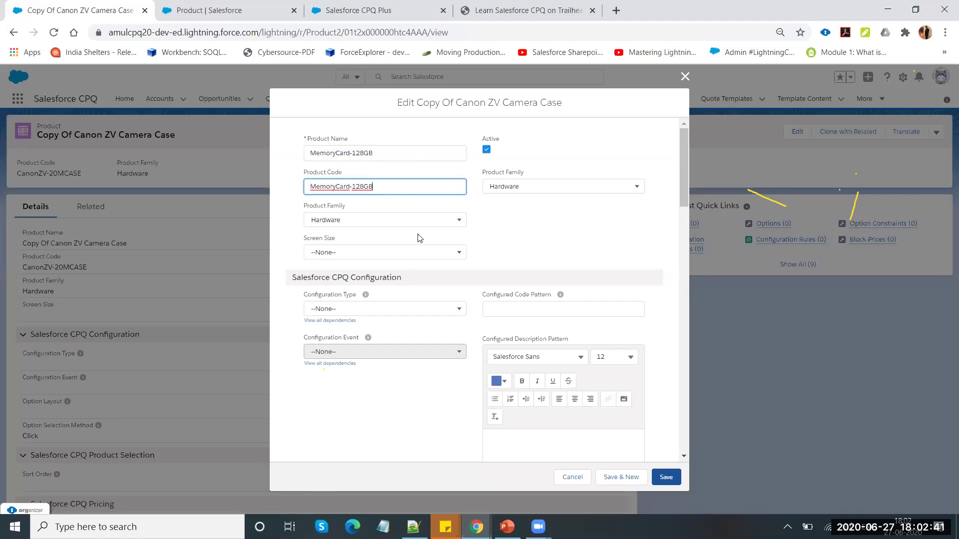
# Copy the memory card's name from the PowerPoint slide, set the Product Name to Memory Card 128 GB and save the product
pyautogui.hotkey('alt', 'Tab')
pyautogui.click(601, 365)
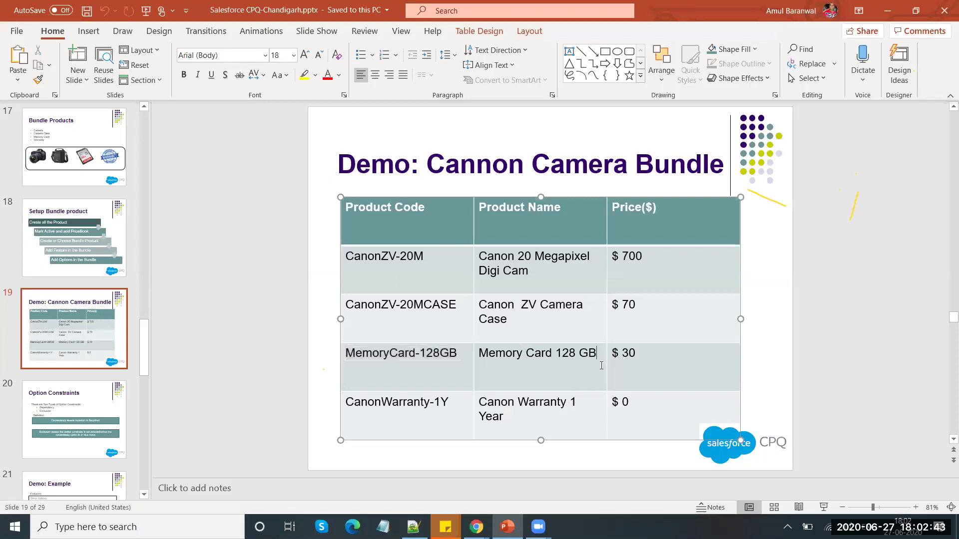
pyautogui.moveTo(597, 355); pyautogui.dragTo(481, 356)
pyautogui.hotkey('ctrl', 'c')
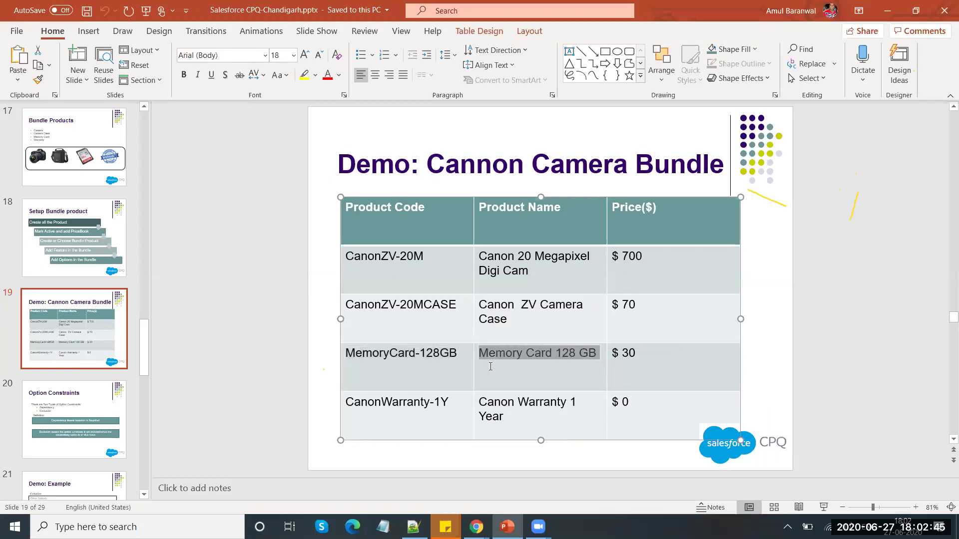
pyautogui.hotkey('alt', 'Tab')
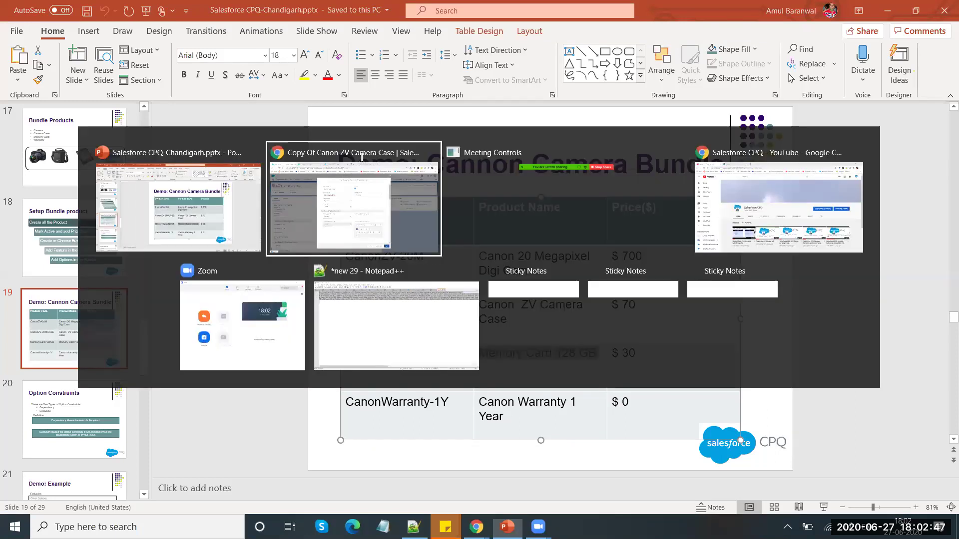
pyautogui.hotkey('ctrl', 'v')
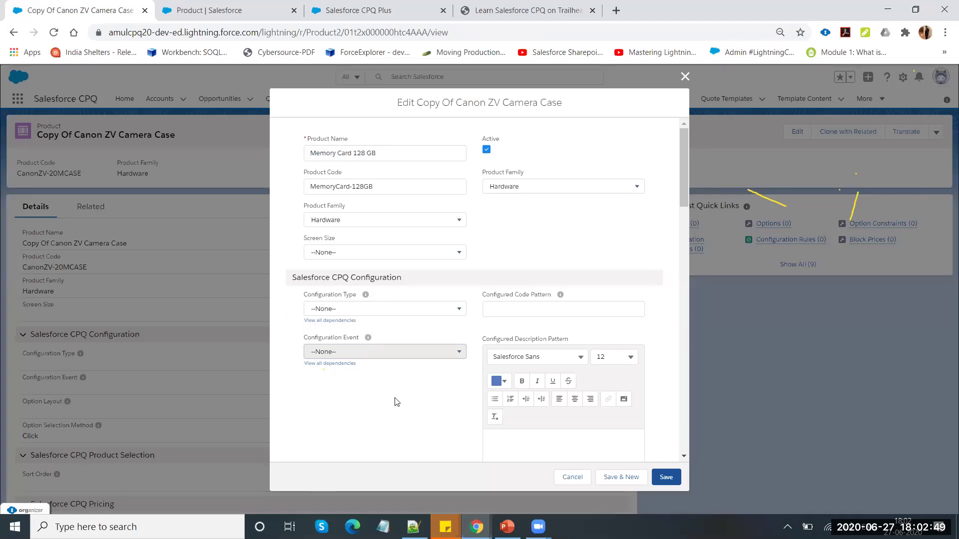
pyautogui.scroll(-8, 396, 401)
pyautogui.scroll(-4, 396, 401)
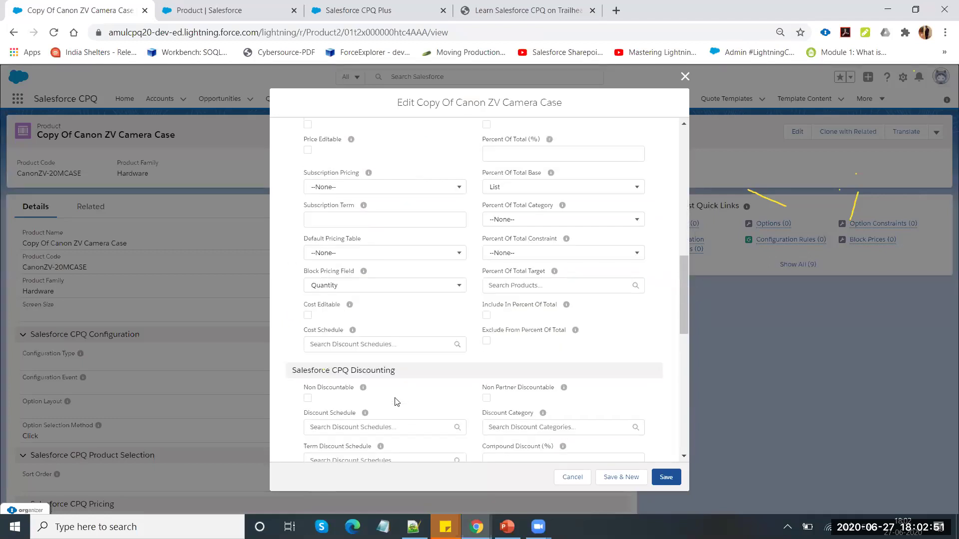
pyautogui.scroll(-4, 396, 401)
pyautogui.click(661, 474)
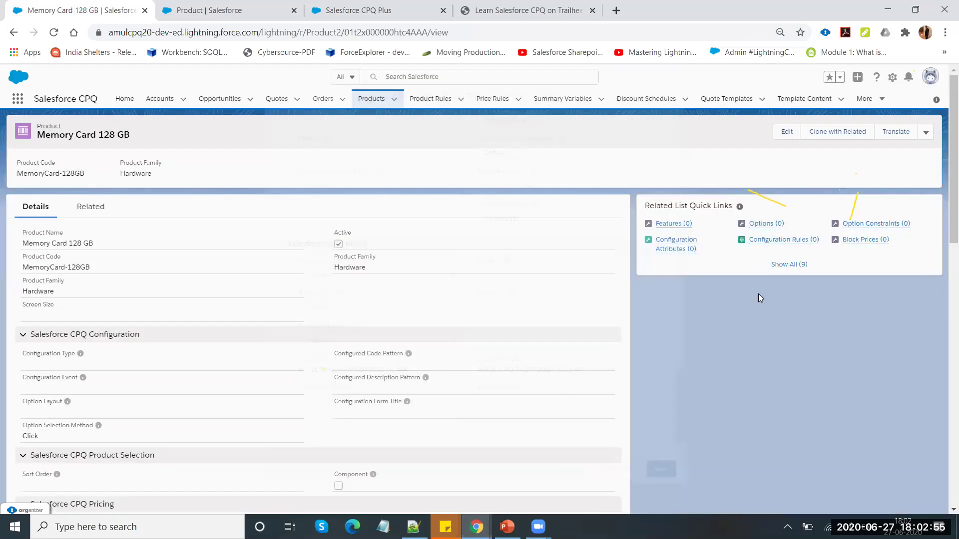
# Set the Memory Card 128 GB's list price in the Standard Price Book to 30, per the PowerPoint slide, and save it
pyautogui.click(791, 264)
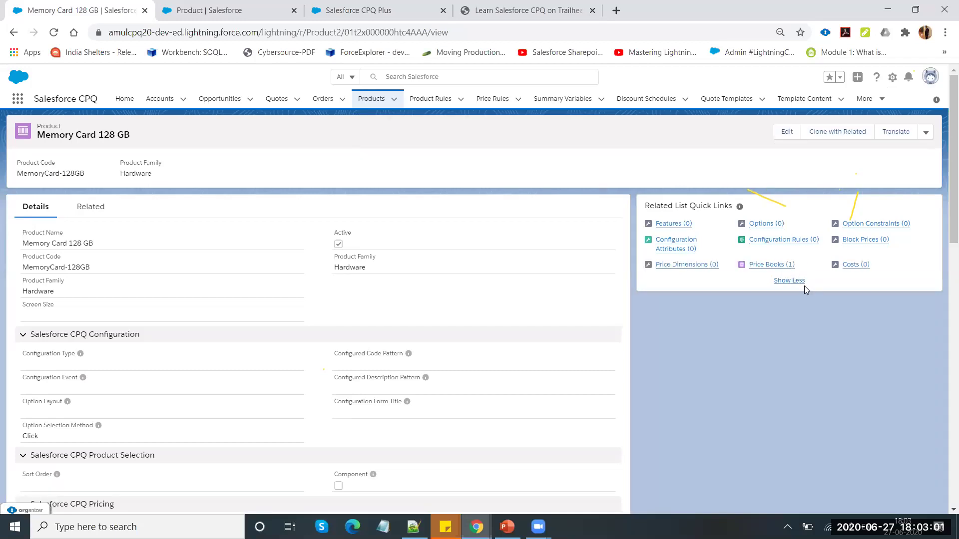
pyautogui.click(782, 265)
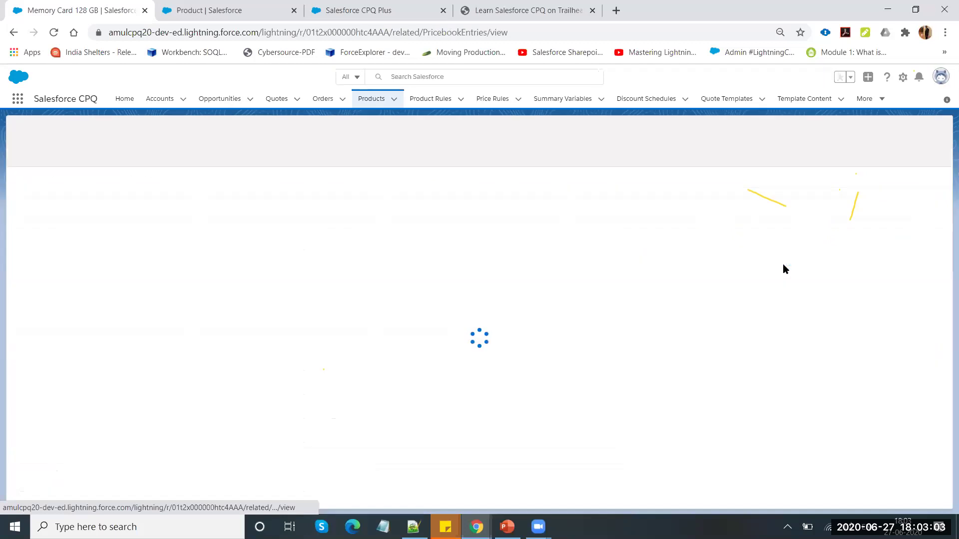
pyautogui.click(935, 188)
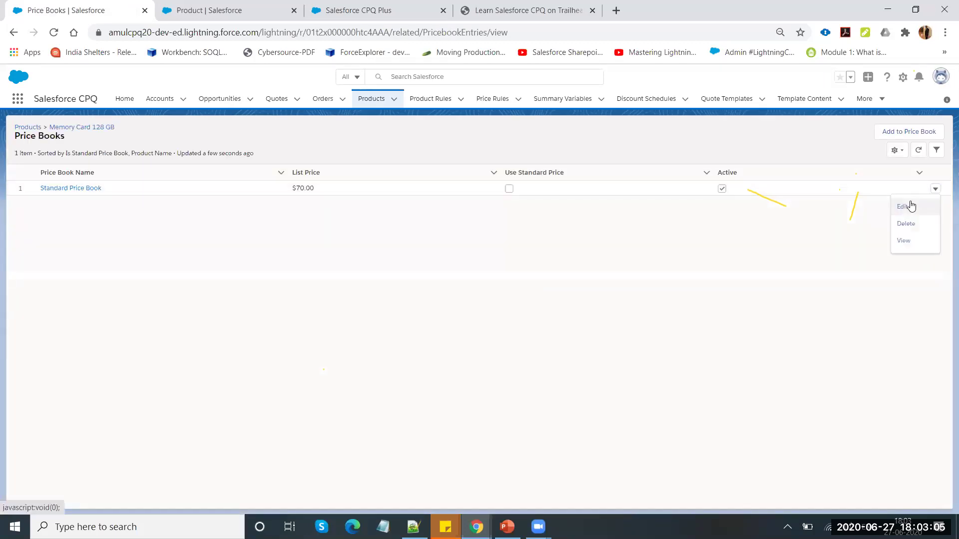
pyautogui.click(910, 206)
pyautogui.hotkey('alt', 'Tab')
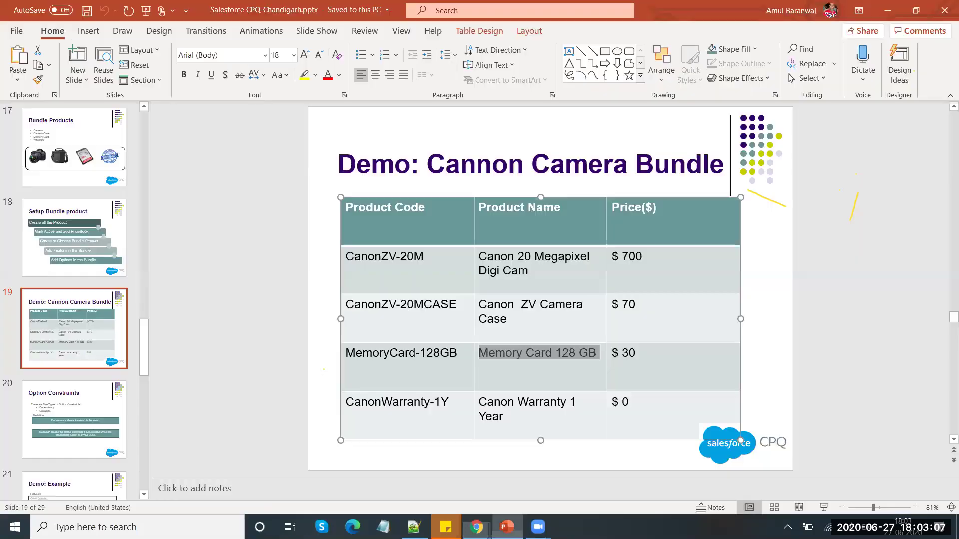
pyautogui.hotkey('alt', 'Tab')
pyautogui.click(363, 294)
pyautogui.write('30')
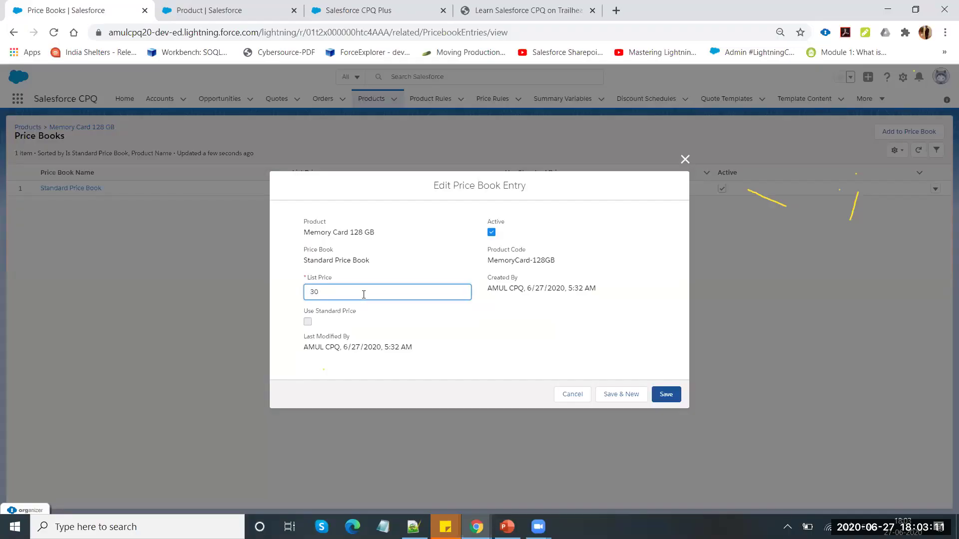
pyautogui.click(666, 395)
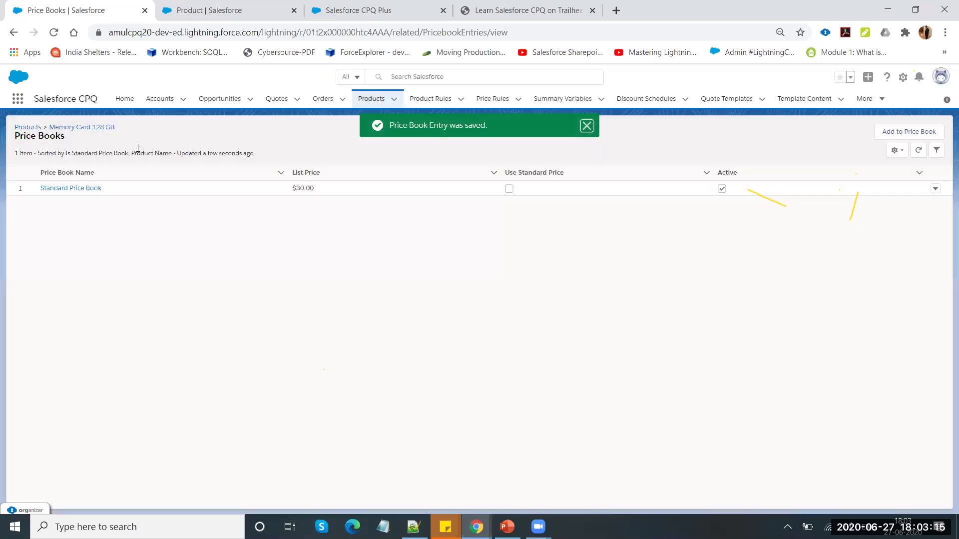
# Return to the Memory Card 128 GB record and copy the name Canon Warranty 1 Year from the PowerPoint slide
pyautogui.click(109, 129)
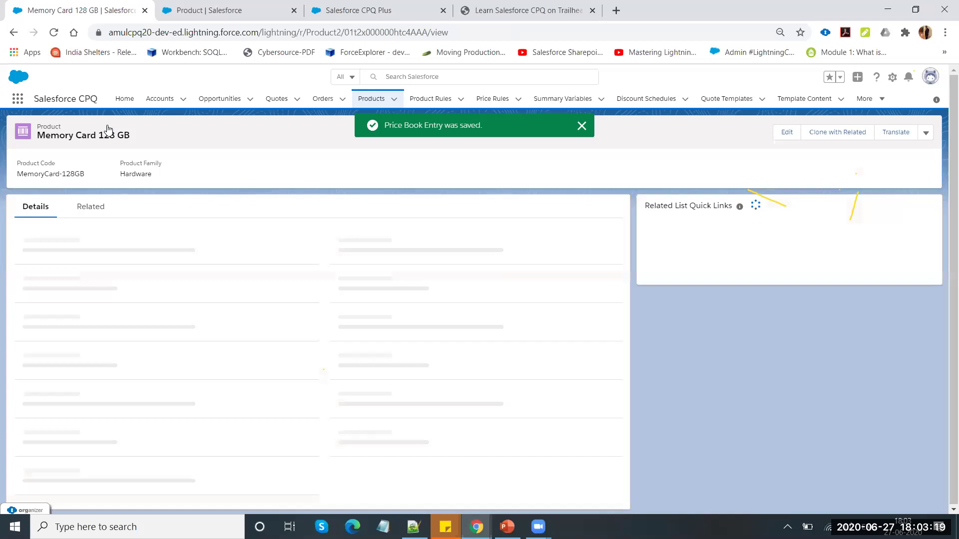
pyautogui.hotkey('alt', 'Tab')
pyautogui.tripleClick(390, 402)
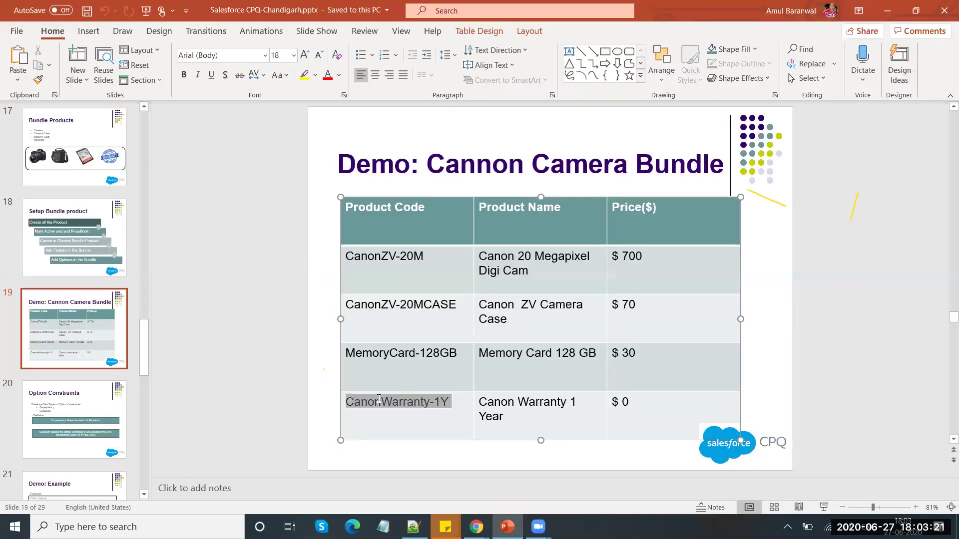
pyautogui.click(530, 421)
pyautogui.tripleClick(489, 406)
pyautogui.hotkey('ctrl', 'c')
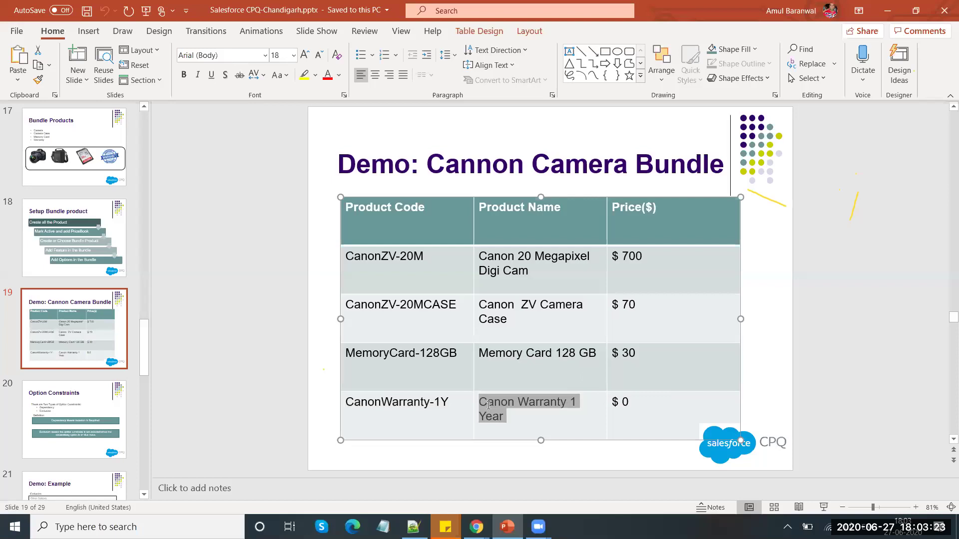
# Switch back to Salesforce and clone the Memory Card 128 GB product with its related items
pyautogui.hotkey('alt', 'Tab')
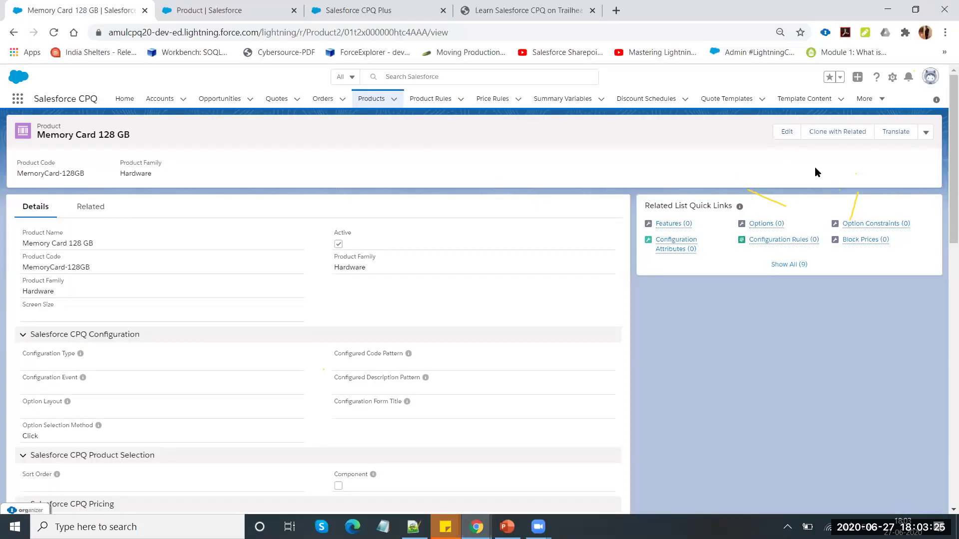
pyautogui.click(844, 132)
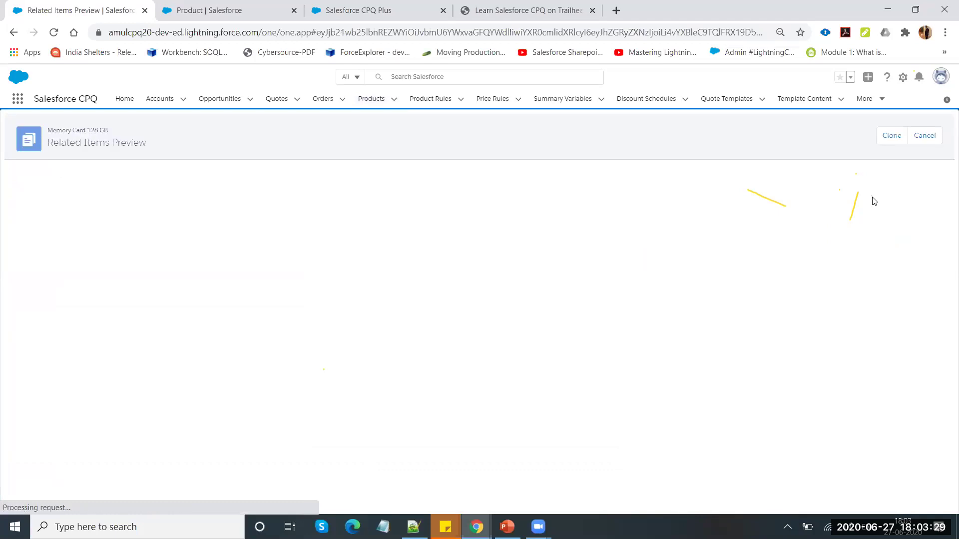
pyautogui.click(891, 139)
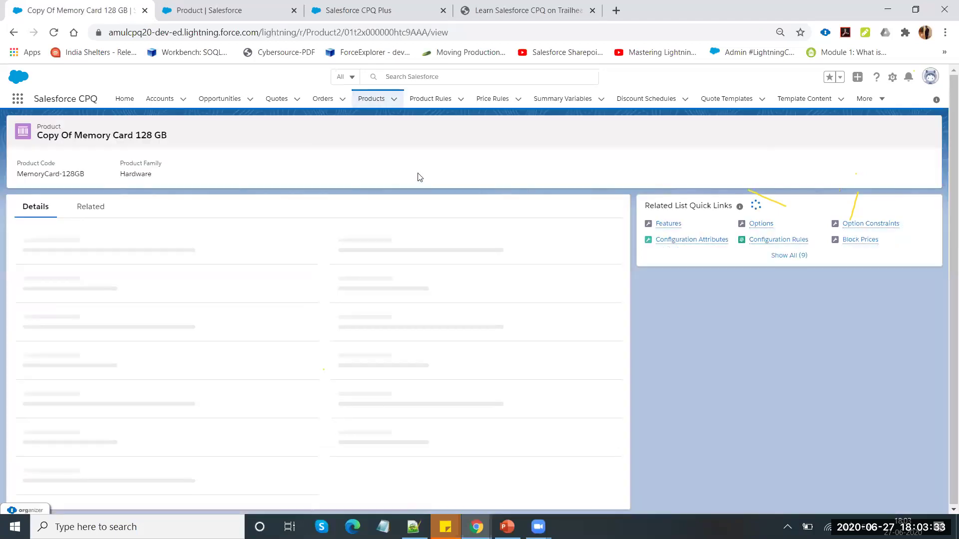
# Edit the cloned memory card product and set its Product Name to the copied Canon Warranty 1 Year
pyautogui.click(786, 138)
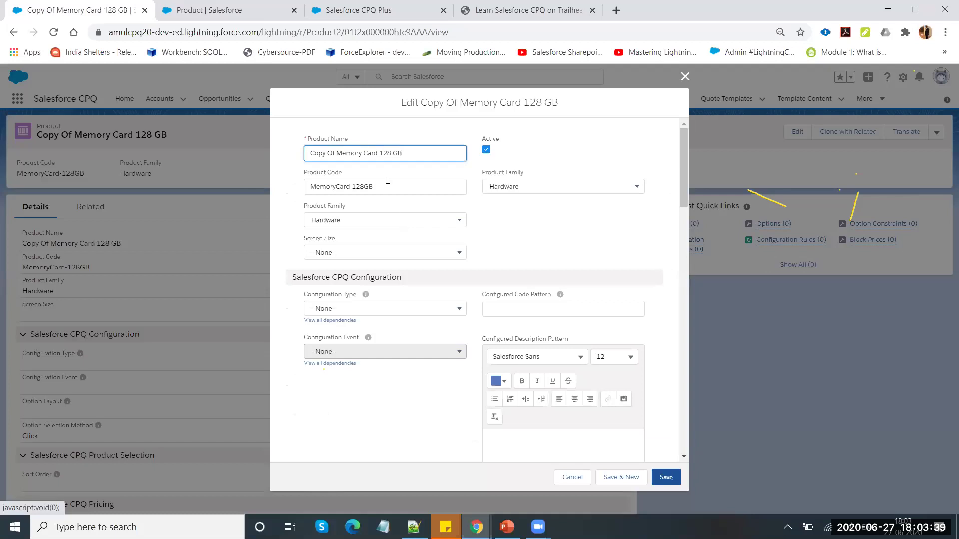
pyautogui.tripleClick(387, 186)
pyautogui.click(406, 159)
pyautogui.hotkey('ctrl', 'a')
pyautogui.hotkey('ctrl', 'v')
# Copy the warranty's code from the PowerPoint slide and set the clone's Product Code to CanonWarranty-1Y
pyautogui.hotkey('alt', 'Tab')
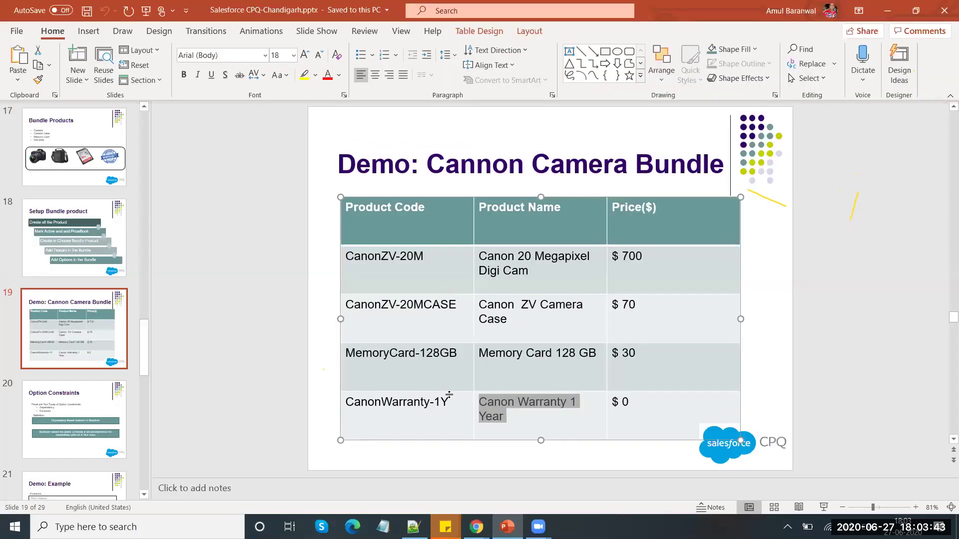
pyautogui.tripleClick(447, 404)
pyautogui.hotkey('ctrl', 'c')
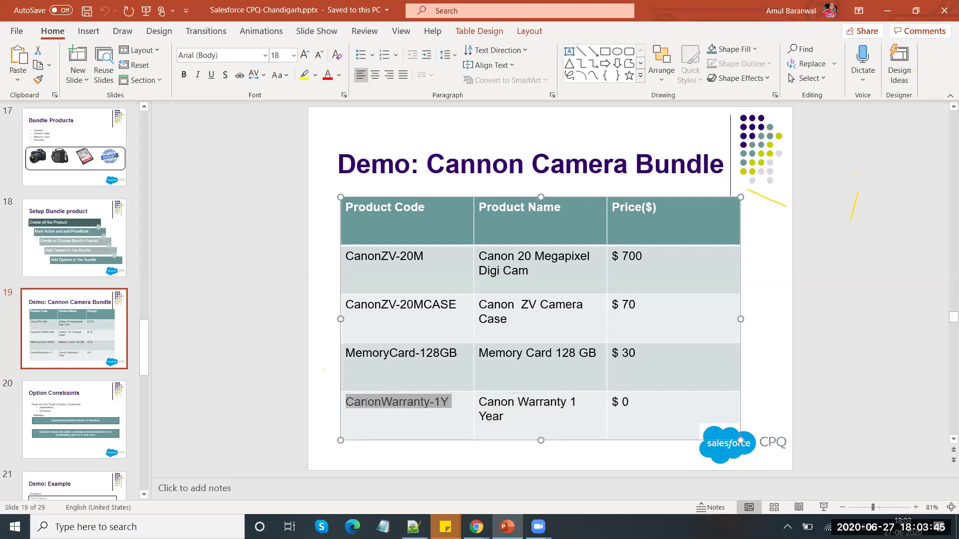
pyautogui.hotkey('alt', 'Tab')
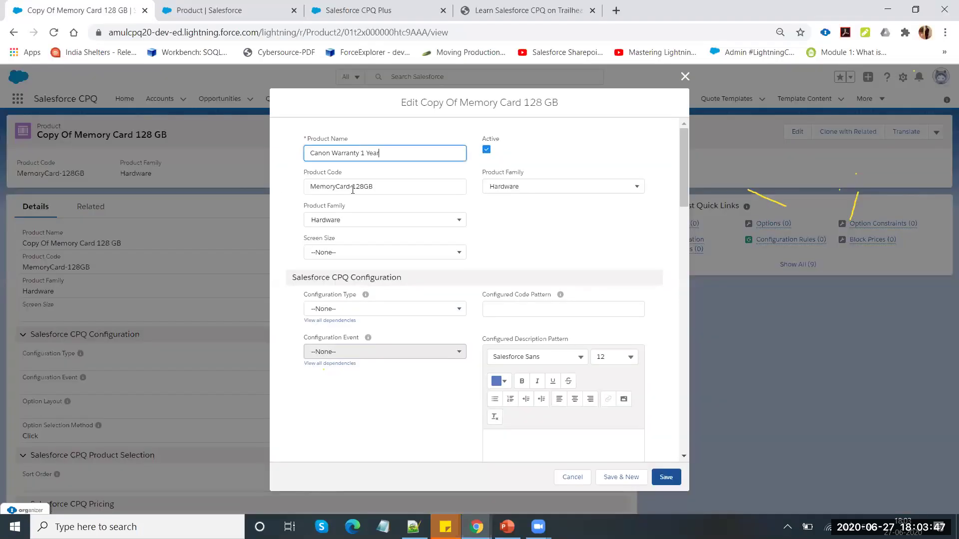
pyautogui.click(352, 190)
pyautogui.hotkey('ctrl', 'a')
pyautogui.hotkey('ctrl', 'v')
pyautogui.click(509, 275)
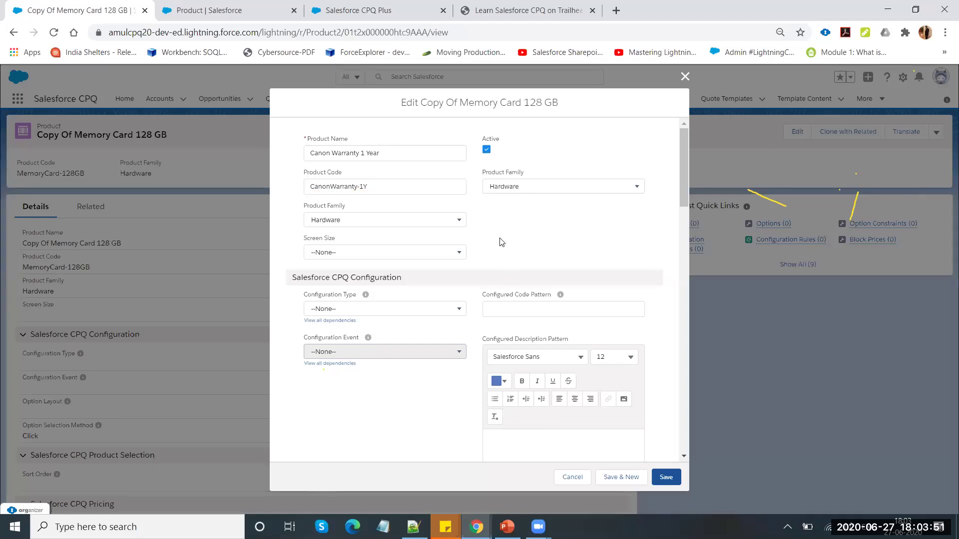
# Set the standard Product Family to Service and the second Product Family field to --None--, and save the product
pyautogui.click(455, 220)
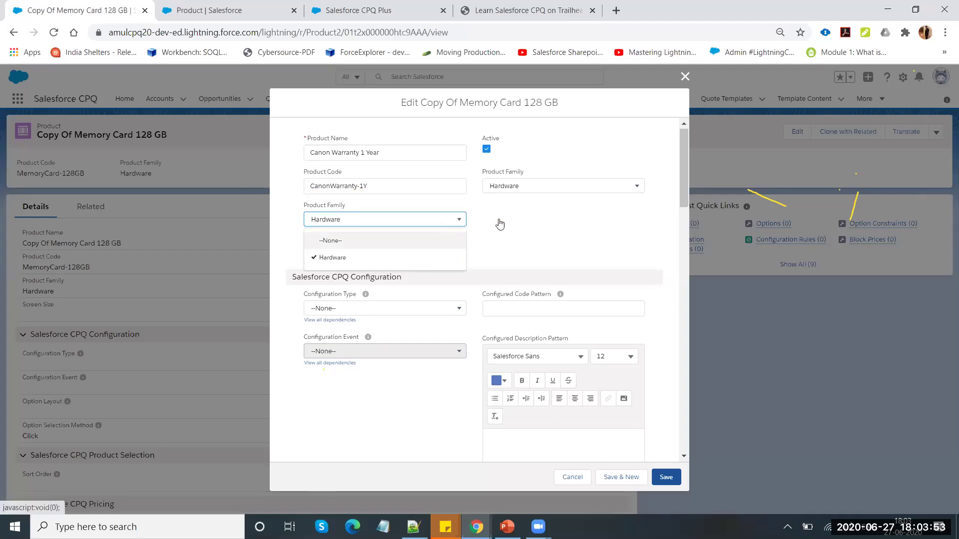
pyautogui.click(521, 189)
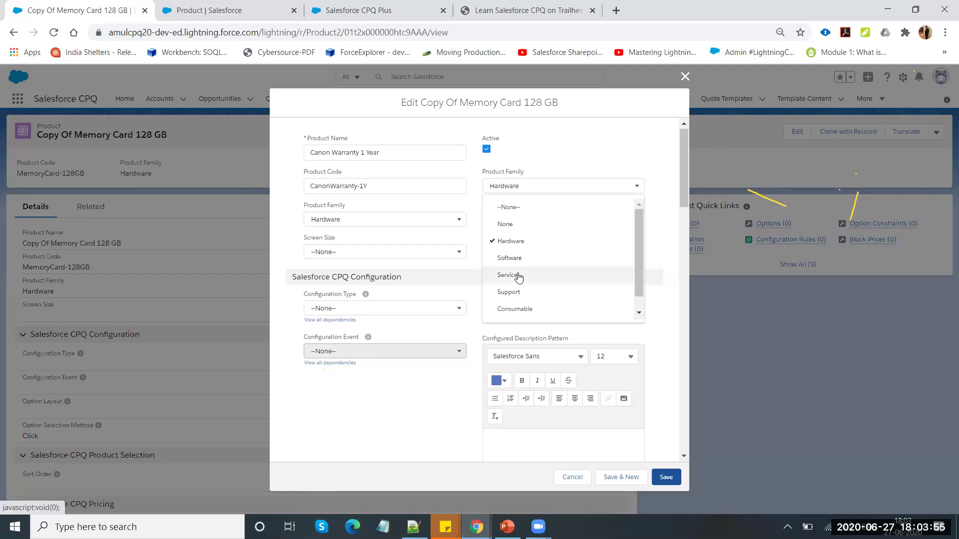
pyautogui.click(516, 293)
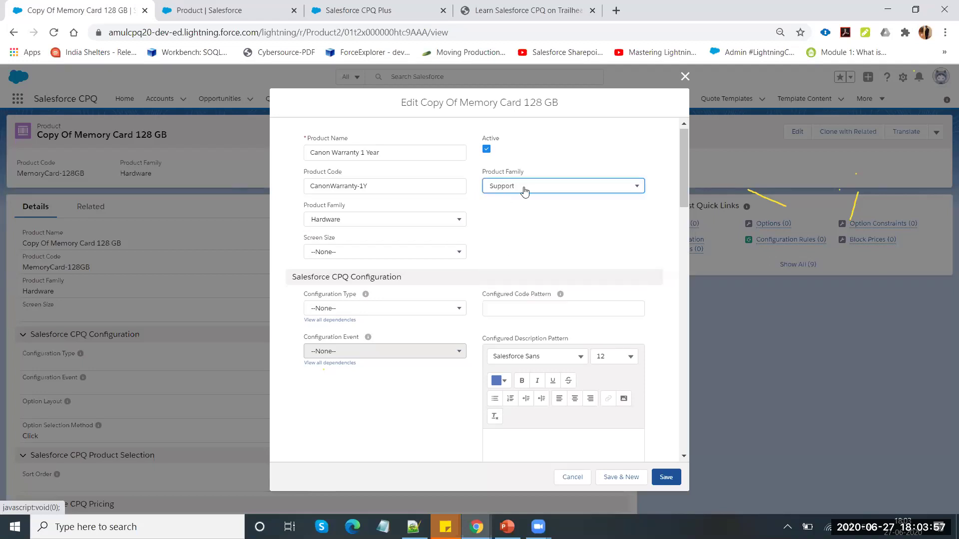
pyautogui.click(524, 191)
pyautogui.click(520, 274)
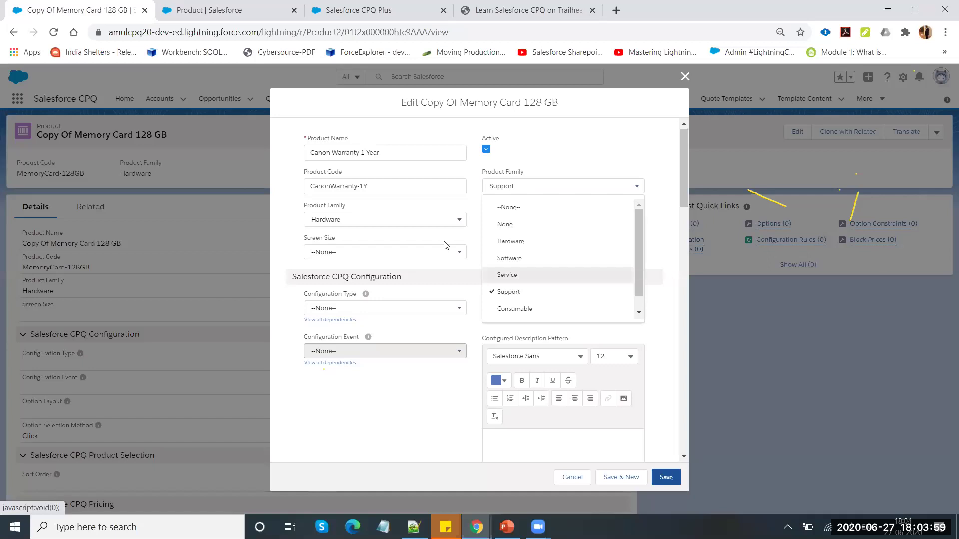
pyautogui.click(415, 222)
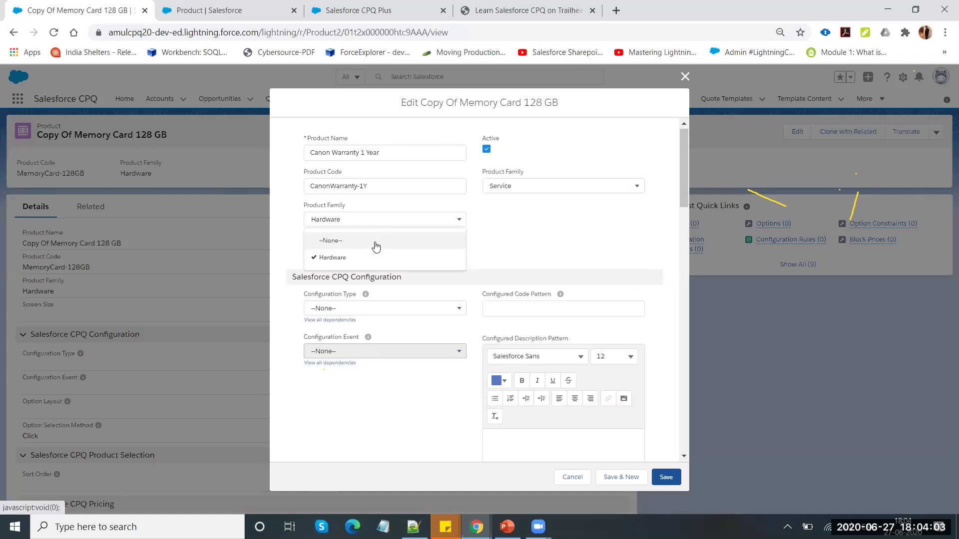
pyautogui.scroll(-8, 458, 391)
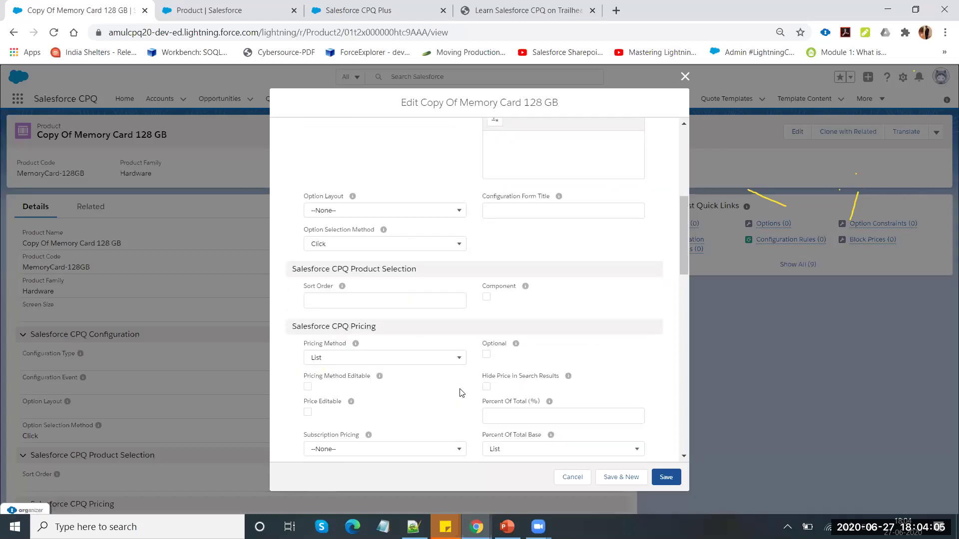
pyautogui.scroll(-10, 460, 393)
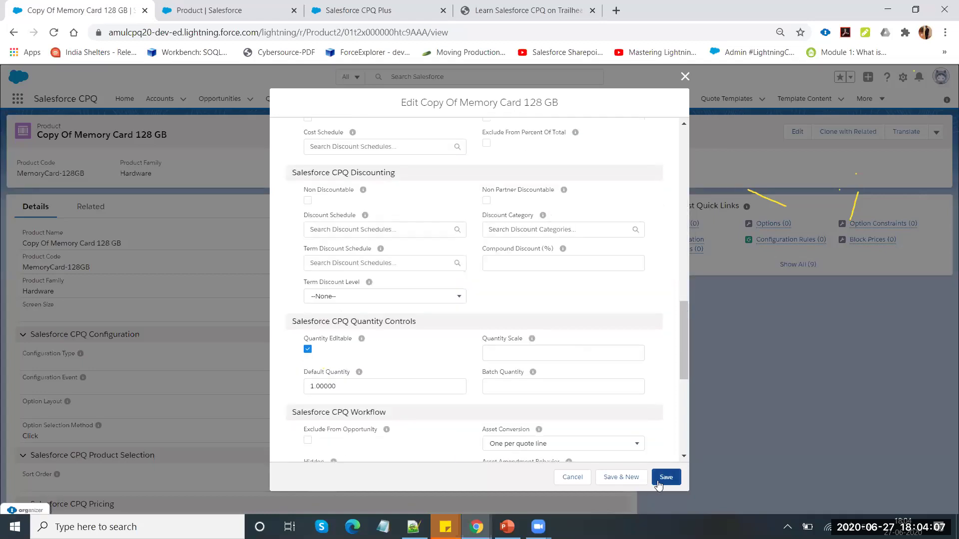
pyautogui.click(664, 478)
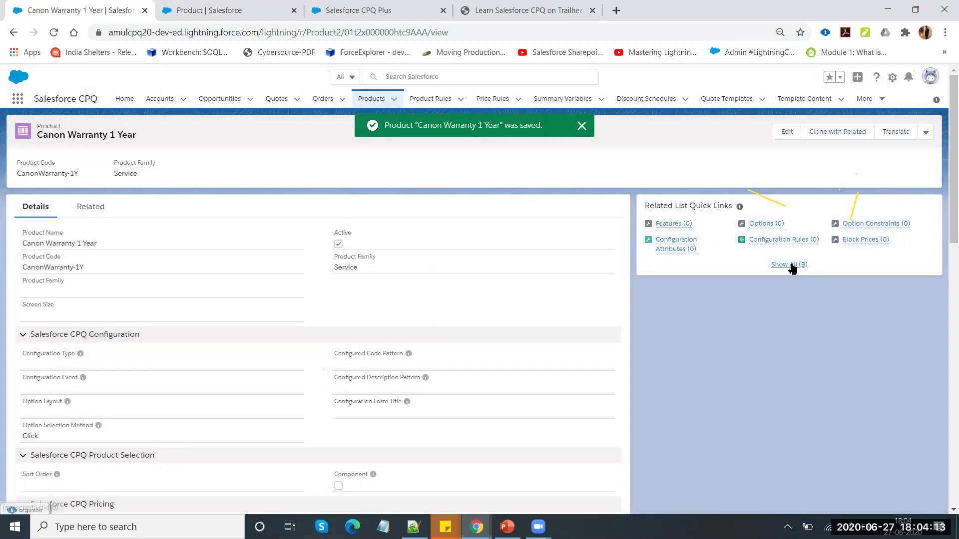
# Set the Canon Warranty 1 Year's list price in the Standard Price Book to 0, save it and return to the product record
pyautogui.click(791, 265)
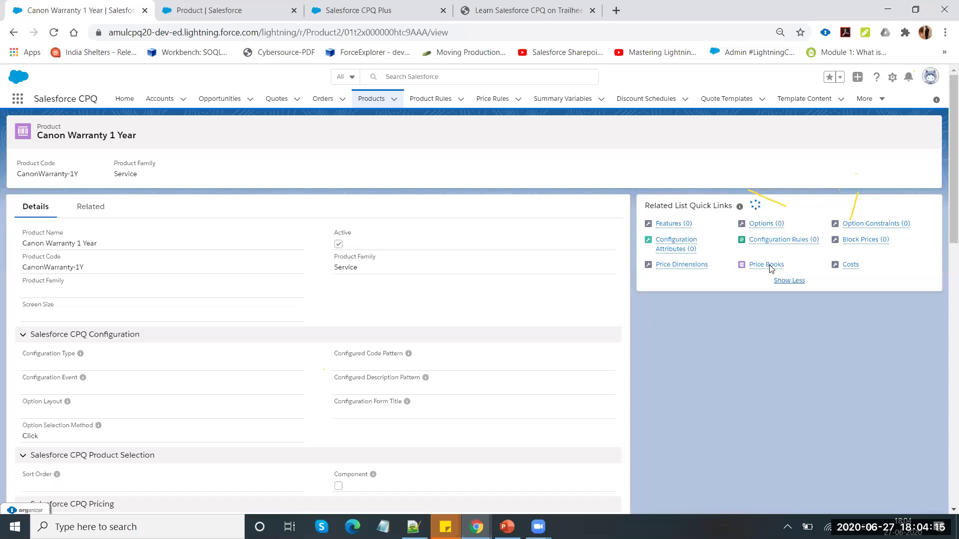
pyautogui.click(771, 268)
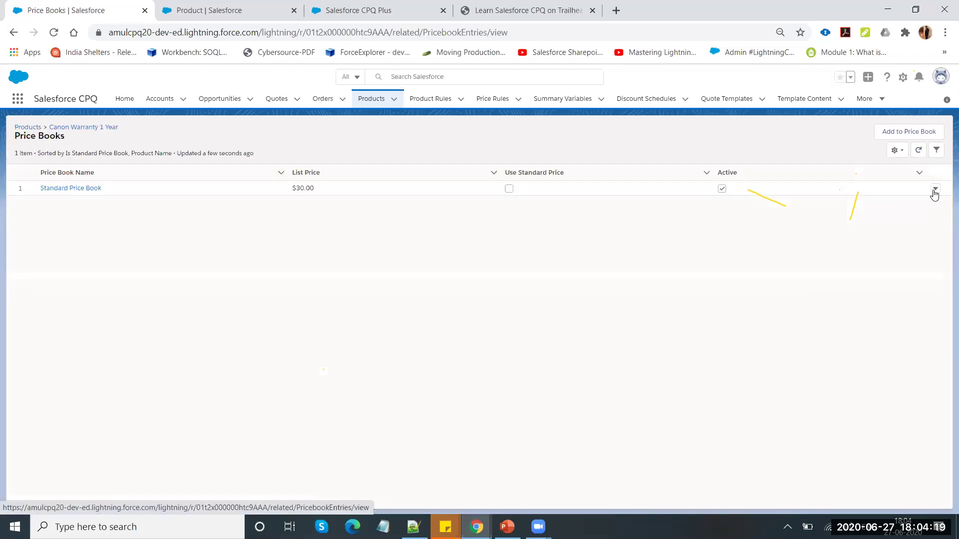
pyautogui.click(934, 194)
pyautogui.click(894, 207)
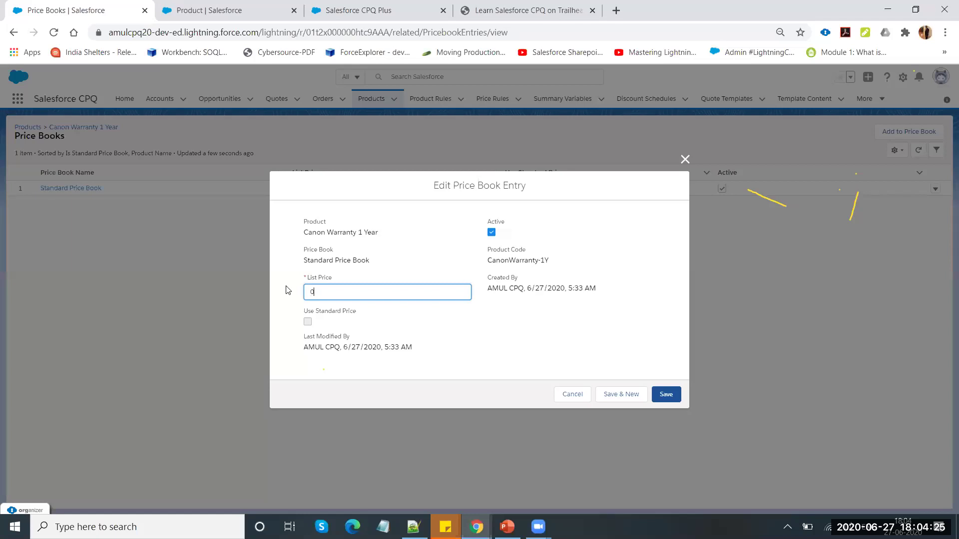
pyautogui.click(666, 394)
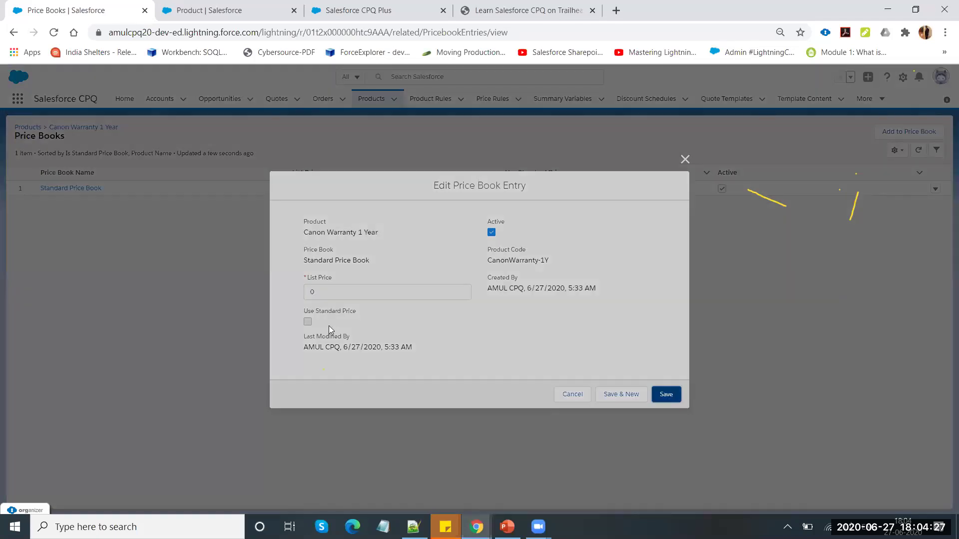
pyautogui.click(96, 127)
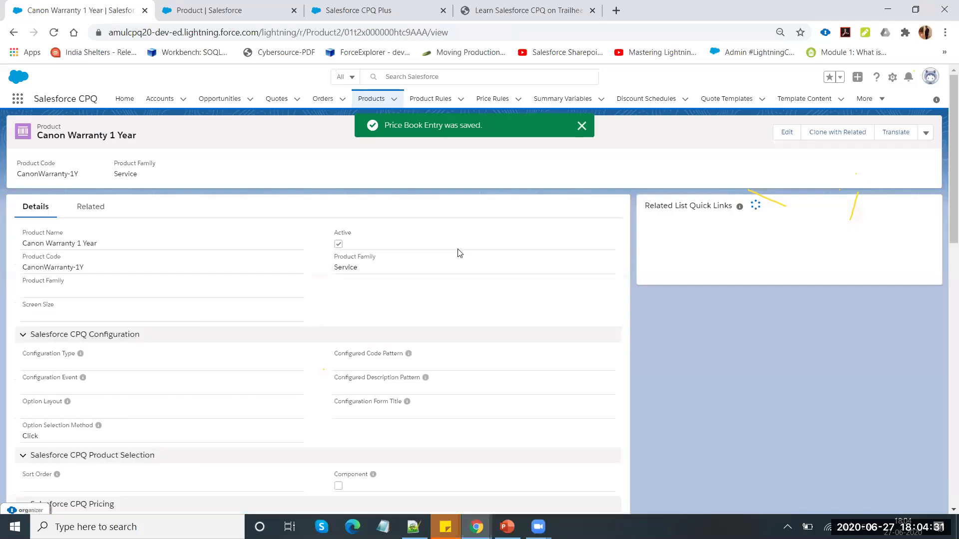
# Switch to the PowerPoint slide and highlight the text of the CanonZV-20M table row in yellow
pyautogui.hotkey('alt', 'Tab')
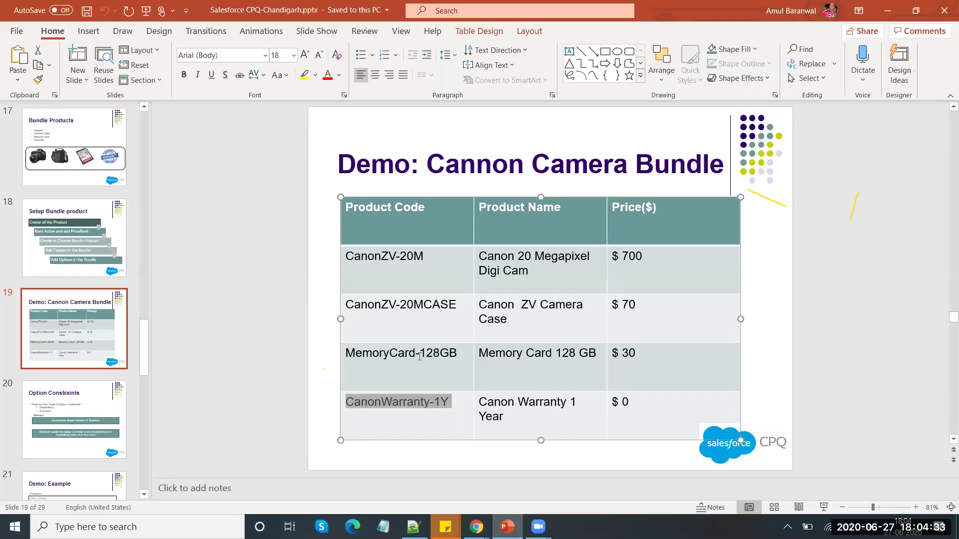
pyautogui.click(375, 273)
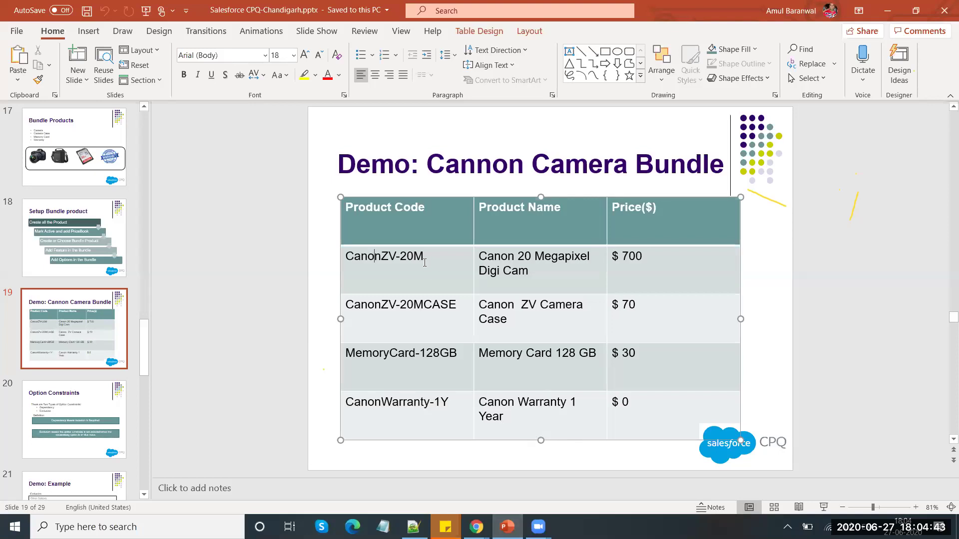
pyautogui.moveTo(530, 284); pyautogui.dragTo(406, 272)
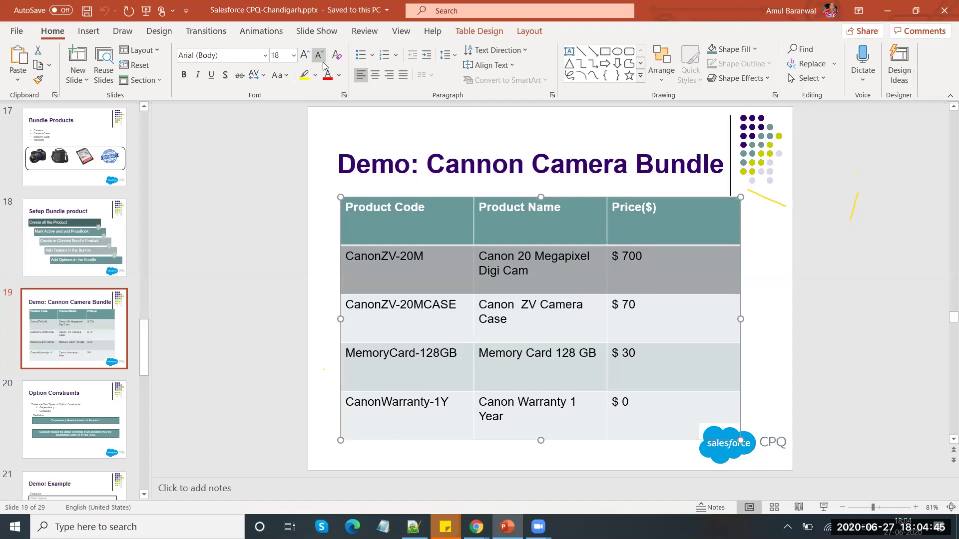
pyautogui.click(303, 75)
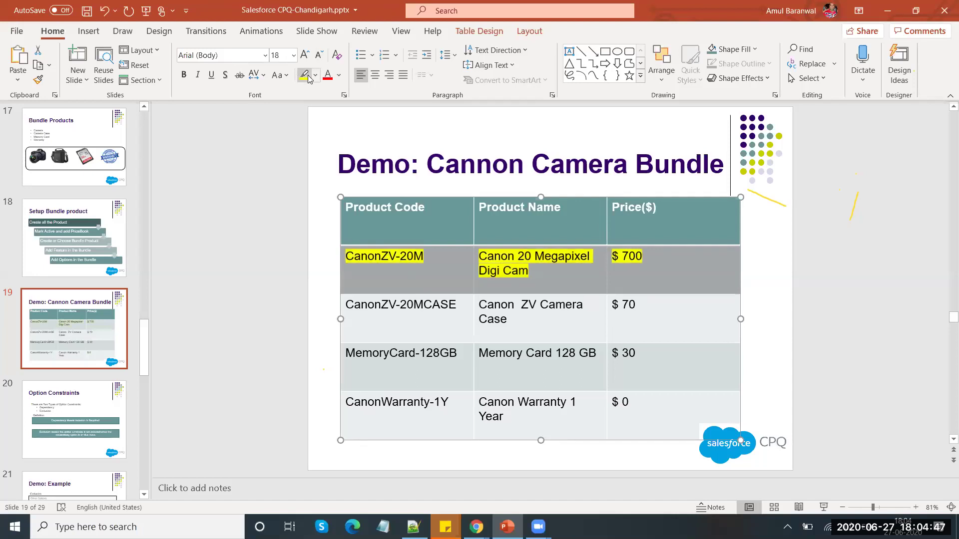
pyautogui.click(640, 253)
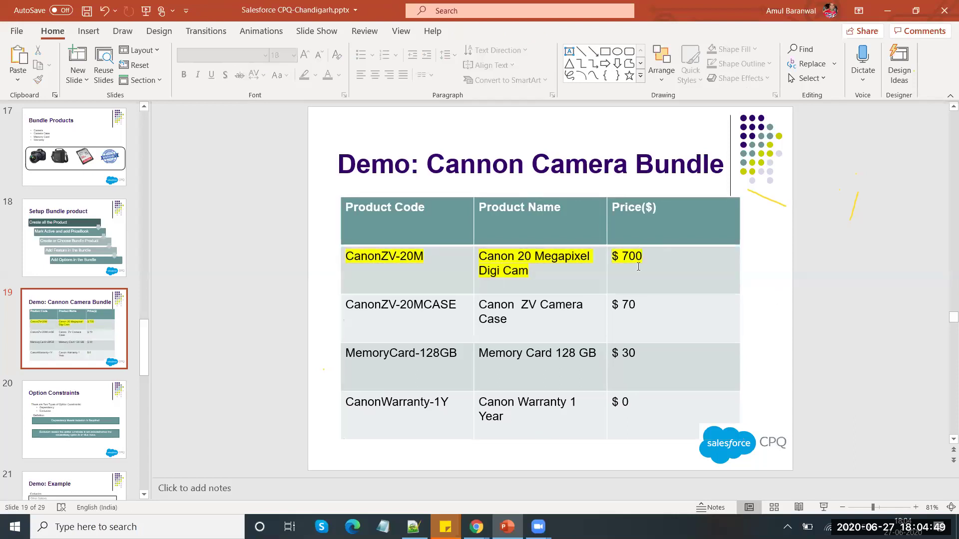
# Examine the CanonZV-20M row and the three component rows of the Cannon Camera Bundle table
pyautogui.moveTo(637, 273); pyautogui.dragTo(387, 250)
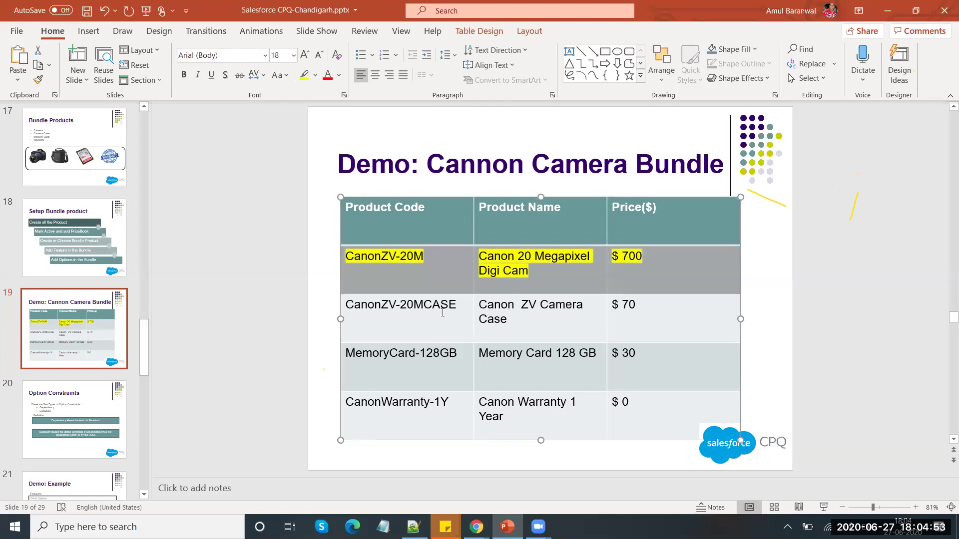
pyautogui.doubleClick(502, 306)
pyautogui.doubleClick(502, 353)
pyautogui.click(503, 413)
pyautogui.moveTo(665, 419); pyautogui.dragTo(440, 323)
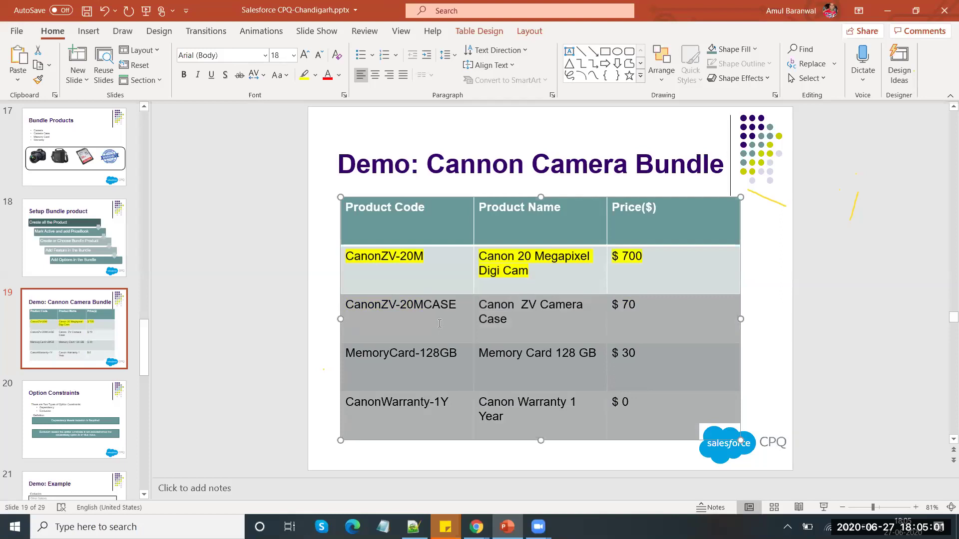
pyautogui.click(430, 265)
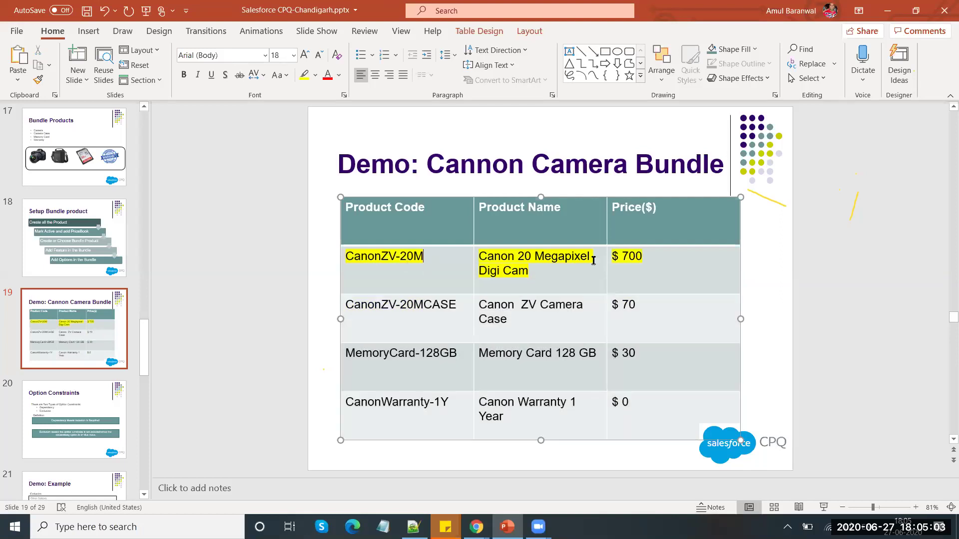
# Switch to Salesforce in Chrome and open the Features related list of the Canon 20 Megapixel Digi Cam product
pyautogui.hotkey('alt', 'Tab')
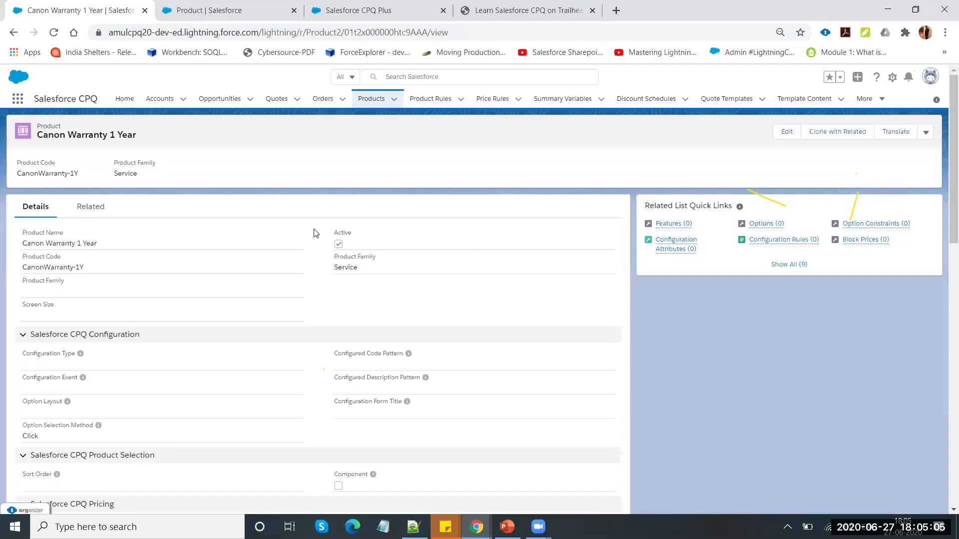
pyautogui.click(376, 96)
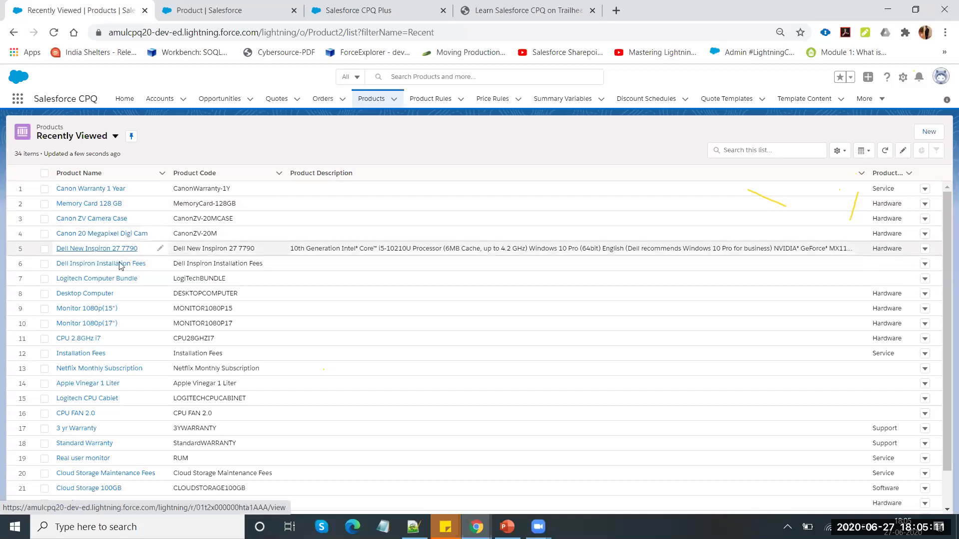
pyautogui.click(104, 233)
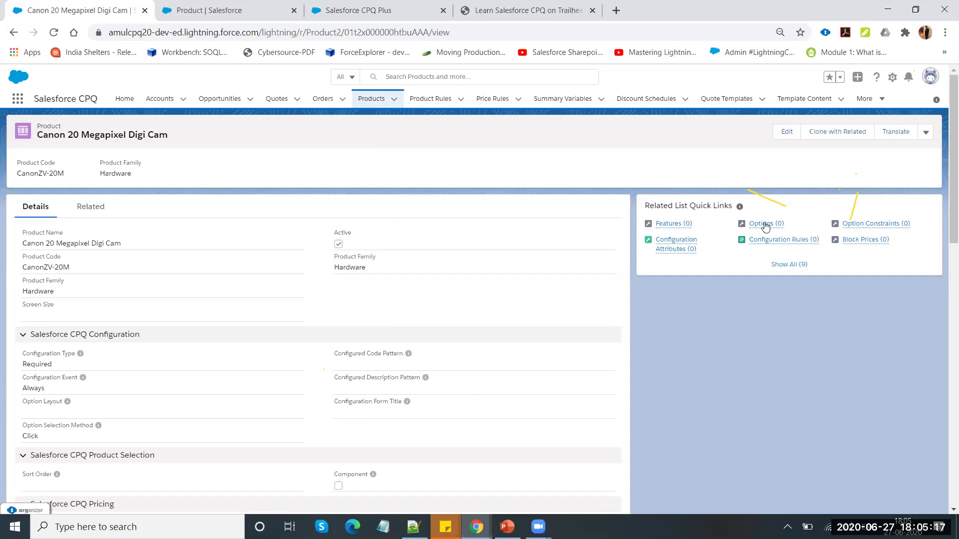
pyautogui.moveTo(667, 224)
pyautogui.click(786, 269)
pyautogui.moveTo(774, 267)
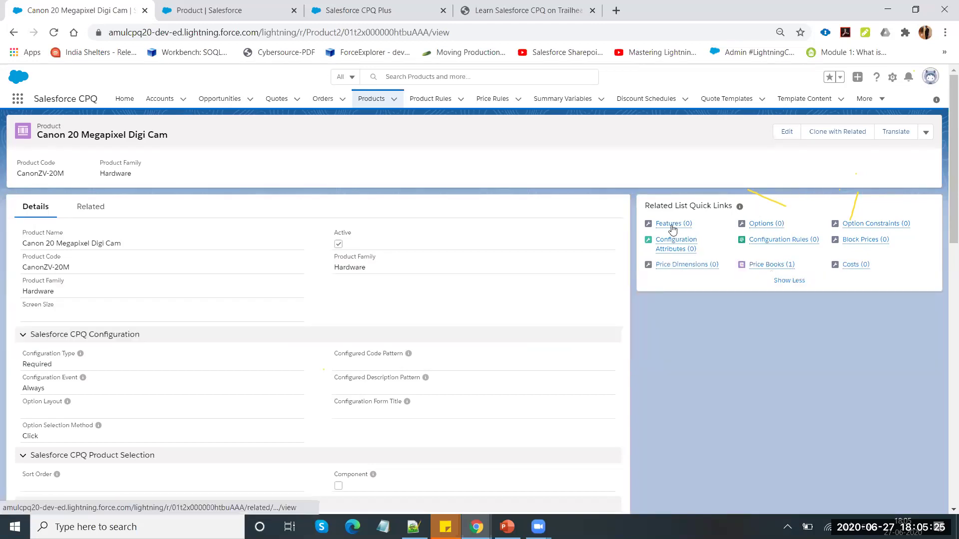
pyautogui.click(672, 224)
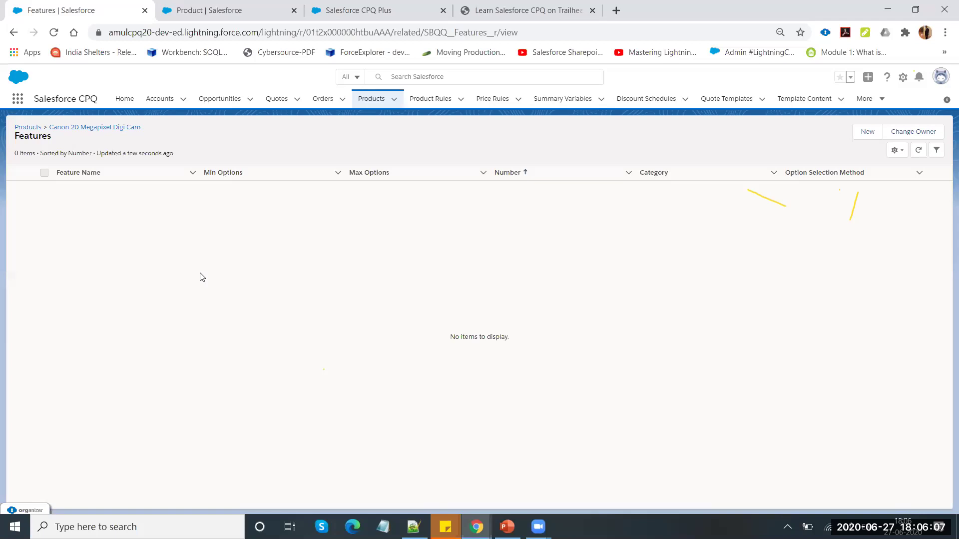
# Create a product feature named Main Product with Number 10 and Max Options 1, and save it
pyautogui.click(867, 132)
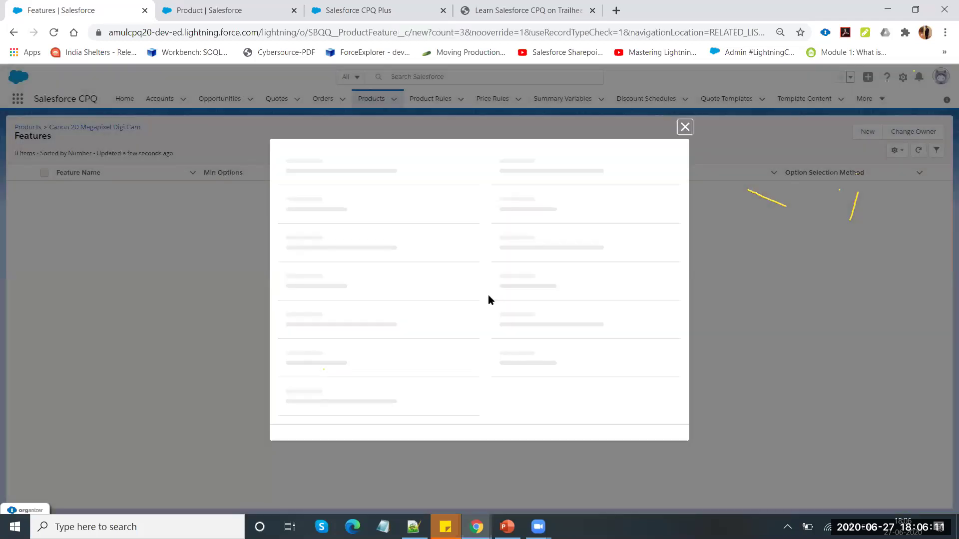
pyautogui.write('Main ')
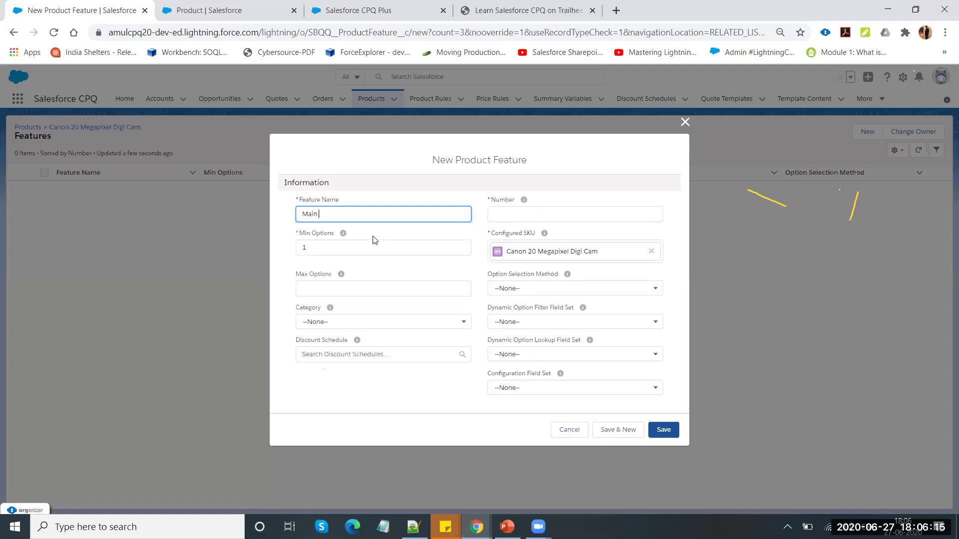
pyautogui.write('Product')
pyautogui.click(530, 214)
pyautogui.write('10')
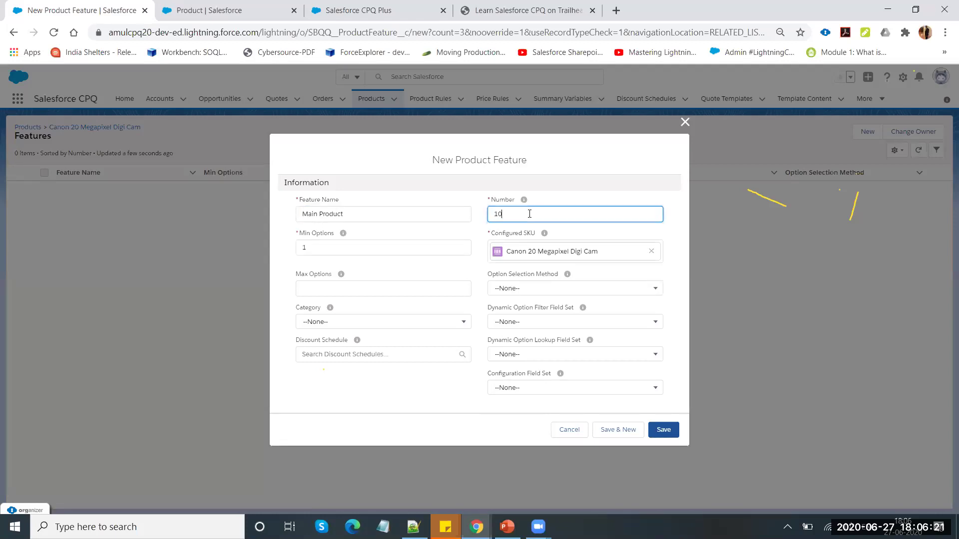
pyautogui.click(387, 293)
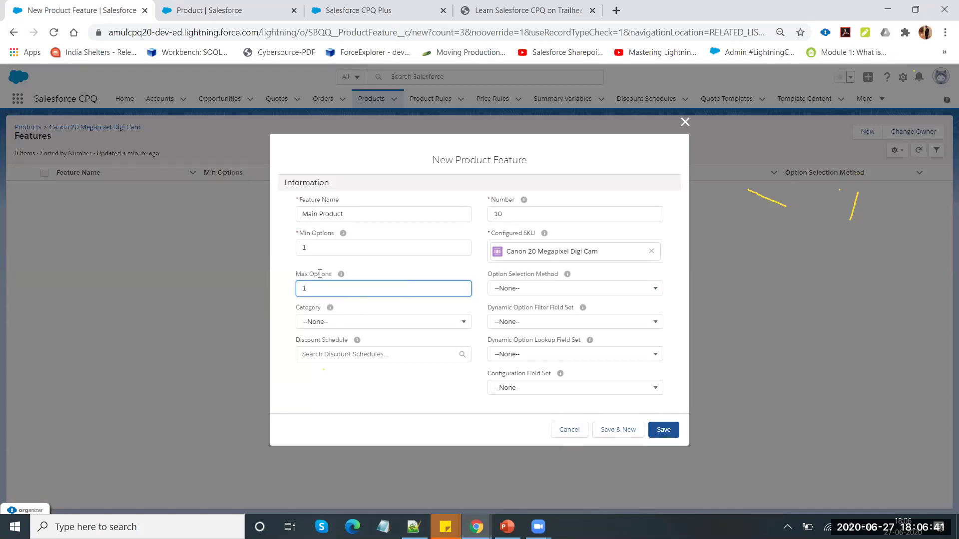
pyautogui.moveTo(338, 275)
pyautogui.click(671, 434)
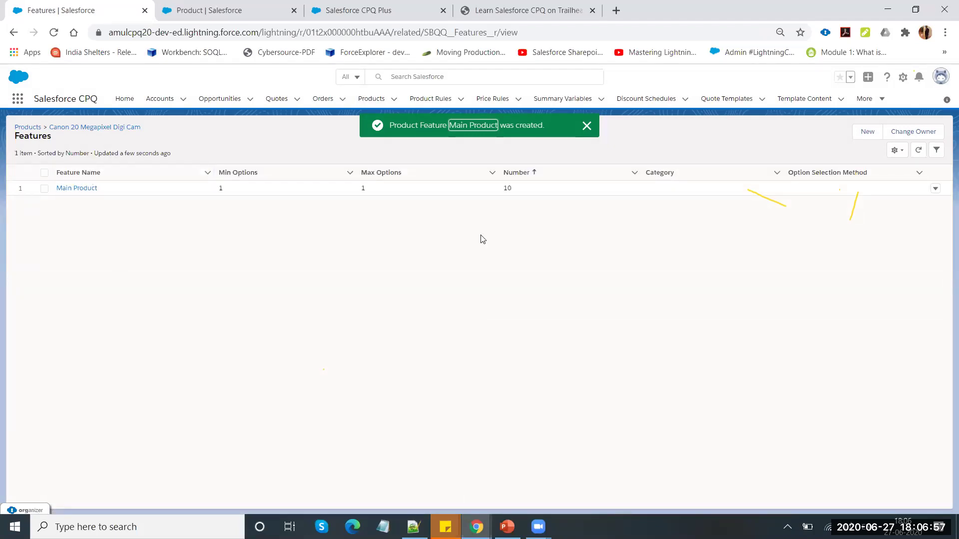
# Create a product feature named Case with Max Options 1 and Number 20, and save it
pyautogui.click(867, 132)
pyautogui.write('Case')
pyautogui.click(335, 288)
pyautogui.write('1')
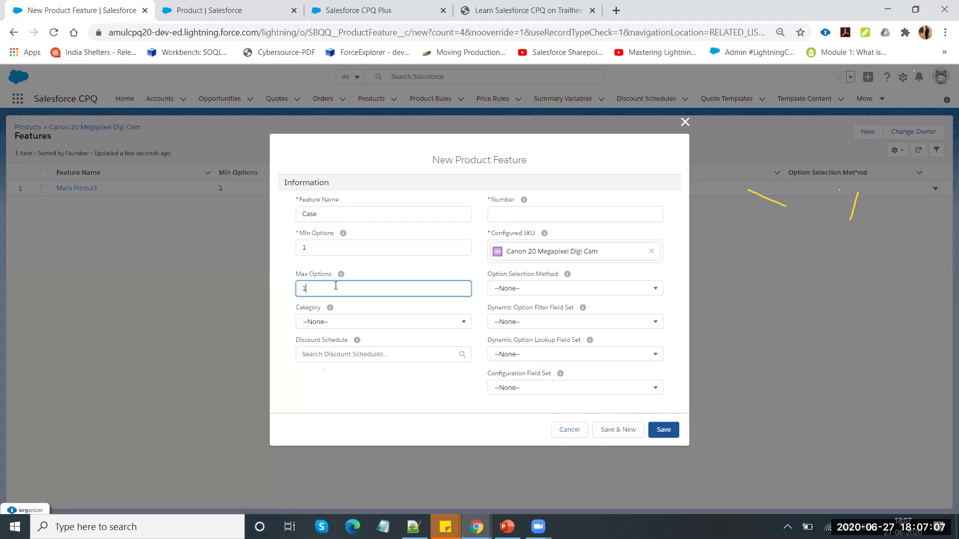
pyautogui.click(508, 216)
pyautogui.write('20')
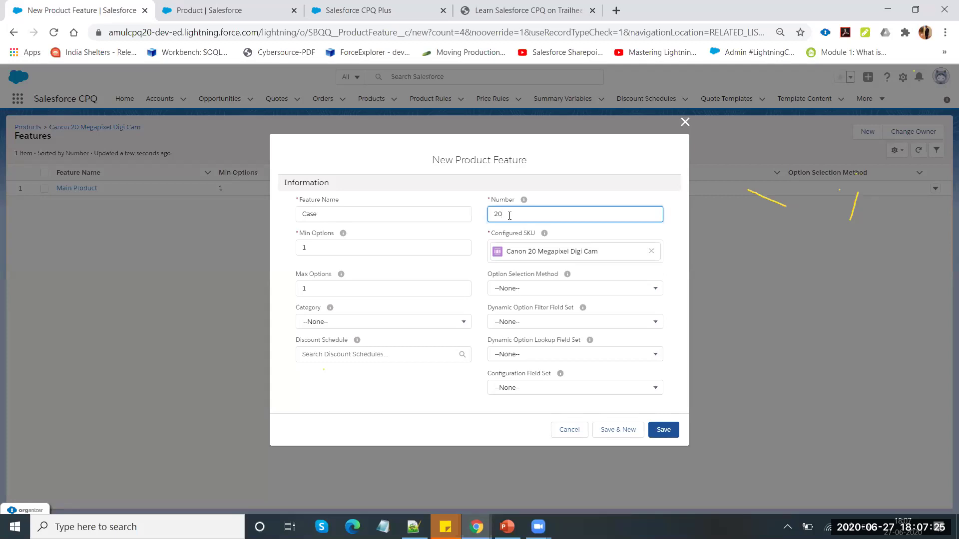
pyautogui.doubleClick(522, 214)
pyautogui.write('2')
pyautogui.click(672, 432)
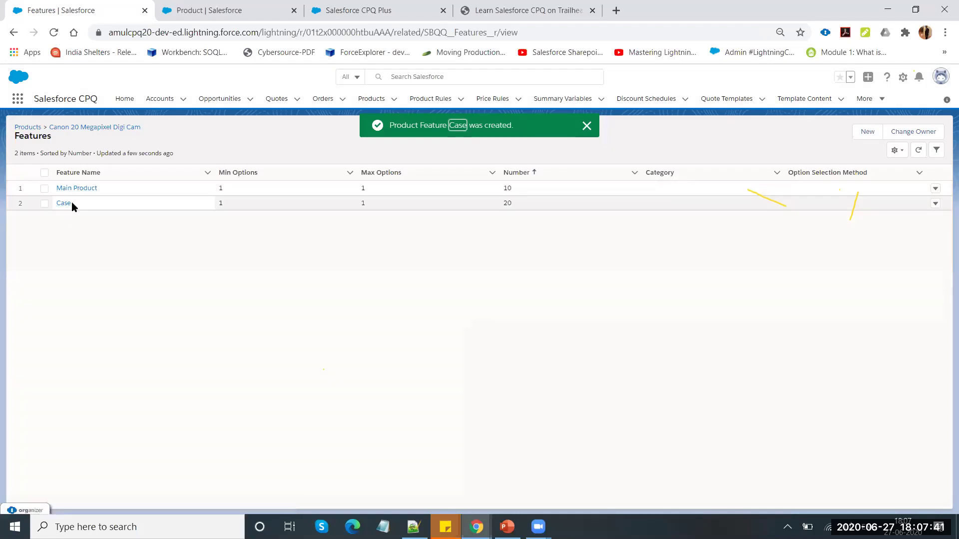
# Create a product feature named Memory with Number 30 and Max Options 1, and save it
pyautogui.click(867, 131)
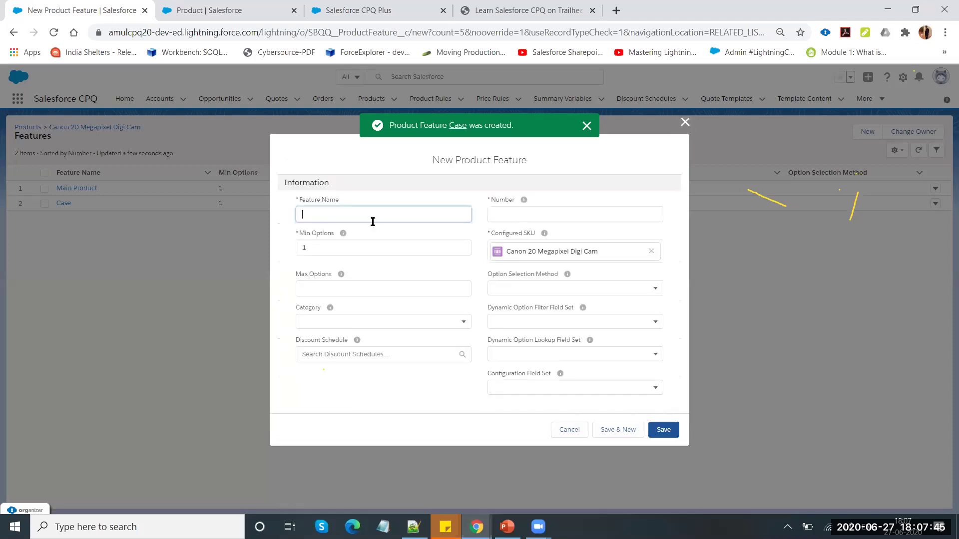
pyautogui.write('Memory')
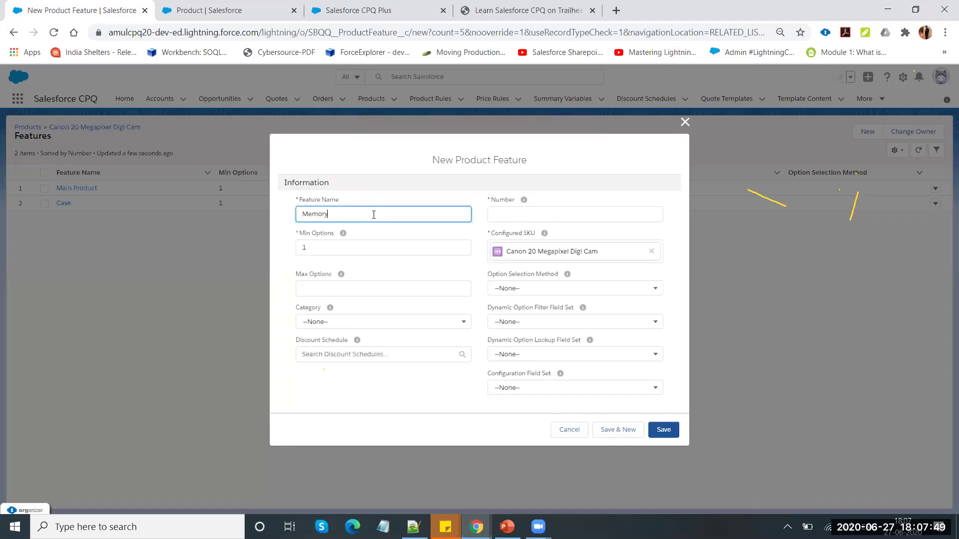
pyautogui.click(525, 209)
pyautogui.write('30')
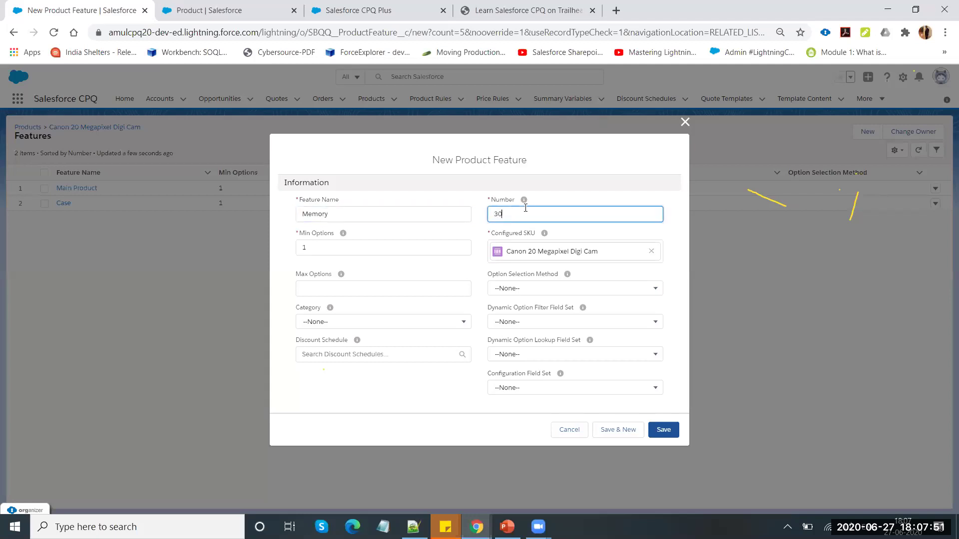
pyautogui.click(366, 284)
pyautogui.write('1')
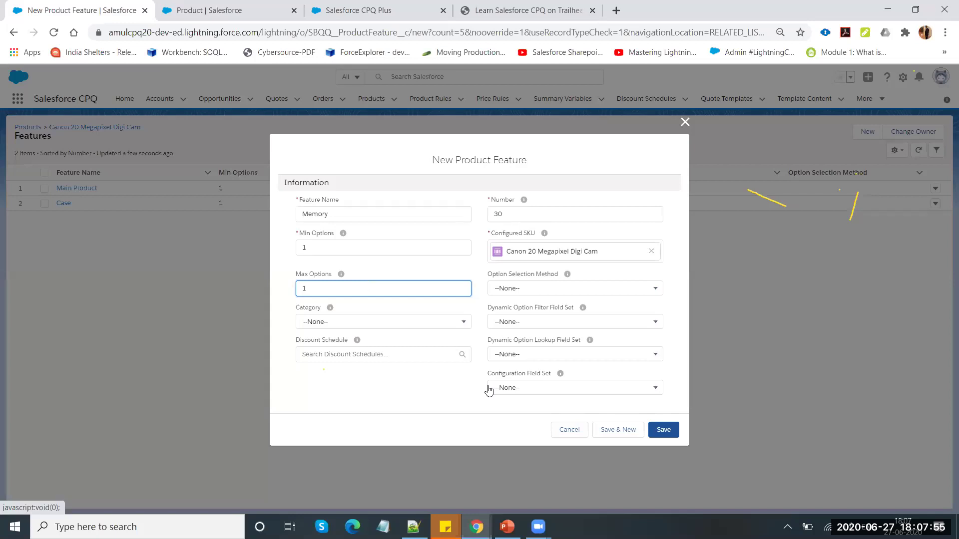
pyautogui.click(672, 433)
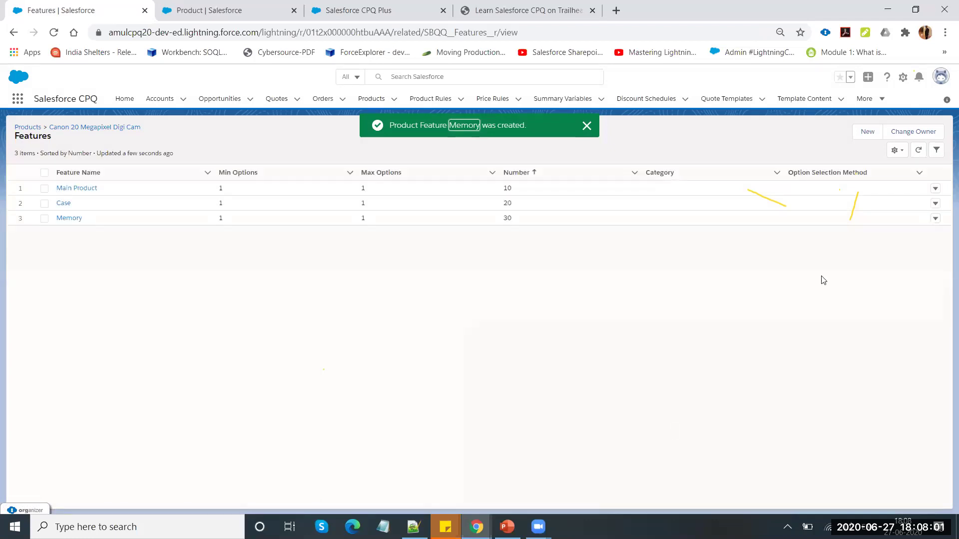
# Create a product feature named Warranty with Max Options 1 and Number 40, and save it
pyautogui.click(868, 130)
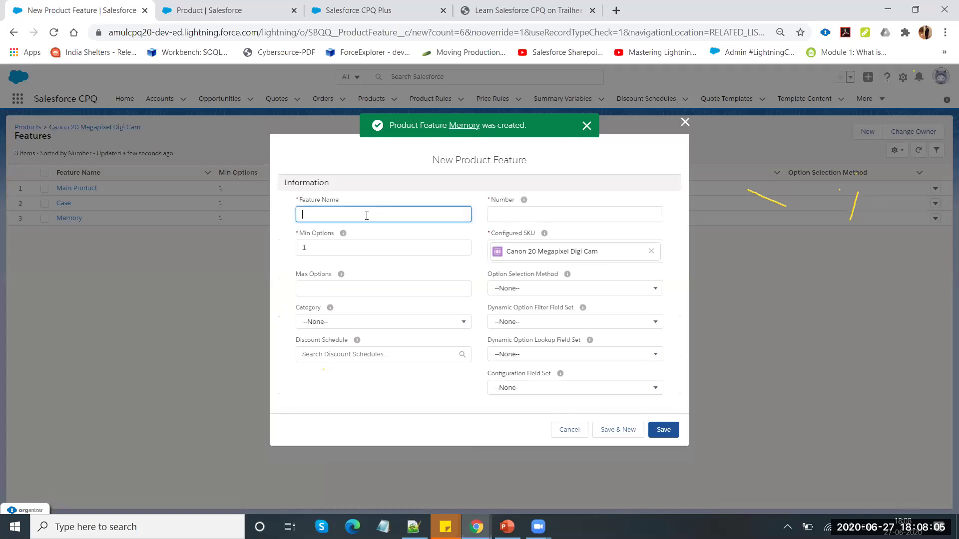
pyautogui.write('Warranty')
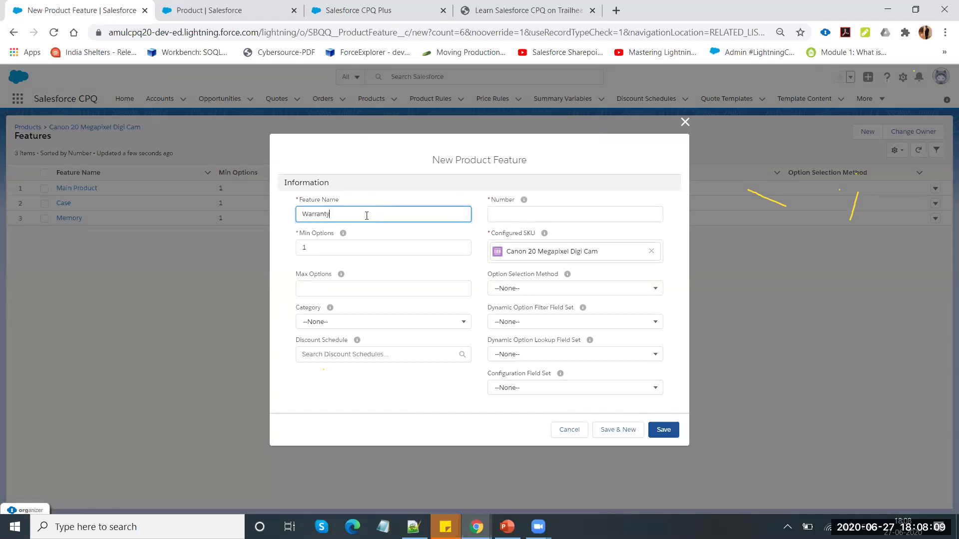
pyautogui.click(341, 288)
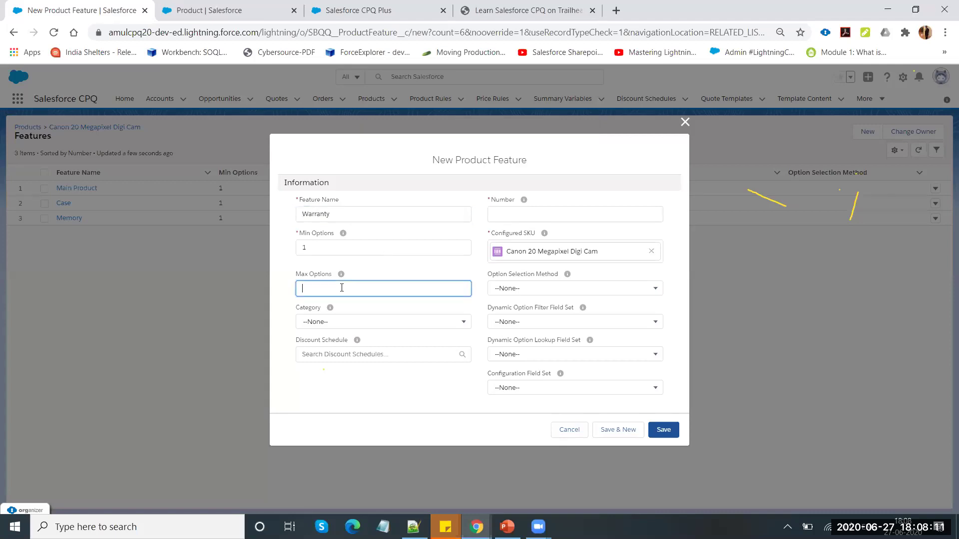
pyautogui.click(520, 214)
pyautogui.write('40')
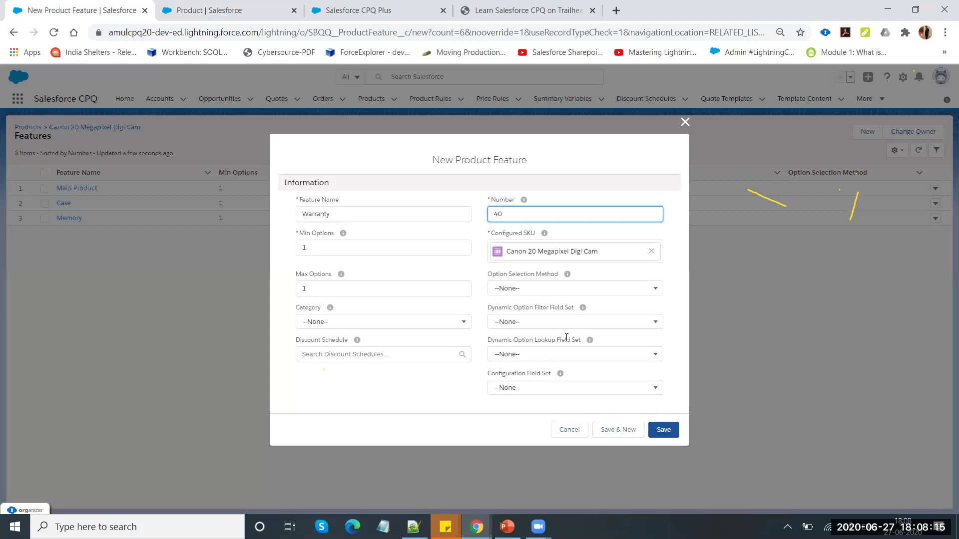
pyautogui.click(672, 433)
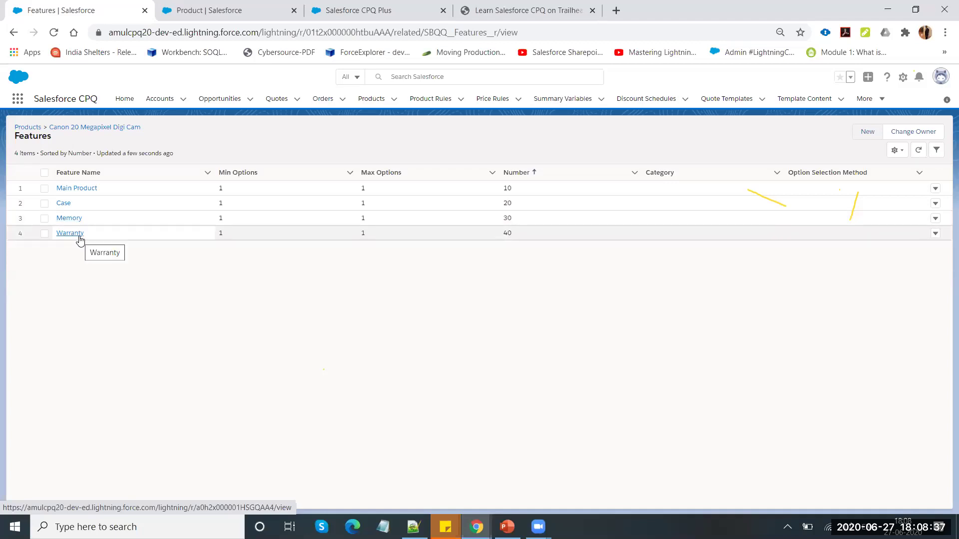
# Start a new product option for the Canon 20 Megapixel Digi Cam, choosing Canon ZV Camera Case as the Optional SKU
pyautogui.click(116, 132)
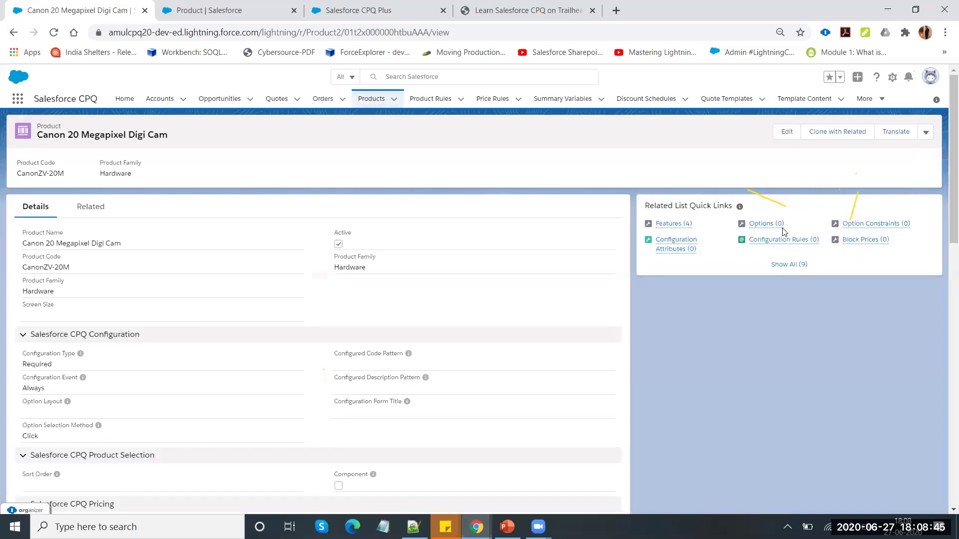
pyautogui.moveTo(777, 229)
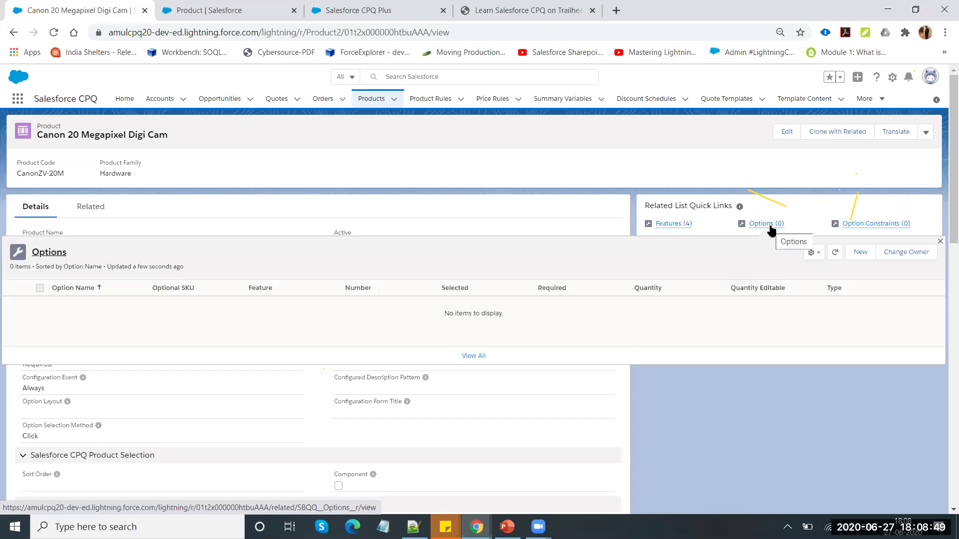
pyautogui.click(862, 253)
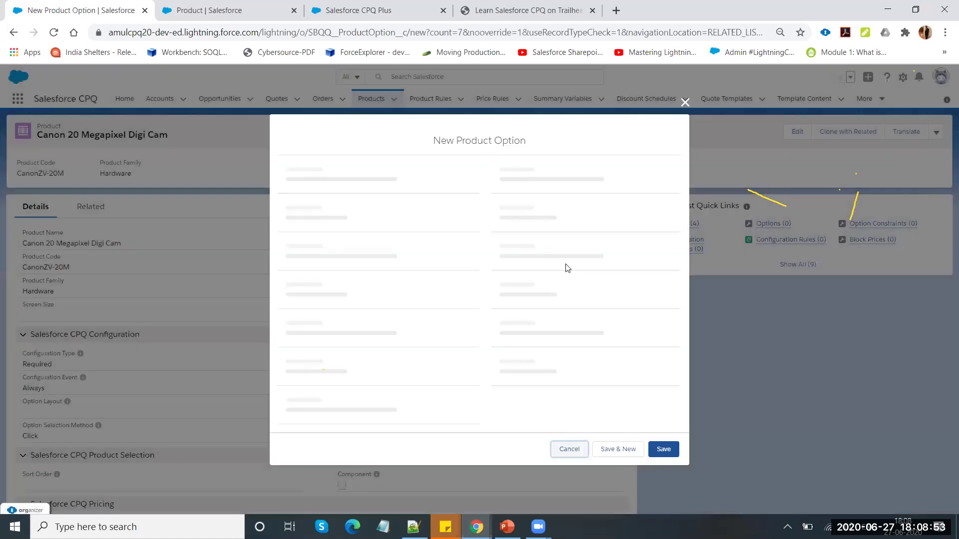
pyautogui.click(369, 168)
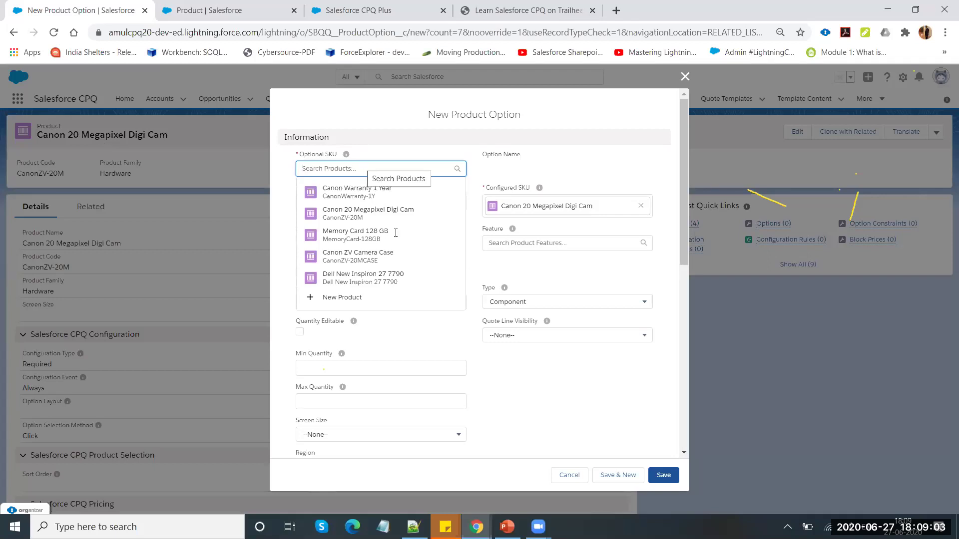
pyautogui.hotkey('alt', 'Tab')
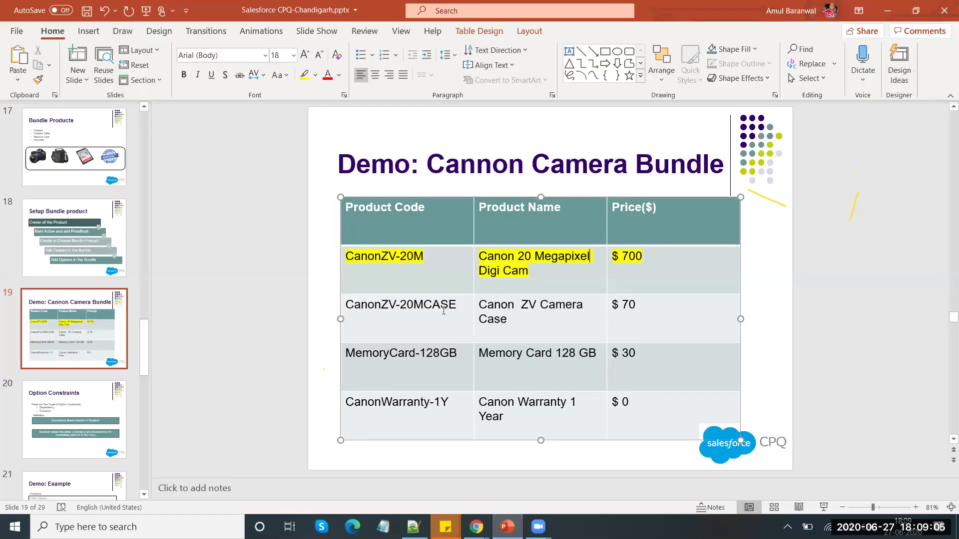
pyautogui.click(442, 353)
pyautogui.hotkey('alt', 'Tab')
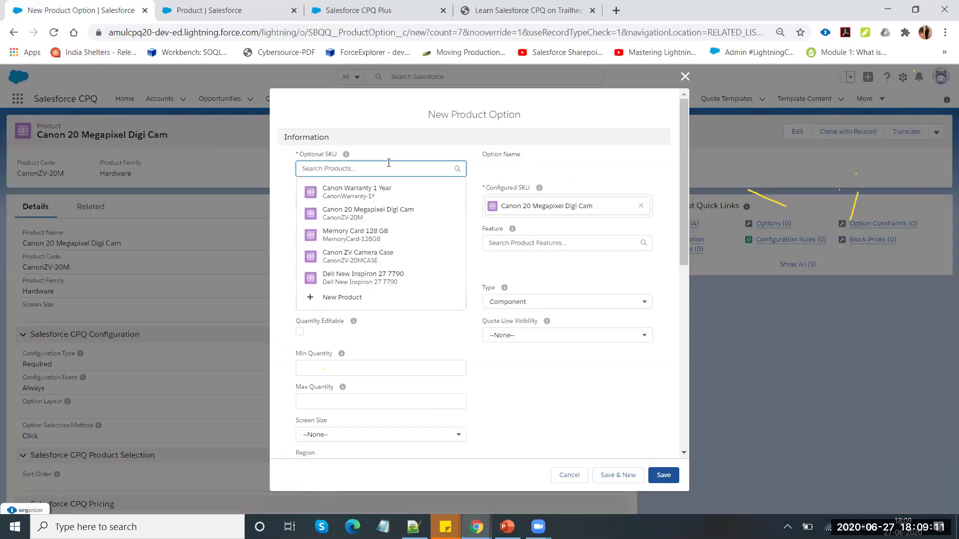
pyautogui.write('case')
pyautogui.click(368, 211)
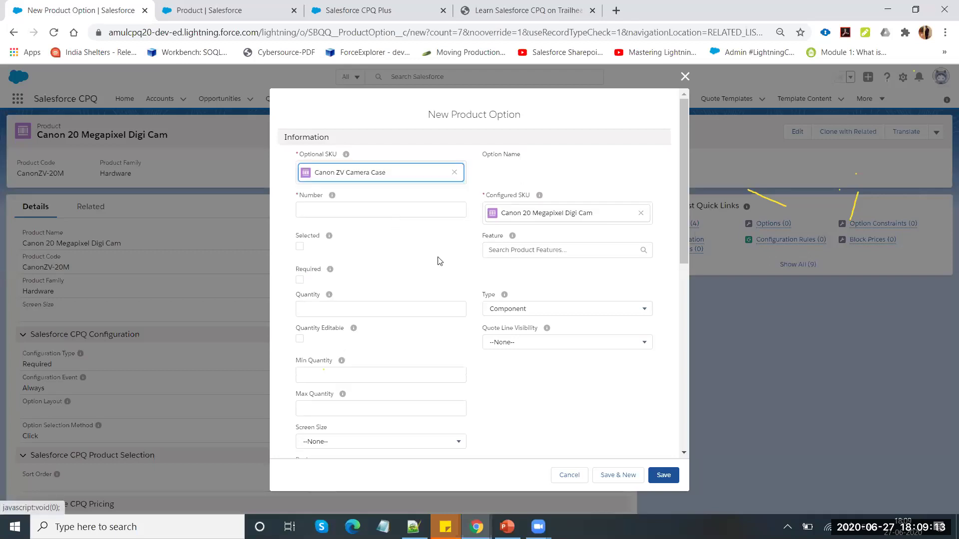
# Set the Canon ZV Camera Case option's Number to 10 and assign it to the Case feature
pyautogui.click(370, 210)
pyautogui.write('10')
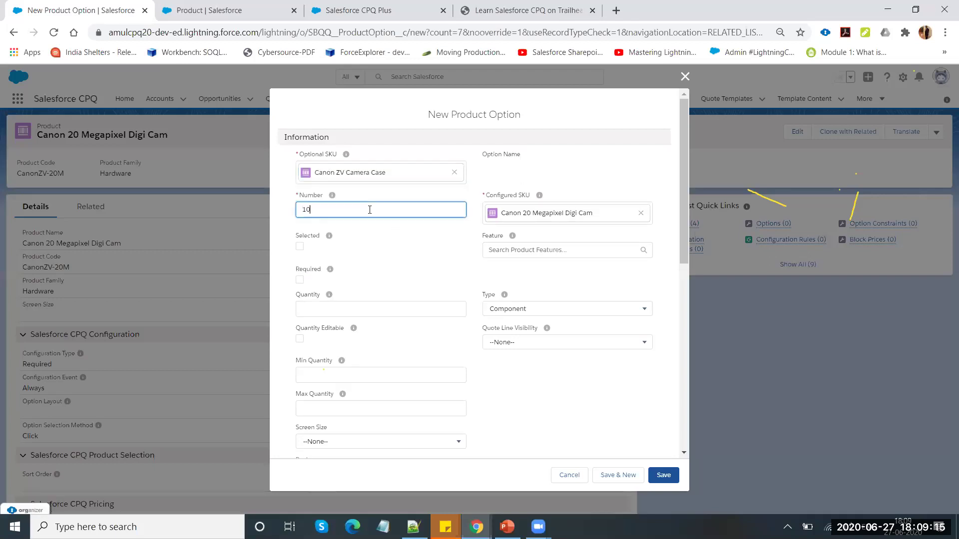
pyautogui.click(520, 255)
pyautogui.write('case')
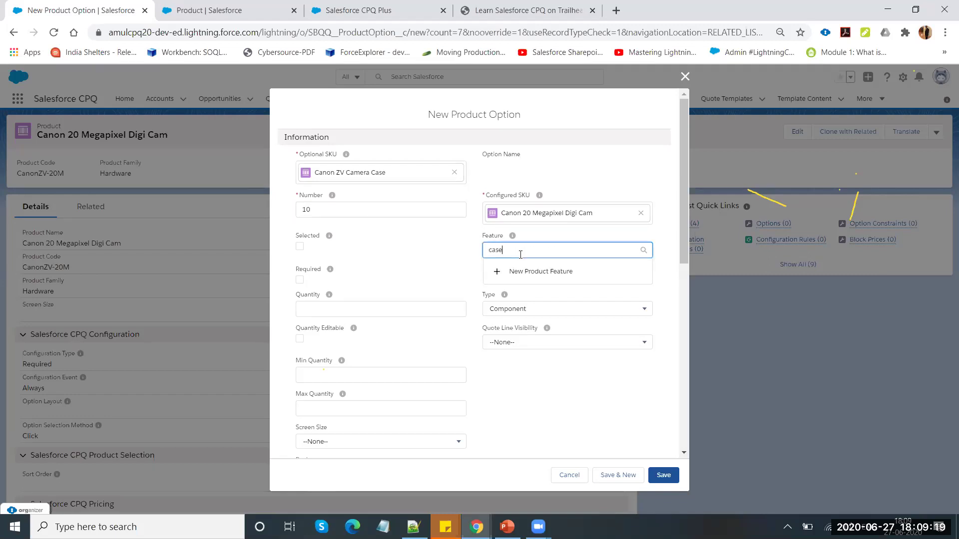
pyautogui.click(514, 293)
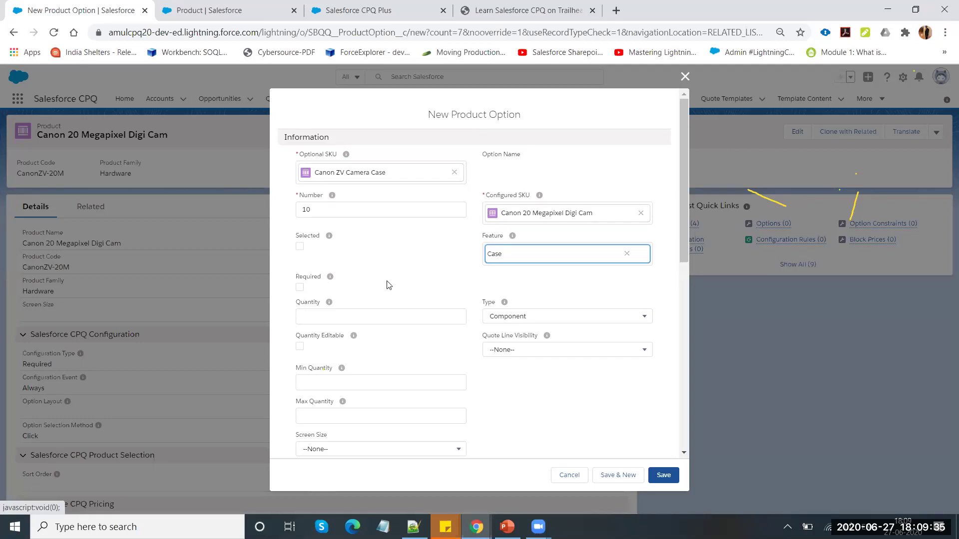
# Mark the camera case option as Selected and Required, set its Quantity to 1, and save it
pyautogui.click(300, 247)
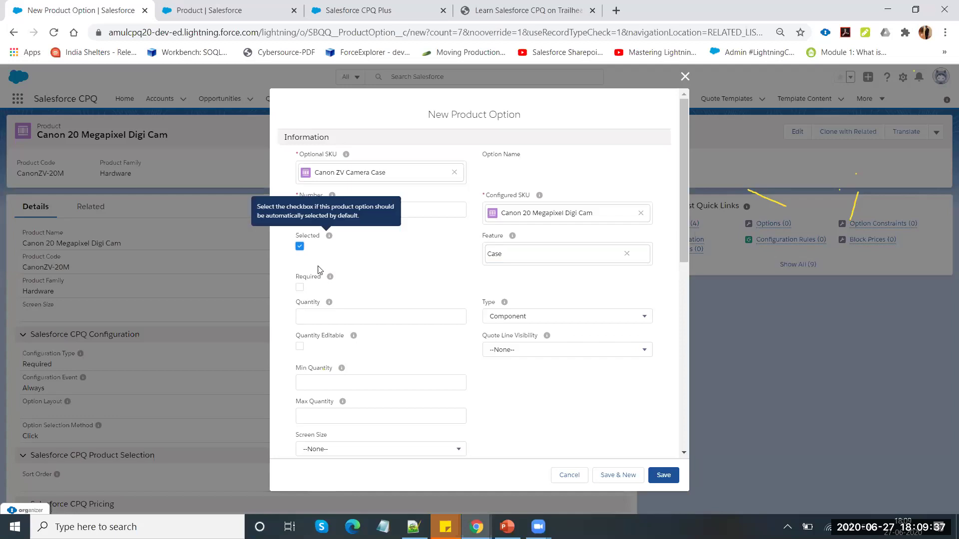
pyautogui.click(300, 288)
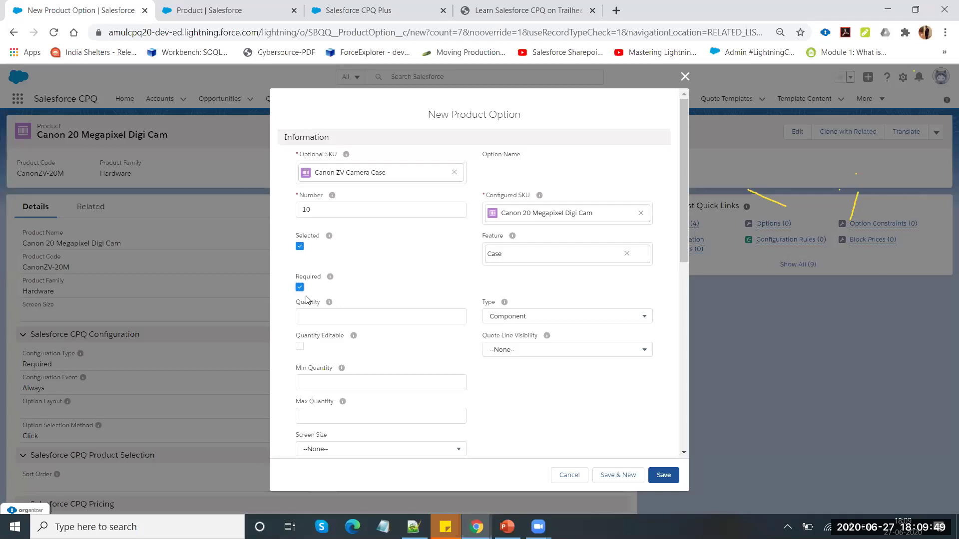
pyautogui.click(308, 318)
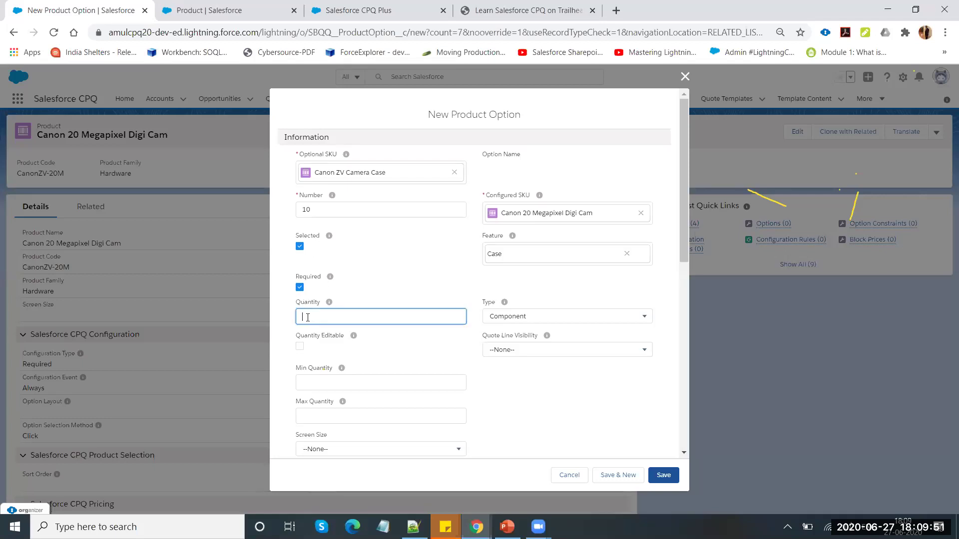
pyautogui.write('1')
pyautogui.click(664, 476)
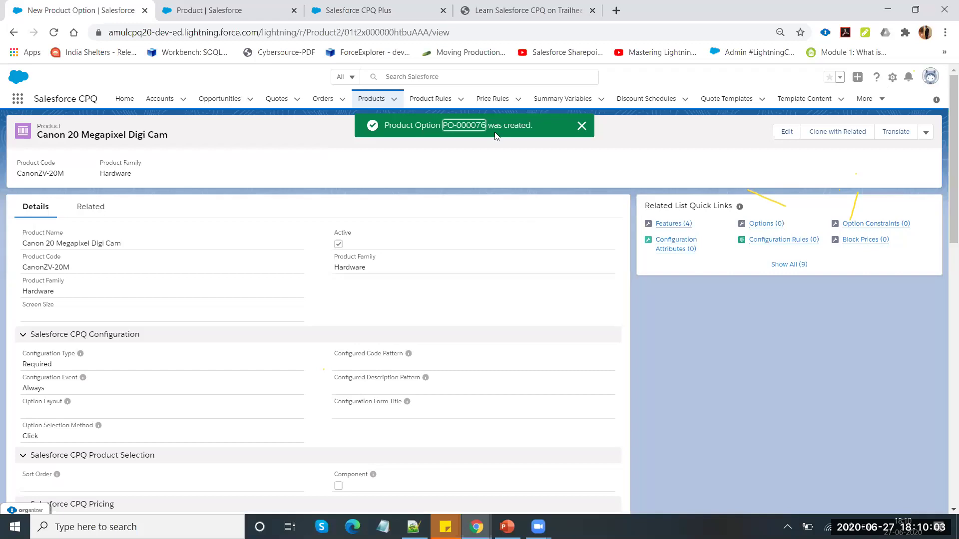
# Start another product option from the camera's Options list, and select the MemoryCard-128GB product code in the PowerPoint bundle table before returning to Salesforce
pyautogui.click(766, 223)
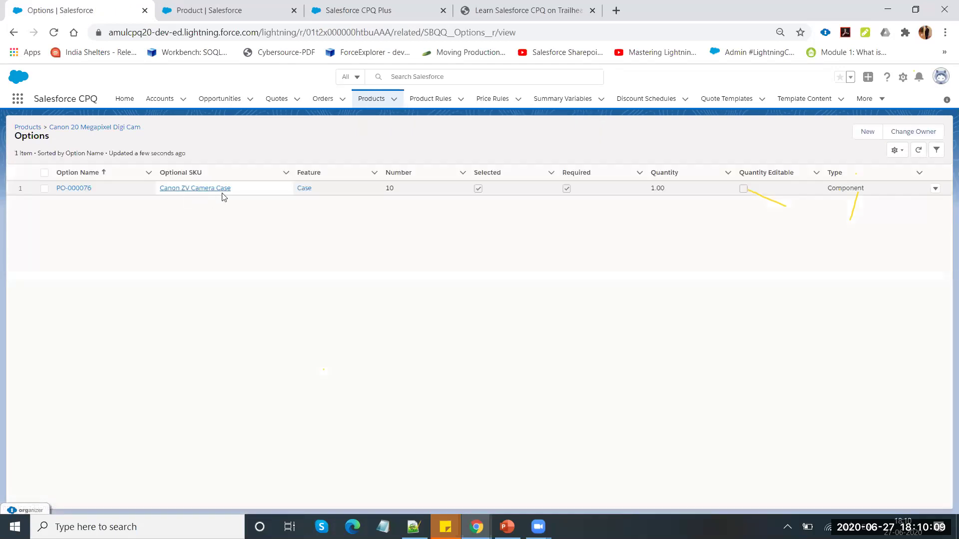
pyautogui.click(869, 132)
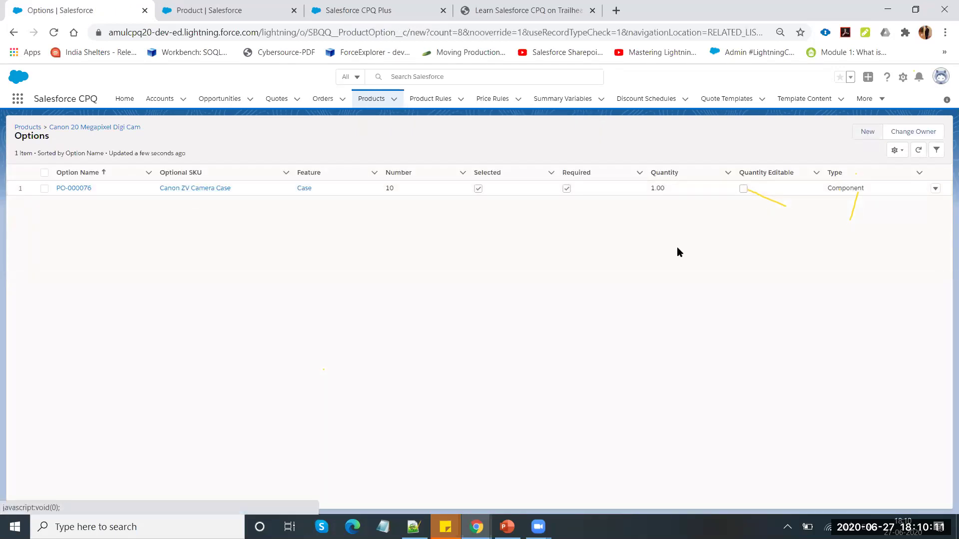
pyautogui.hotkey('alt', 'Tab')
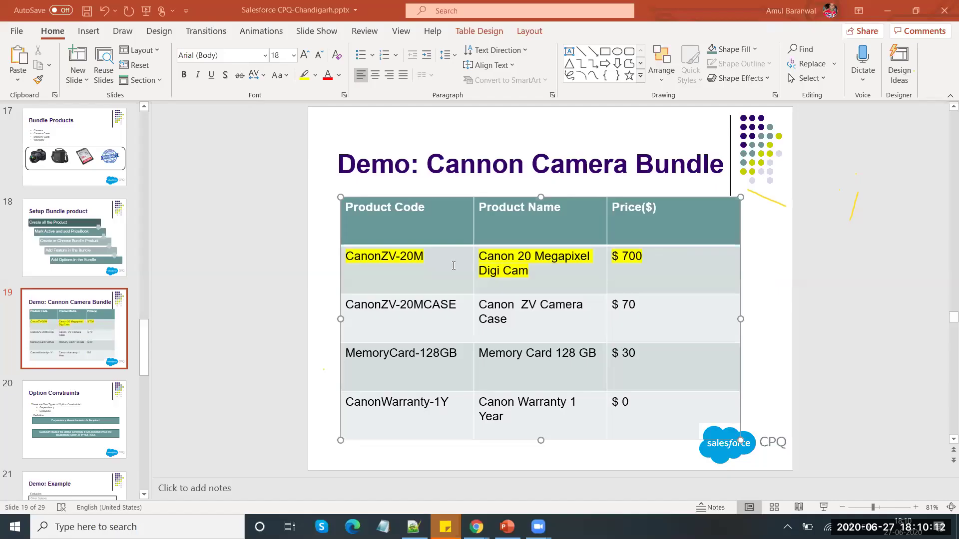
pyautogui.tripleClick(435, 351)
pyautogui.hotkey('alt', 'Tab')
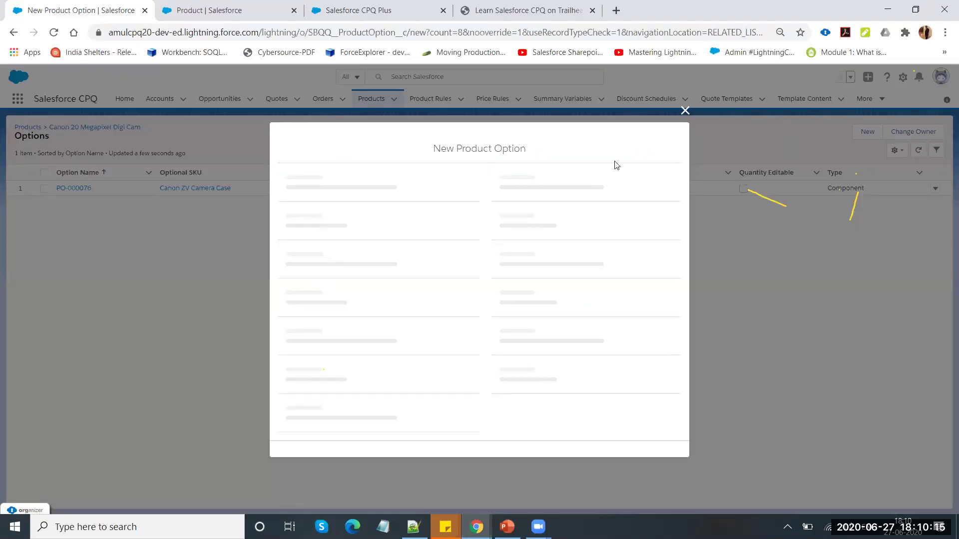
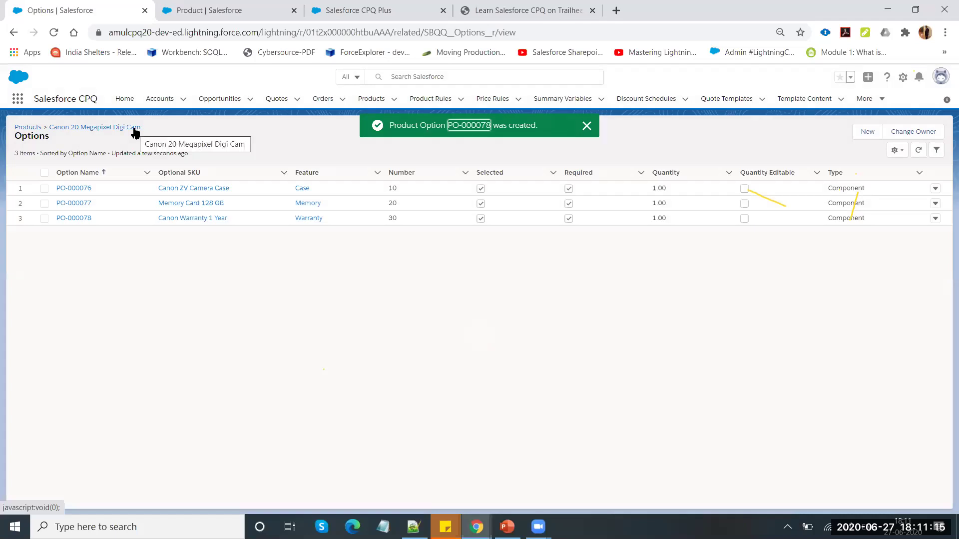
# Open the Canon 20 Megapixel Digi Cam product, expand all its related list links and check its product options
pyautogui.click(134, 129)
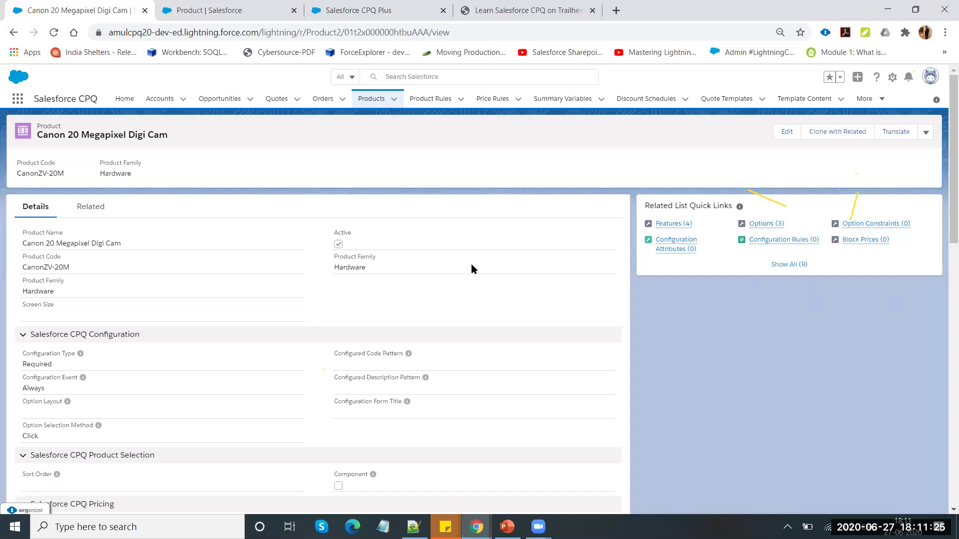
pyautogui.click(791, 265)
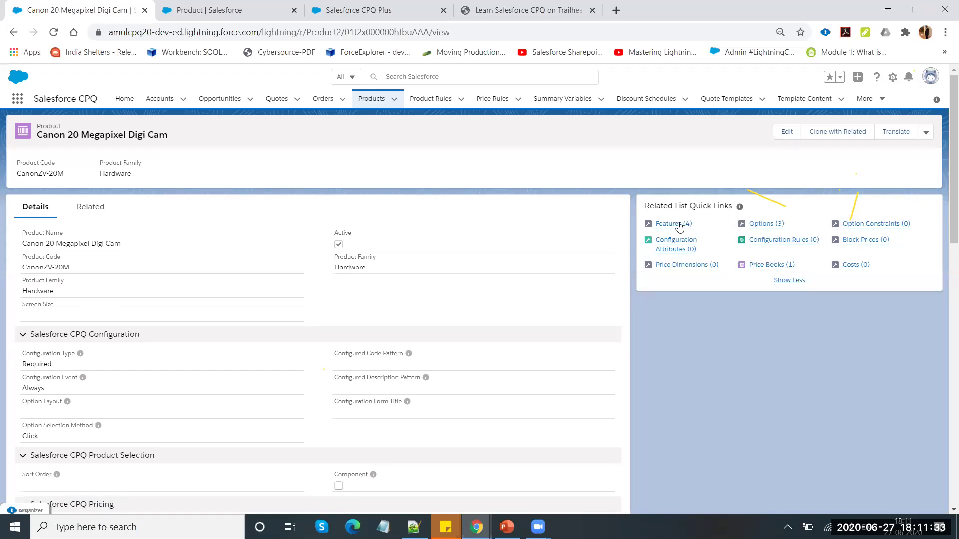
pyautogui.moveTo(679, 225)
pyautogui.moveTo(768, 227)
pyautogui.click(775, 229)
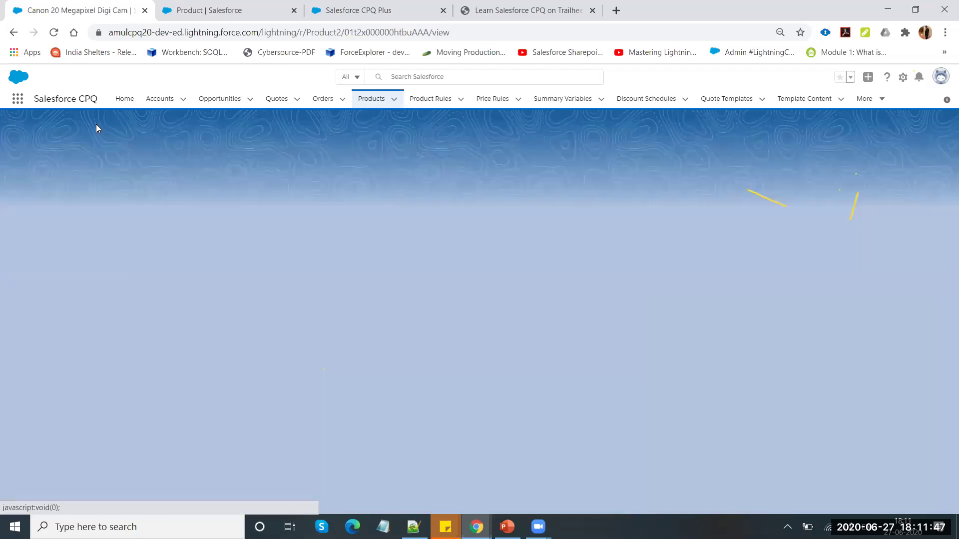
pyautogui.click(97, 127)
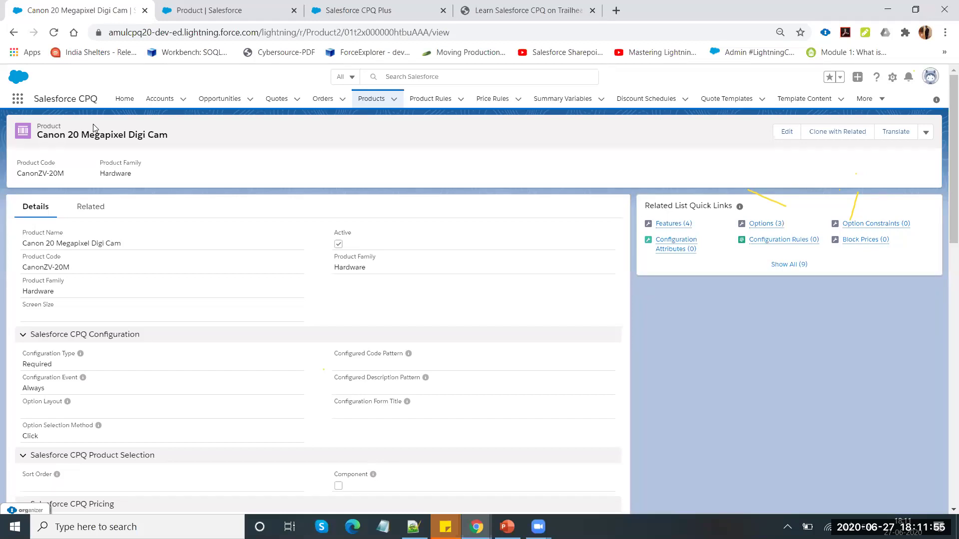
# In the second Salesforce browser tab, switch from Setup to the Salesforce CPQ app and open the Emerson Transport account
pyautogui.click(227, 10)
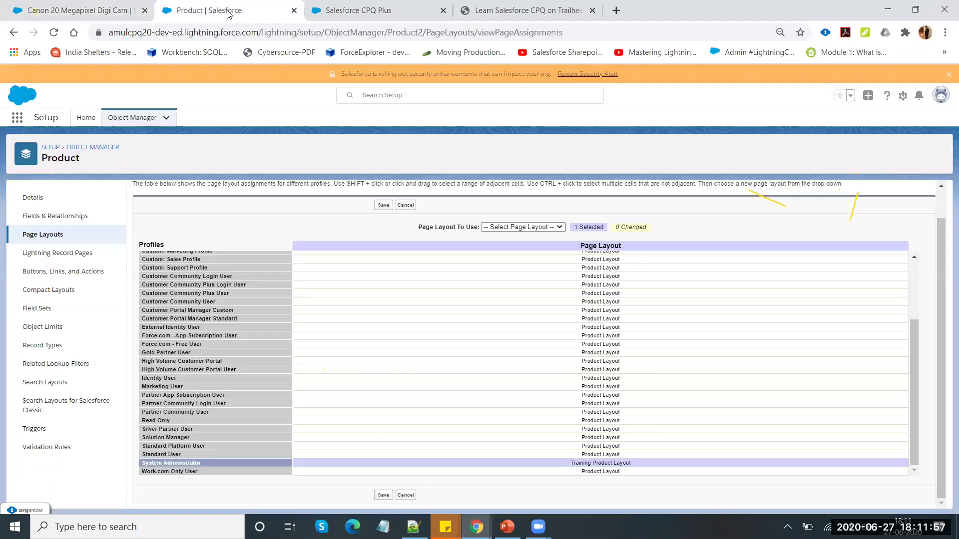
pyautogui.click(348, 9)
pyautogui.click(245, 13)
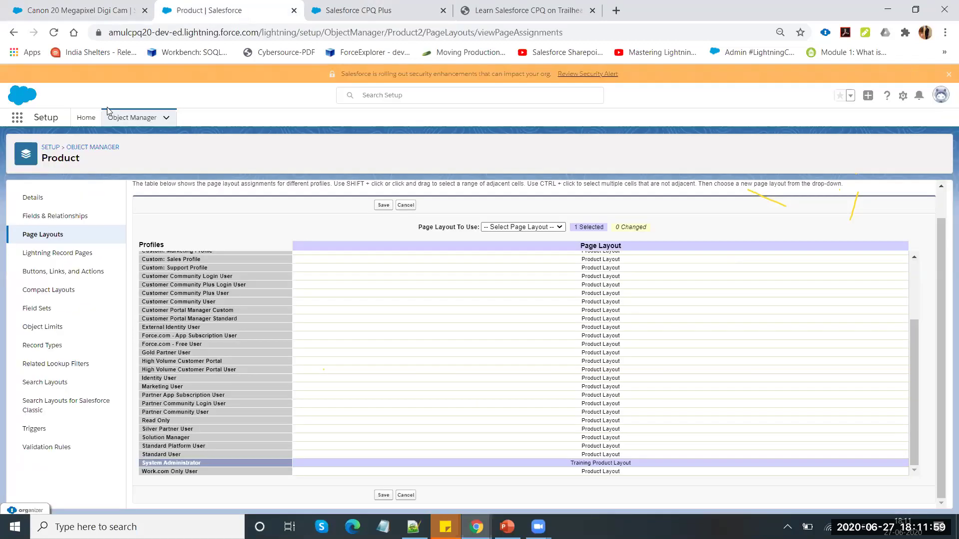
pyautogui.click(15, 122)
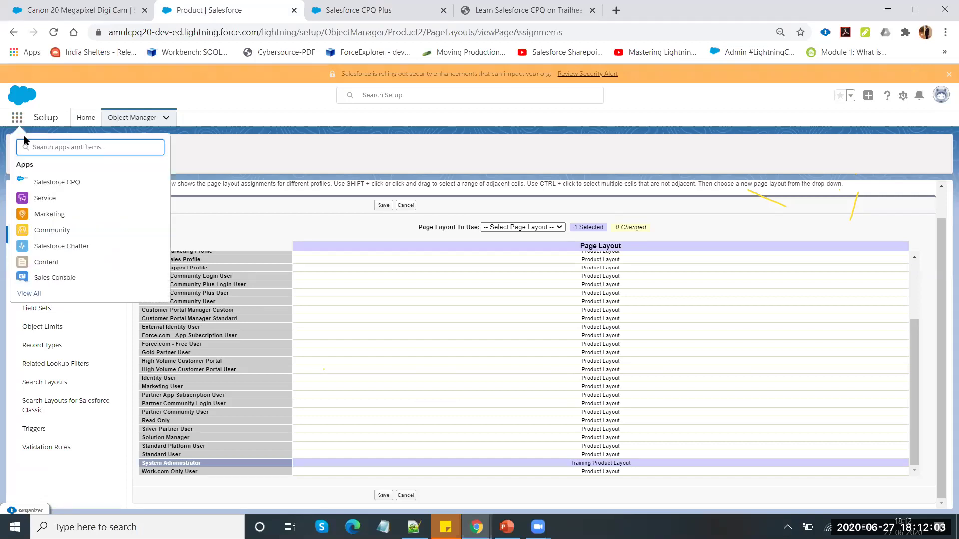
pyautogui.click(58, 182)
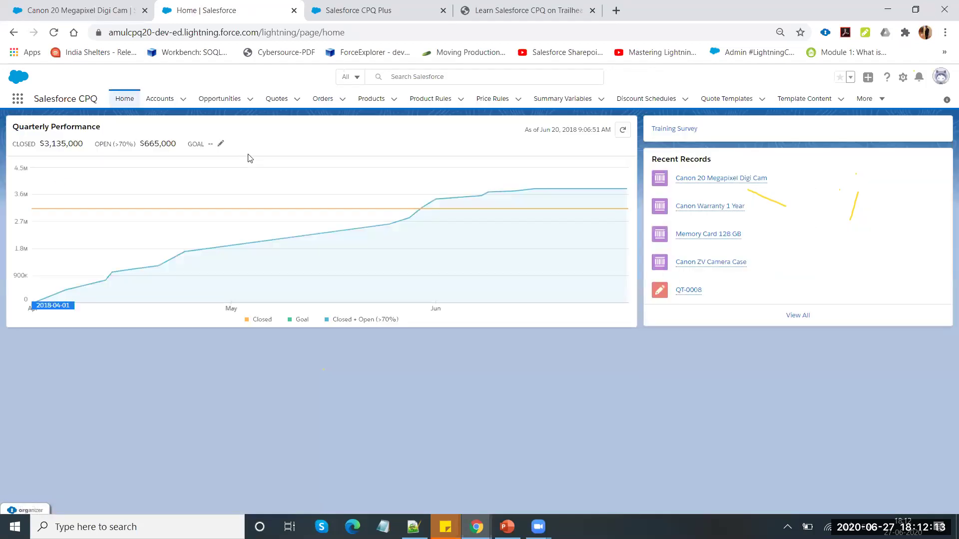
pyautogui.click(158, 99)
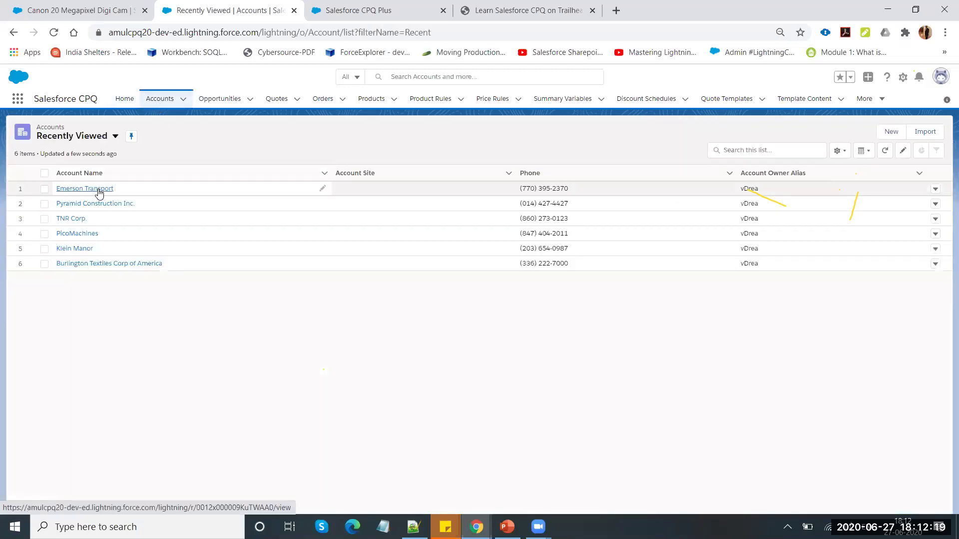
pyautogui.click(99, 193)
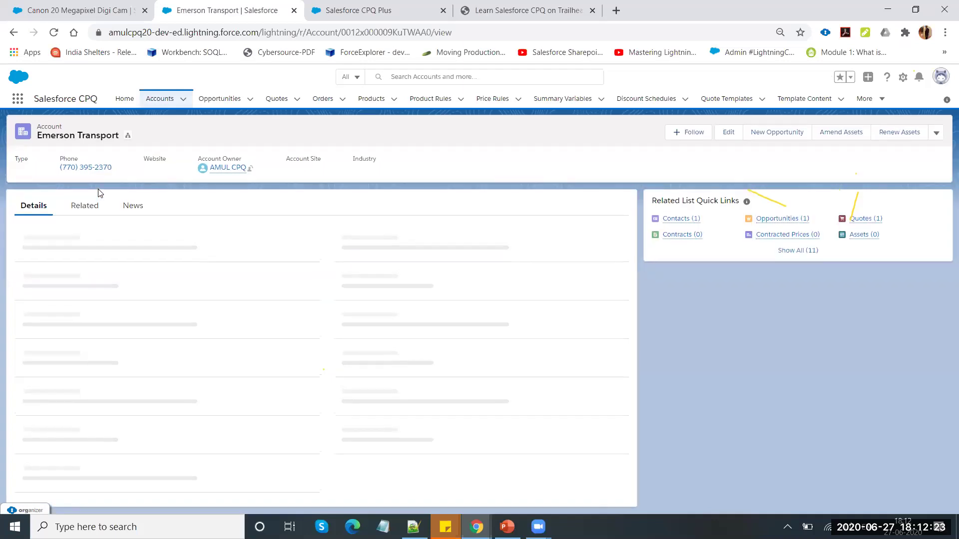
# Create an opportunity named "Canon Camera 20 M Deal" for Emerson Transport with the stage Proposal/Price Quote
pyautogui.click(772, 136)
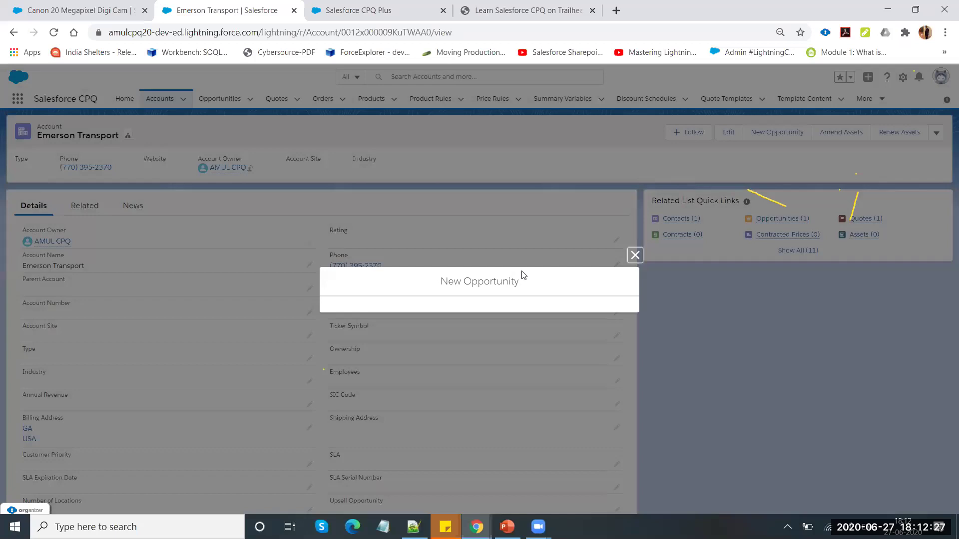
pyautogui.click(418, 202)
pyautogui.write('Cano')
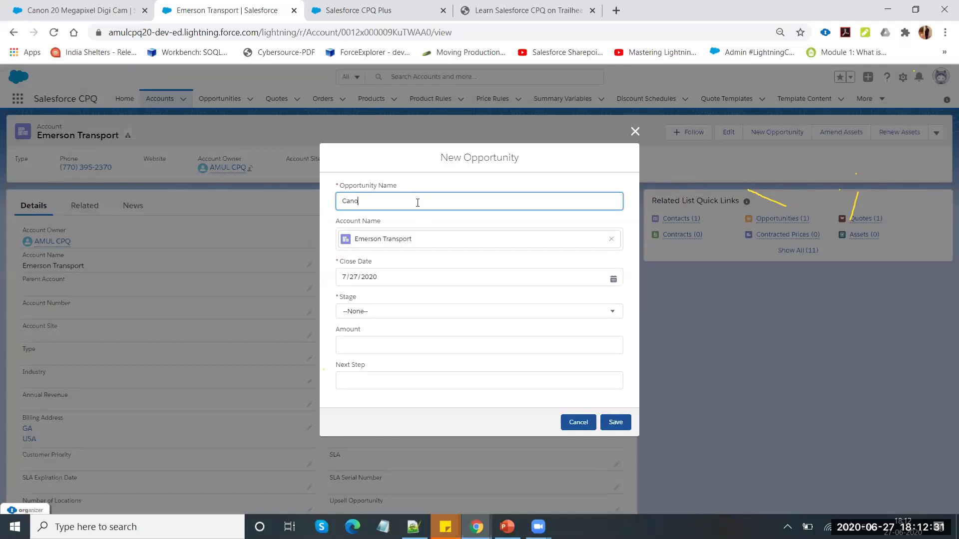
pyautogui.write('n Camera 20 M Deal')
pyautogui.click(468, 308)
pyautogui.scroll(-1, 436, 359)
pyautogui.scroll(-1, 436, 361)
pyautogui.click(400, 361)
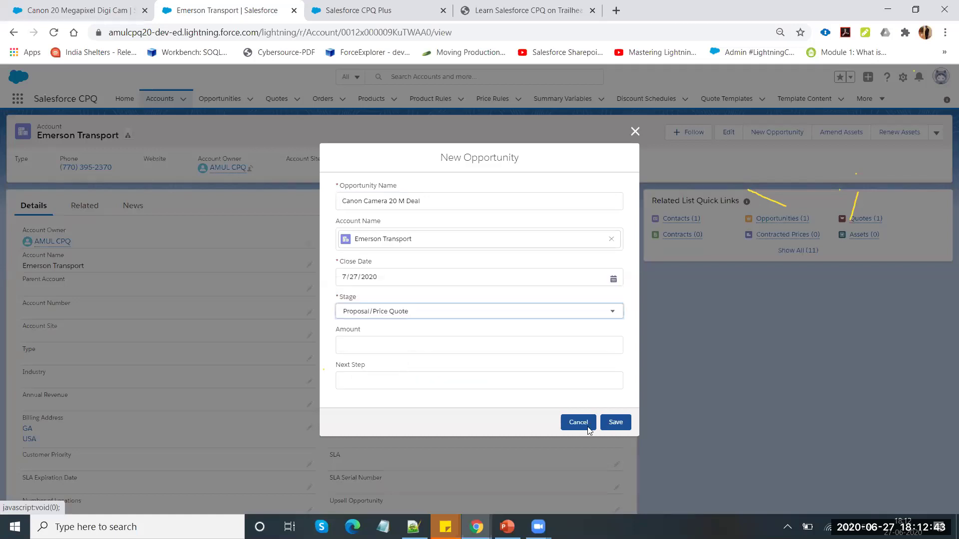
pyautogui.click(618, 424)
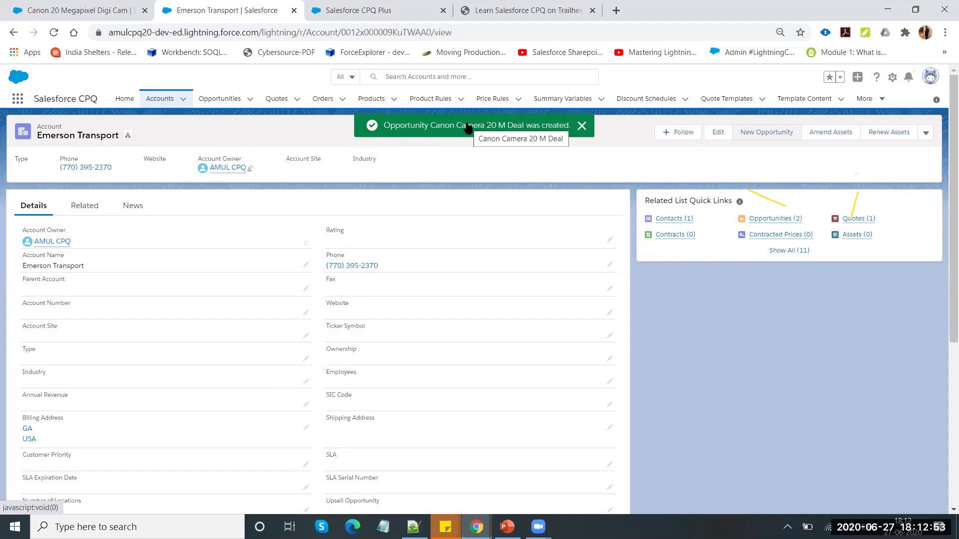
# Open the Canon Camera 20 M Deal opportunity and review its details and related lists
pyautogui.click(468, 127)
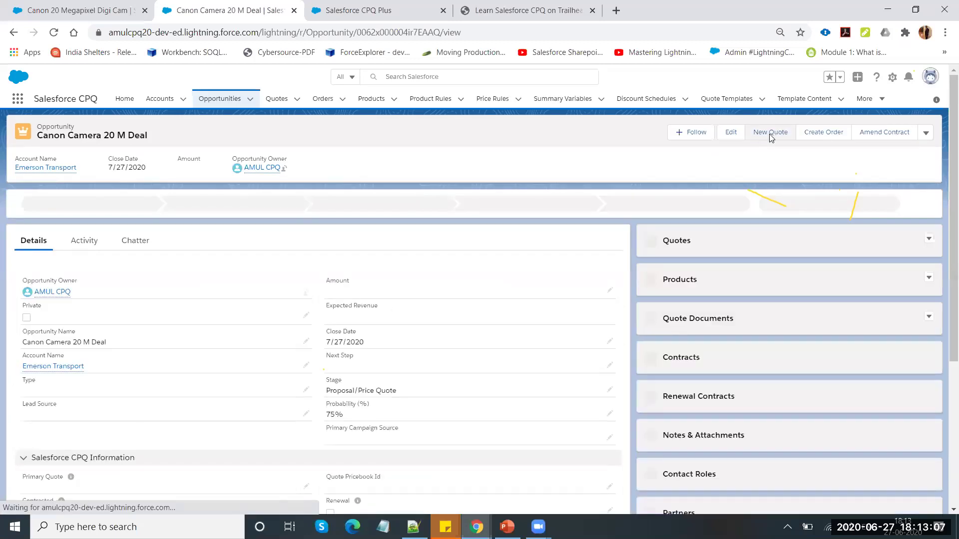
pyautogui.click(769, 134)
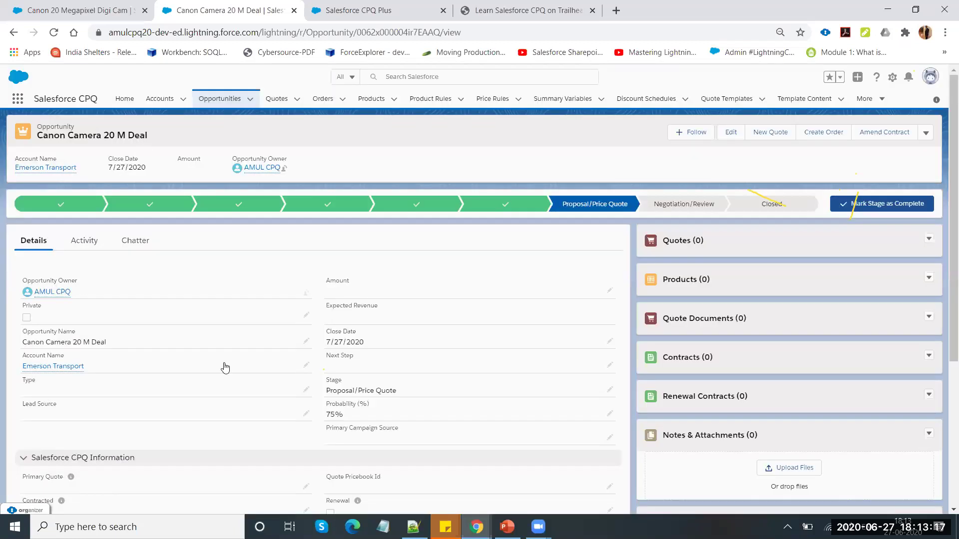
pyautogui.scroll(-4, 116, 316)
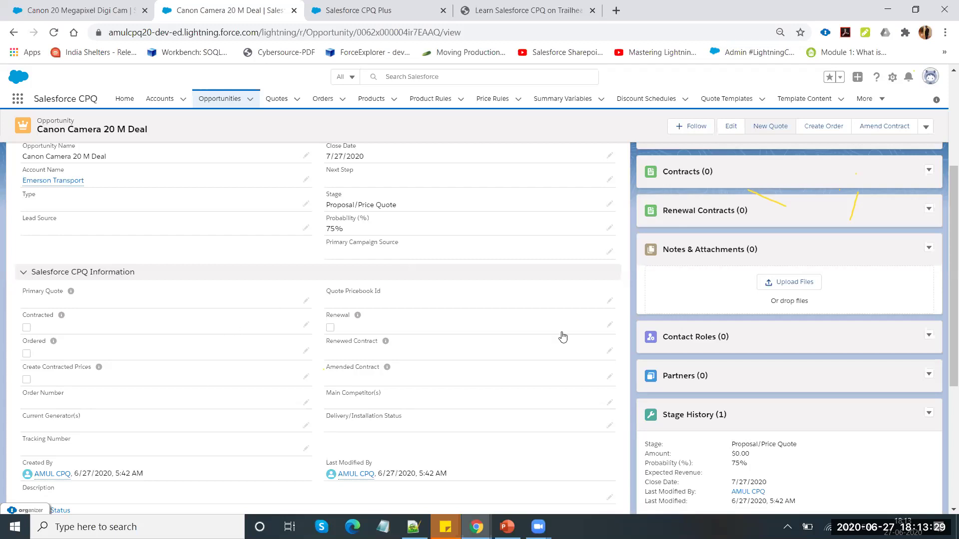
pyautogui.scroll(3, 563, 334)
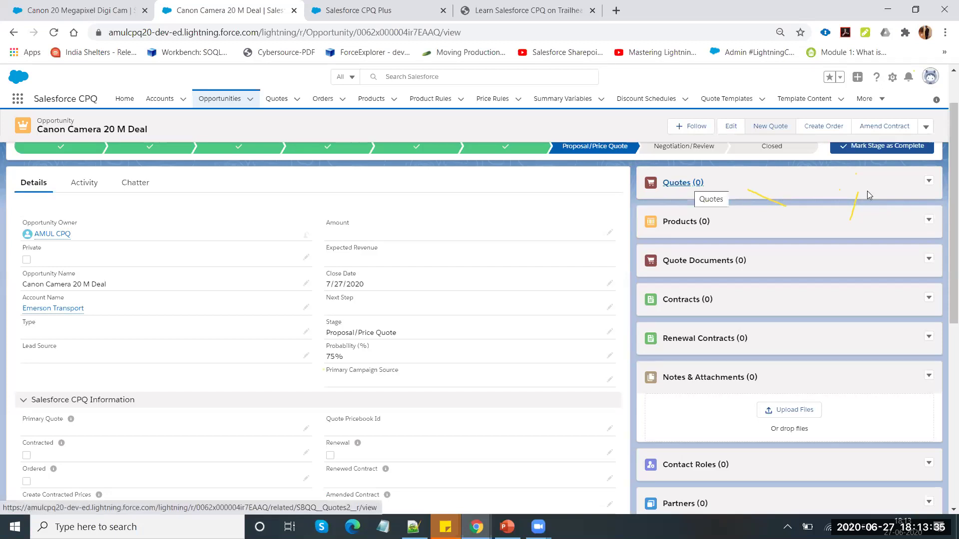
pyautogui.scroll(1, 944, 172)
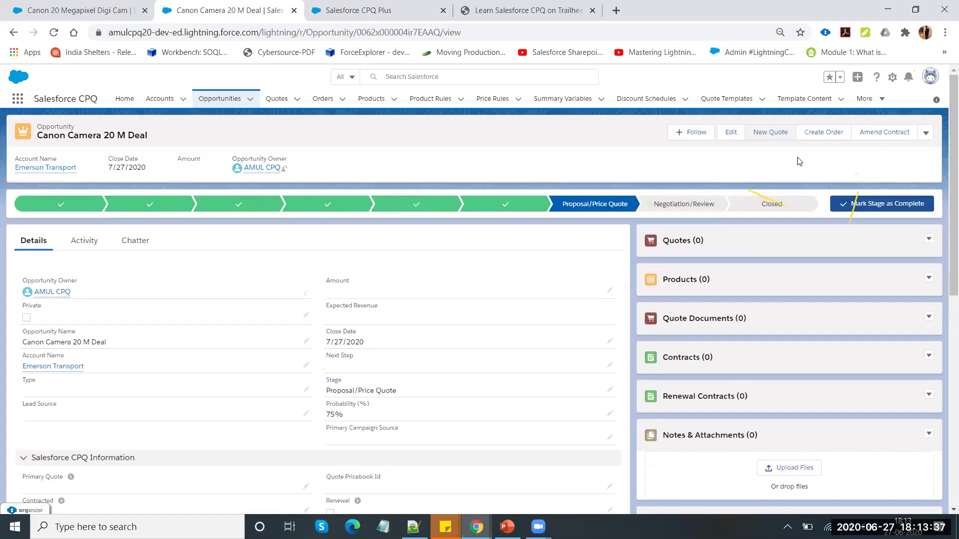
# Create a quote on the opportunity marked as Primary, leaving the subscription term, start date and end date blank
pyautogui.click(769, 133)
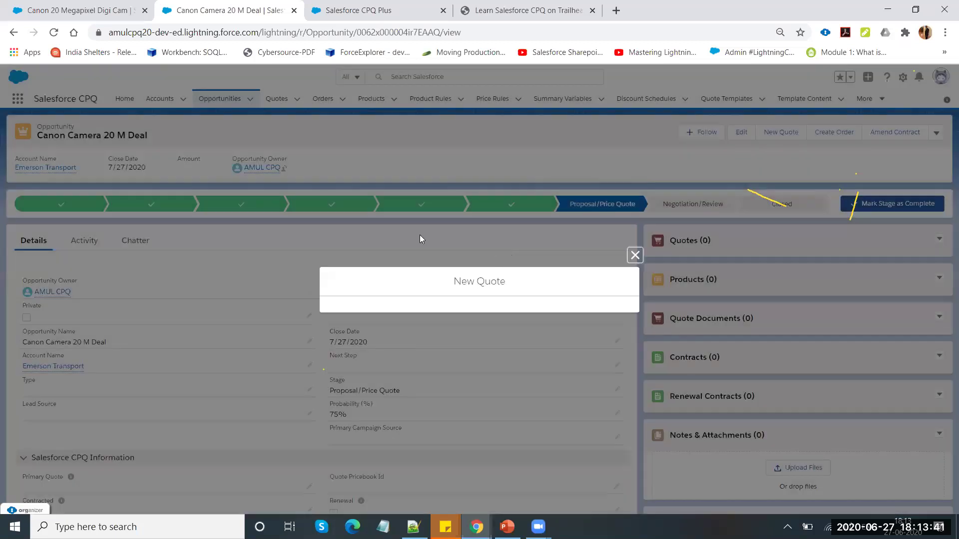
pyautogui.click(340, 270)
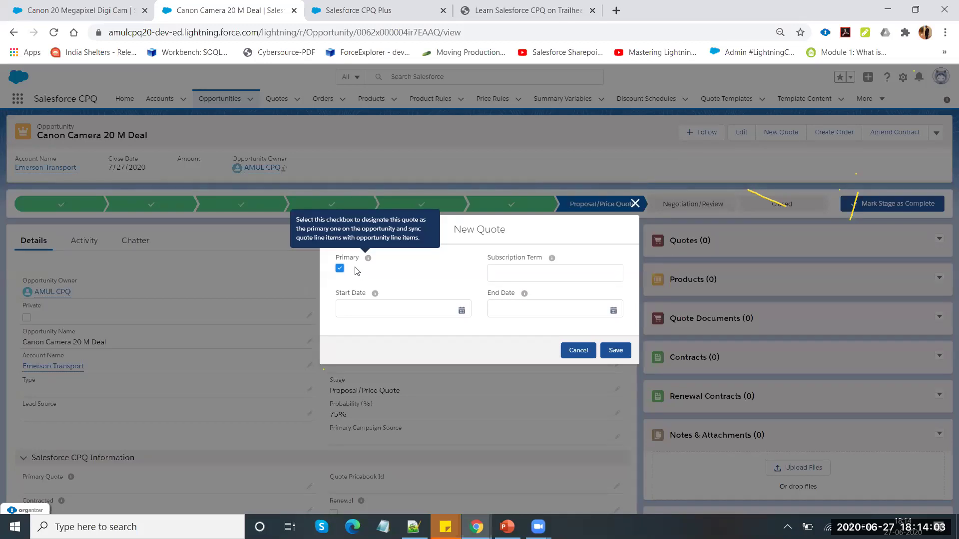
pyautogui.click(507, 275)
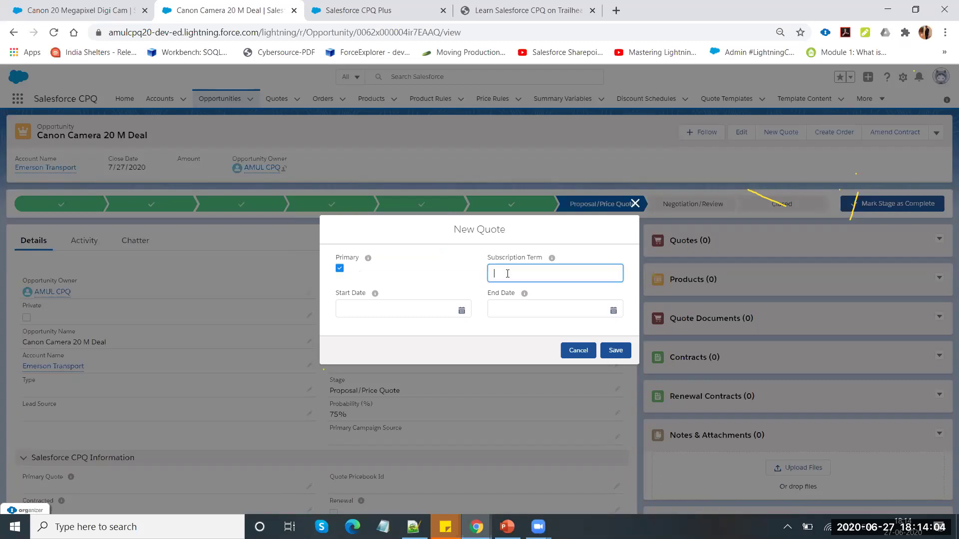
pyautogui.click(386, 311)
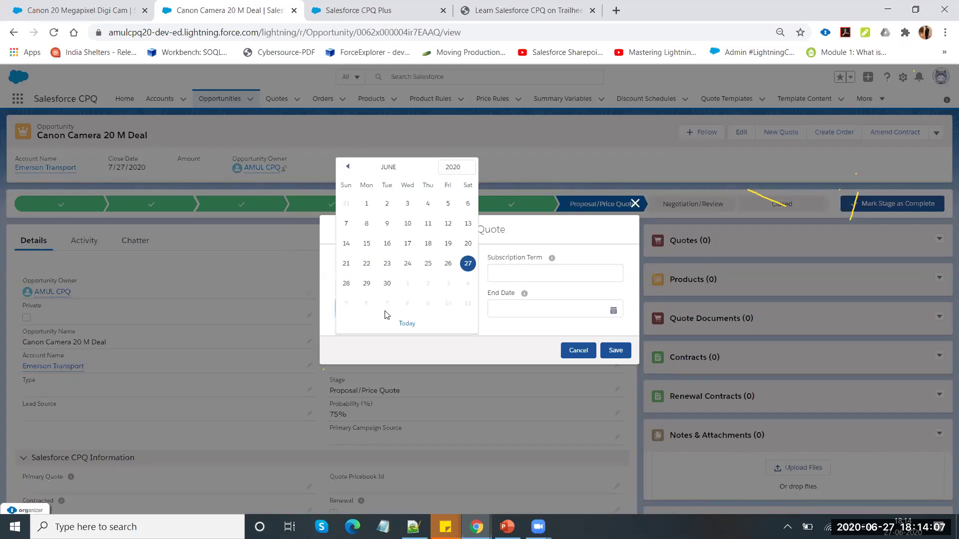
pyautogui.click(573, 248)
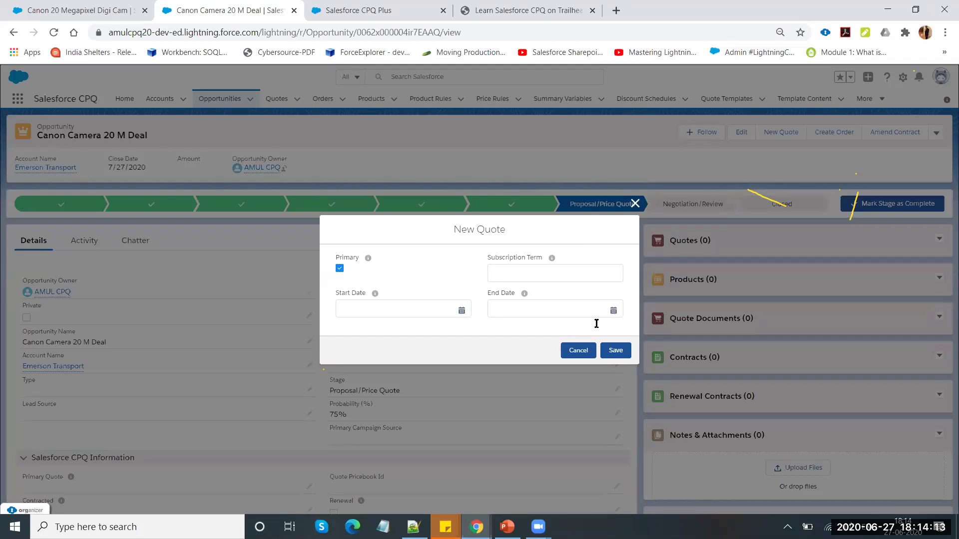
pyautogui.click(618, 356)
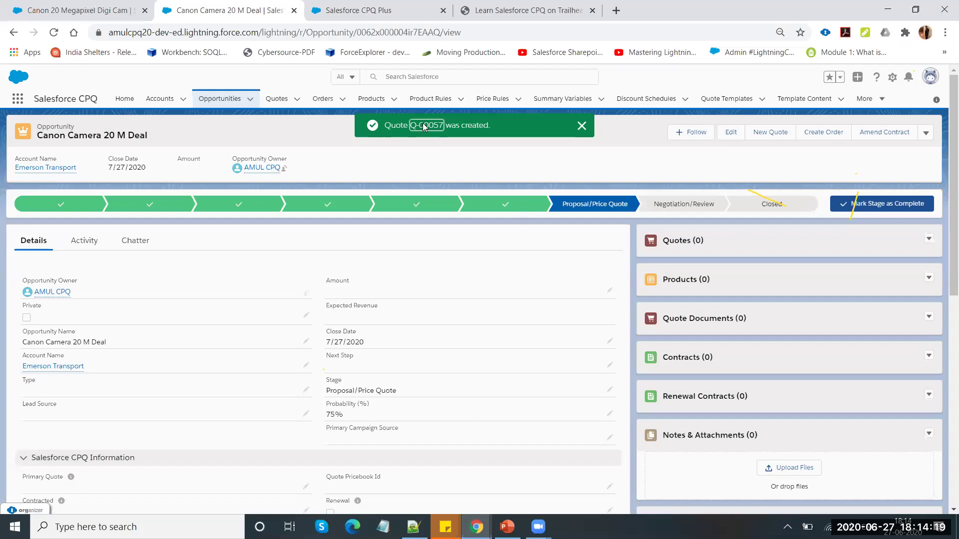
# Open the new quote and review its related lists and the additional actions available for it
pyautogui.click(424, 126)
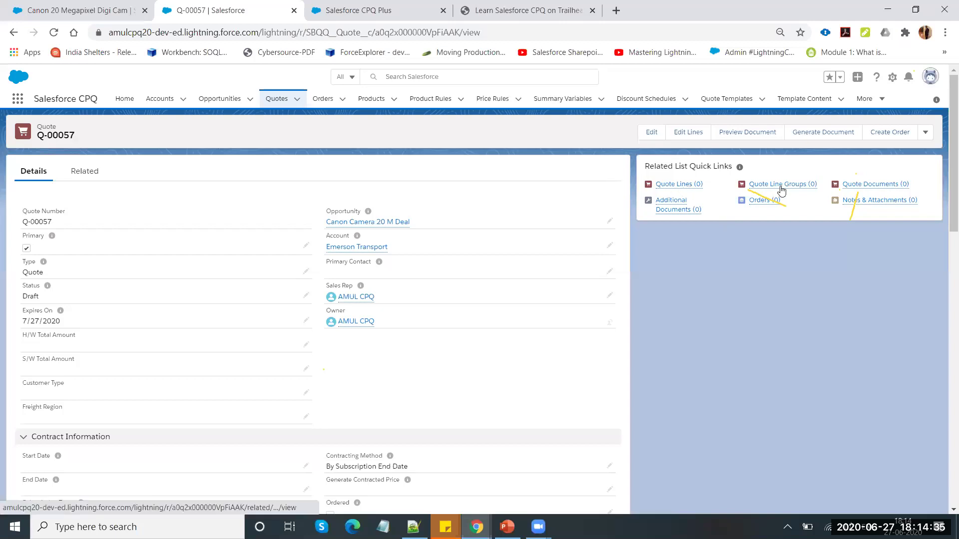
pyautogui.moveTo(767, 202)
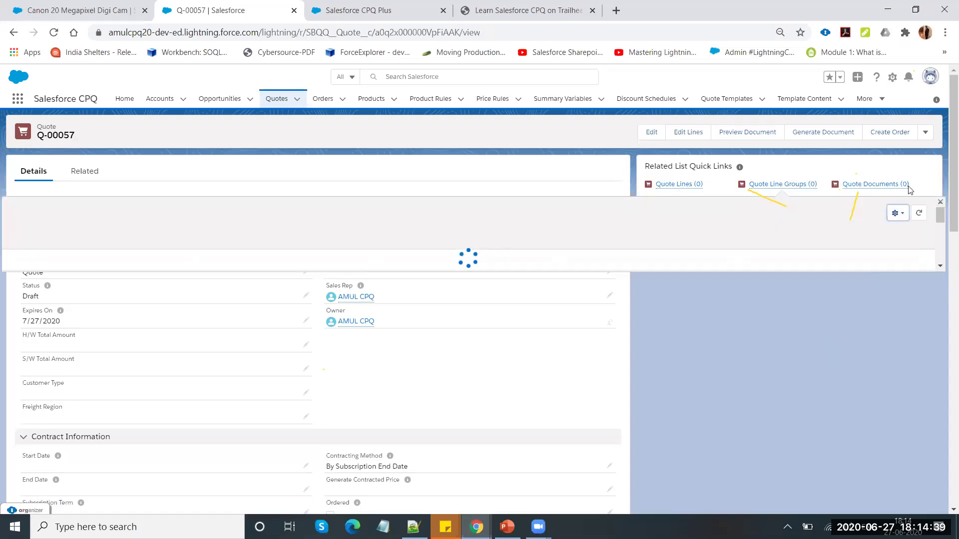
pyautogui.moveTo(887, 205)
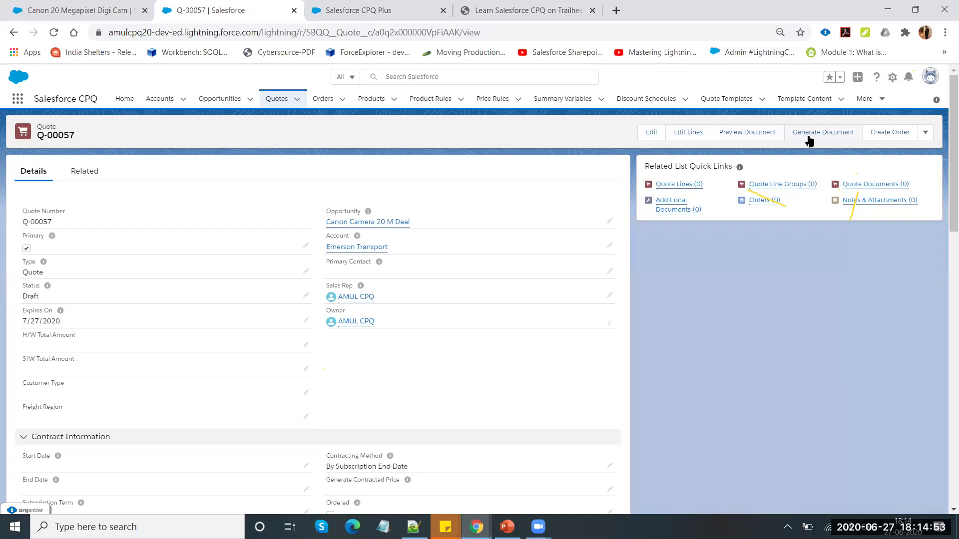
pyautogui.click(925, 132)
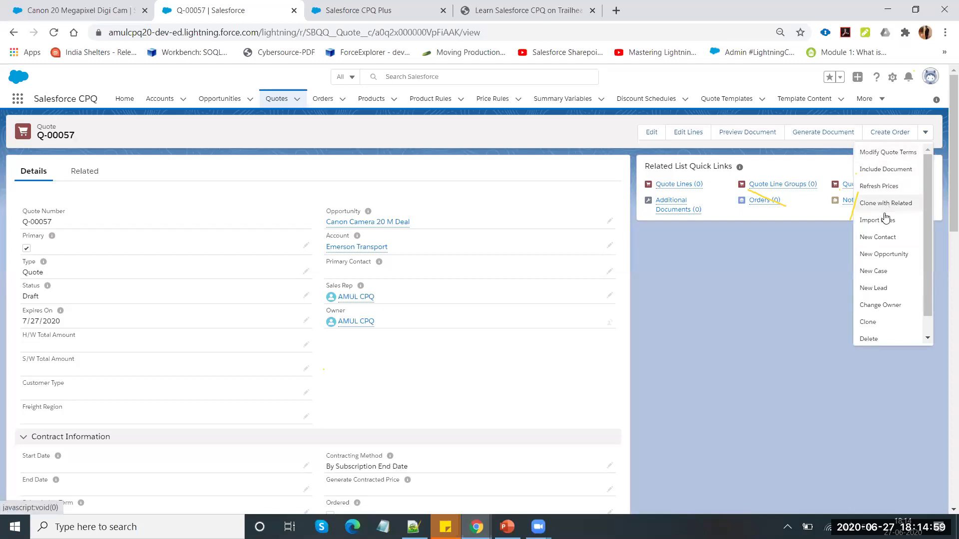
pyautogui.scroll(-1, 883, 270)
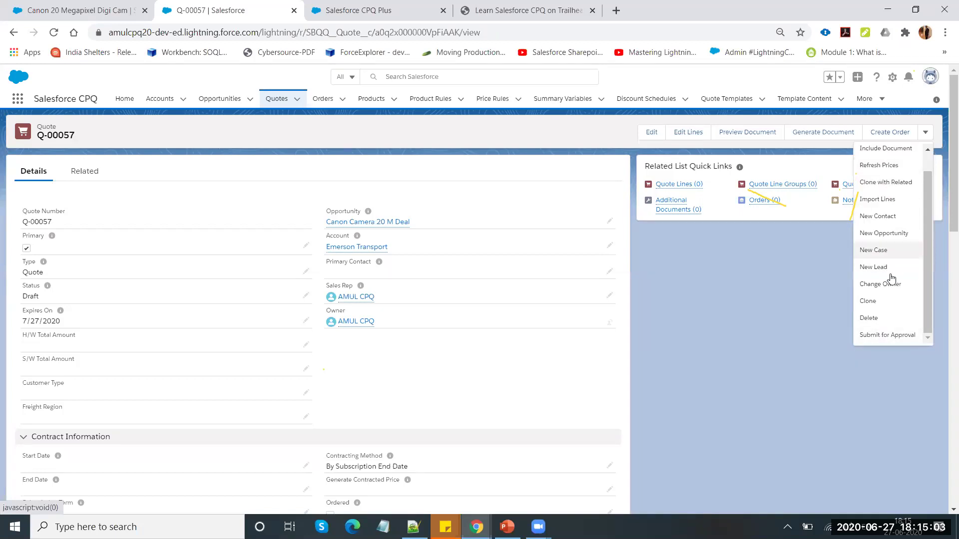
pyautogui.scroll(1, 884, 234)
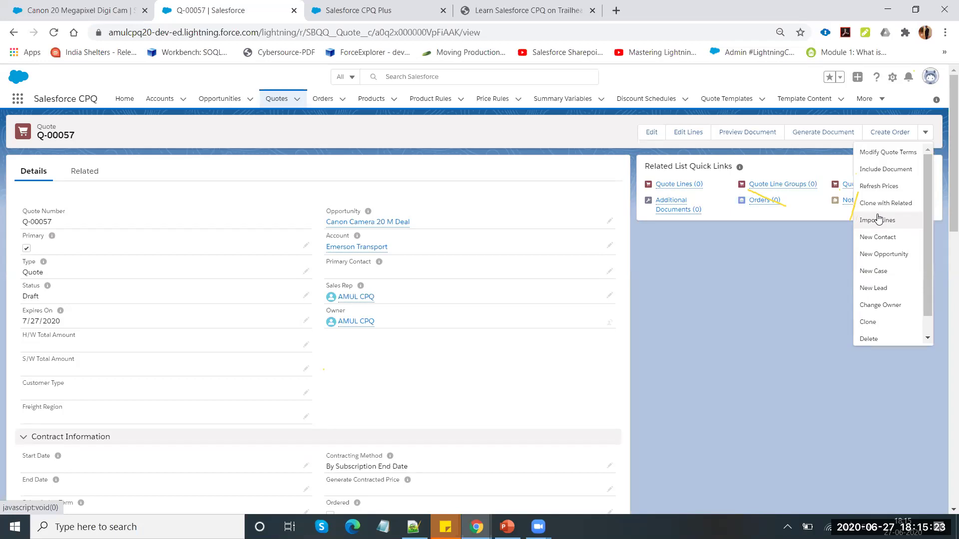
# Open the quote's lines for editing and save Standard Price Book as the quote's price book
pyautogui.click(688, 133)
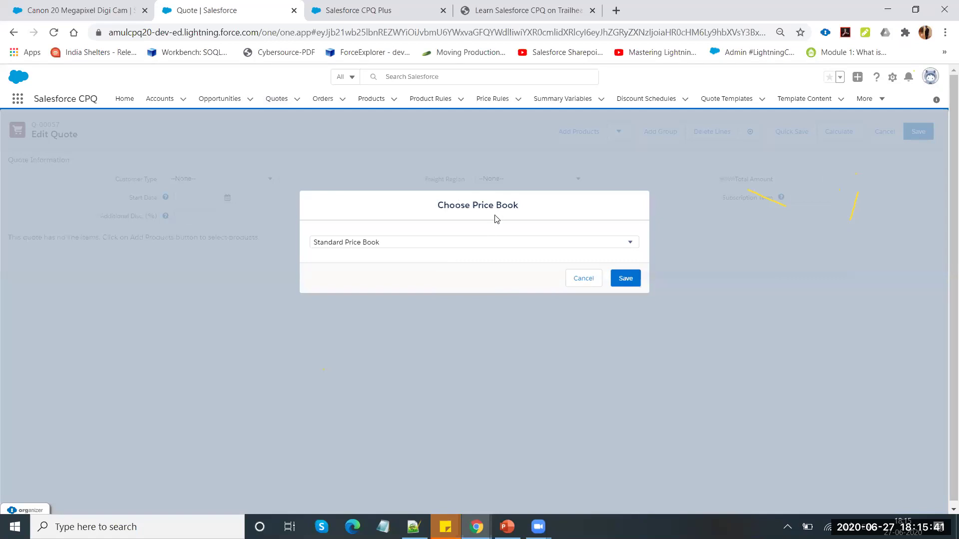
pyautogui.click(481, 244)
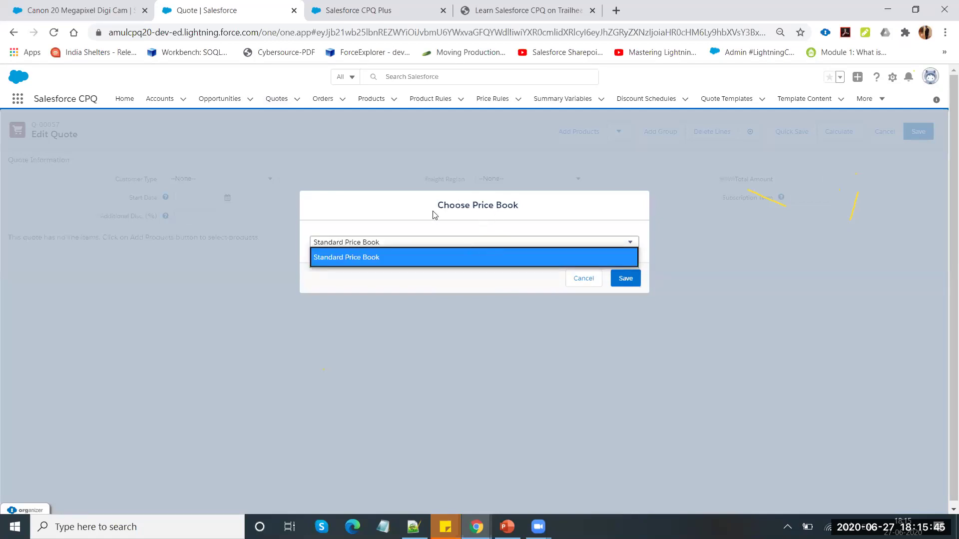
pyautogui.click(380, 257)
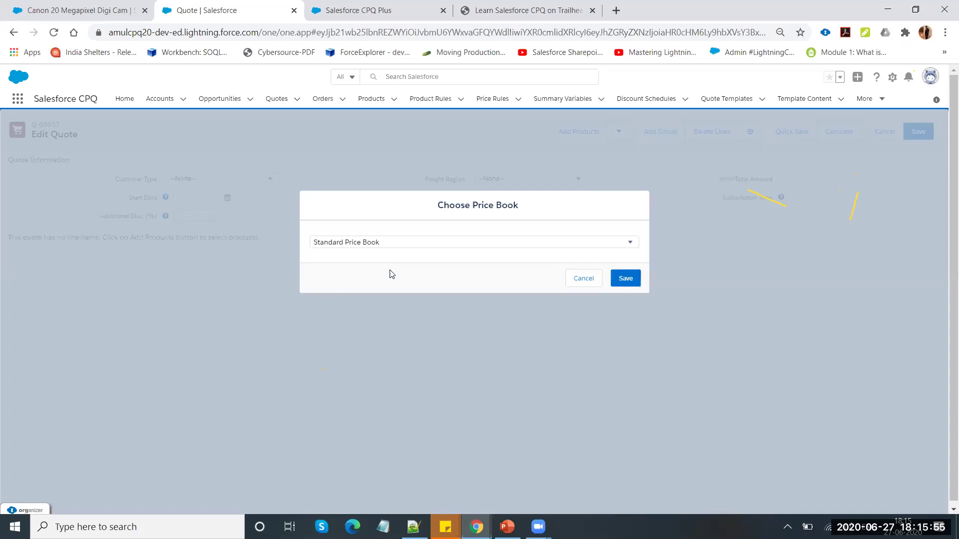
pyautogui.click(627, 279)
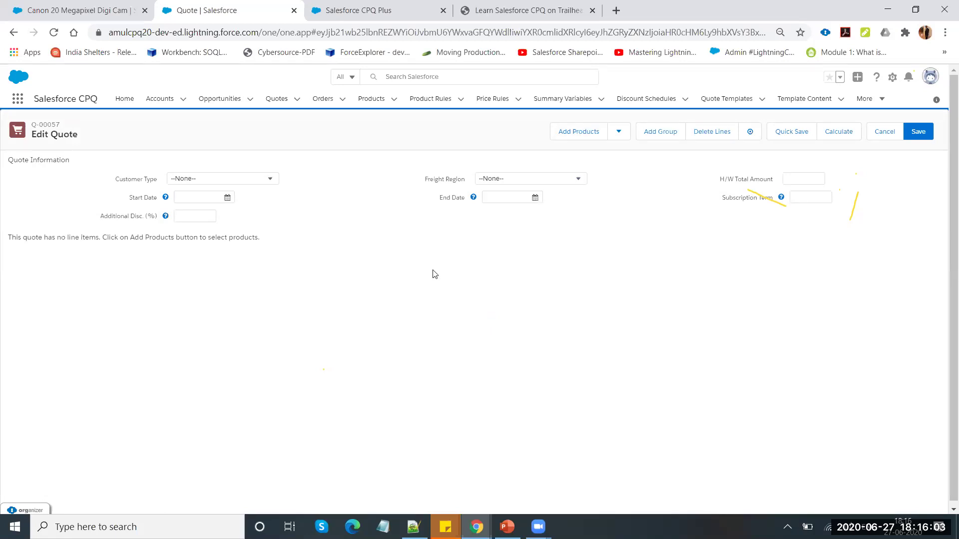
# Add the Canon 20 Megapixel Digi Cam to the quote by searching the products for "canon"
pyautogui.click(568, 135)
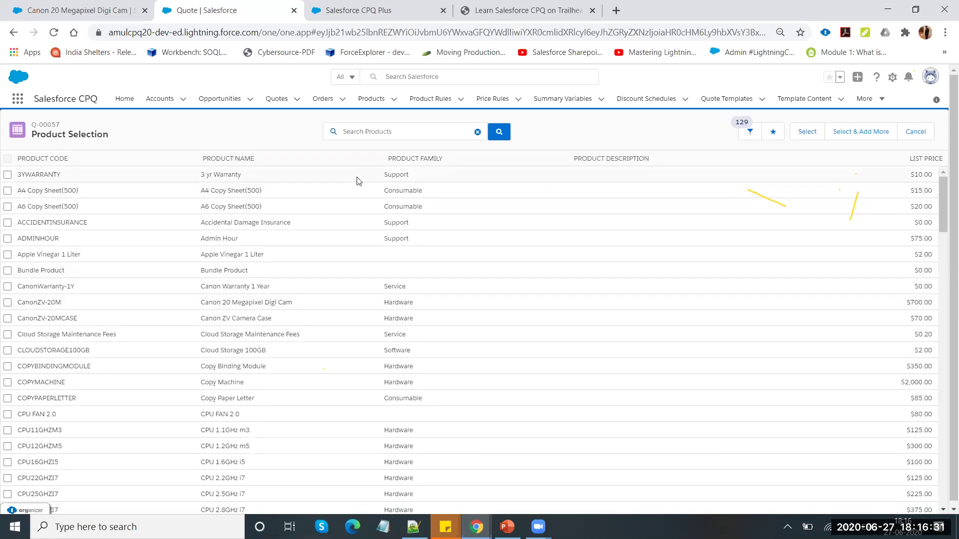
pyautogui.click(376, 131)
pyautogui.write('canon')
pyautogui.press('Return')
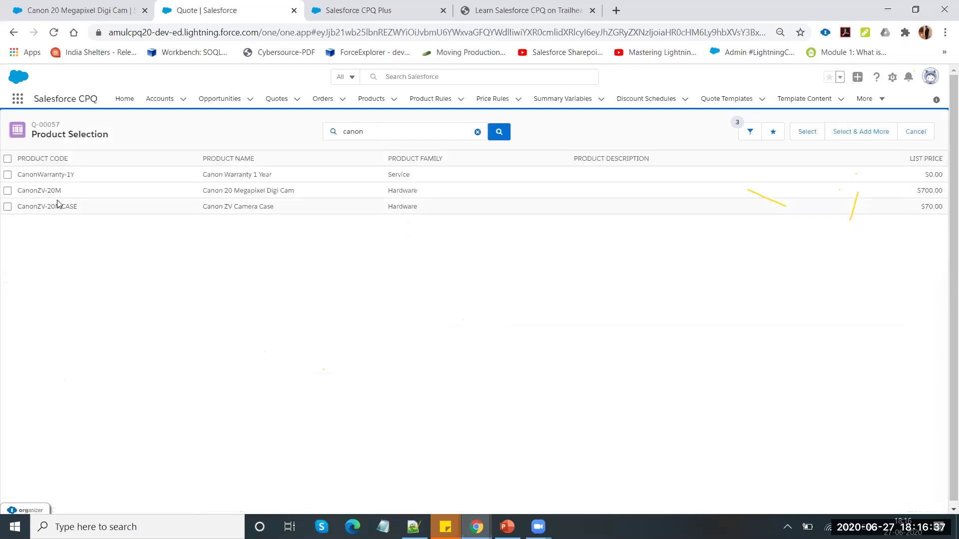
pyautogui.click(8, 191)
pyautogui.click(807, 132)
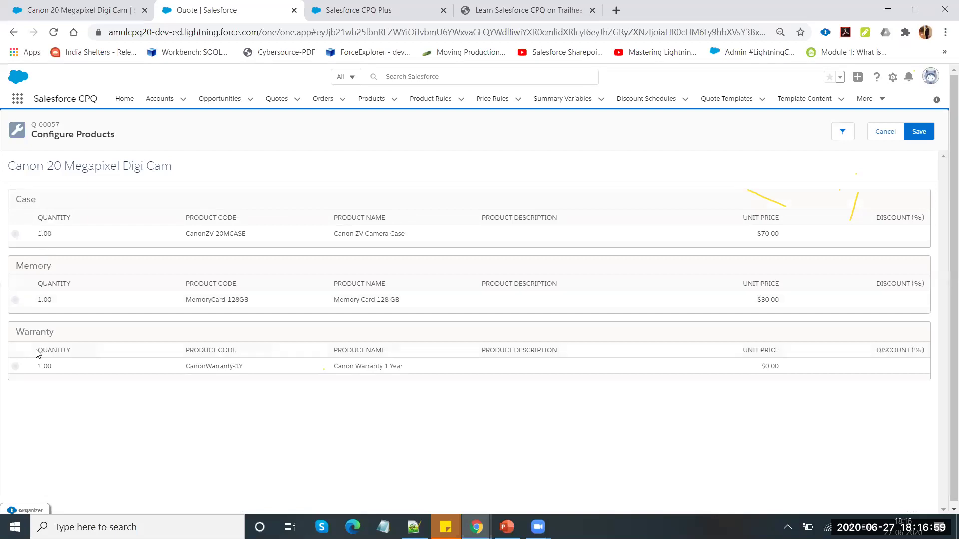
# Compare the Canon 20 Megapixel Digi Cam product's options list with the case, memory and warranty options in the quote's product configuration
pyautogui.moveTo(50, 14); pyautogui.dragTo(462, 225)
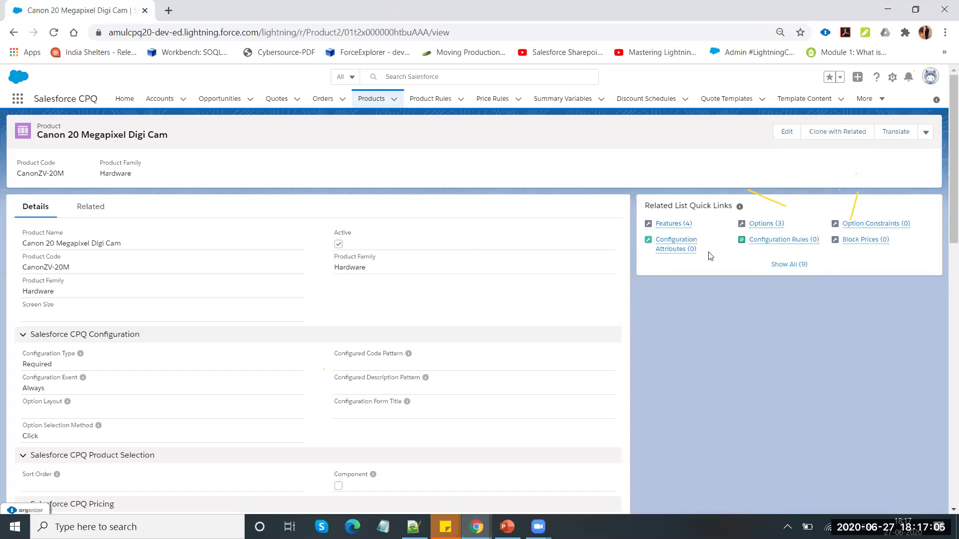
pyautogui.click(762, 227)
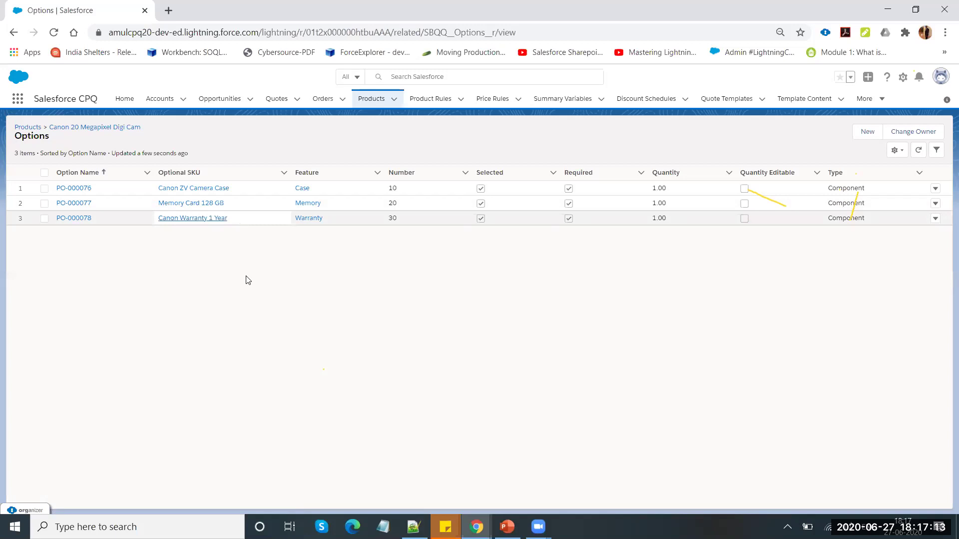
pyautogui.hotkey('alt', 'Tab')
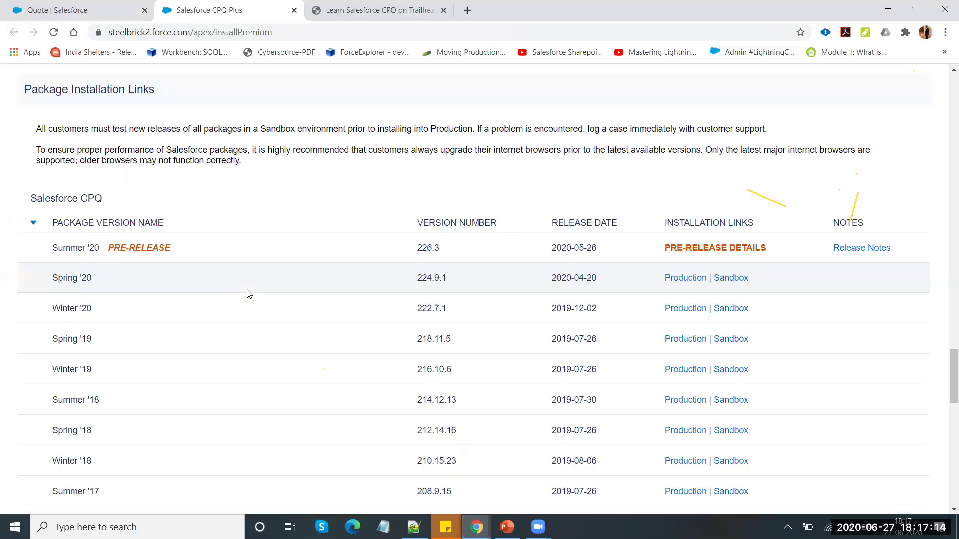
pyautogui.click(91, 11)
pyautogui.moveTo(179, 169); pyautogui.dragTo(10, 169)
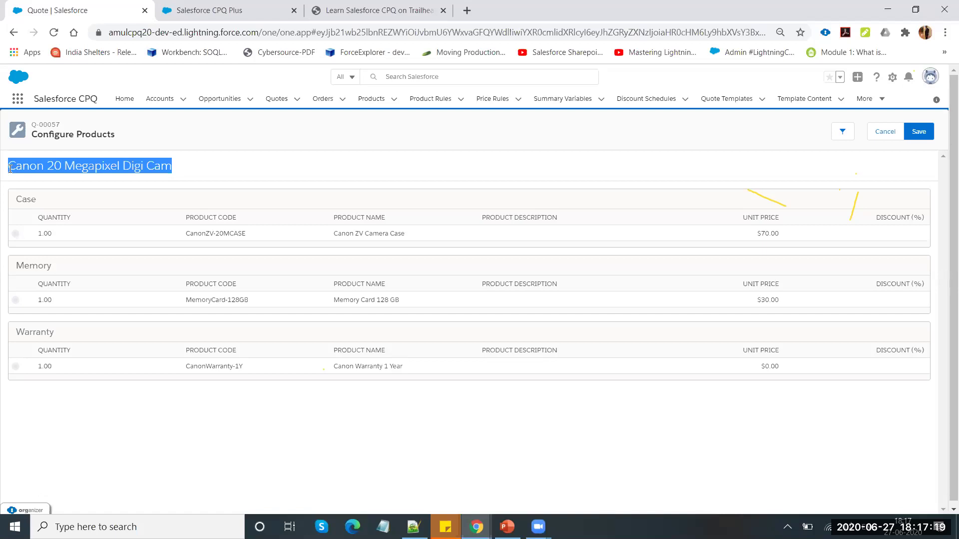
pyautogui.click(181, 183)
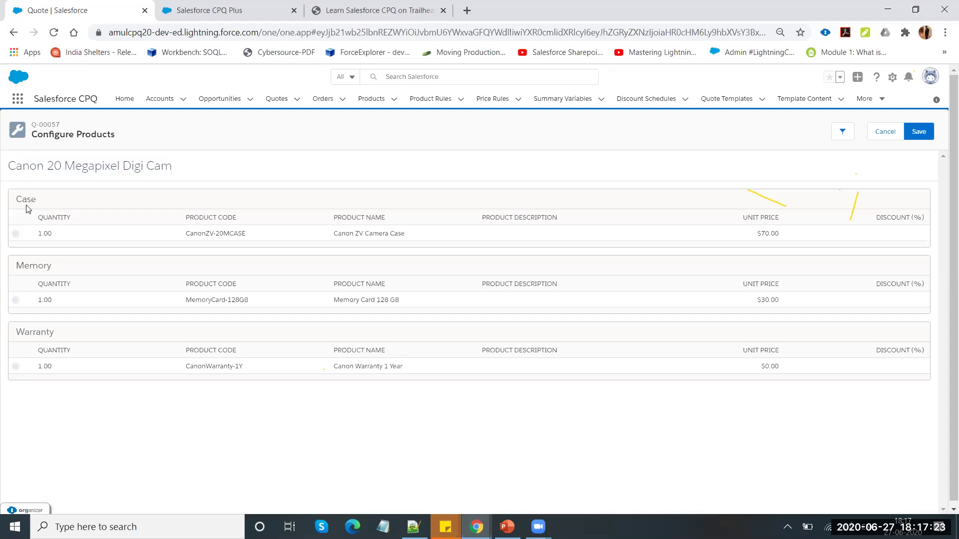
pyautogui.moveTo(186, 234); pyautogui.dragTo(203, 236)
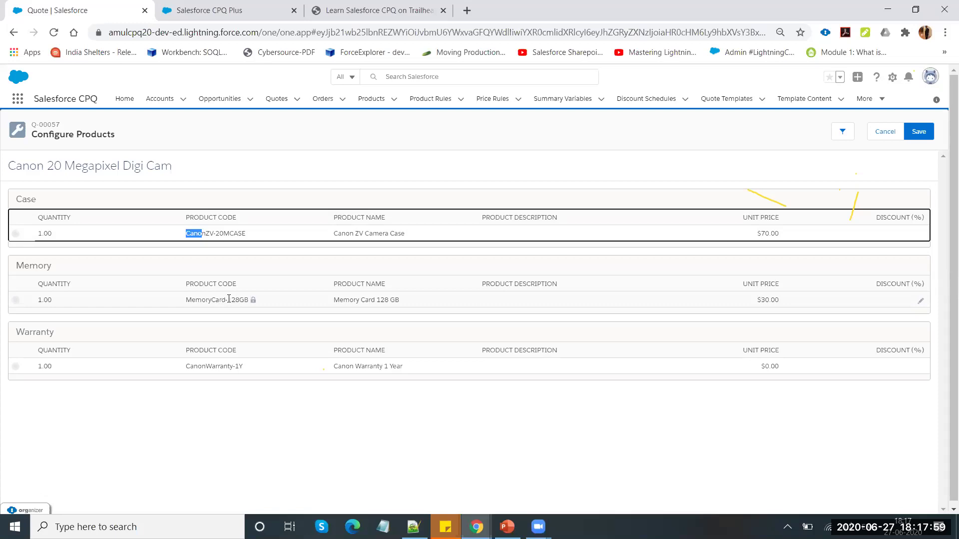
# Open the Memory Card 128 GB product from the bundle's options list and clone it with its related items
pyautogui.hotkey('alt', 'Tab')
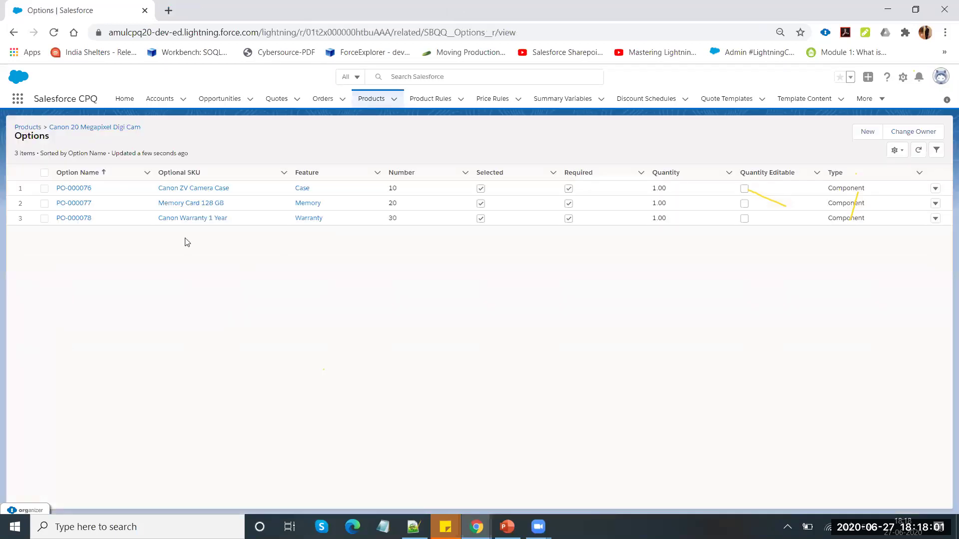
pyautogui.middleClick(197, 204)
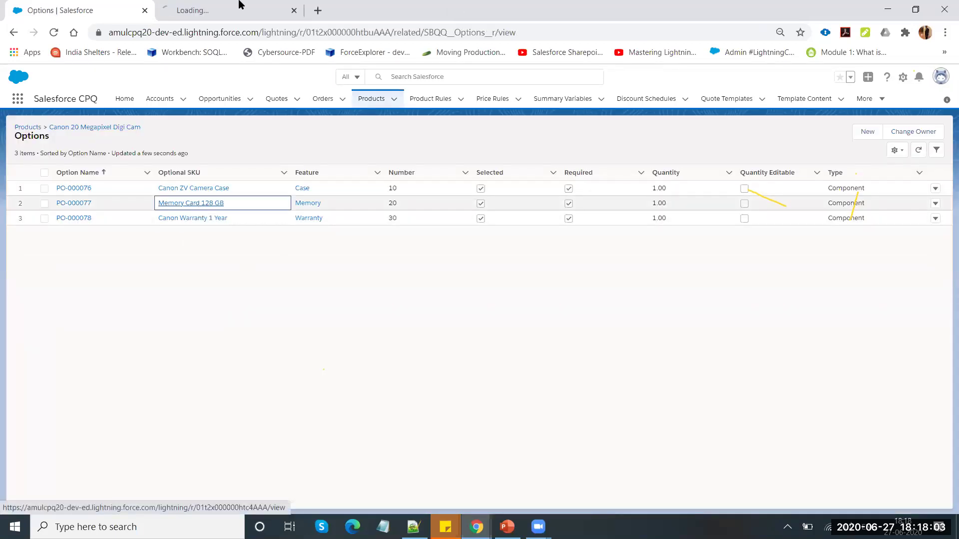
pyautogui.click(230, 9)
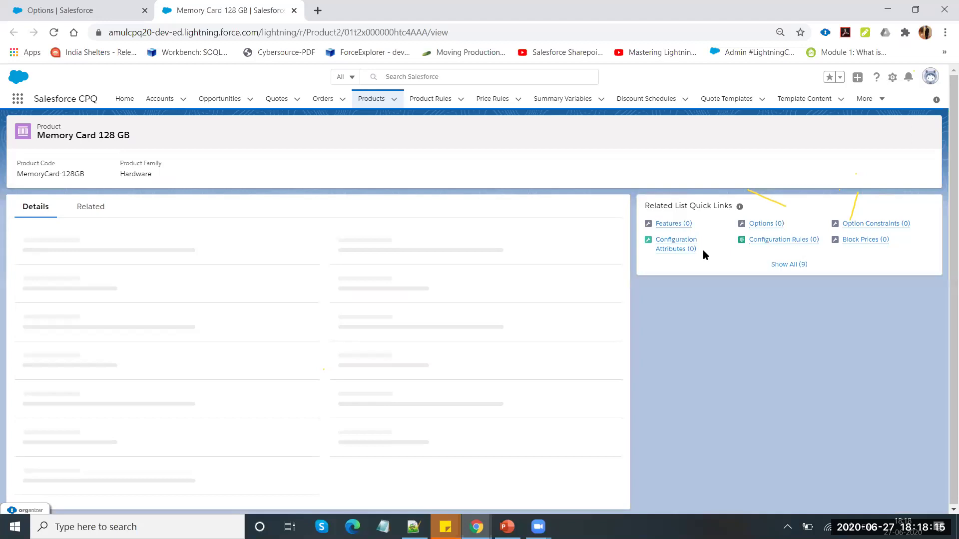
pyautogui.click(839, 139)
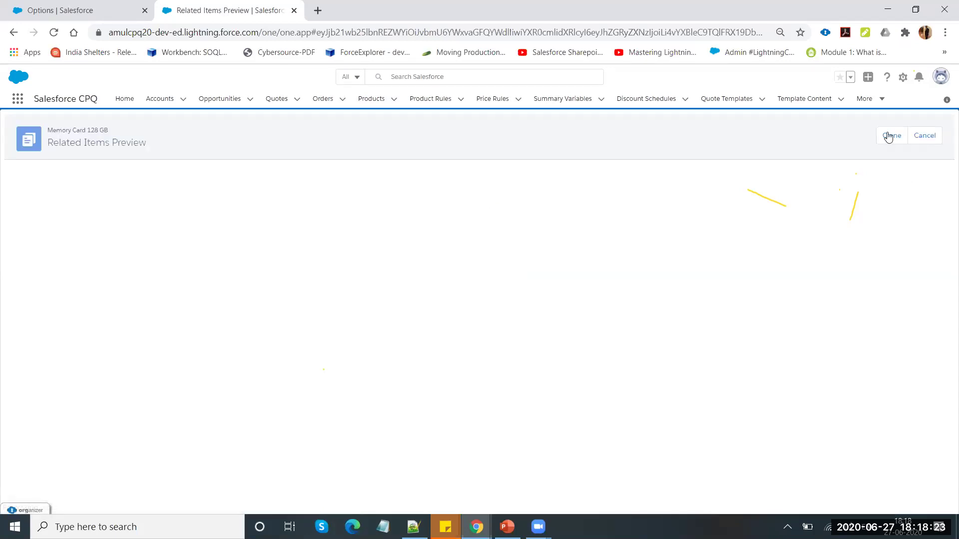
pyautogui.click(888, 137)
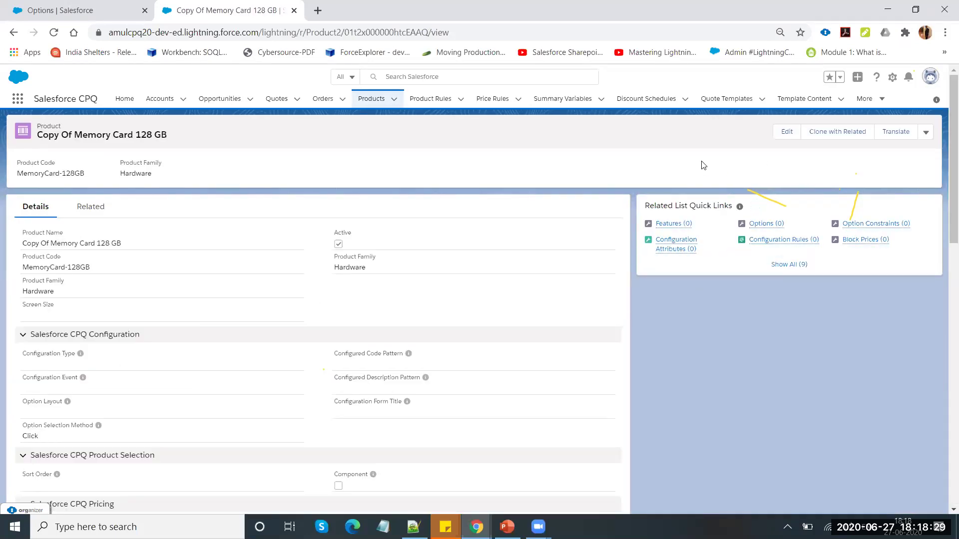
# Edit the cloned memory card product and change its product name to Memory Card 32 GB
pyautogui.click(787, 132)
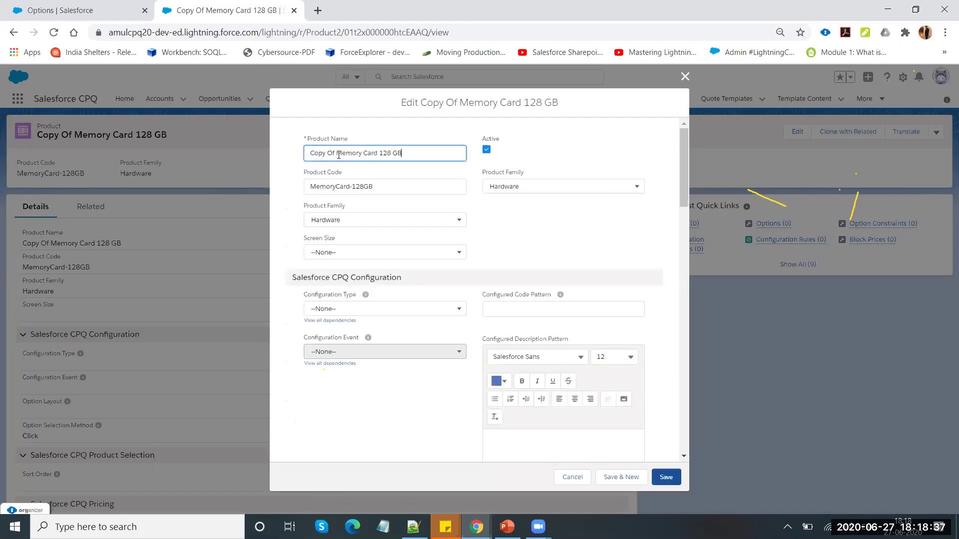
pyautogui.moveTo(310, 153); pyautogui.dragTo(335, 153)
pyautogui.press('BackSpace')
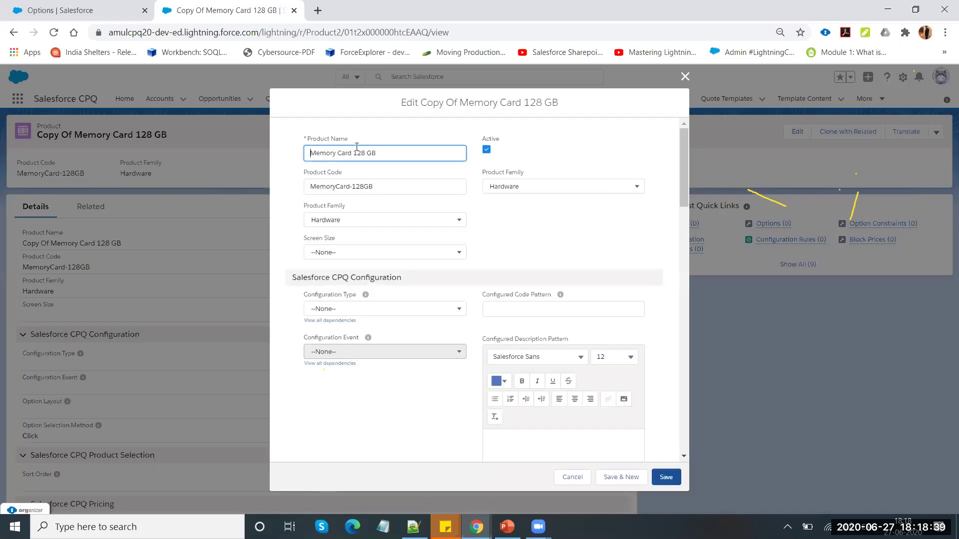
pyautogui.doubleClick(360, 153)
pyautogui.write('32')
pyautogui.click(396, 397)
pyautogui.scroll(-2, 396, 391)
pyautogui.scroll(2, 407, 413)
# Set the product code to MemoryCard-32GB and save the product
pyautogui.click(363, 190)
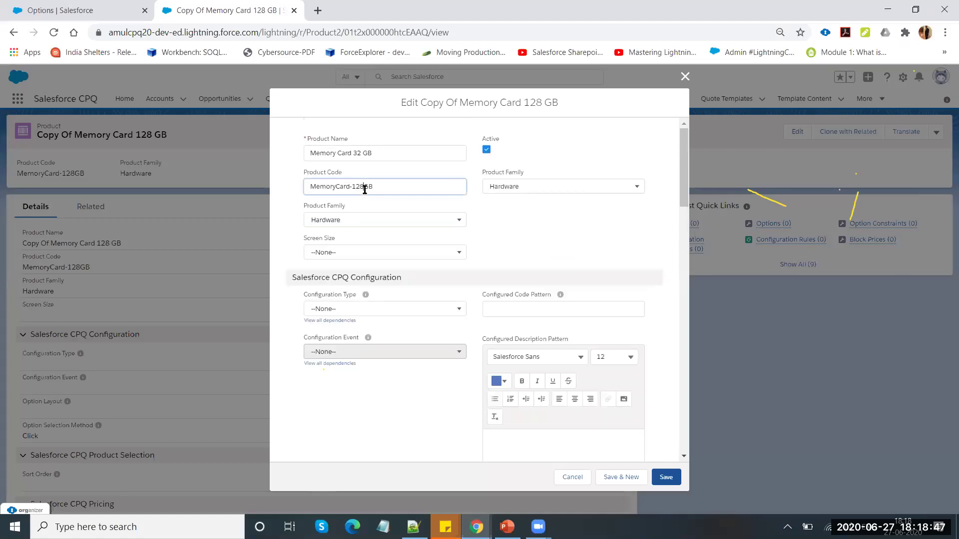
pyautogui.press('BackSpace')
pyautogui.press('BackSpace')
pyautogui.press('BackSpace')
pyautogui.write('3')
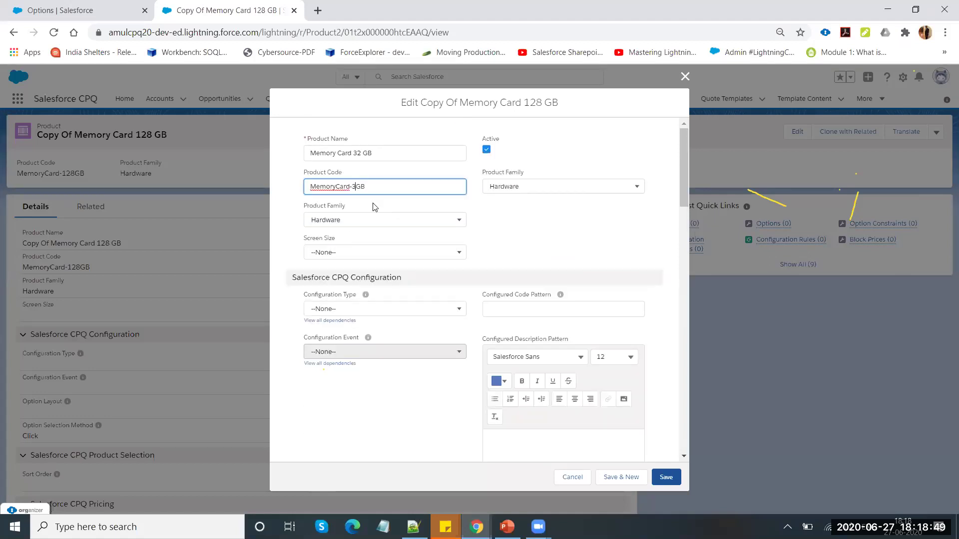
pyautogui.click(396, 428)
pyautogui.scroll(-8, 398, 430)
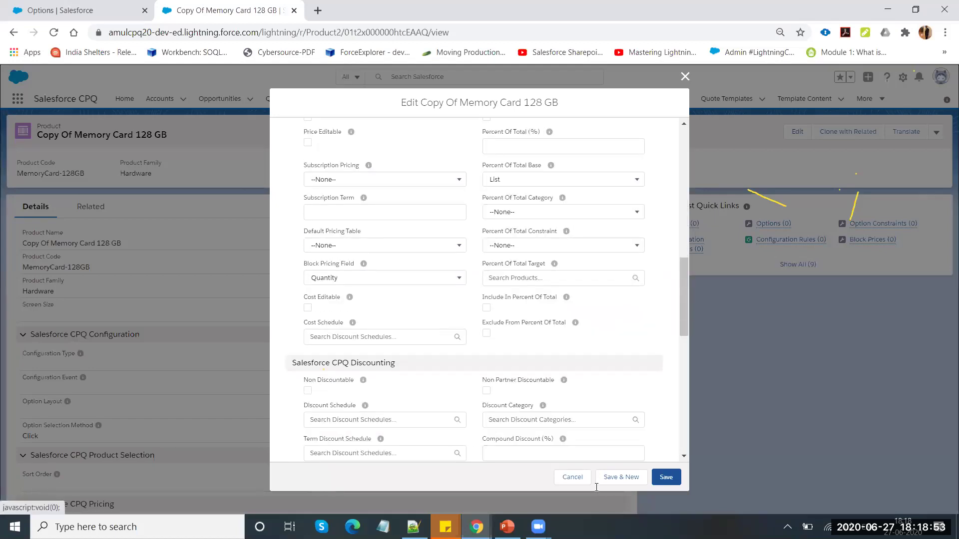
pyautogui.hotkey('ctrl', 's')
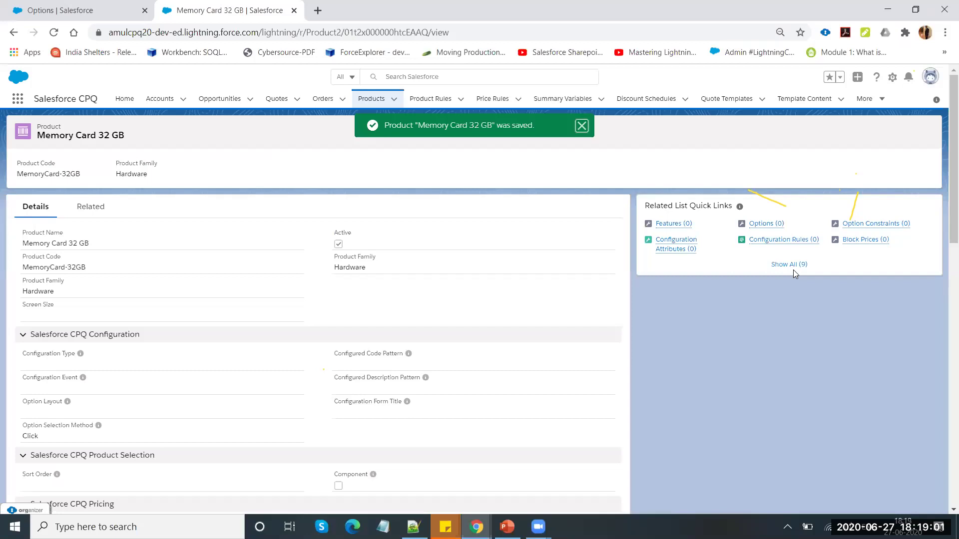
# Set the list price of Memory Card 32 GB in the Standard Price Book to 10 and save the entry
pyautogui.click(778, 266)
pyautogui.click(770, 267)
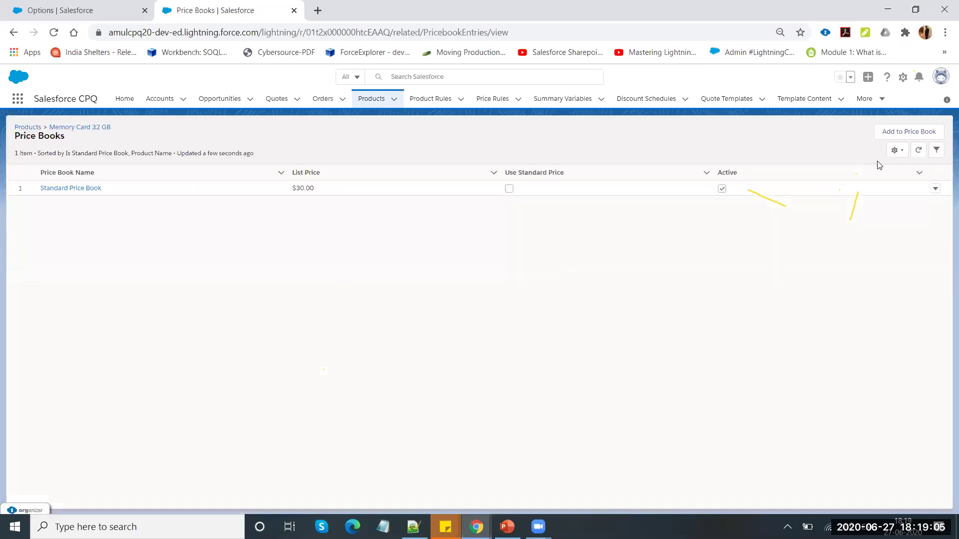
pyautogui.click(933, 190)
pyautogui.click(907, 208)
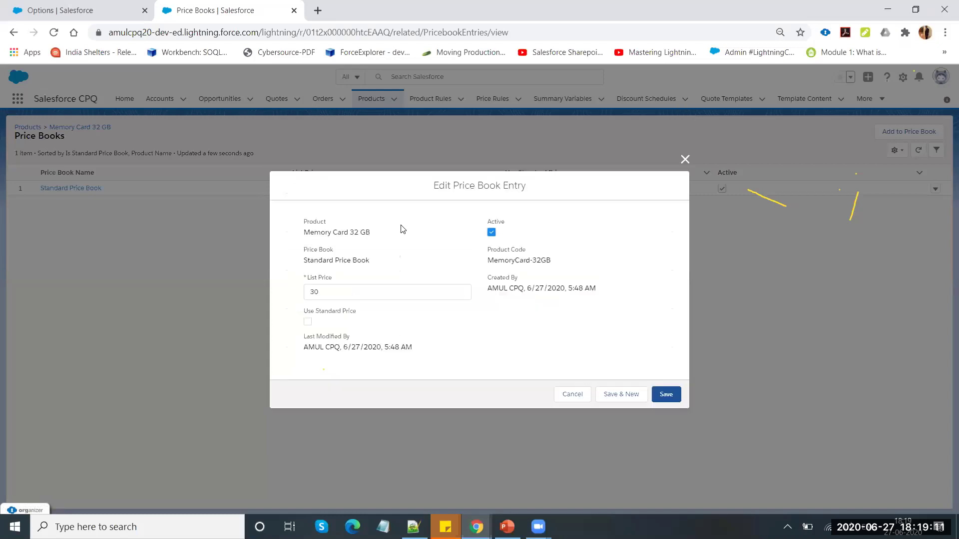
pyautogui.click(312, 294)
pyautogui.press('Delete')
pyautogui.press('Delete')
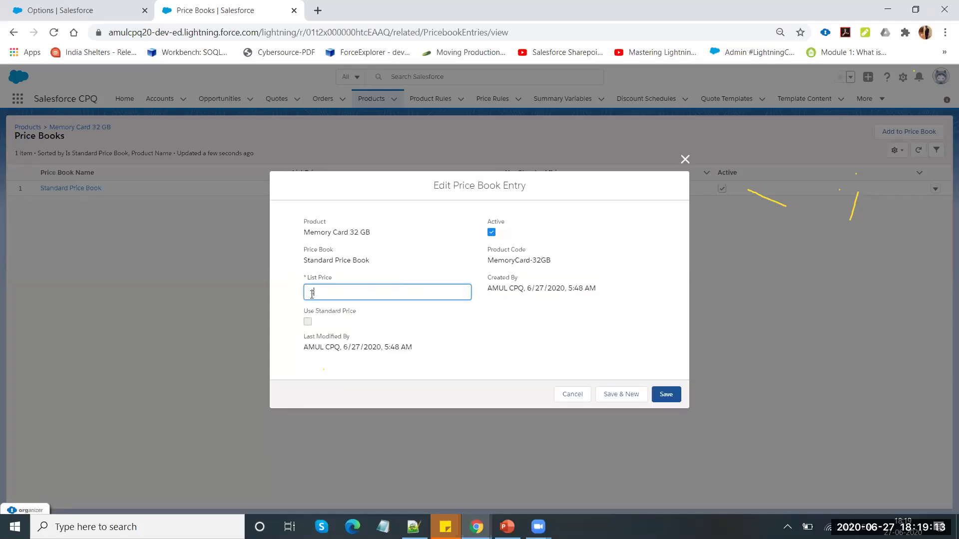
pyautogui.write('10')
pyautogui.click(667, 395)
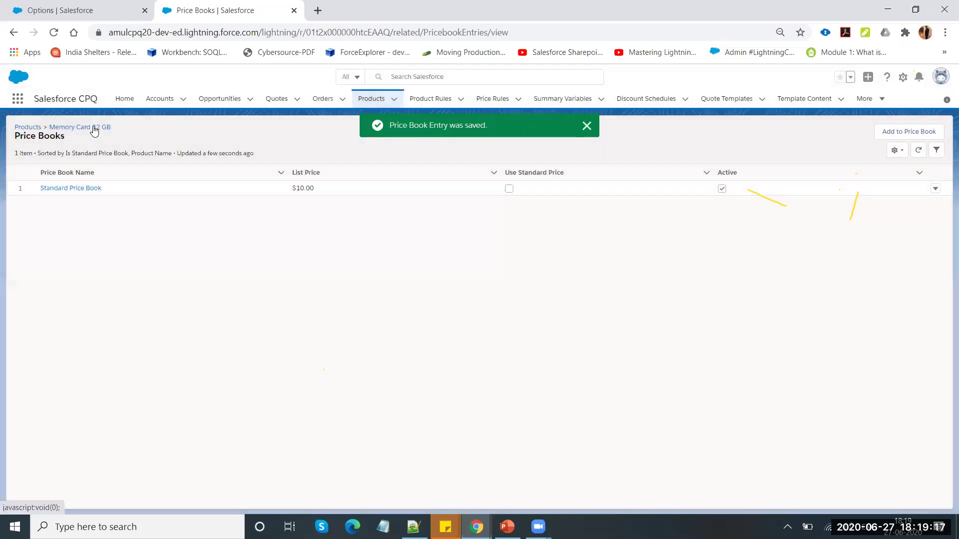
# Open the Memory Card 128 GB option record from the options of the Canon 20 Megapixel Digi Cam product
pyautogui.click(93, 127)
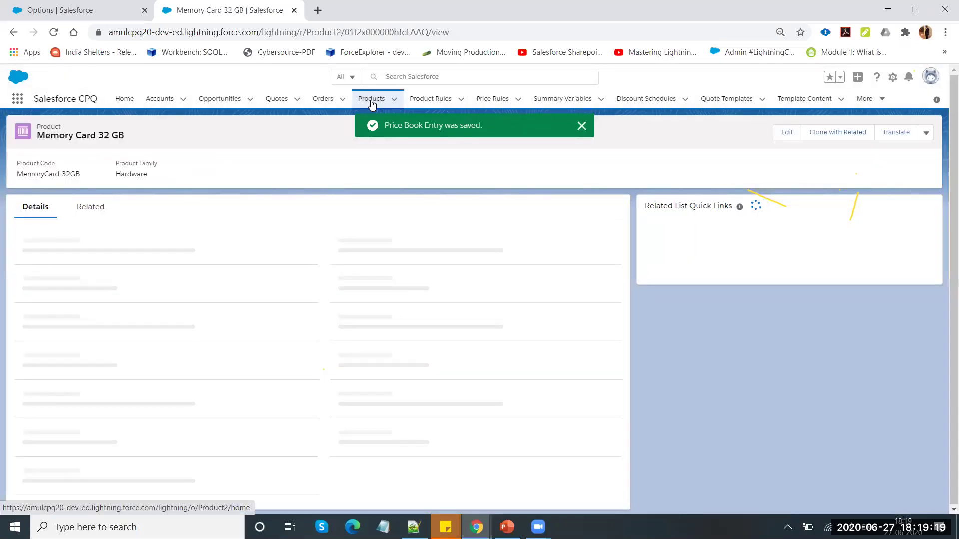
pyautogui.click(371, 100)
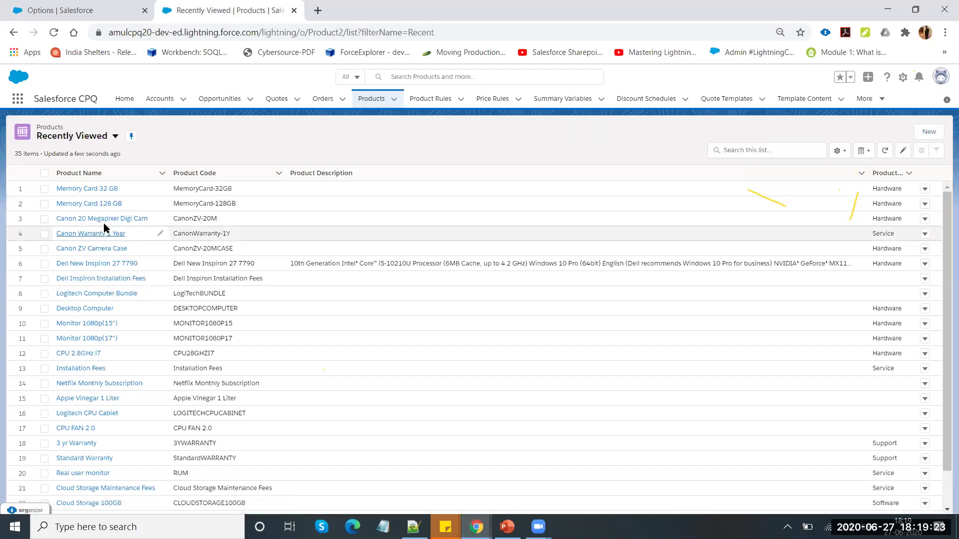
pyautogui.click(103, 220)
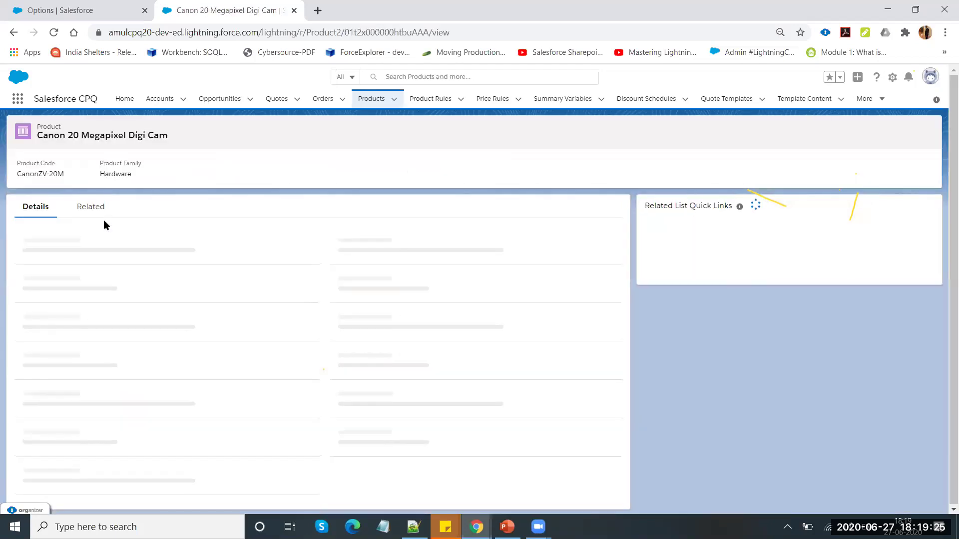
pyautogui.click(766, 224)
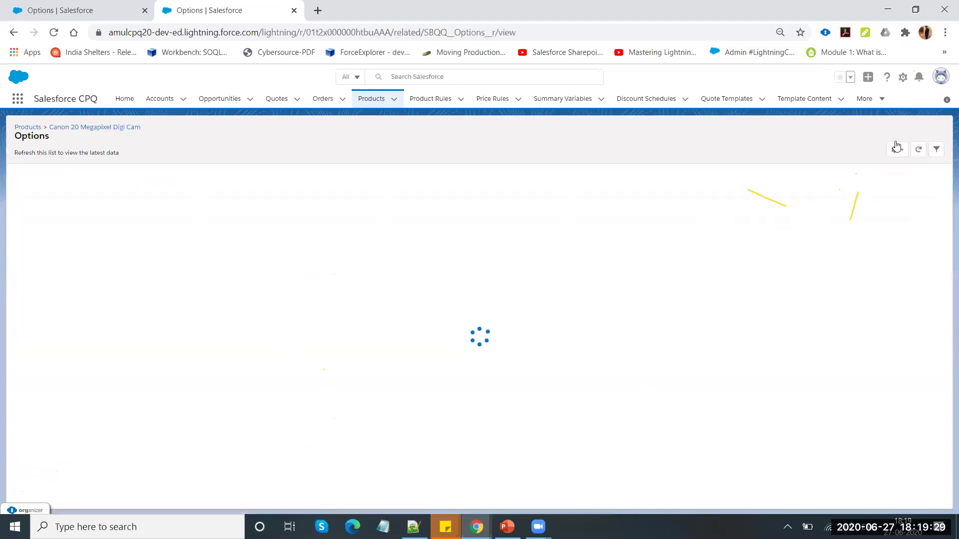
pyautogui.click(868, 132)
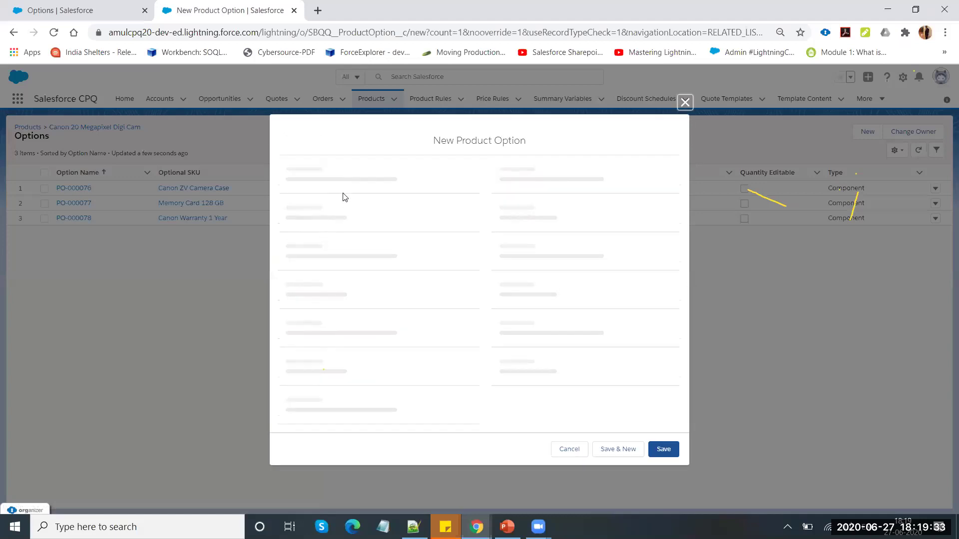
pyautogui.click(569, 474)
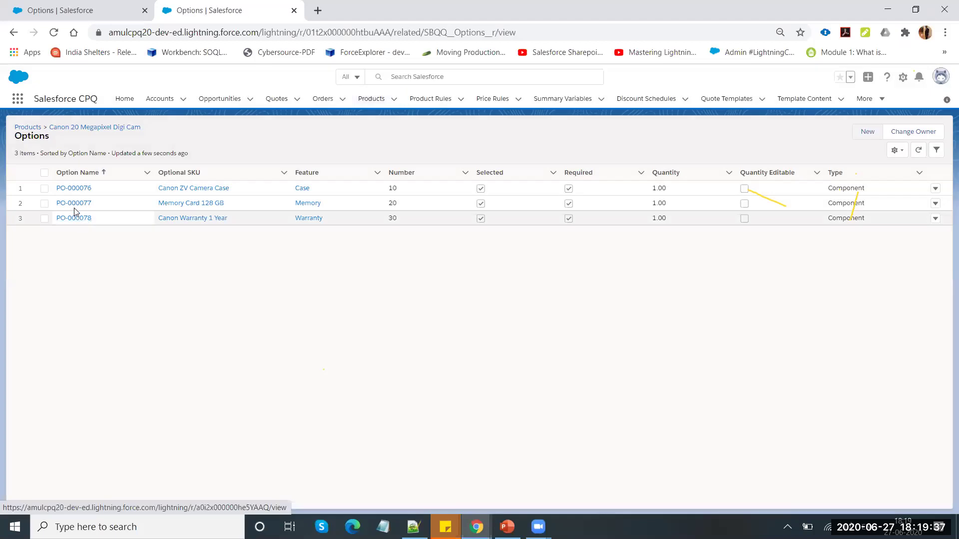
pyautogui.click(73, 204)
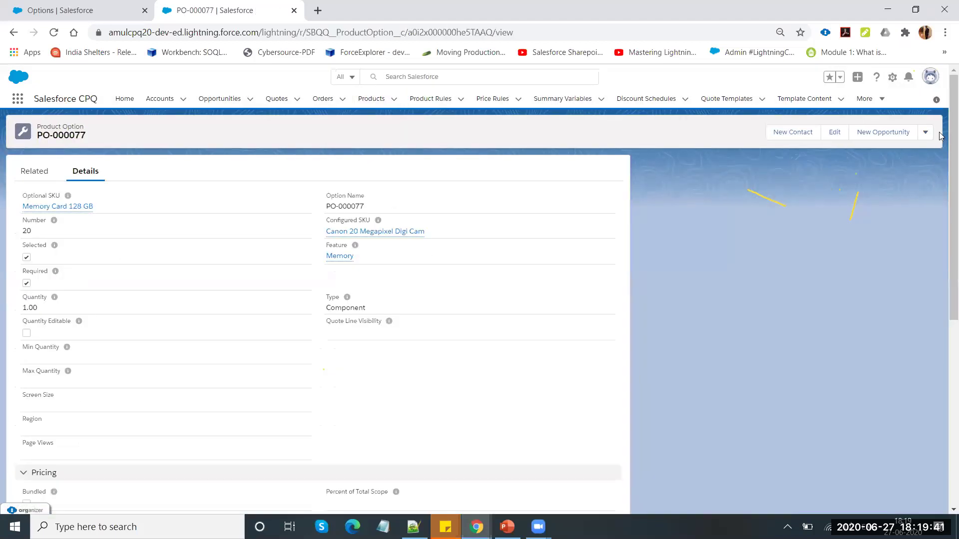
# Clone the Memory Card 128 GB option, clear Required and Selected on the copy, and set its number to 30
pyautogui.click(925, 134)
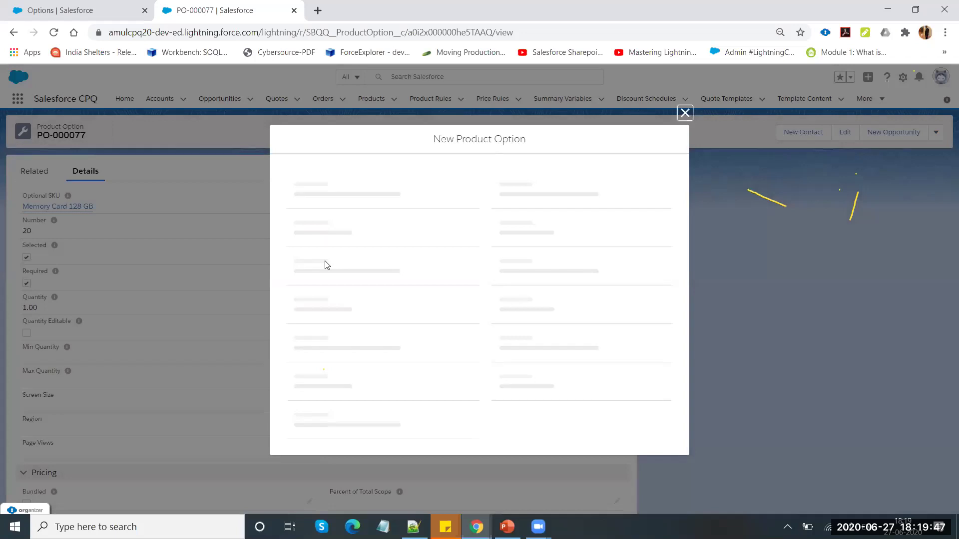
pyautogui.click(308, 272)
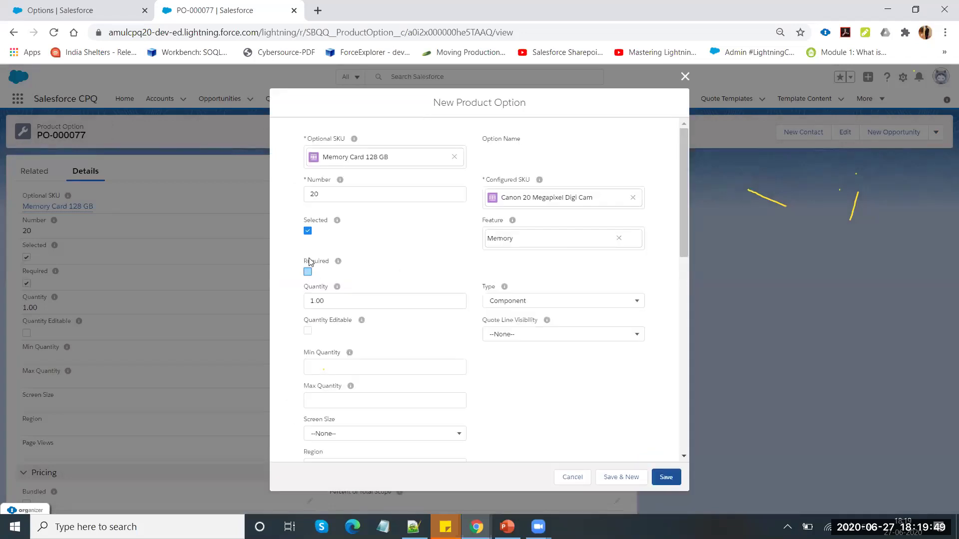
pyautogui.click(308, 231)
pyautogui.click(305, 199)
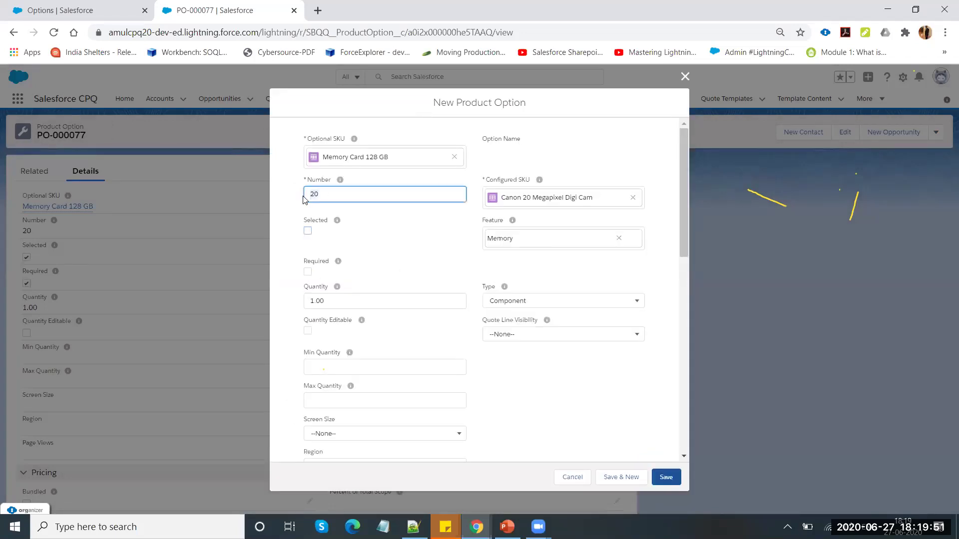
pyautogui.write('3')
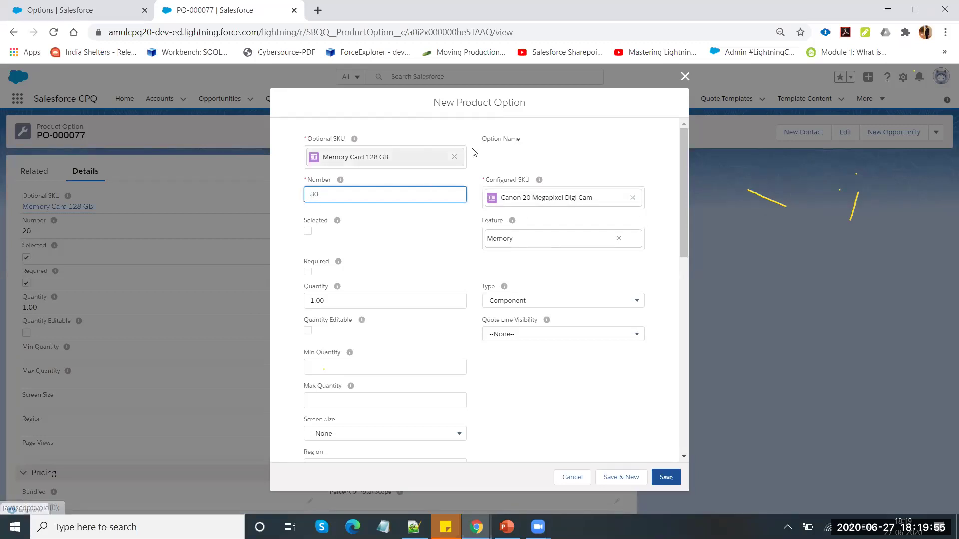
# Replace the cloned option's Optional SKU with Memory Card 32 GB and save the new product option
pyautogui.click(454, 156)
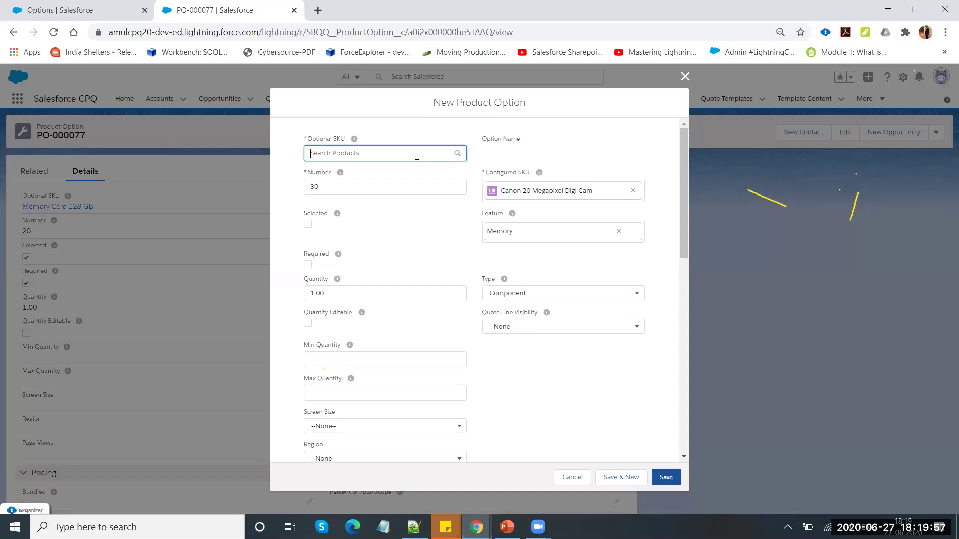
pyautogui.write('m')
pyautogui.press('BackSpace')
pyautogui.write('3')
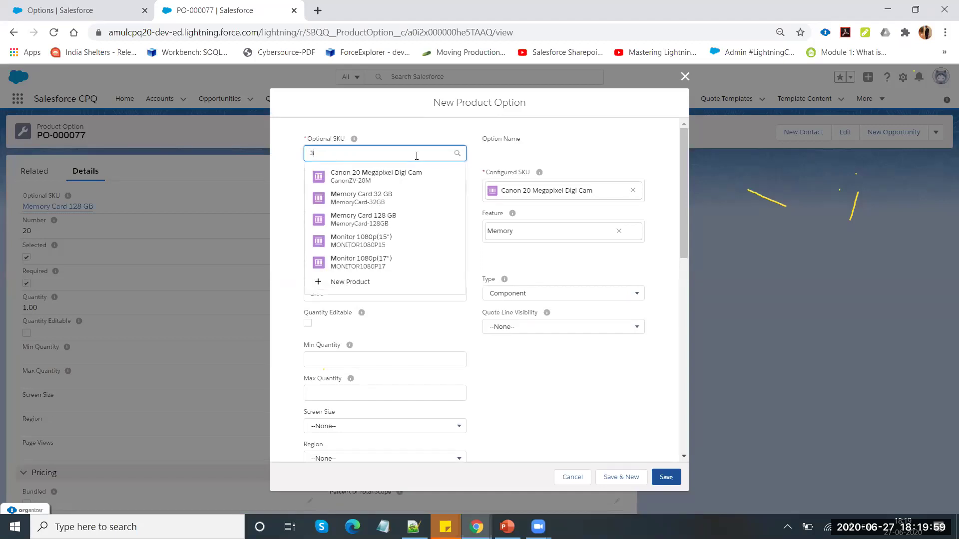
pyautogui.write('2')
pyautogui.click(385, 194)
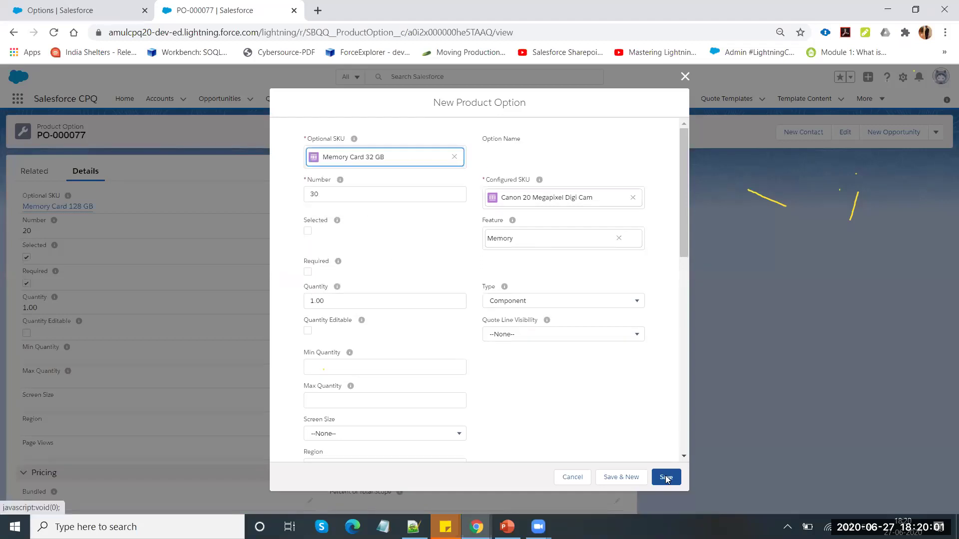
pyautogui.click(669, 483)
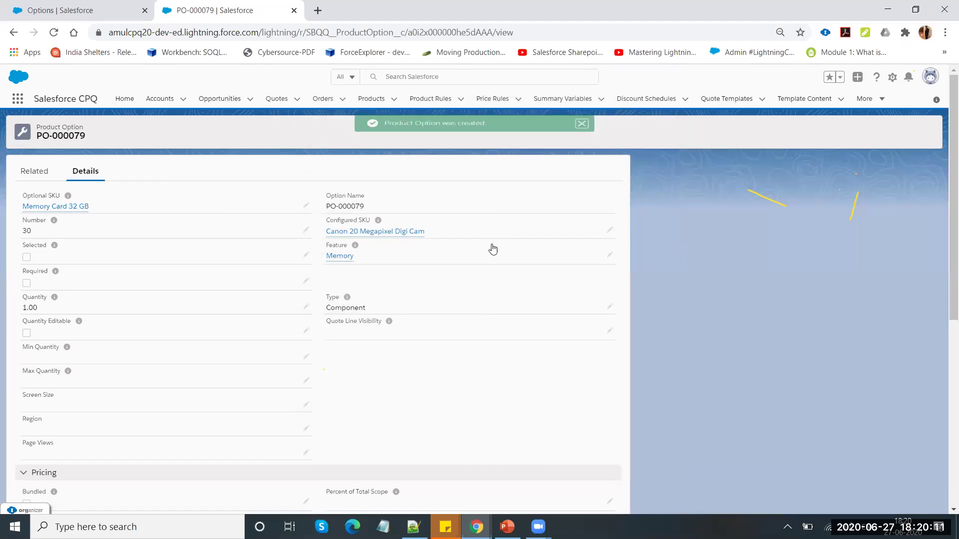
# Return to the quote's product selection, search for canon and select Canon 20 Megapixel Digi Cam for configuration
pyautogui.hotkey('alt', 'Tab')
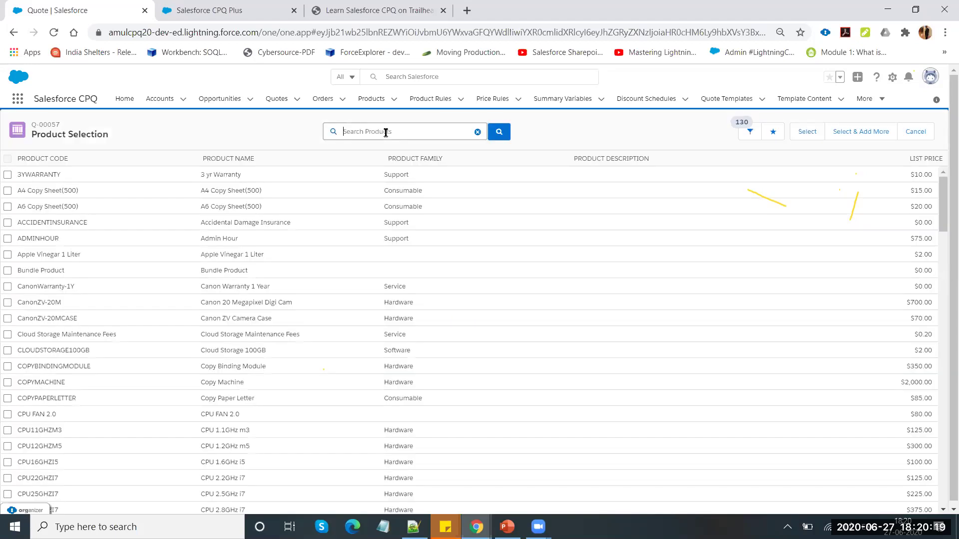
pyautogui.write('cnnonon')
pyautogui.press('Return')
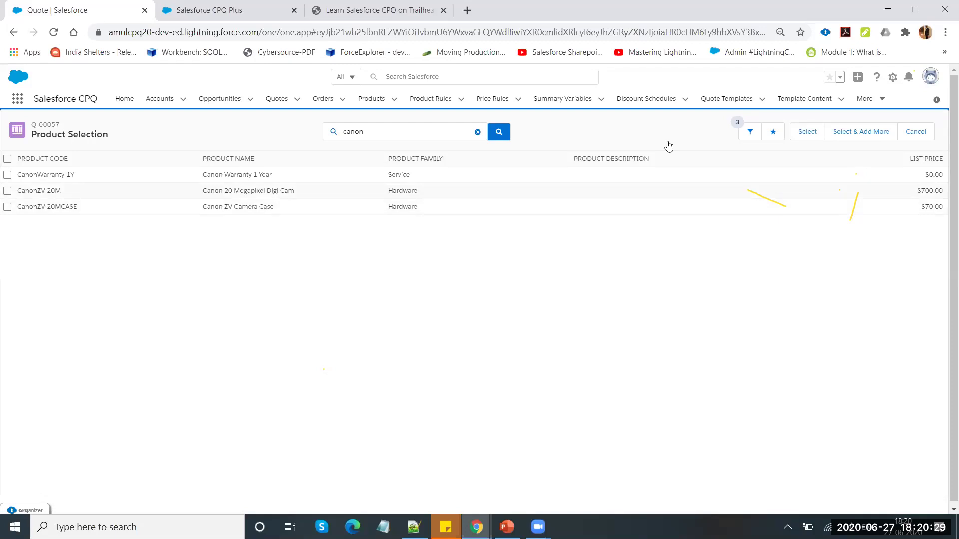
pyautogui.click(545, 194)
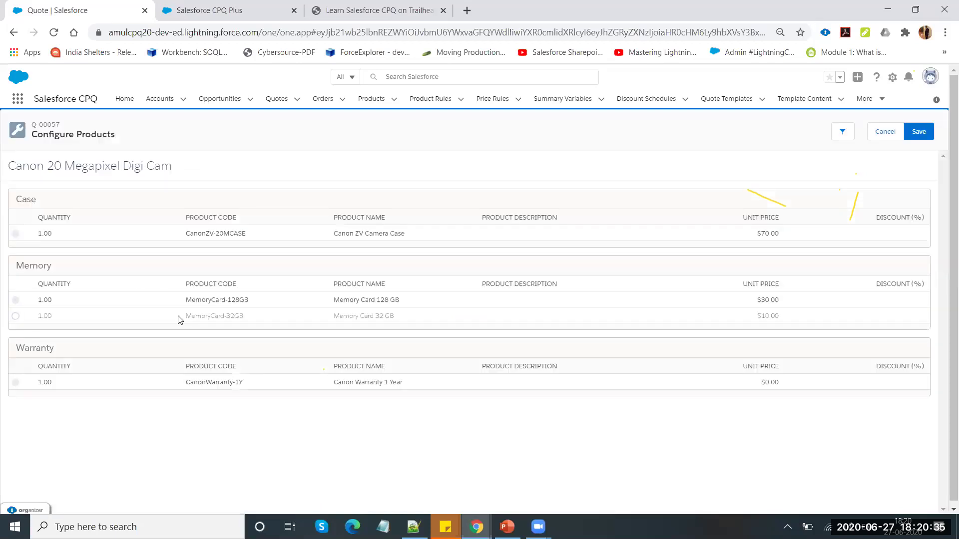
# Choose Memory Card 32 GB in the bundle's Memory feature and try to save the configuration
pyautogui.click(15, 316)
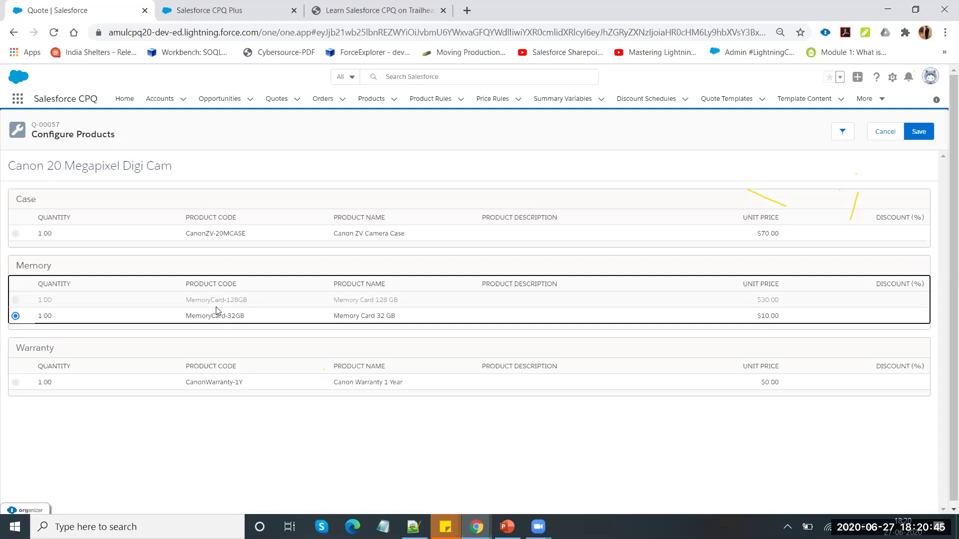
pyautogui.click(917, 139)
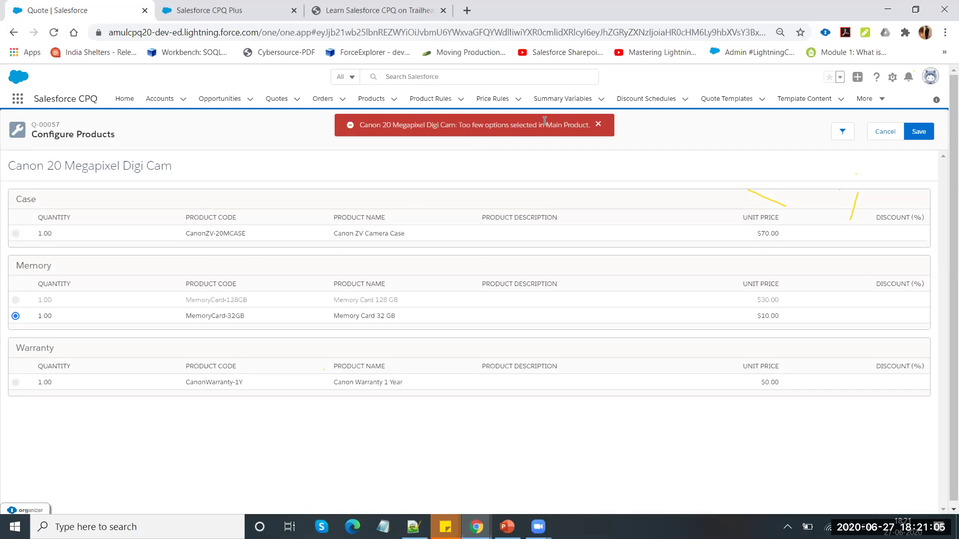
# Open the features of the Canon 20 Megapixel Digi Cam product and delete the Main Product feature
pyautogui.click(220, 9)
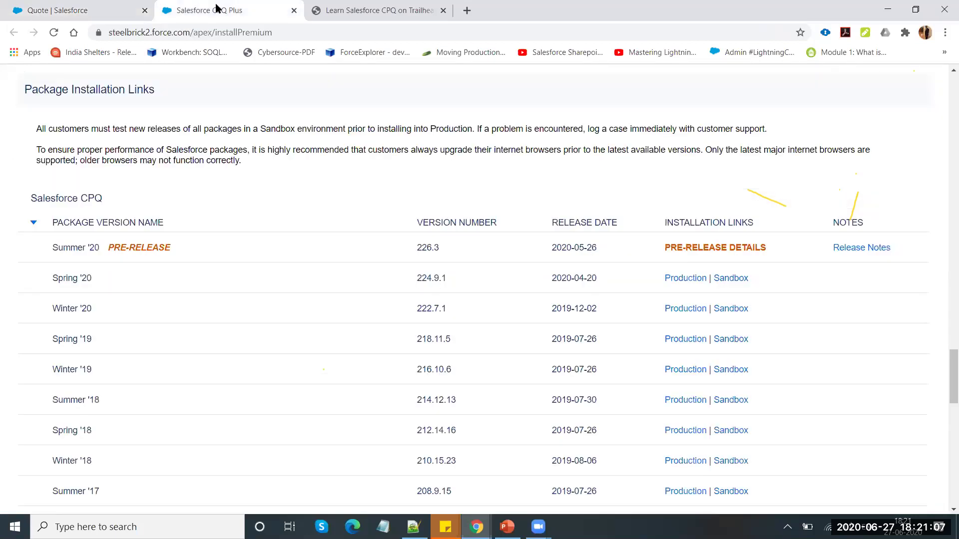
pyautogui.click(113, 16)
pyautogui.hotkey('alt', 'Tab')
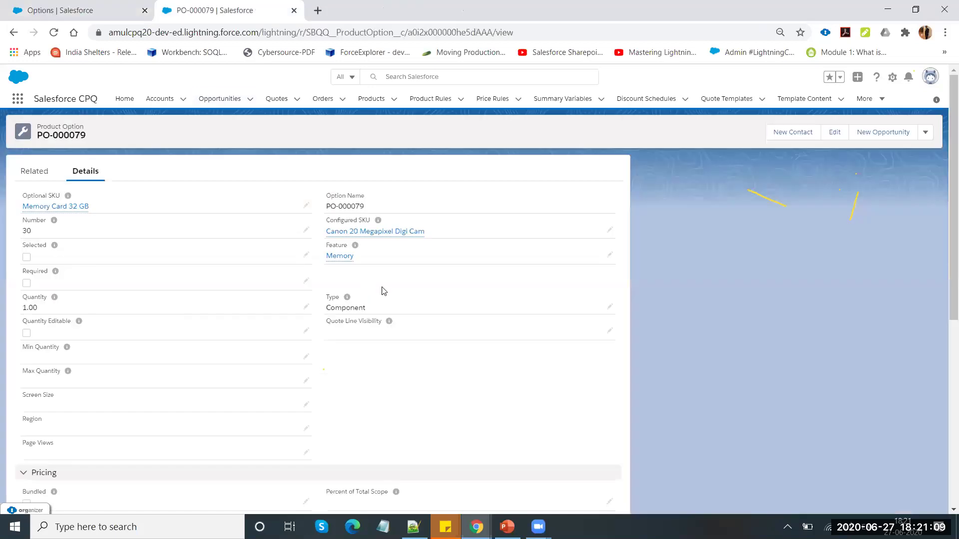
pyautogui.click(358, 233)
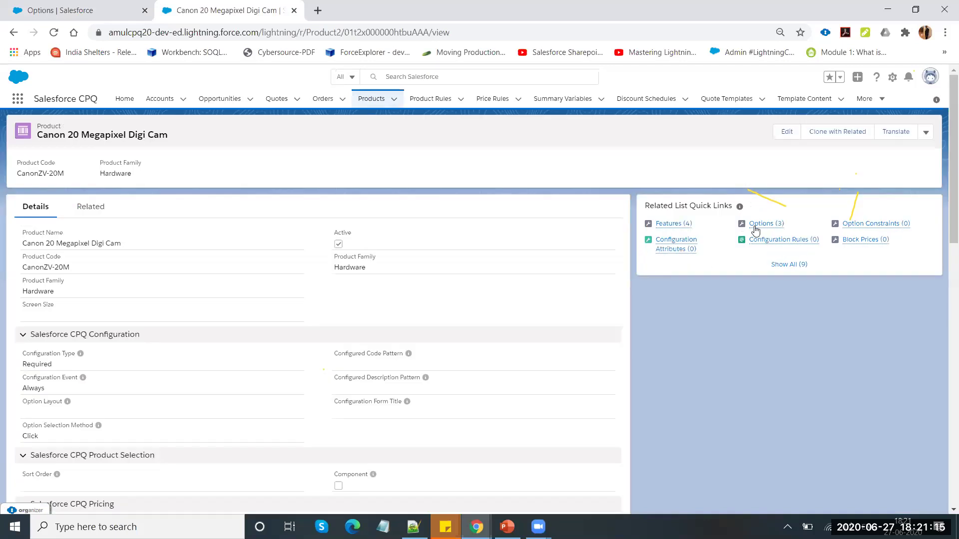
pyautogui.click(676, 224)
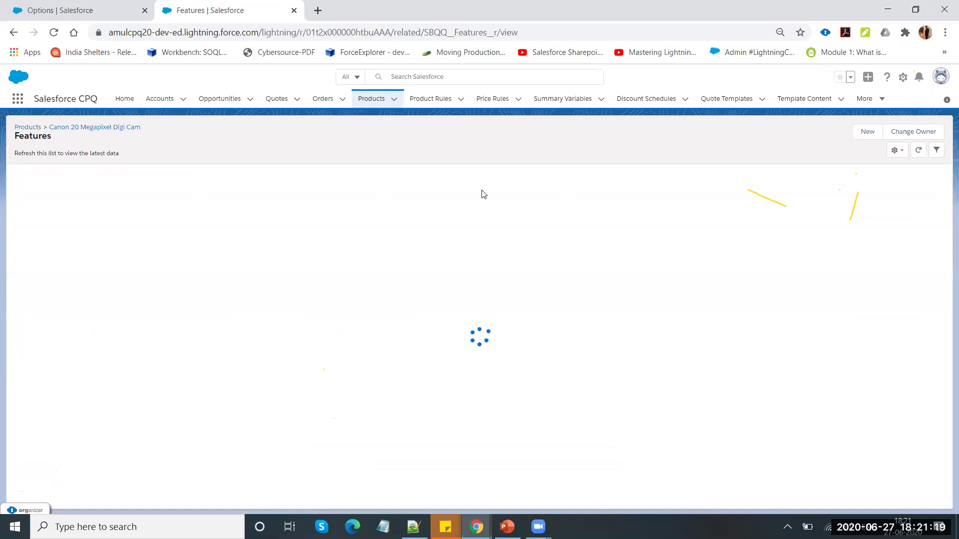
pyautogui.click(935, 190)
pyautogui.click(909, 226)
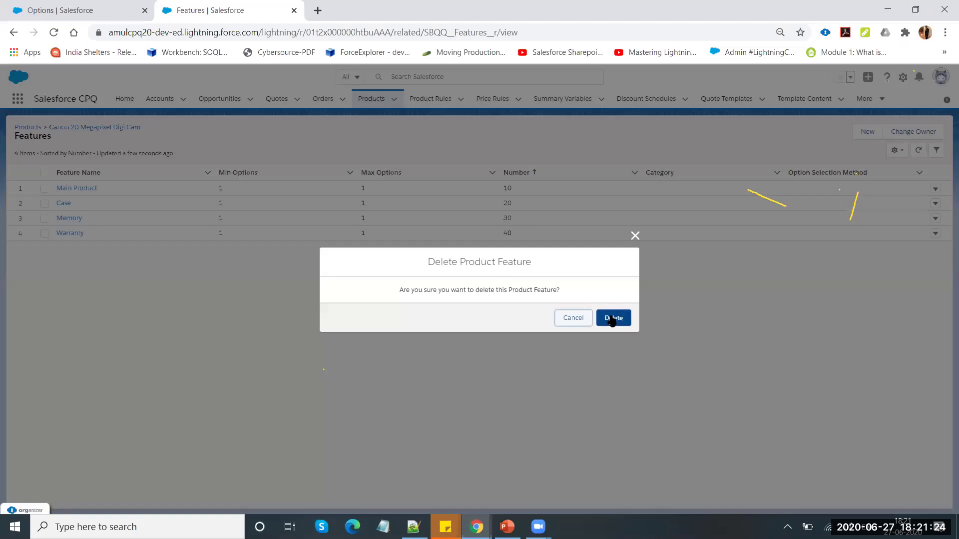
pyautogui.click(612, 319)
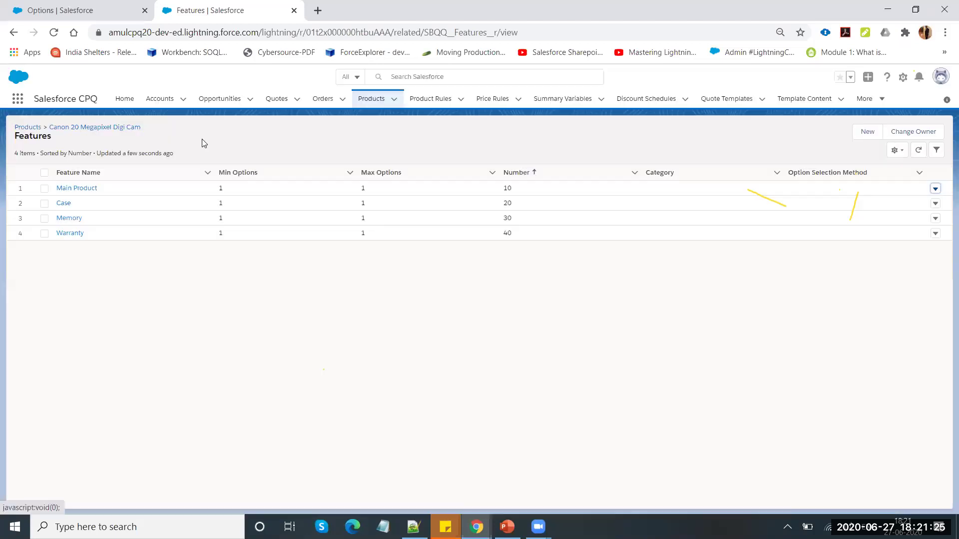
# Return to the quote and save the bundle configuration with Memory Card 32 GB
pyautogui.hotkey('alt', 'Tab')
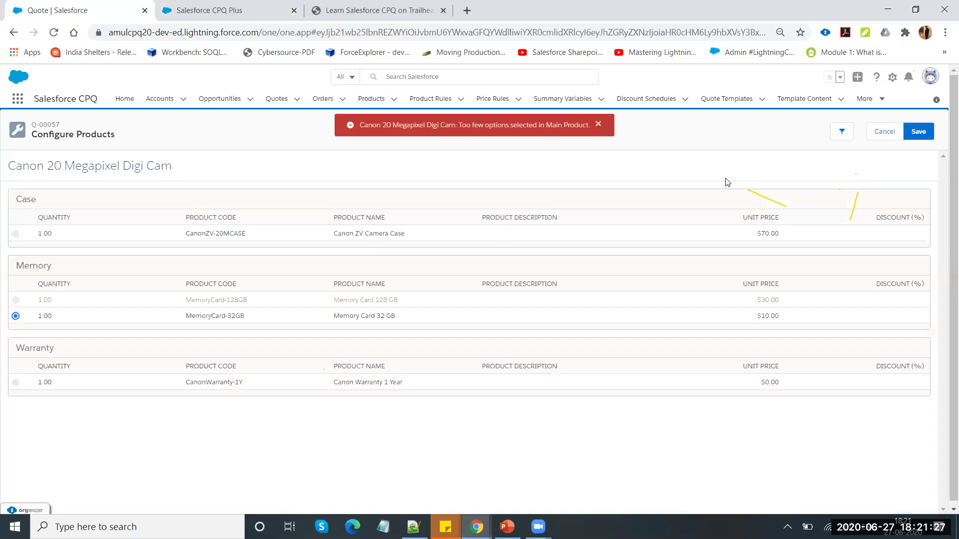
pyautogui.click(924, 132)
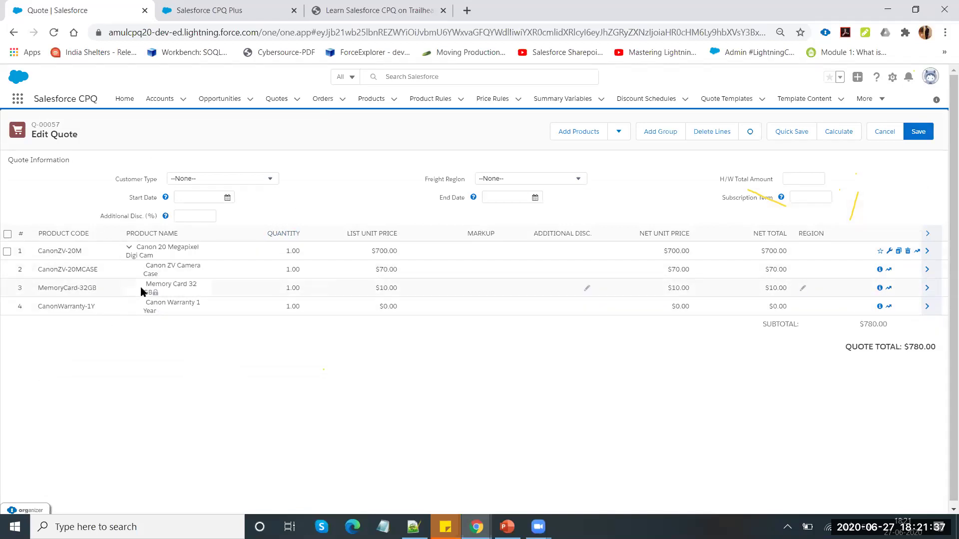
# Give the Canon 20 Megapixel Digi Cam line a 10% additional discount, recalculate the totals and save the quote
pyautogui.click(588, 252)
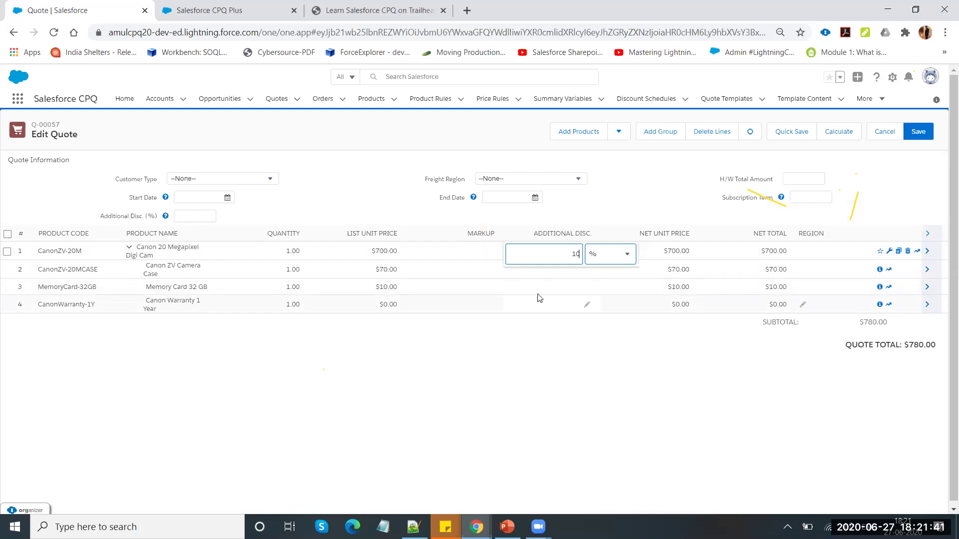
pyautogui.click(733, 292)
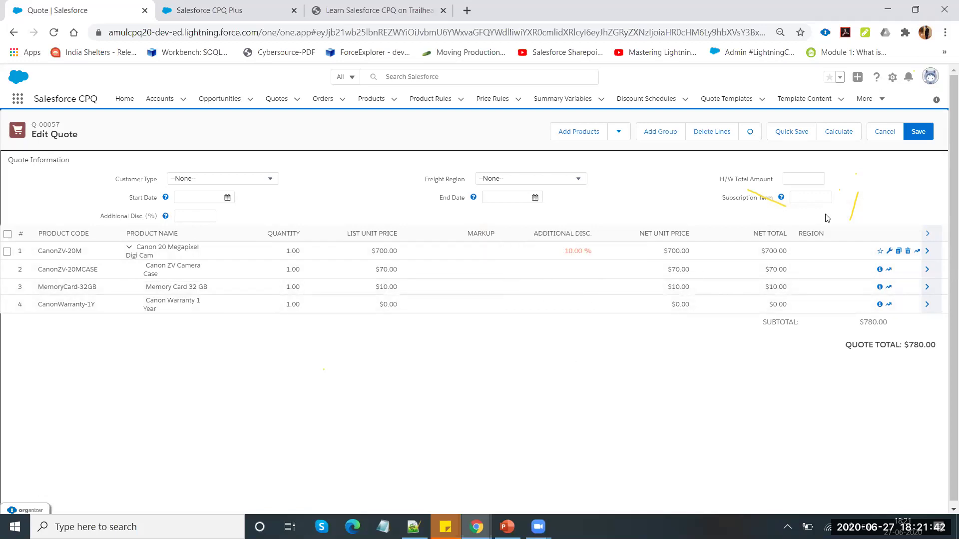
pyautogui.click(839, 130)
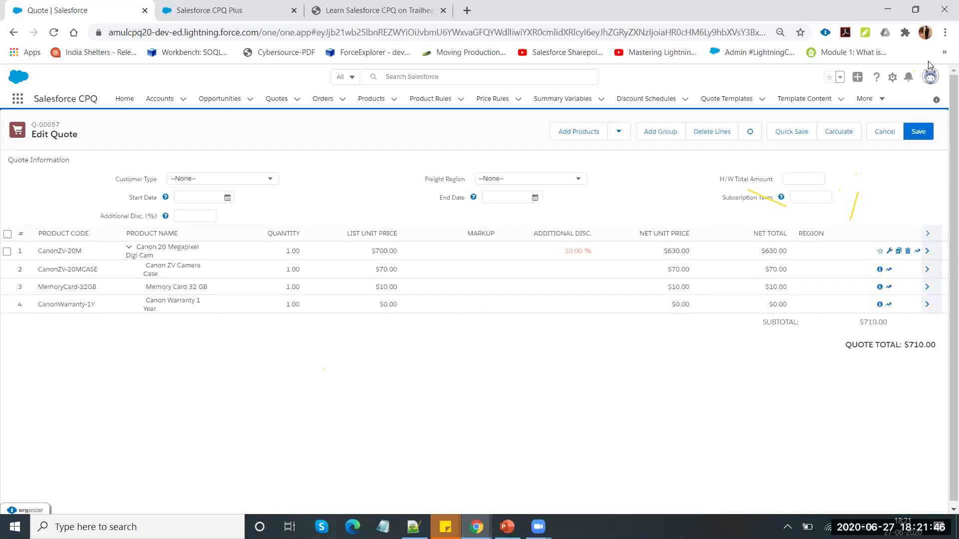
pyautogui.click(917, 132)
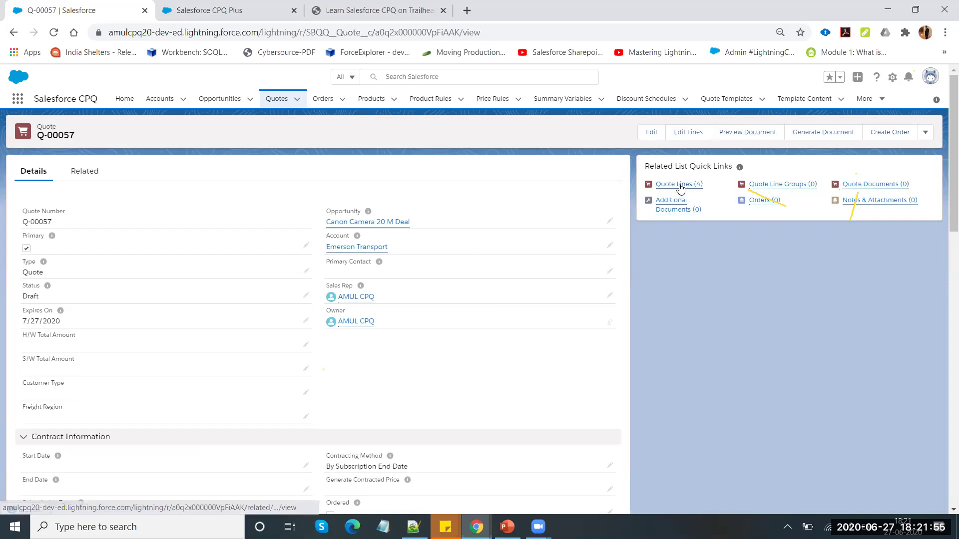
pyautogui.moveTo(684, 189)
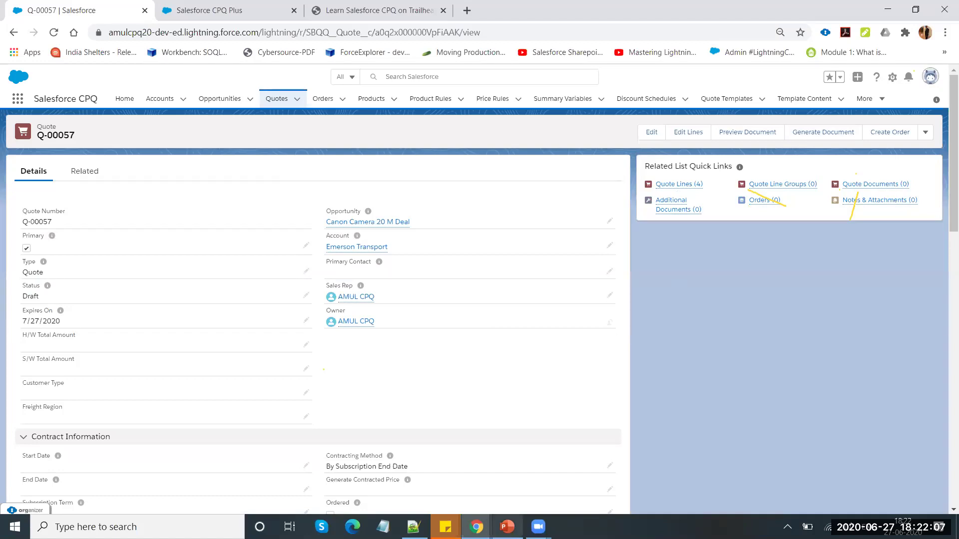
# Switch to the PowerPoint presentation and look over the Option Constraints and camera bundle demo slides
pyautogui.hotkey('alt', 'Tab')
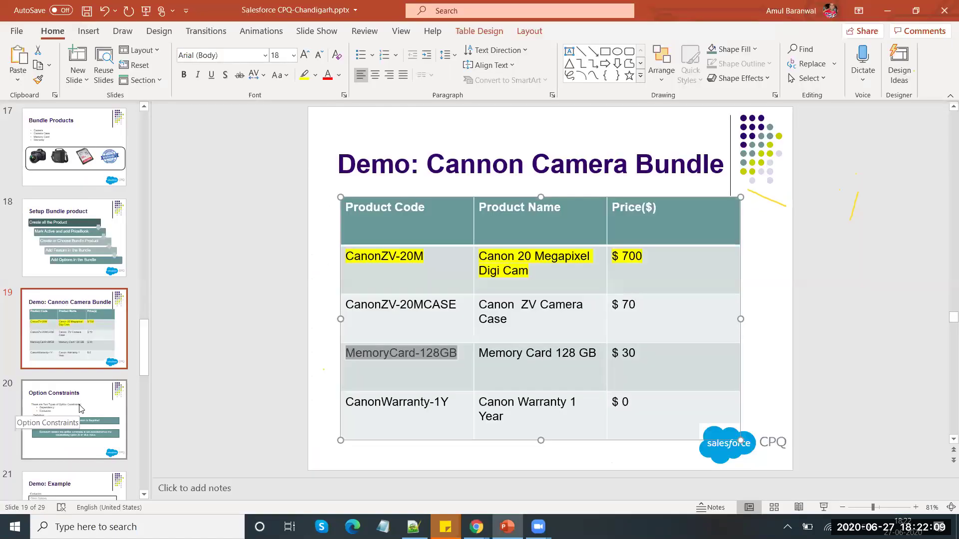
pyautogui.click(80, 408)
pyautogui.click(86, 338)
pyautogui.click(84, 408)
pyautogui.click(96, 326)
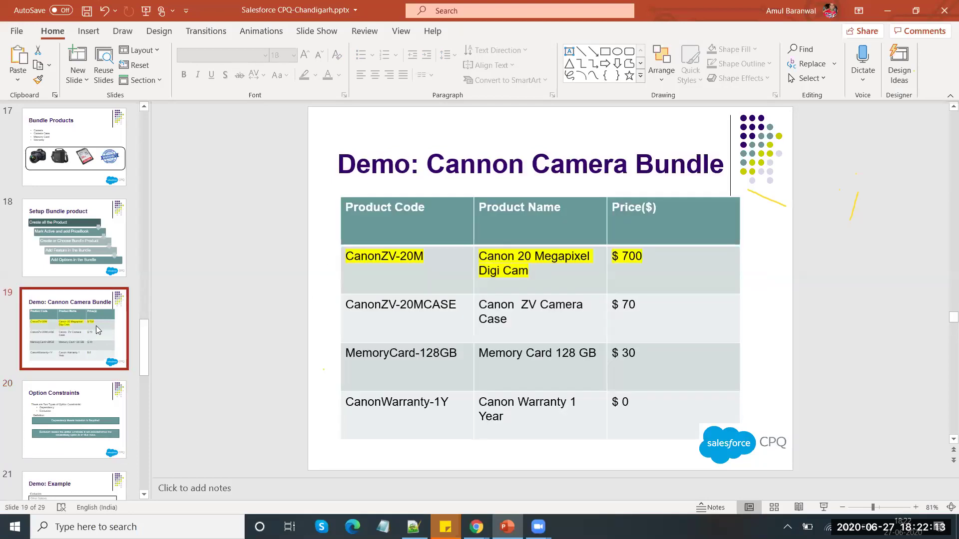
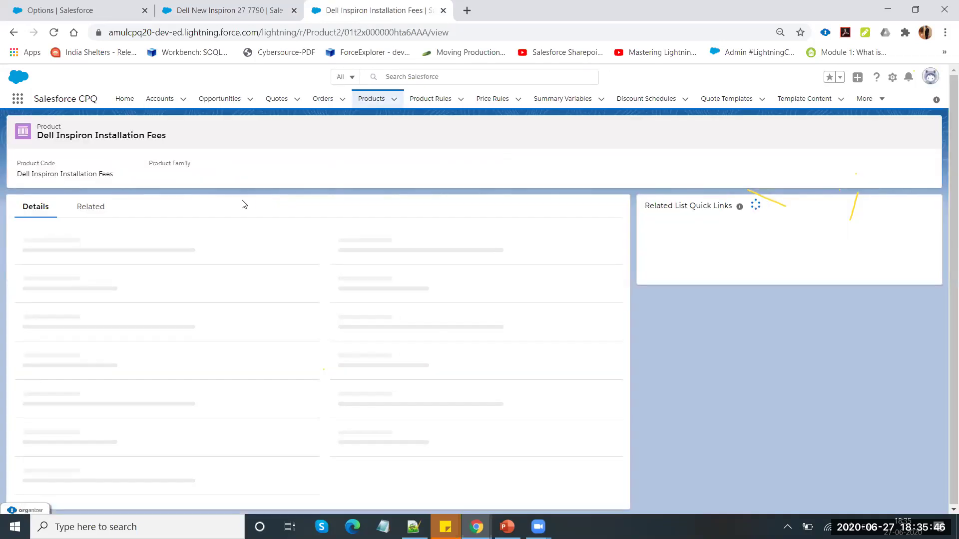
# Check the price book entry of the Dell New Inspiron 27 7790 product
pyautogui.click(247, 5)
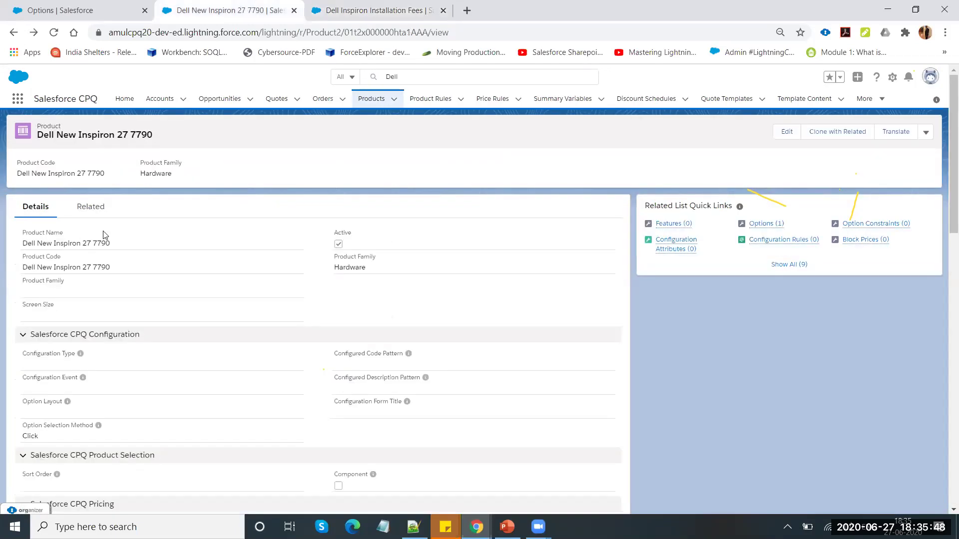
pyautogui.click(793, 267)
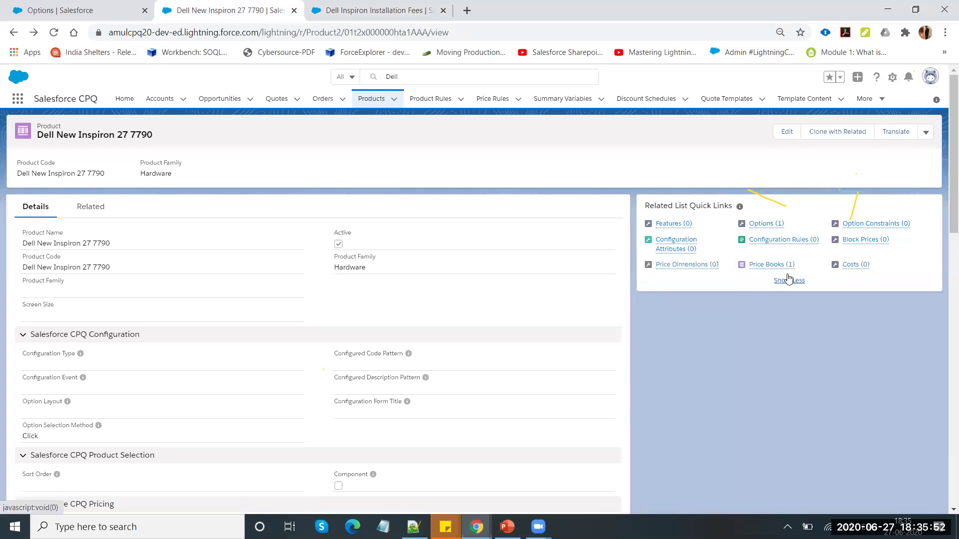
pyautogui.moveTo(780, 266)
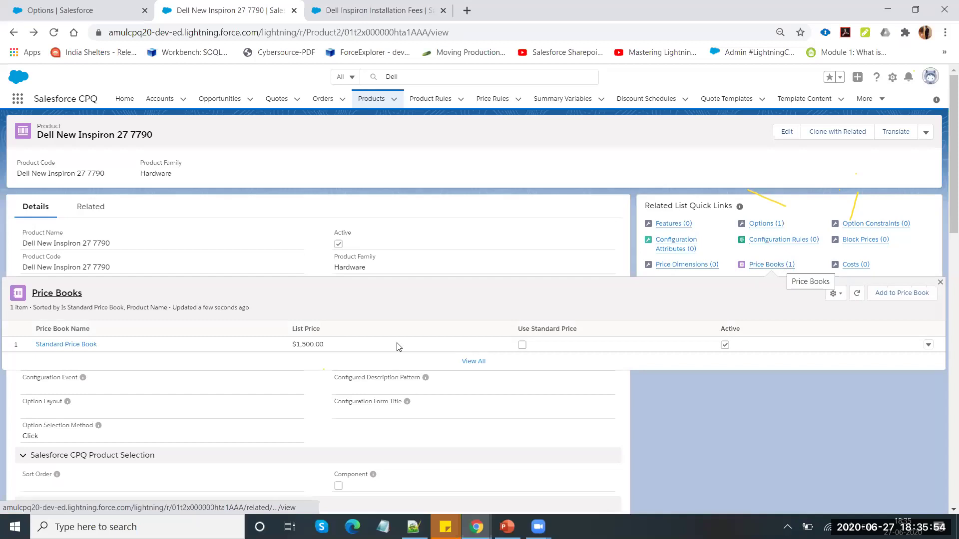
# Examine the Salesforce CPQ Pricing settings of the Dell Inspiron Installation Fees product
pyautogui.click(378, 10)
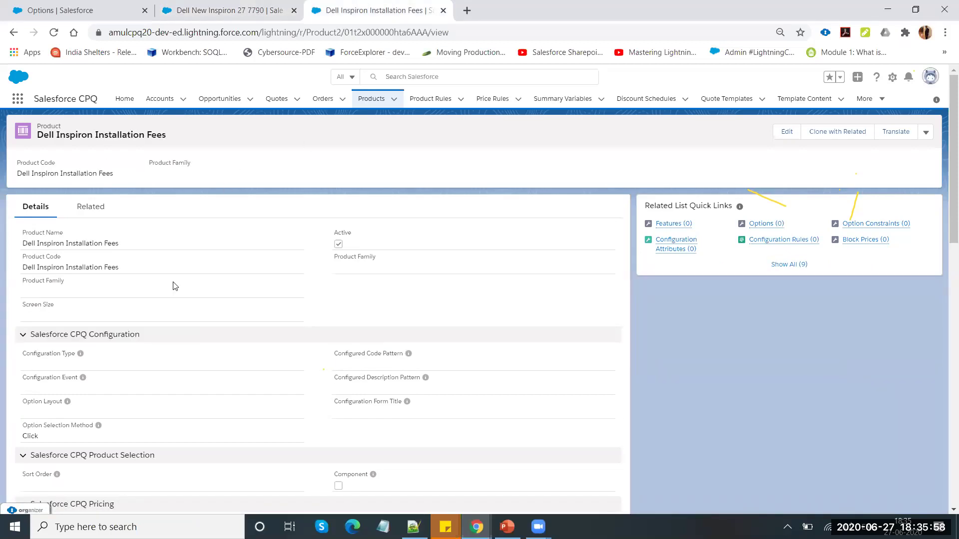
pyautogui.scroll(-3, 172, 285)
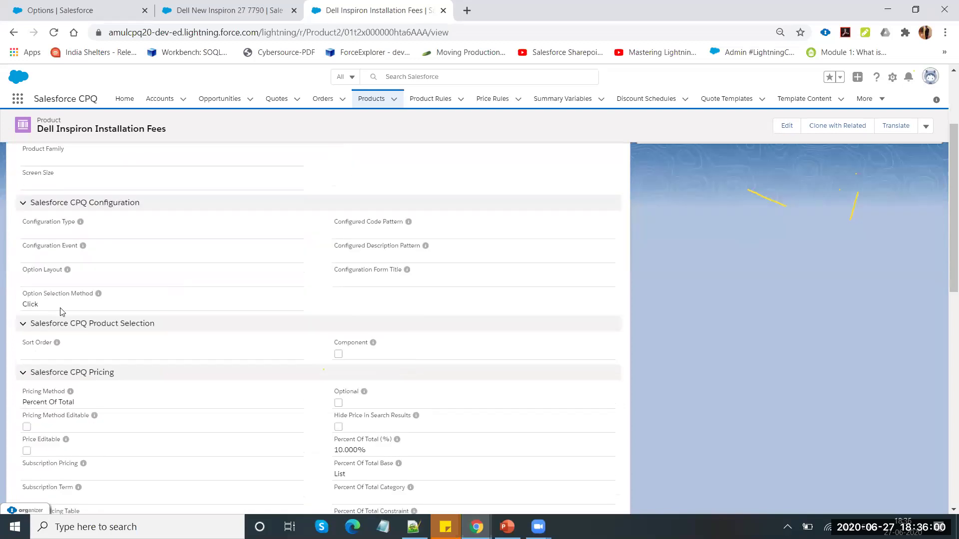
pyautogui.scroll(-2, 62, 312)
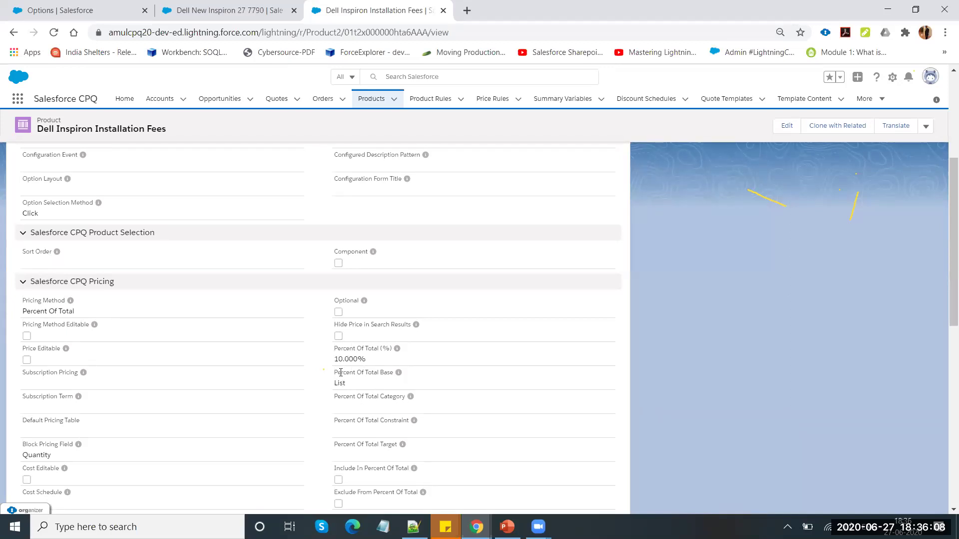
# Compare the Dell New Inspiron 27 7790 product record with the Dell Inspiron Installation Fees record
pyautogui.click(242, 10)
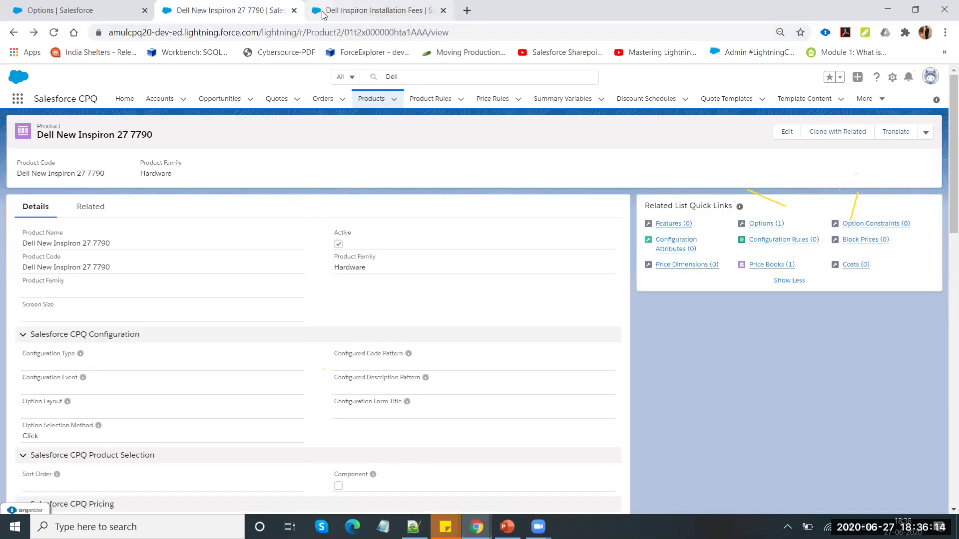
pyautogui.click(351, 5)
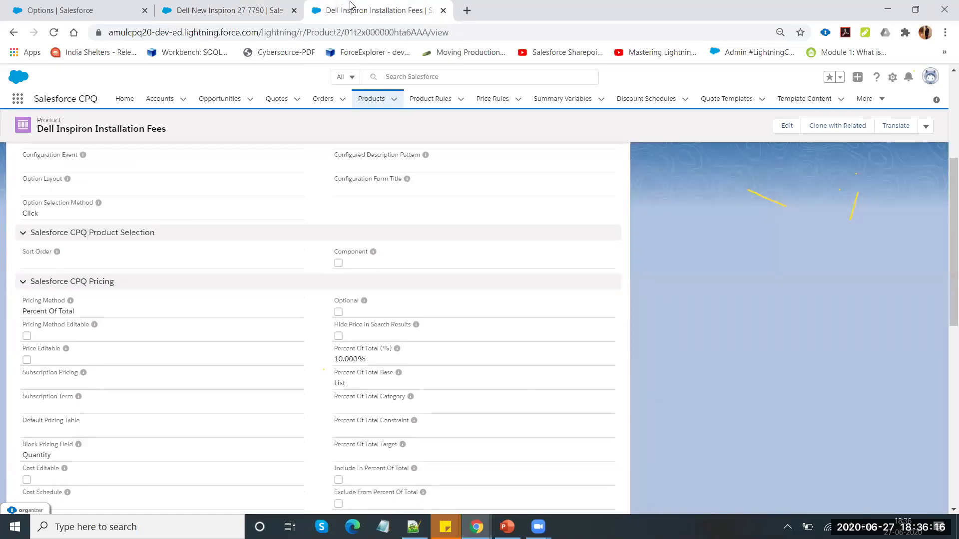
pyautogui.click(257, 8)
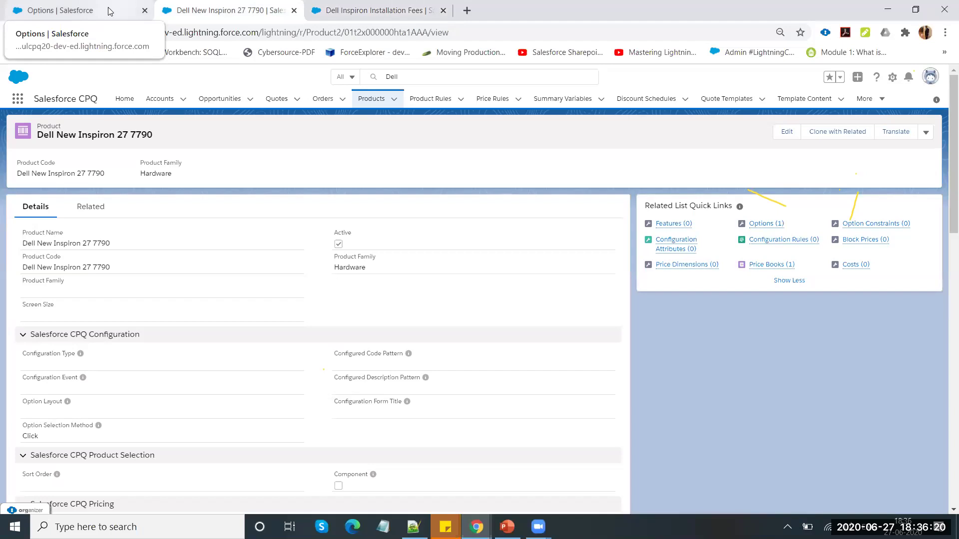
pyautogui.click(348, 7)
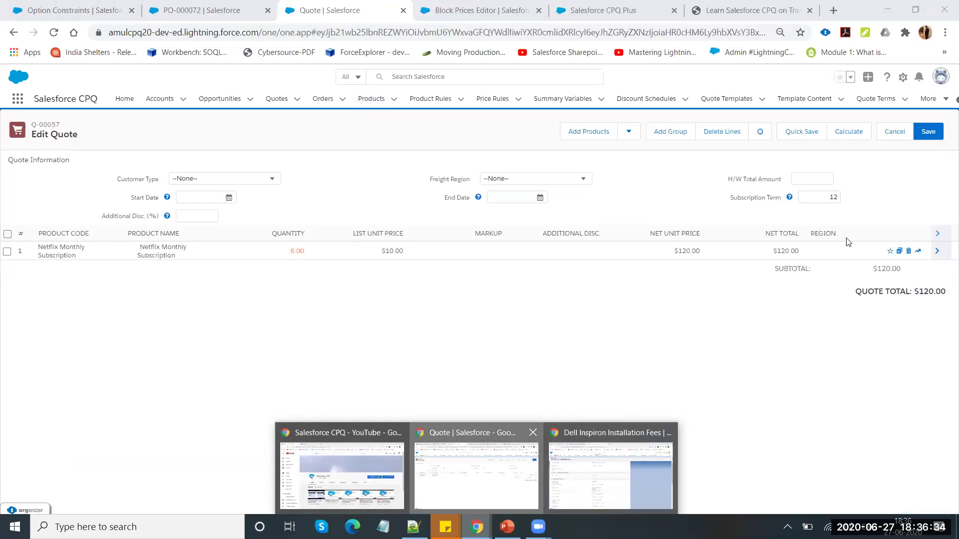
# Replace the Netflix Monthly Subscription line in the open quote with the Dell New Inspiron 27 7790 product
pyautogui.click(458, 478)
pyautogui.click(908, 251)
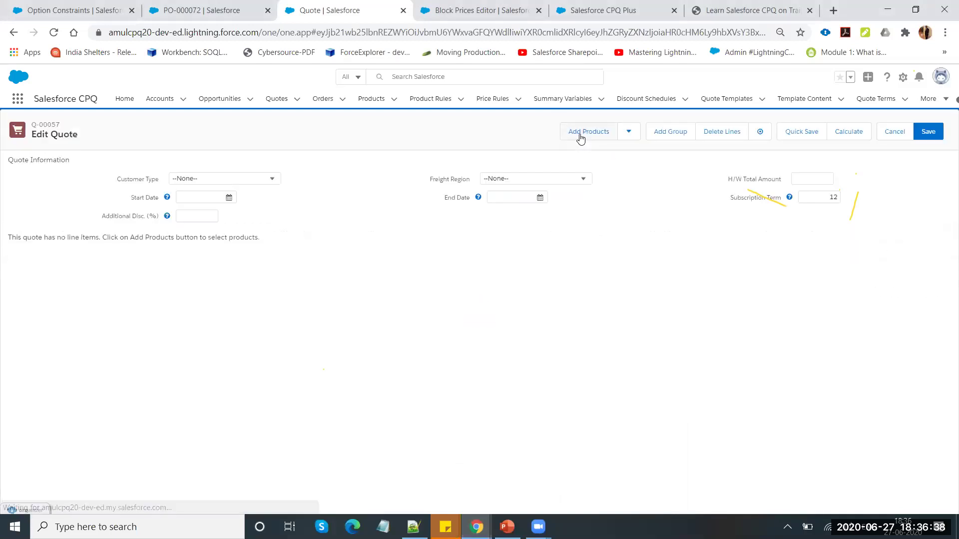
pyautogui.click(578, 138)
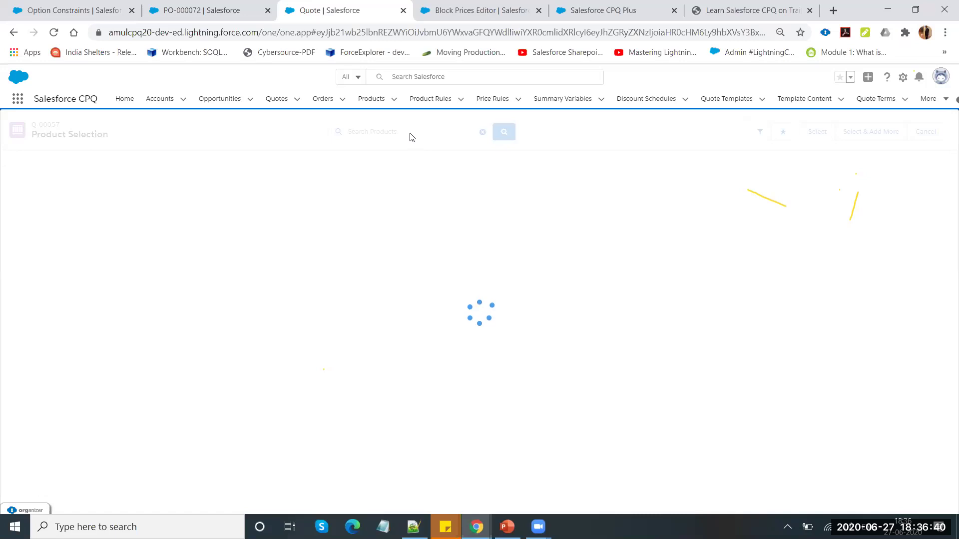
pyautogui.write('Deli')
pyautogui.press('Return')
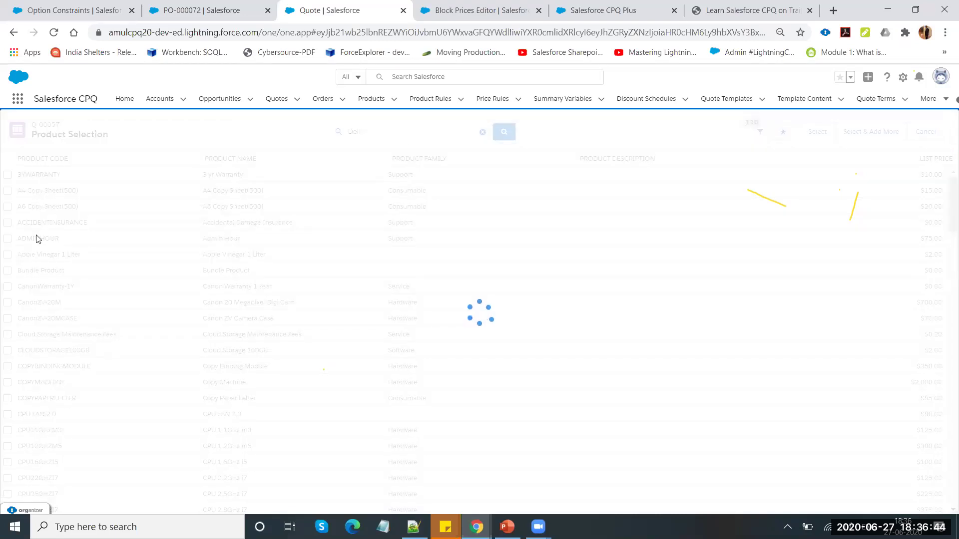
pyautogui.click(8, 223)
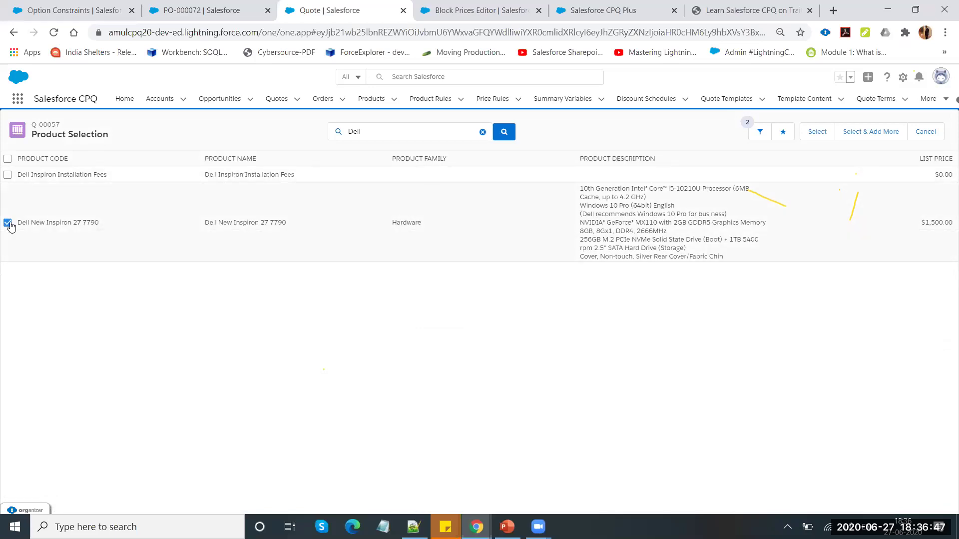
pyautogui.click(825, 132)
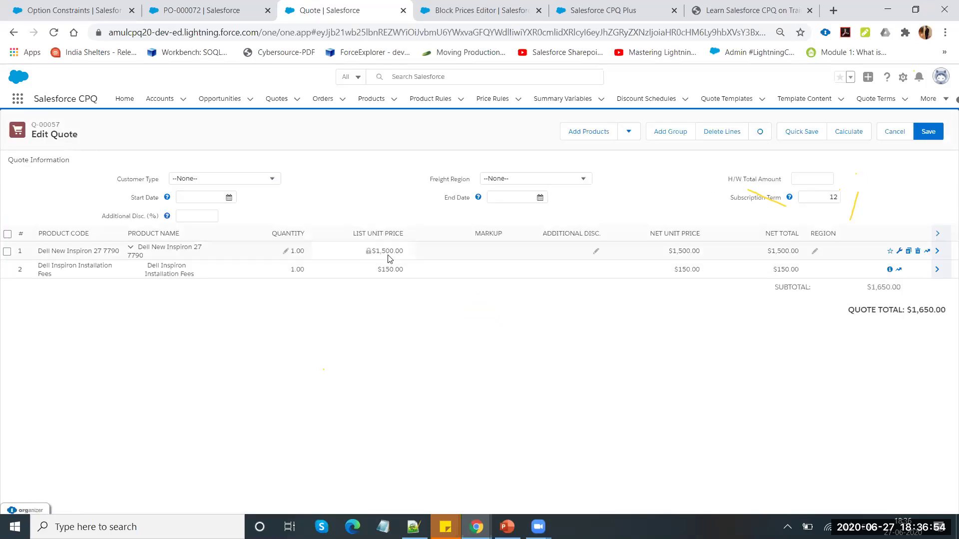
# Set the Dell New Inspiron 27 7790 line's quantity to 2 and quick-save the quote
pyautogui.click(286, 255)
pyautogui.write('2')
pyautogui.click(372, 293)
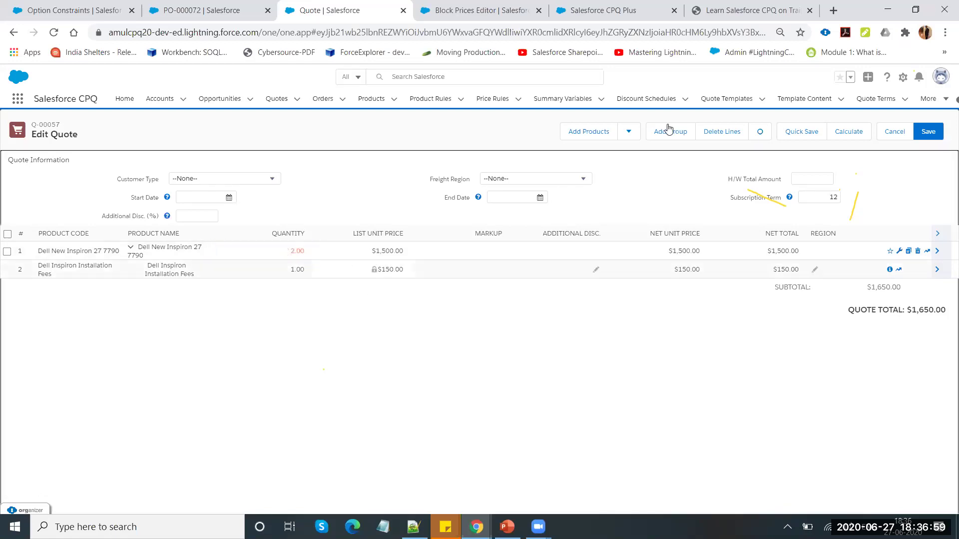
pyautogui.click(808, 135)
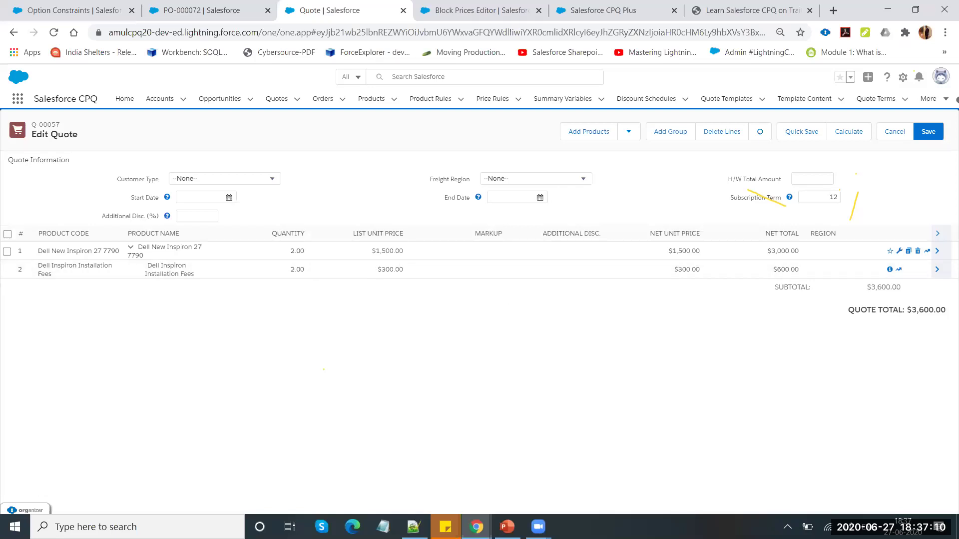
# Switch to the PowerPoint presentation and look over the slides from List Price through the two Quote Template PDF slides
pyautogui.hotkey('alt', 'Tab')
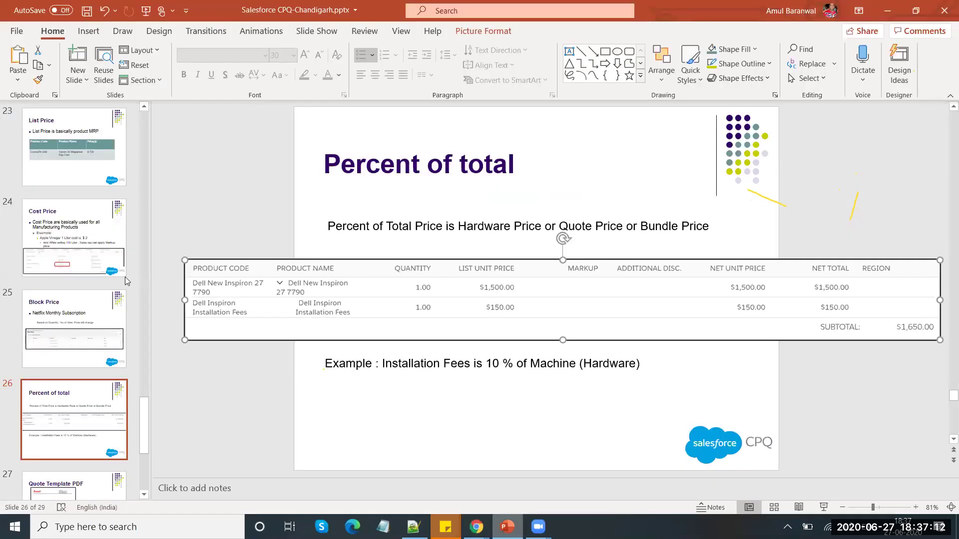
pyautogui.click(67, 153)
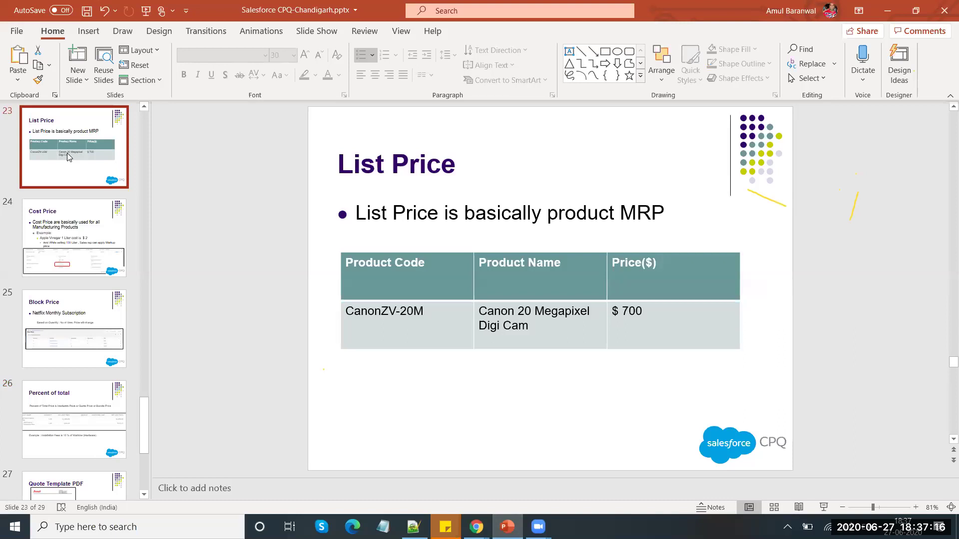
pyautogui.press('Down')
pyautogui.press('Down')
pyautogui.press('Down')
pyautogui.press('Down')
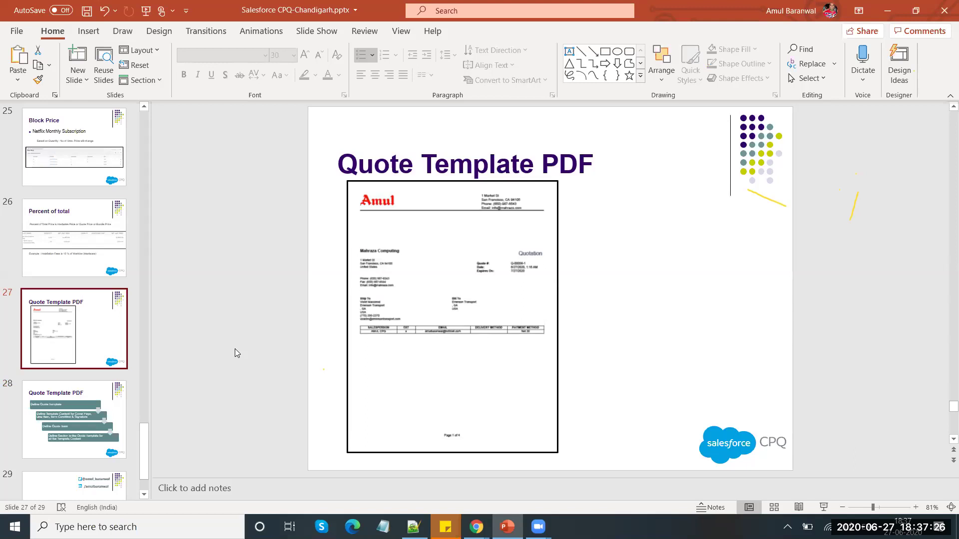
pyautogui.press('Down')
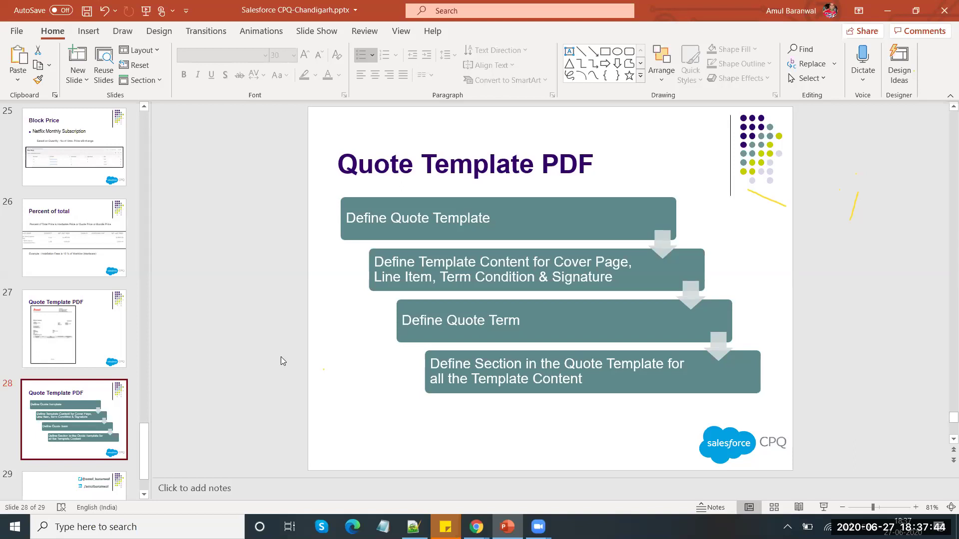
# Switch back to the quote in Chrome, save it and make its browser tab the first one
pyautogui.hotkey('alt', 'Tab')
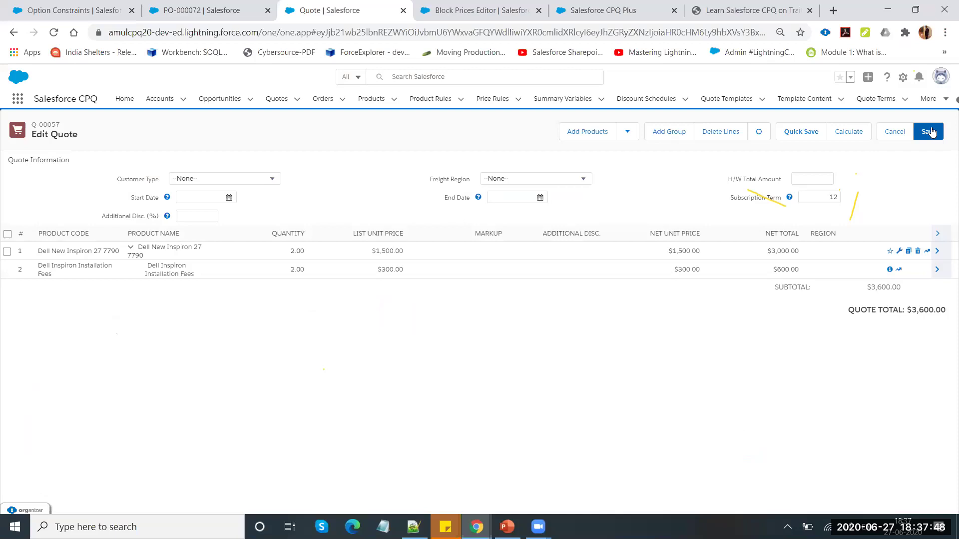
pyautogui.click(929, 132)
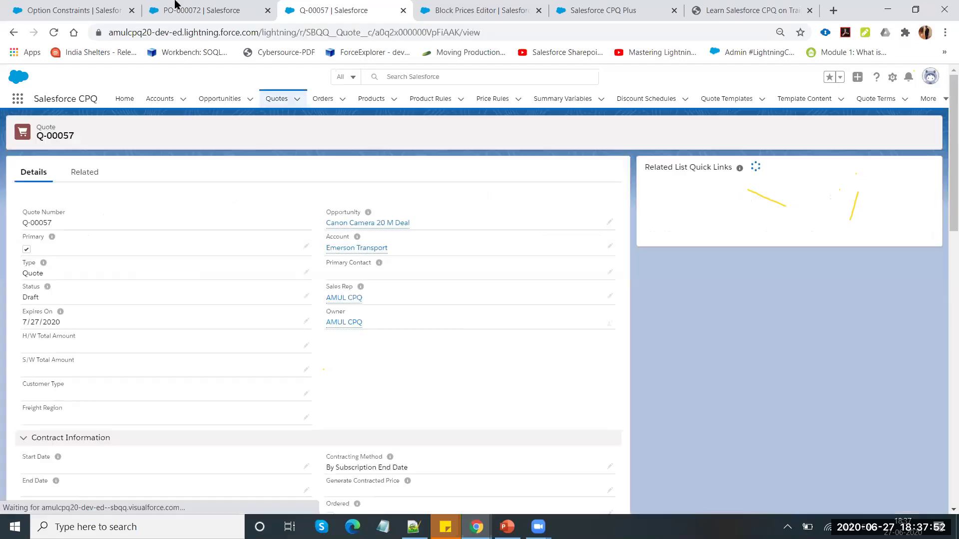
pyautogui.moveTo(330, 11); pyautogui.dragTo(108, 11)
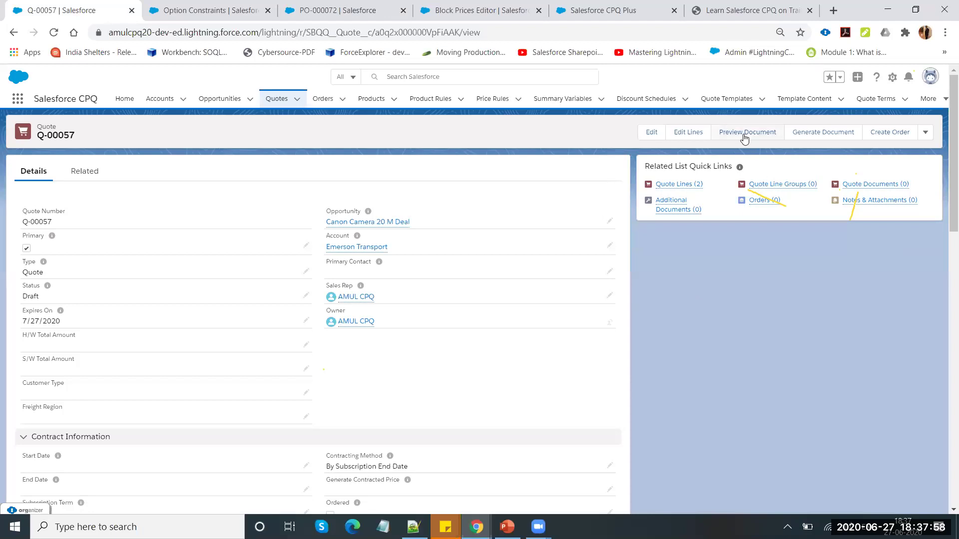
# Start generating the quote's document, preview it and examine the cover page with company, quote, shipping and billing details
pyautogui.click(809, 134)
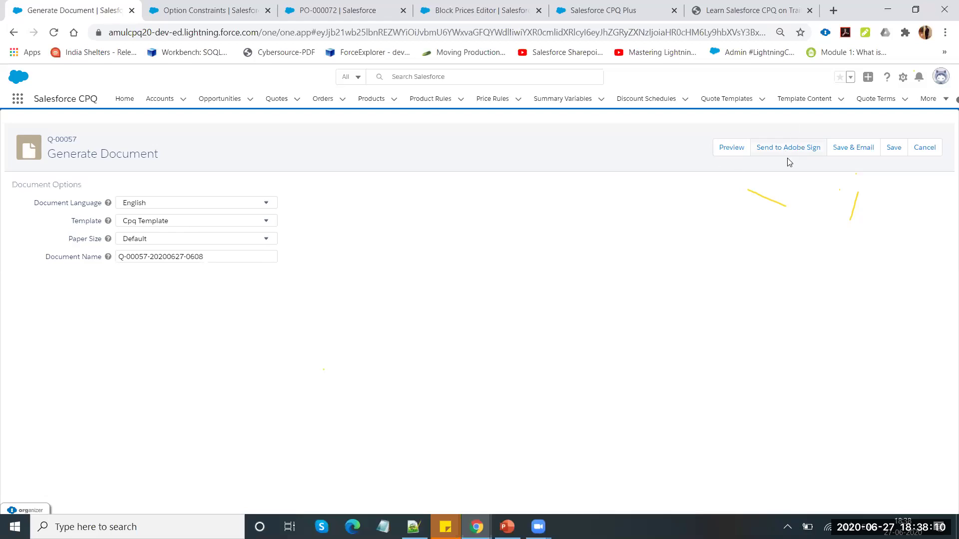
pyautogui.click(723, 152)
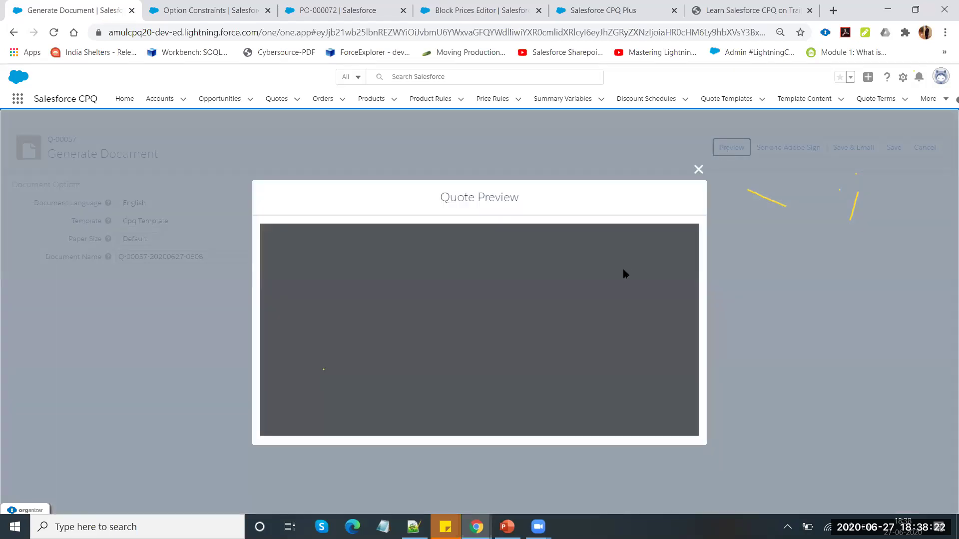
pyautogui.scroll(-1, 549, 297)
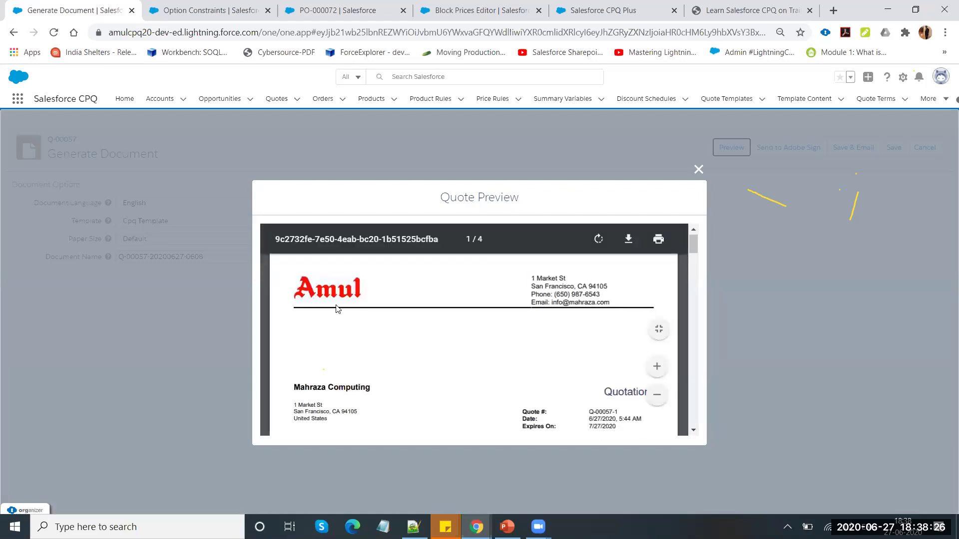
pyautogui.scroll(-1, 552, 295)
pyautogui.scroll(-1, 551, 294)
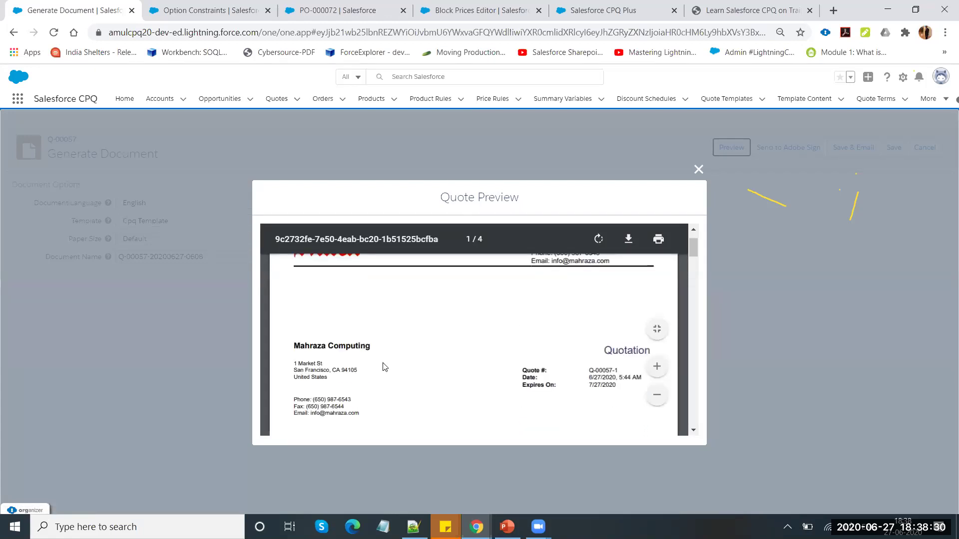
pyautogui.scroll(-1, 385, 367)
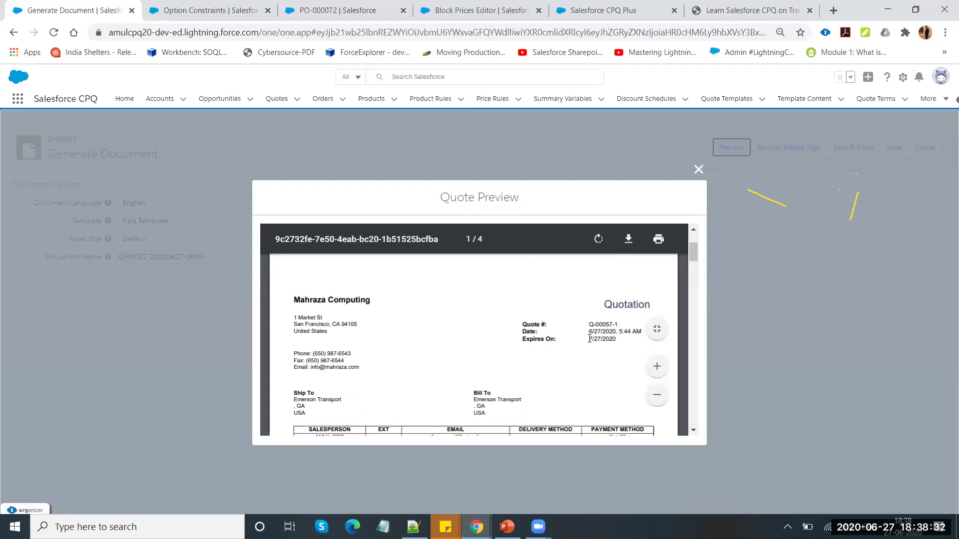
pyautogui.scroll(-1, 597, 329)
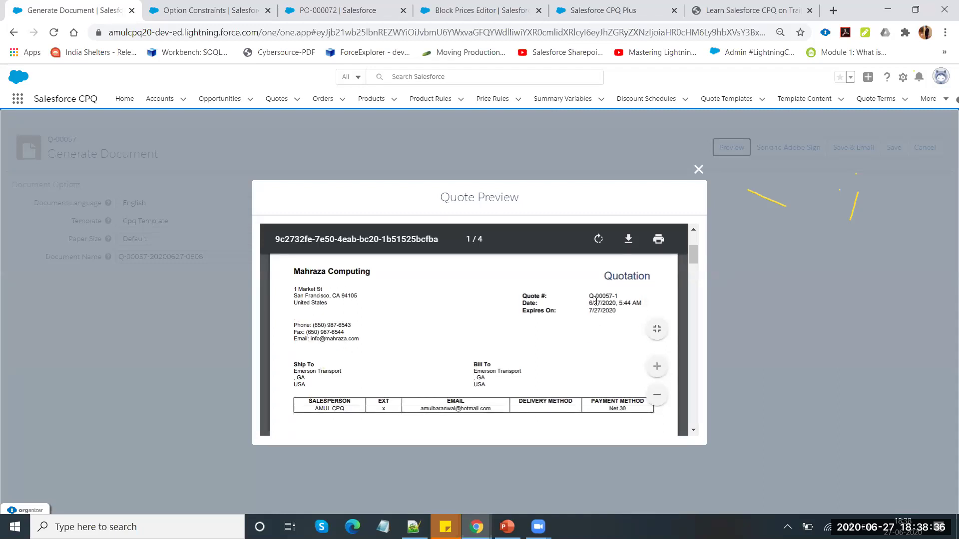
pyautogui.scroll(-1, 614, 314)
pyautogui.scroll(-2, 505, 349)
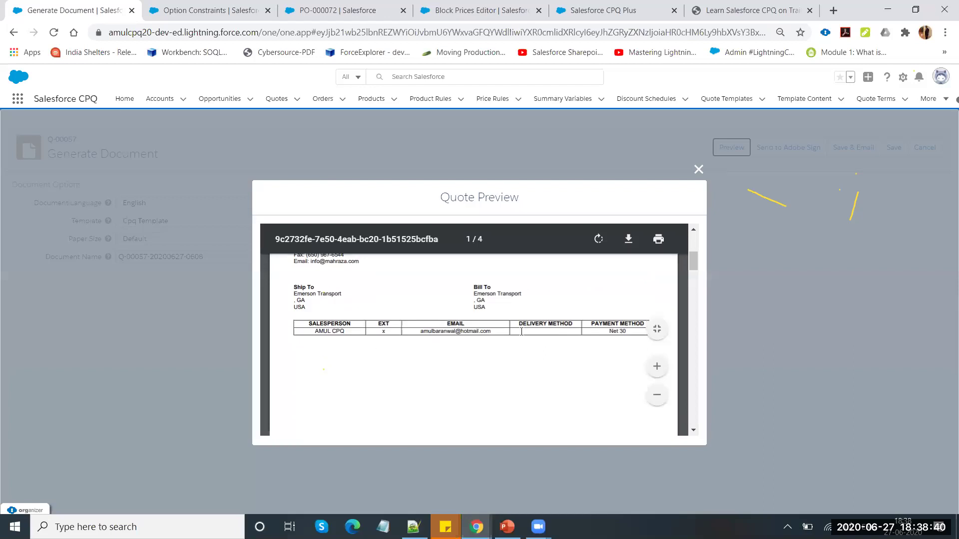
# Examine the hardware and installation fee line item tables on the second page of the quote preview
pyautogui.scroll(-5, 521, 332)
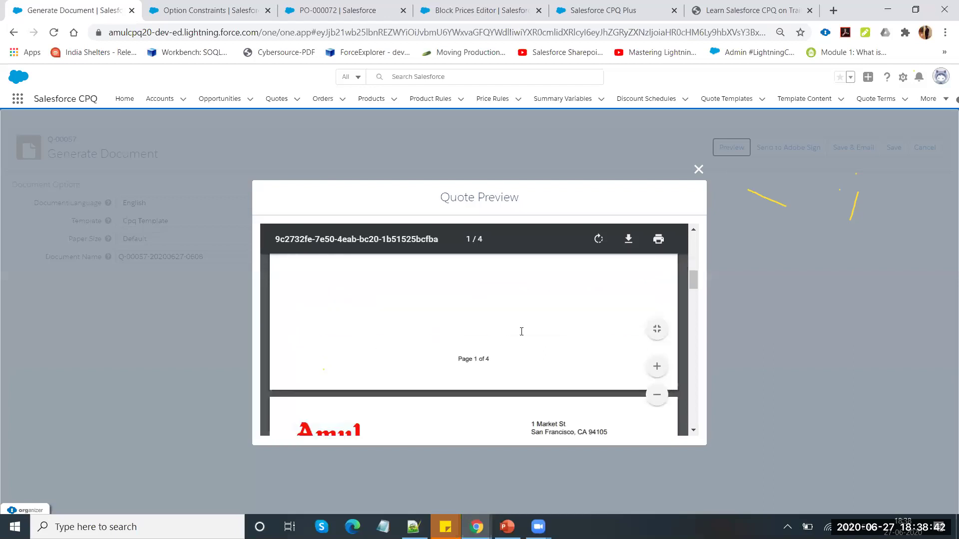
pyautogui.scroll(-6, 521, 331)
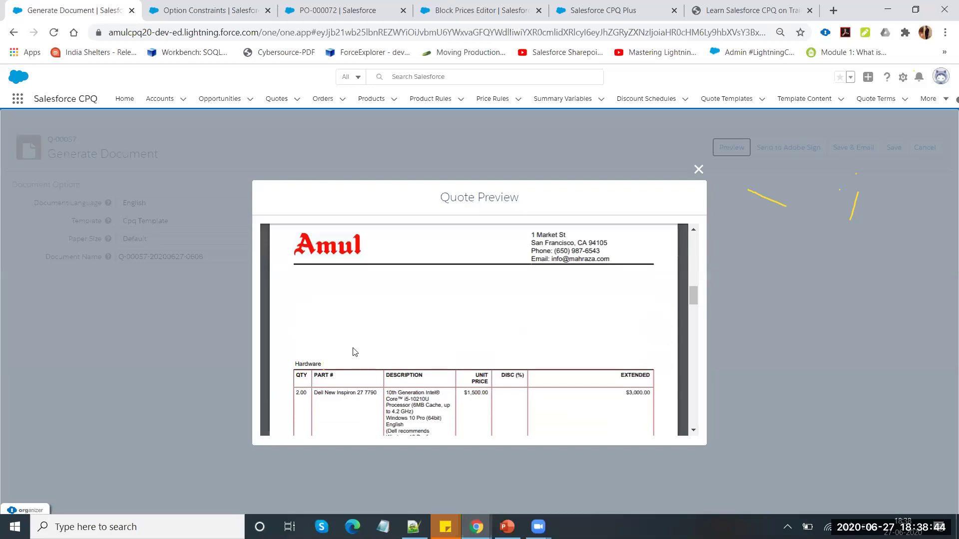
pyautogui.scroll(-3, 454, 349)
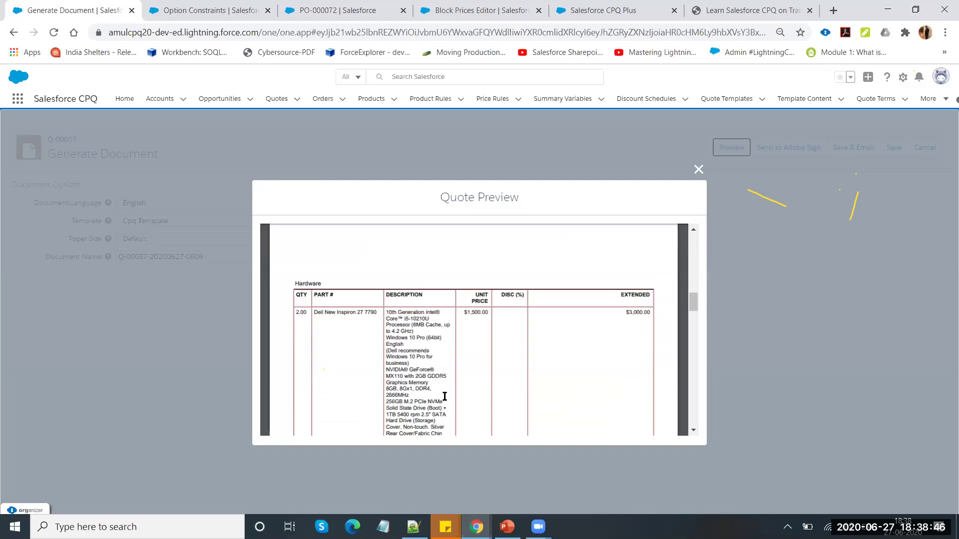
pyautogui.scroll(-4, 441, 406)
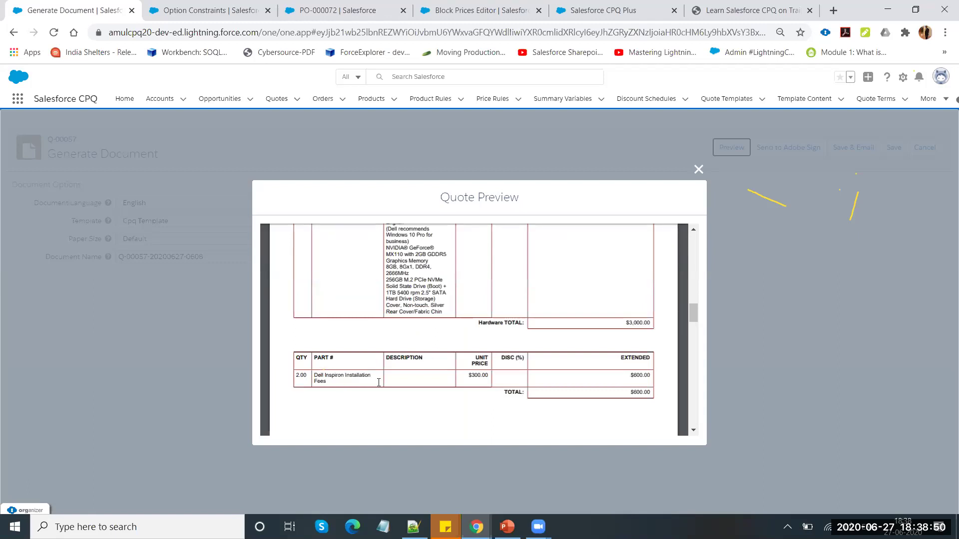
pyautogui.scroll(-3, 379, 382)
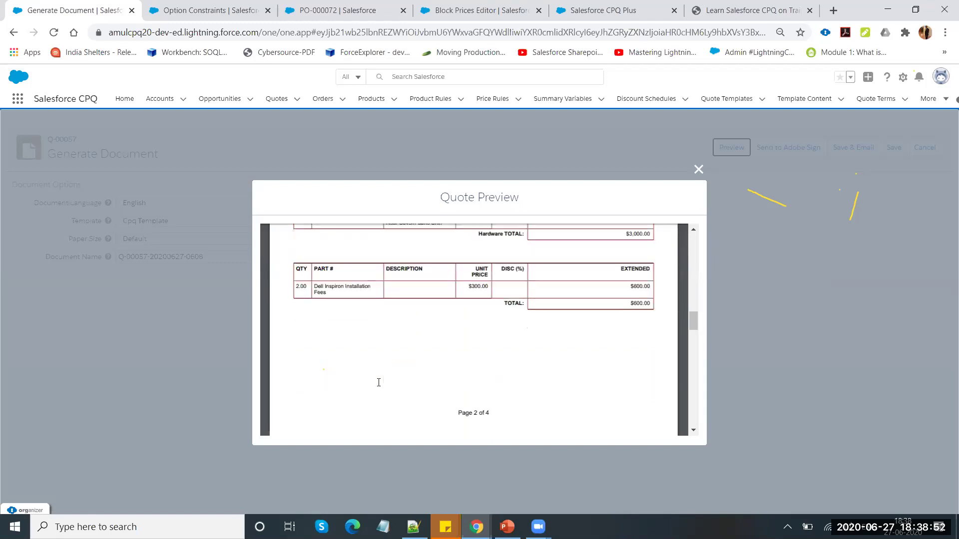
# Read through the terms and conditions and the signature page of the quote preview
pyautogui.scroll(-6, 379, 383)
pyautogui.scroll(-3, 353, 343)
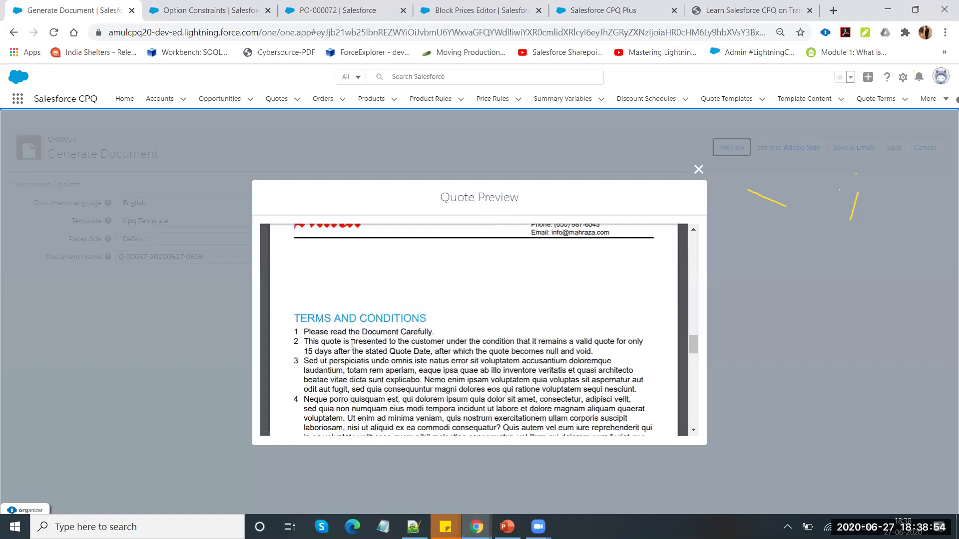
pyautogui.scroll(-2, 353, 344)
pyautogui.scroll(-4, 352, 343)
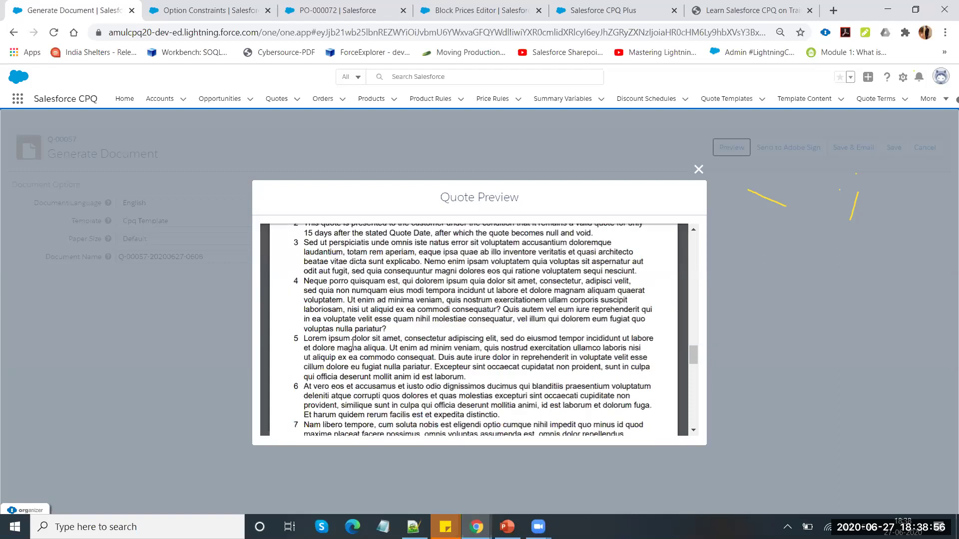
pyautogui.scroll(-5, 353, 344)
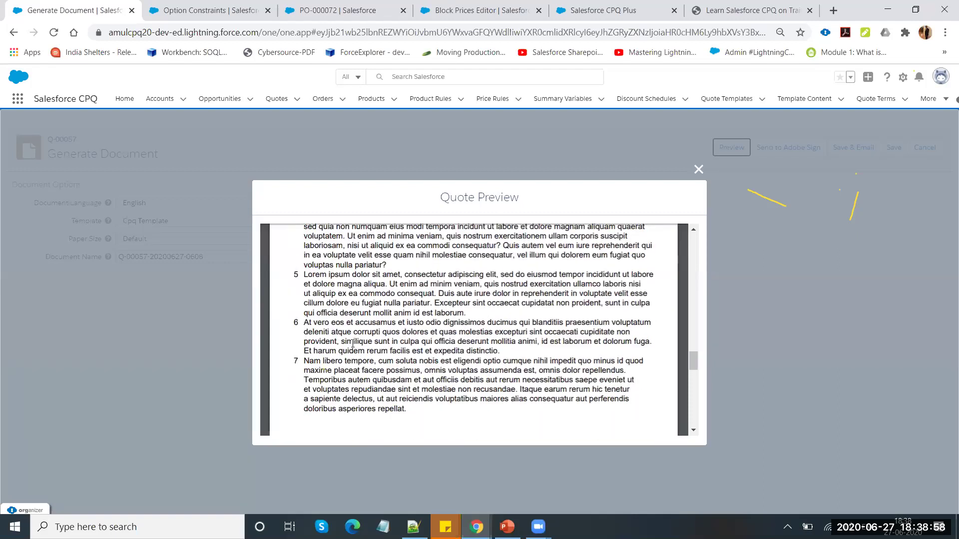
pyautogui.scroll(-3, 353, 343)
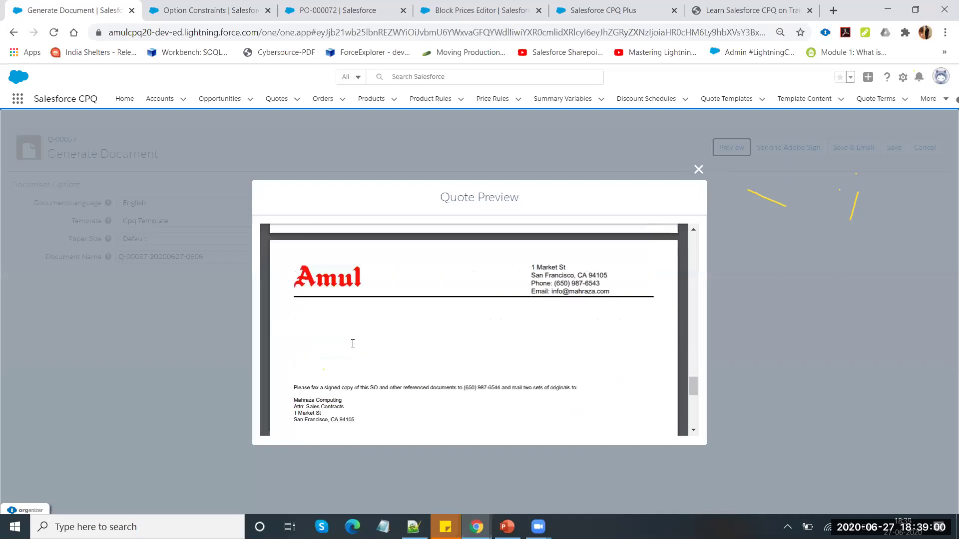
pyautogui.scroll(-5, 352, 343)
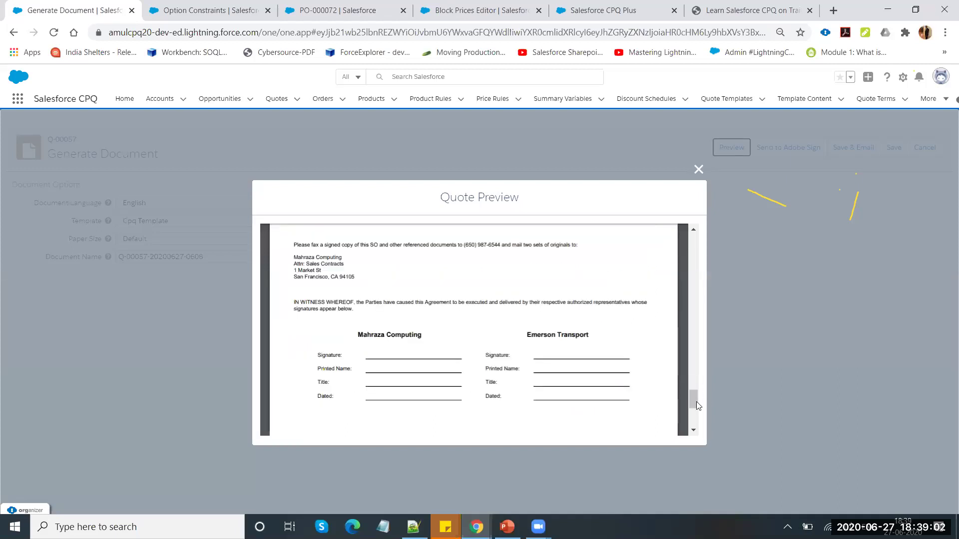
# Review the whole quote preview once more, from the cover page through the line item tables to the signature page
pyautogui.moveTo(692, 402)
pyautogui.moveTo(693, 398); pyautogui.dragTo(694, 261)
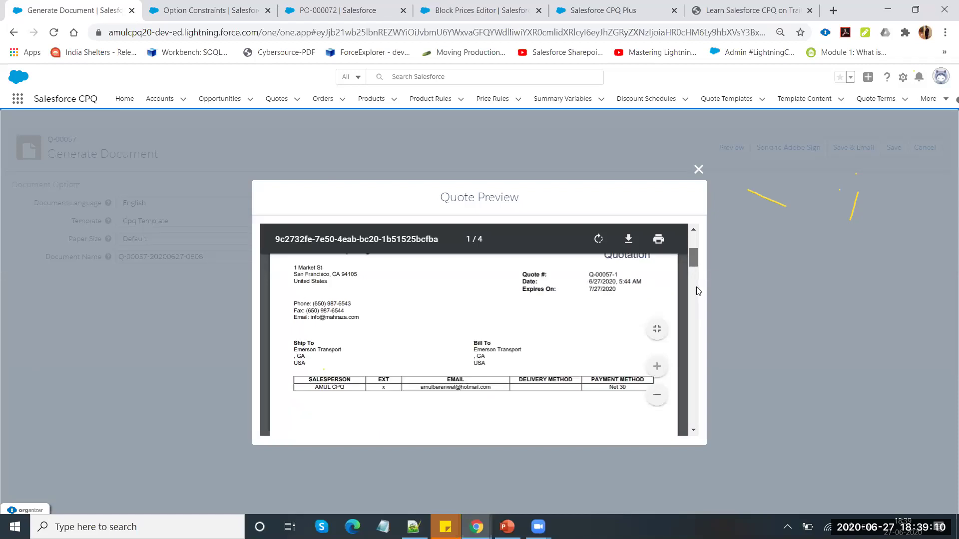
pyautogui.scroll(-10, 698, 291)
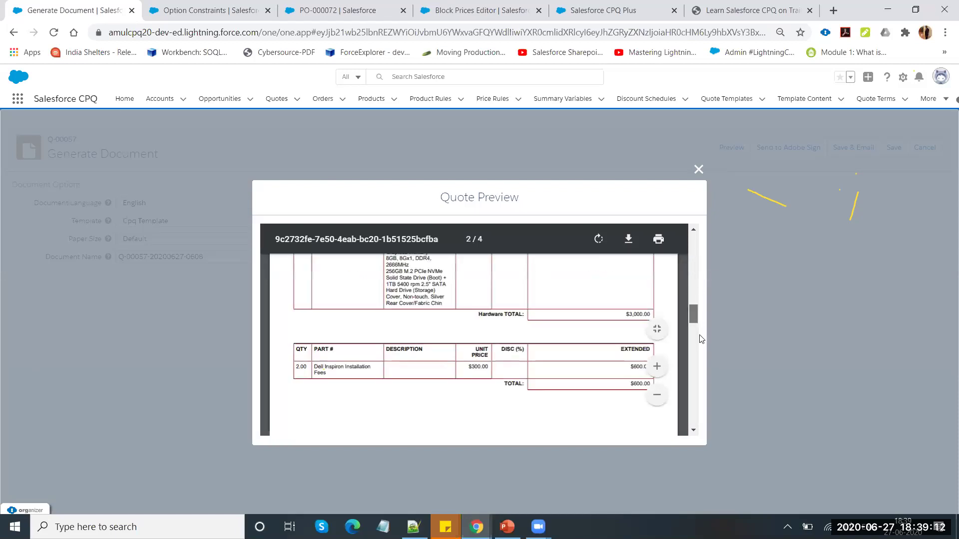
pyautogui.scroll(-5, 704, 366)
pyautogui.moveTo(704, 366); pyautogui.dragTo(704, 407)
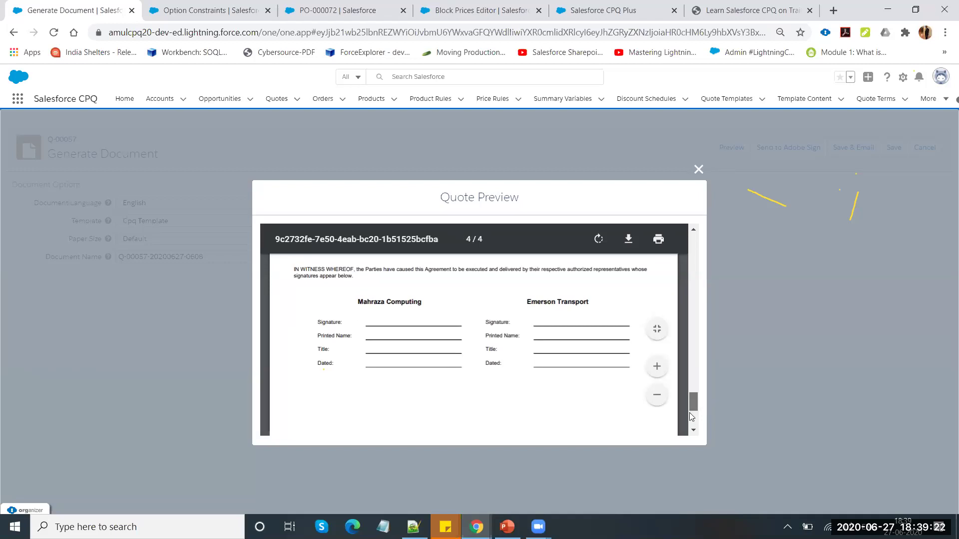
pyautogui.scroll(-2, 689, 412)
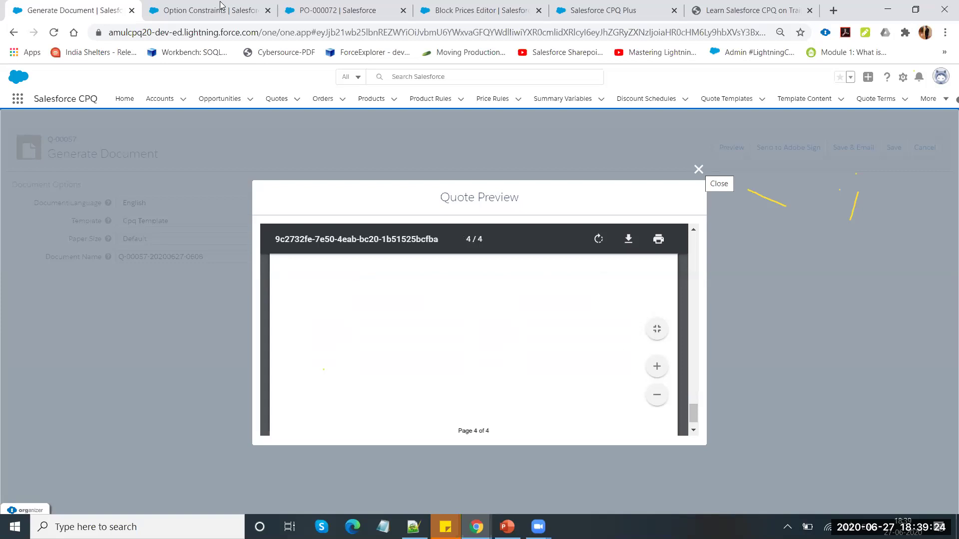
# Find Quote Templates by searching all items for "Quote", open it in a new browser tab beside Option Constraints, and close all tabs after it
pyautogui.hotkey('ctrl', 'Tab')
pyautogui.click(18, 99)
pyautogui.write('Q')
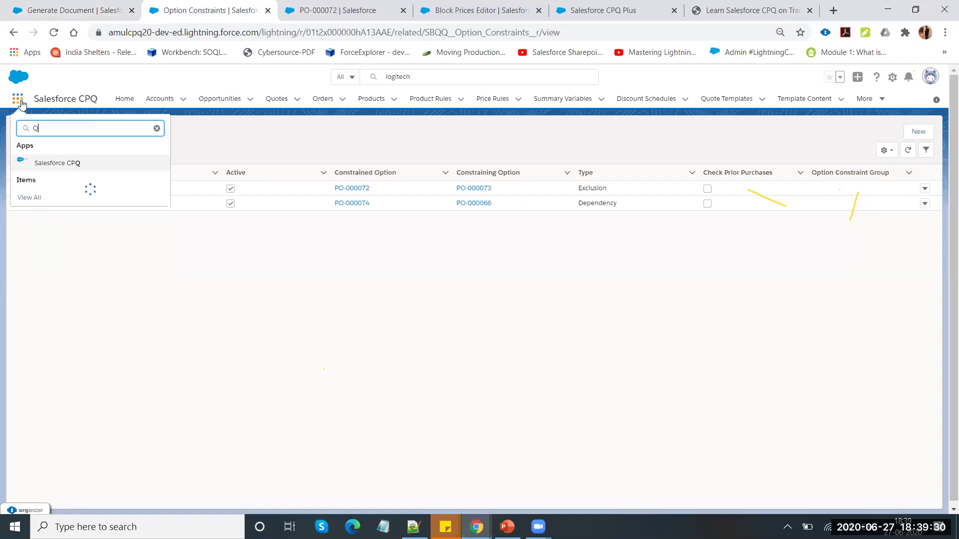
pyautogui.write('uote')
pyautogui.rightClick(64, 214)
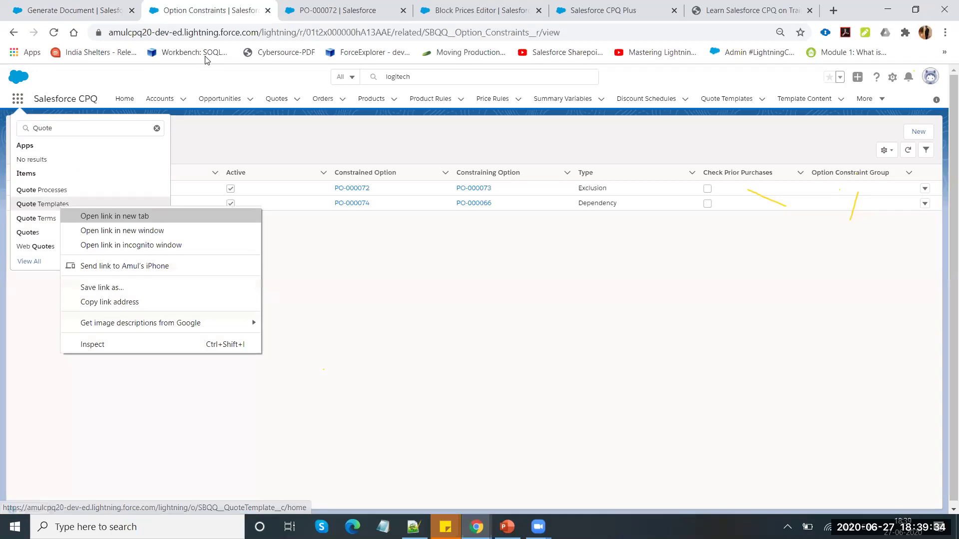
pyautogui.click(80, 215)
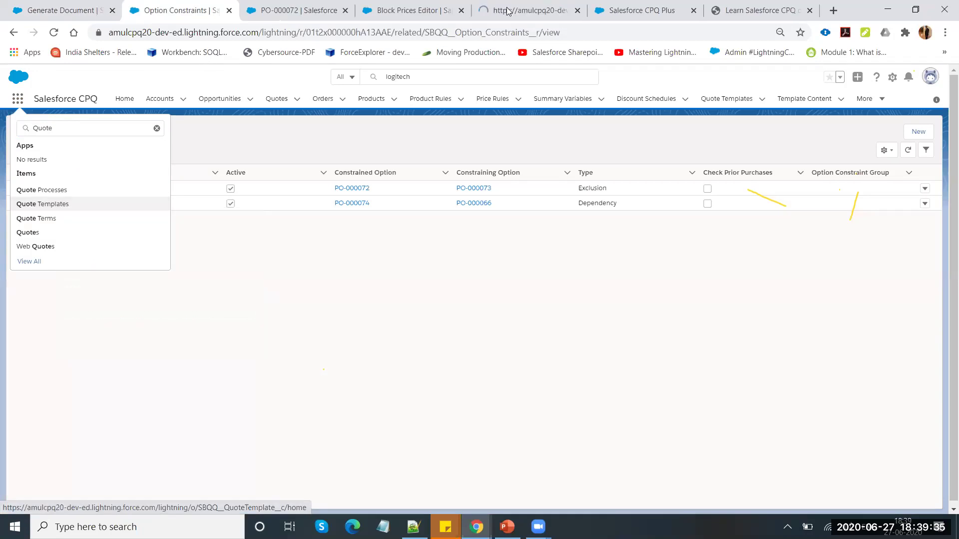
pyautogui.rightClick(285, 10)
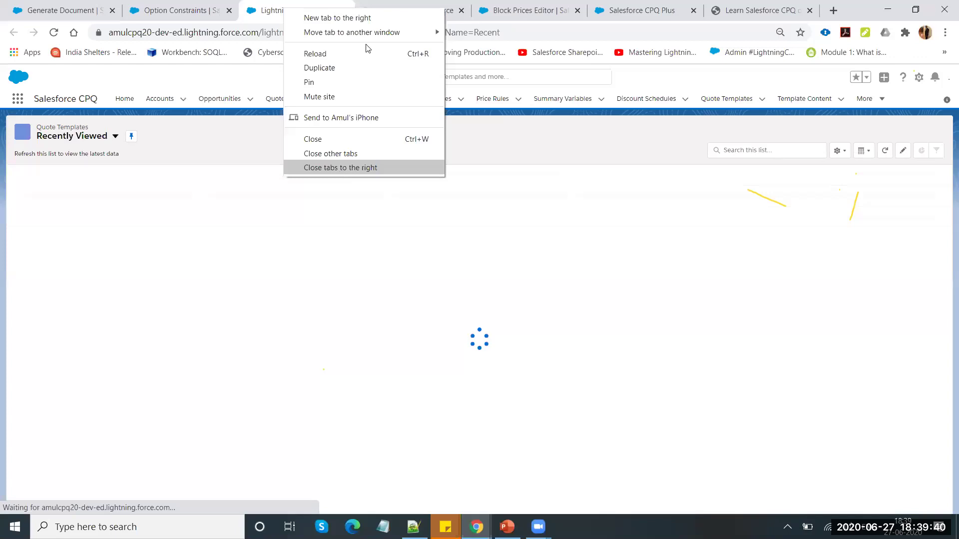
pyautogui.press('Return')
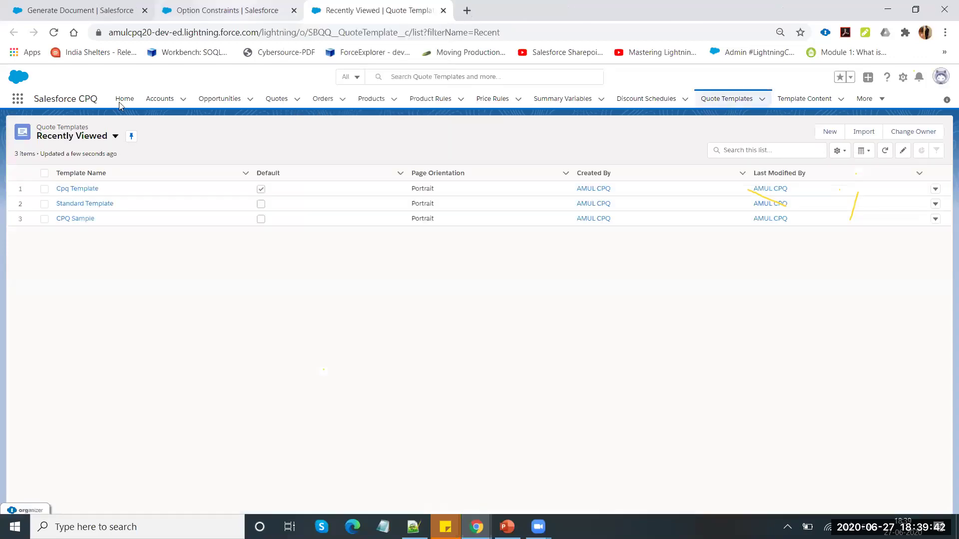
# From the Option Constraints page's item search for "Quote", open Quote Terms in a new browser tab
pyautogui.hotkey('ctrl', 'shift', 'Tab')
pyautogui.click(67, 128)
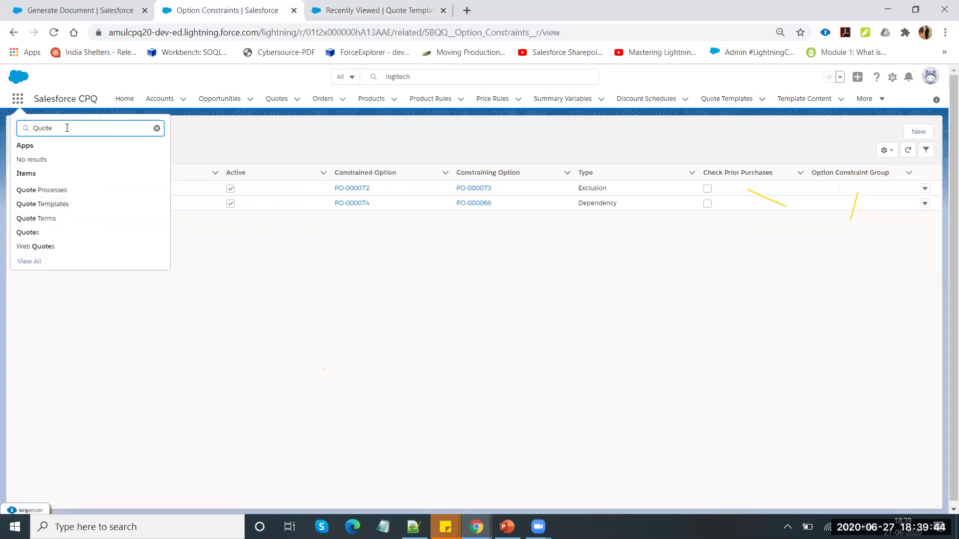
pyautogui.write('Quote')
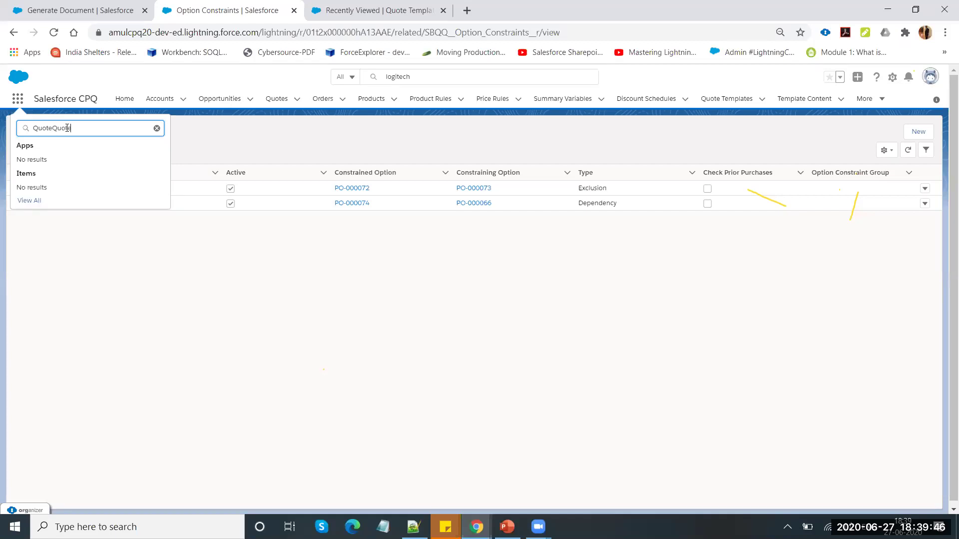
pyautogui.hotkey('ctrl', 'z')
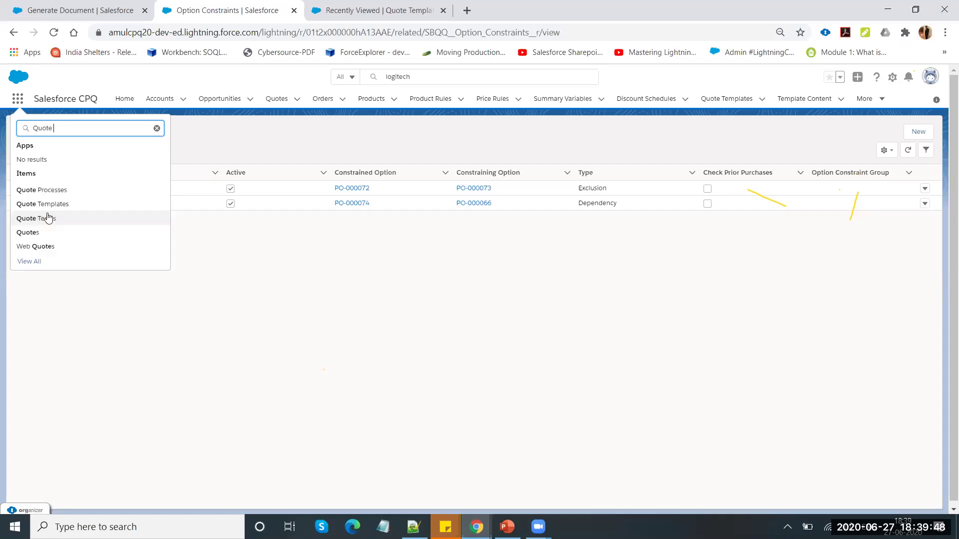
pyautogui.rightClick(48, 218)
pyautogui.click(74, 222)
# Search the items for "temp" and open Template Content in a new browser tab
pyautogui.click(58, 123)
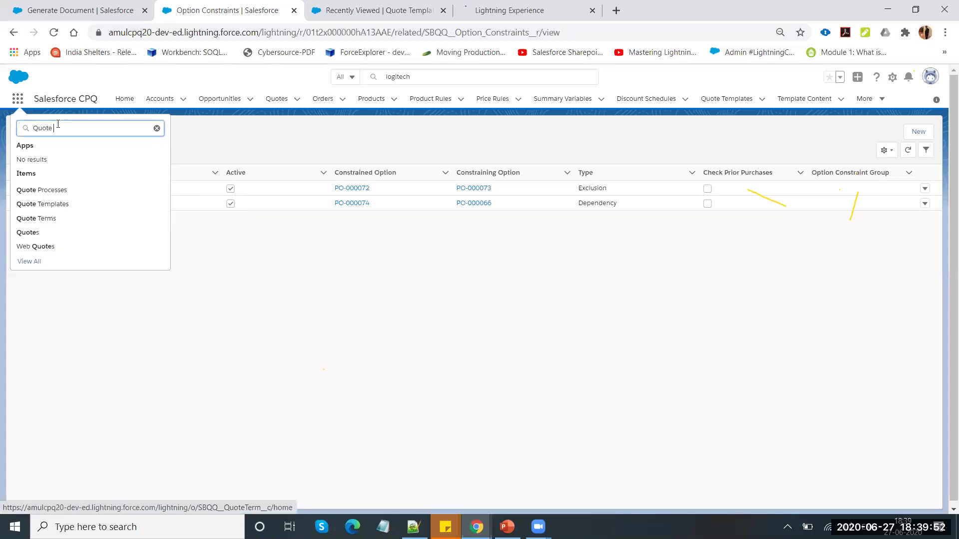
pyautogui.write('tem')
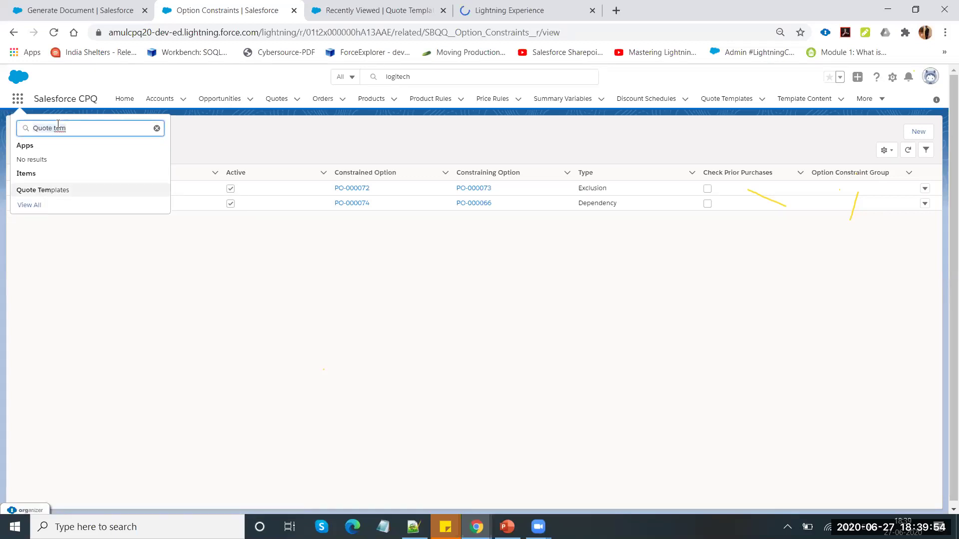
pyautogui.hotkey('ctrl', 'a')
pyautogui.write('temp')
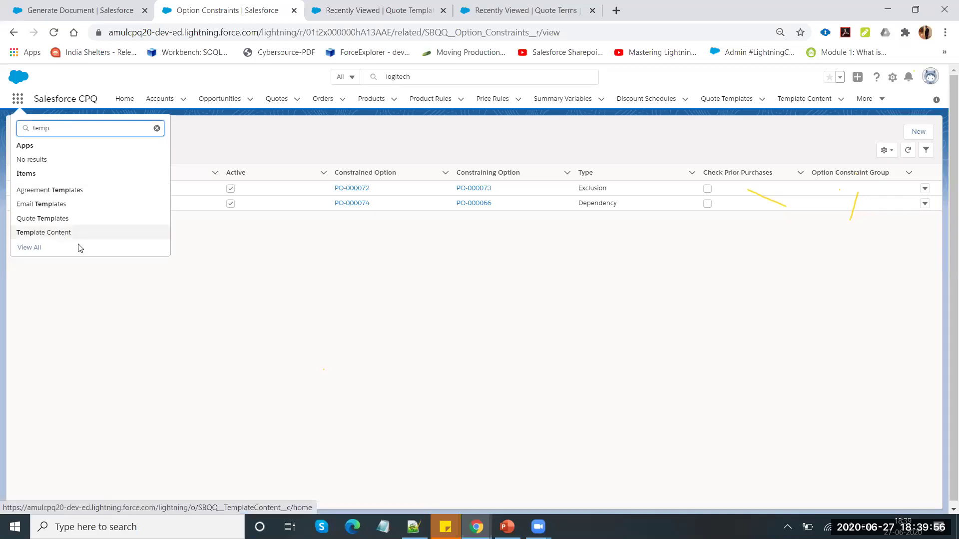
pyautogui.rightClick(79, 246)
pyautogui.click(103, 253)
# Place the Template Content browser tab between Quote Templates and Quote Terms, and look over the Quote Templates and Quote Terms lists
pyautogui.click(376, 10)
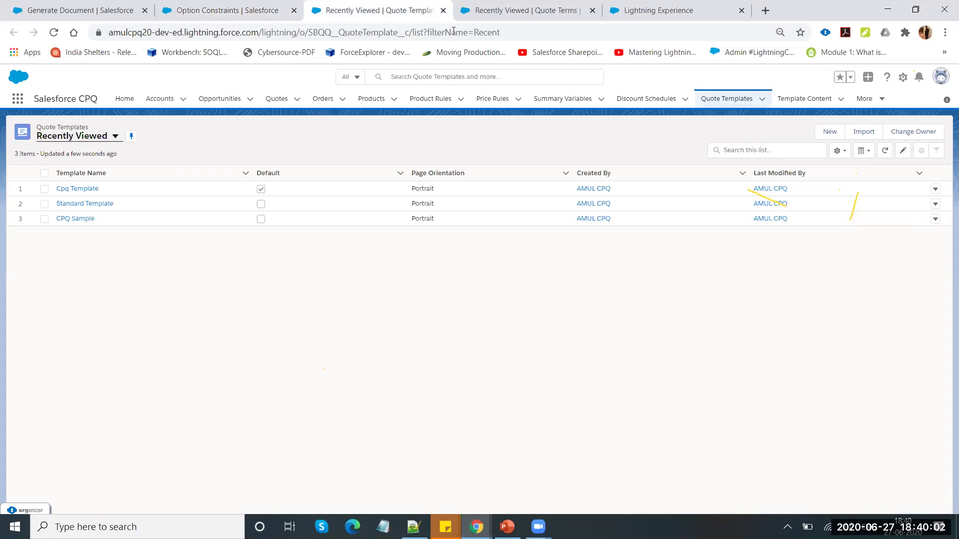
pyautogui.hotkey('ctrl', 'Tab')
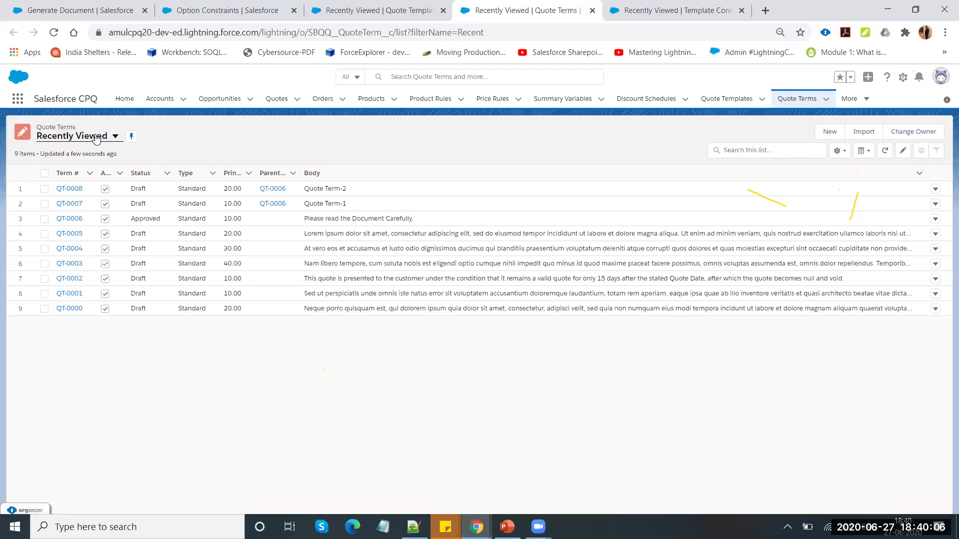
pyautogui.moveTo(627, 13); pyautogui.dragTo(513, 38)
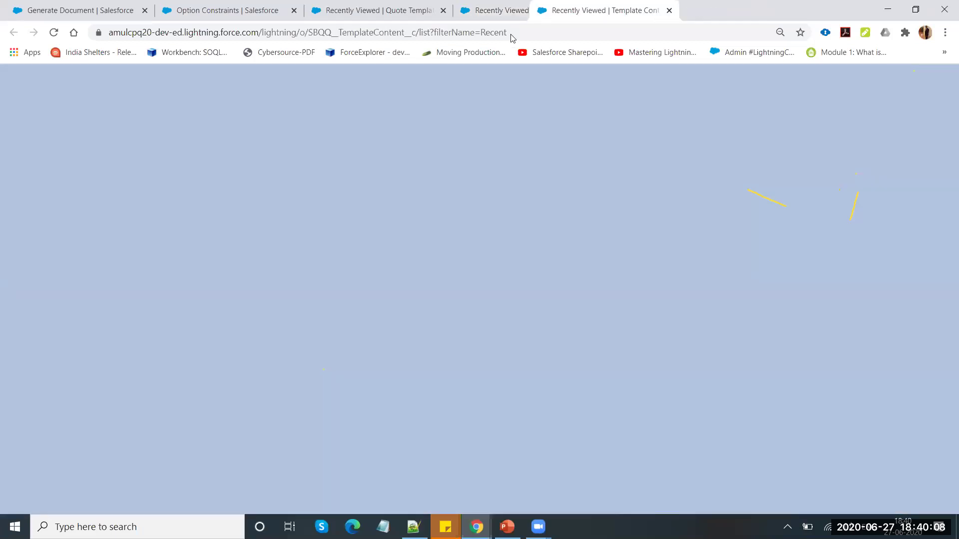
pyautogui.click(376, 8)
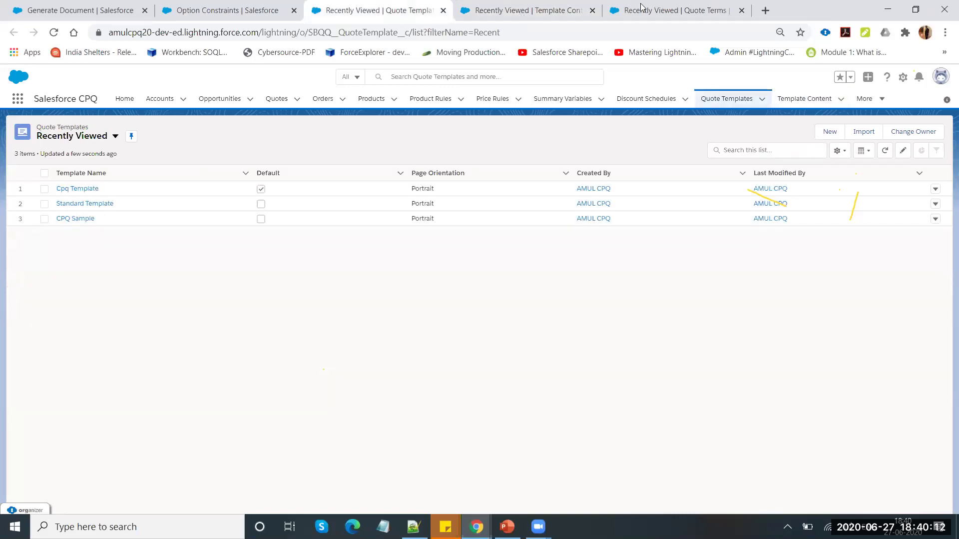
pyautogui.hotkey('ctrl', 'Tab')
pyautogui.hotkey('ctrl', 'Tab')
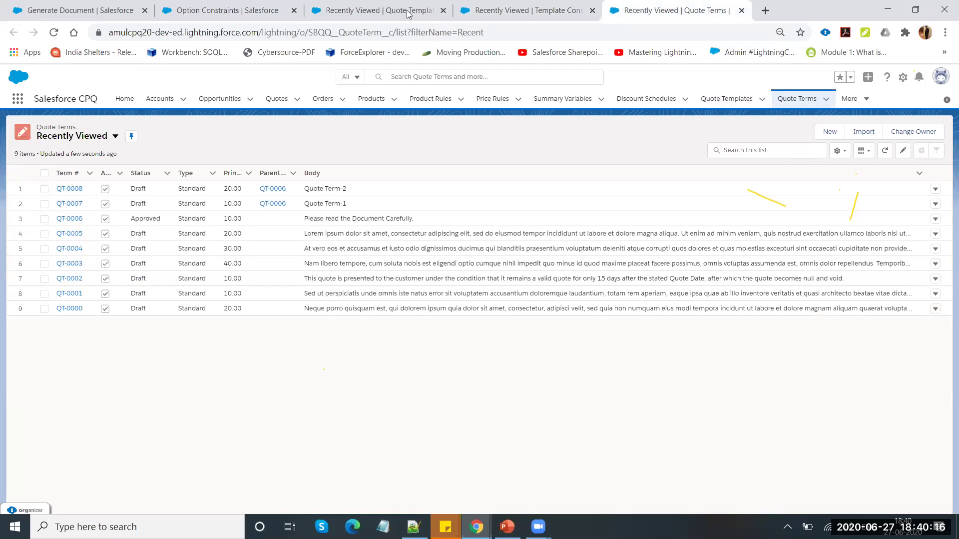
pyautogui.hotkey('ctrl', 'shift', 'Tab')
pyautogui.hotkey('ctrl', 'shift', 'Tab')
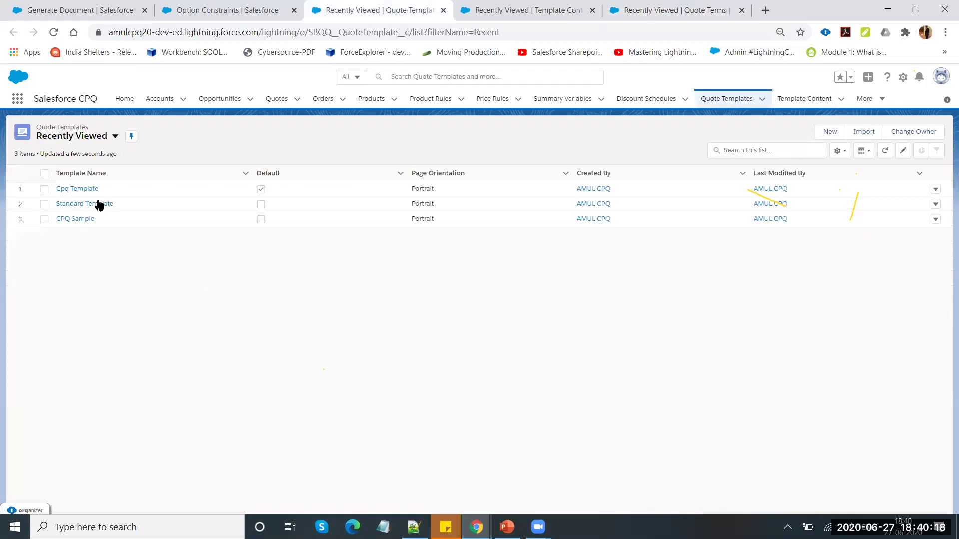
# Open the Cpq Template record and examine its page, header/footer and corporate information
pyautogui.click(77, 189)
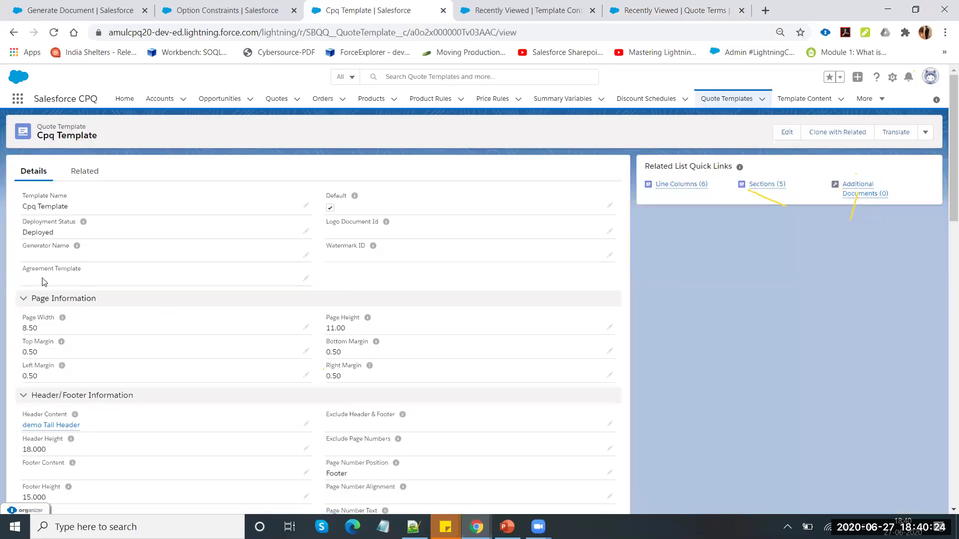
pyautogui.scroll(-1, 152, 320)
pyautogui.scroll(-2, 35, 273)
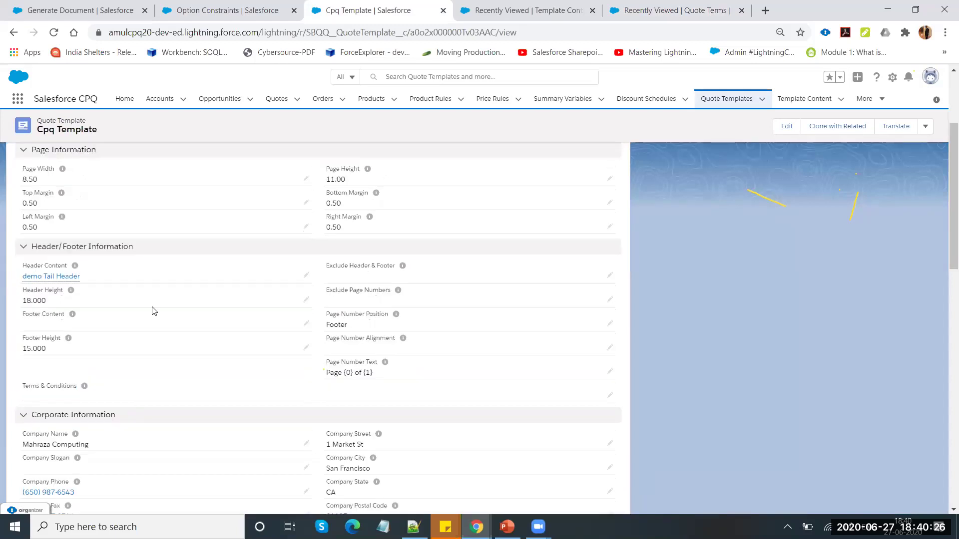
pyautogui.scroll(-2, 93, 344)
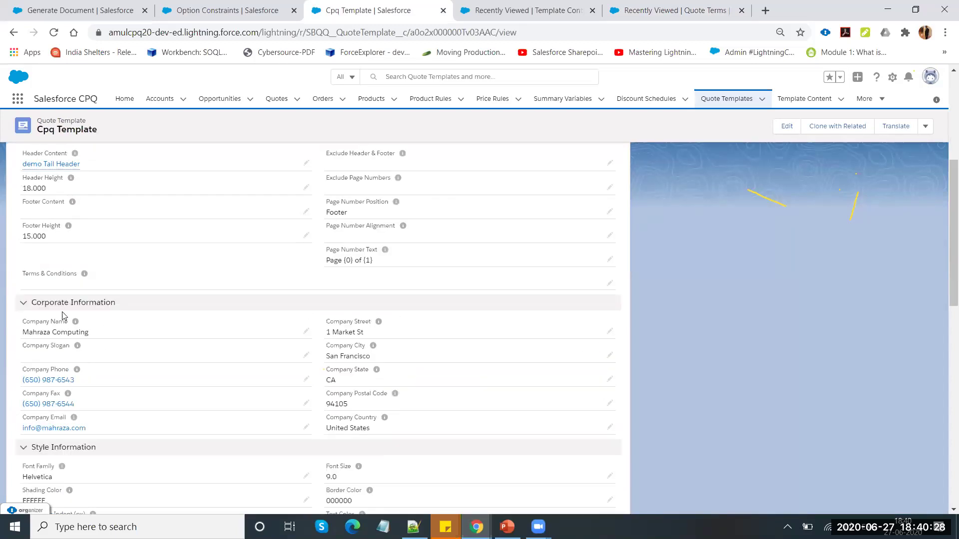
pyautogui.scroll(-1, 64, 275)
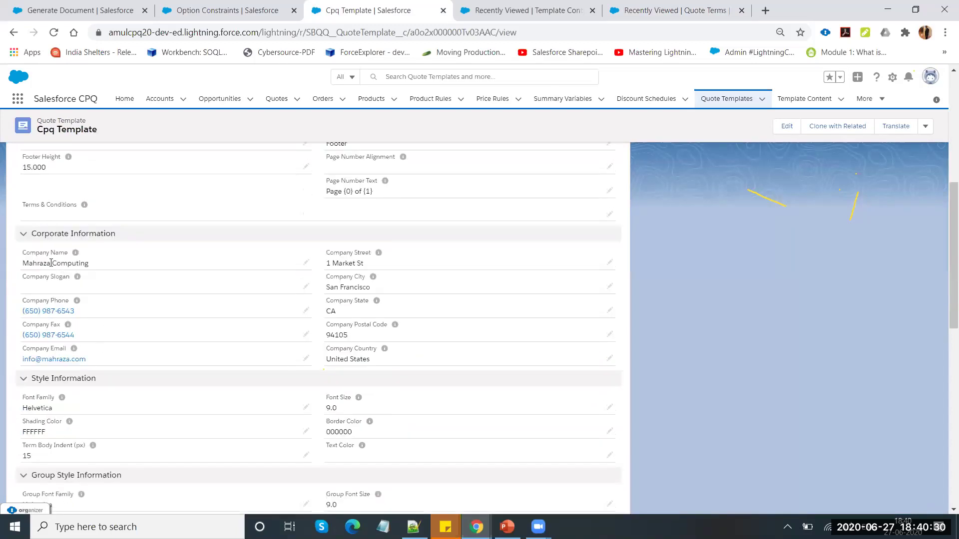
pyautogui.scroll(-1, 98, 329)
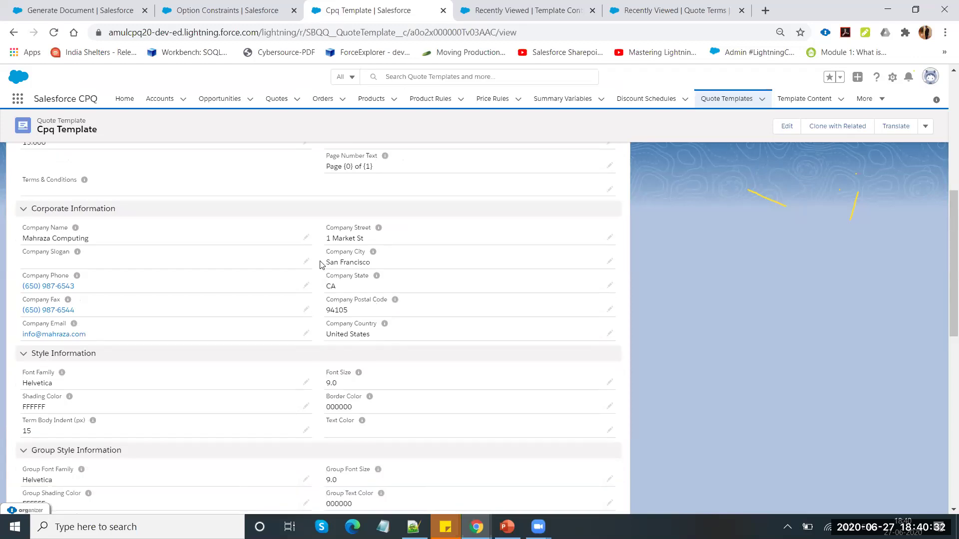
pyautogui.scroll(-1, 321, 265)
pyautogui.rightClick(100, 104)
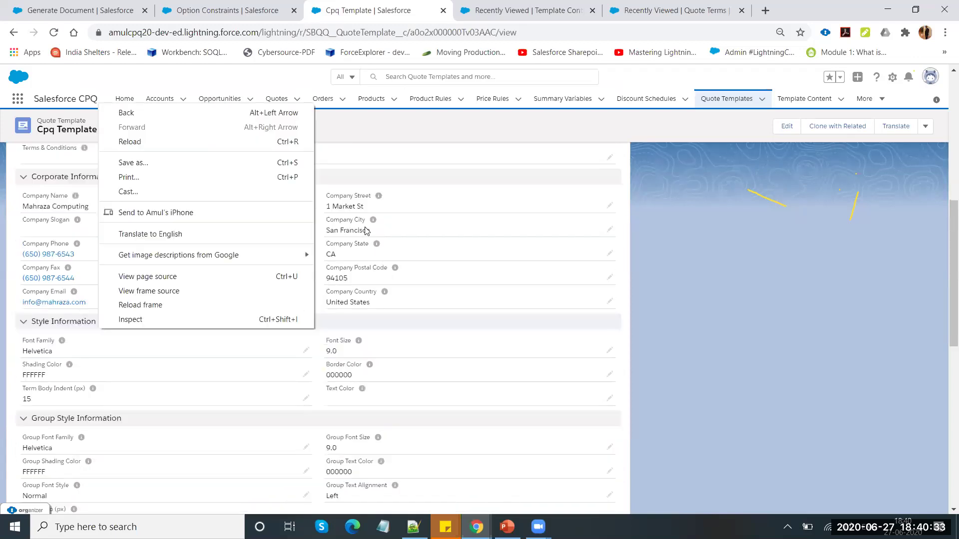
pyautogui.click(379, 320)
# Examine the Cpq Template's style information, group style, section titles and print options
pyautogui.scroll(-5, 251, 303)
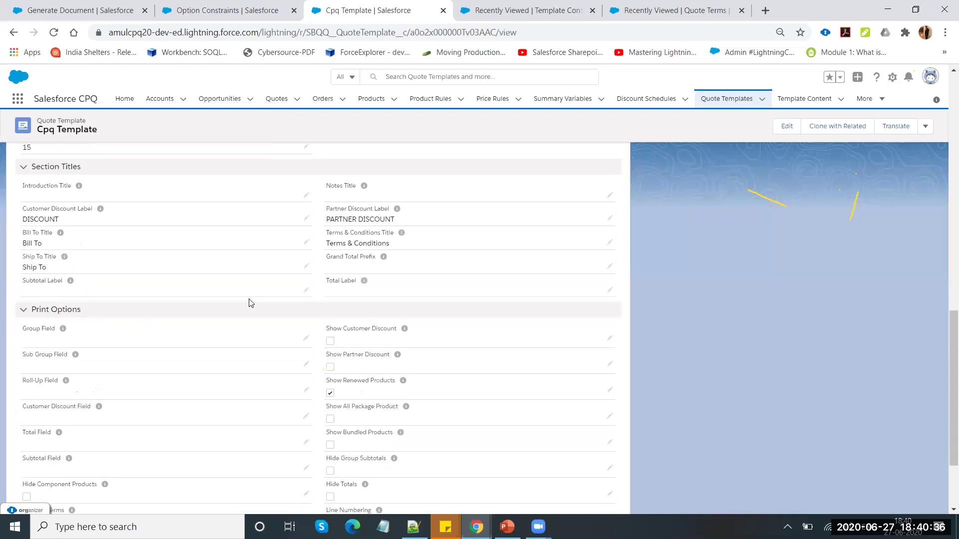
pyautogui.scroll(-1, 251, 303)
pyautogui.scroll(3, 30, 260)
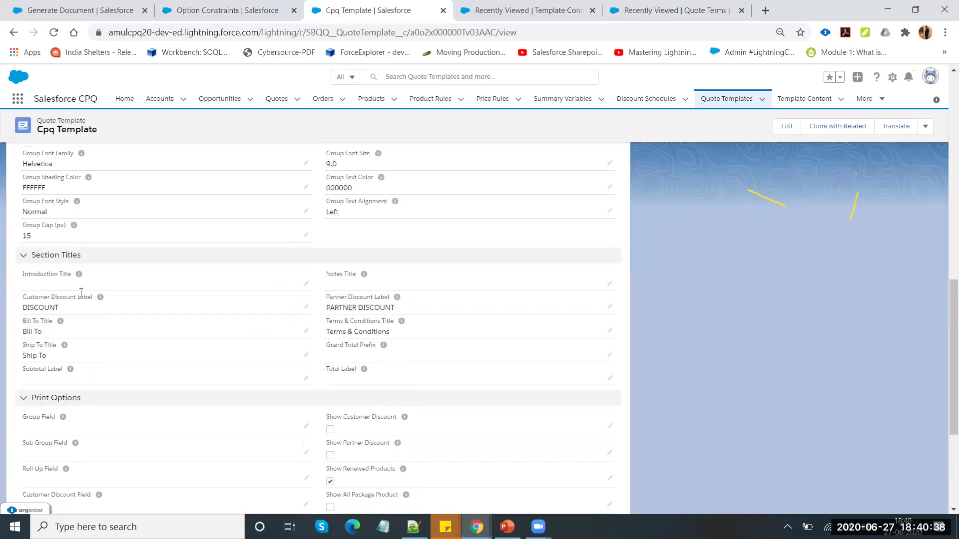
pyautogui.scroll(5, 28, 260)
pyautogui.click(24, 255)
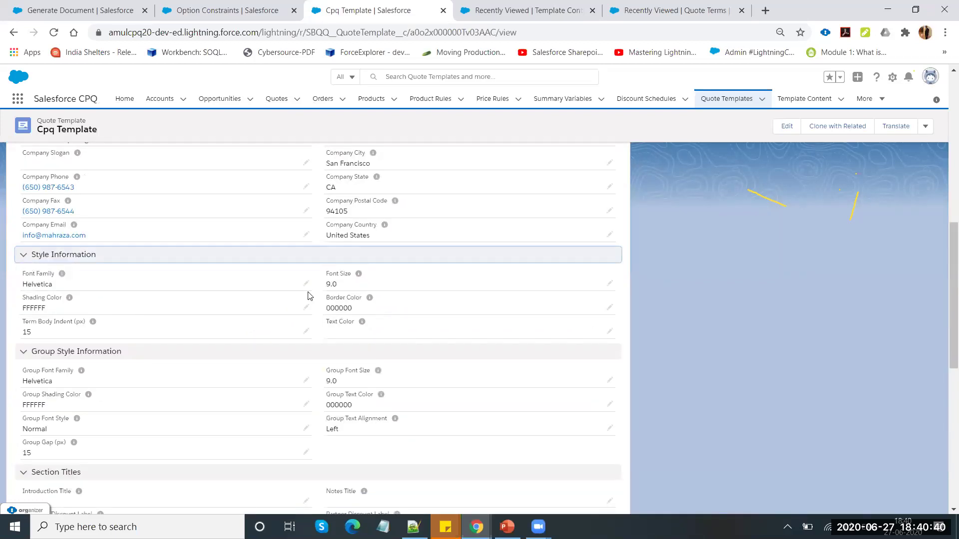
pyautogui.scroll(10, 308, 296)
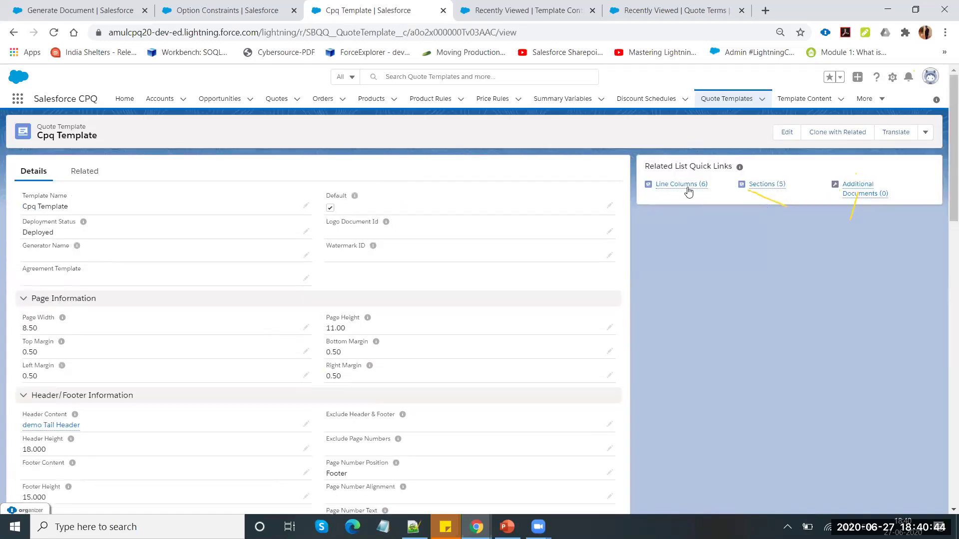
# Preview the Cpq Template's Line Columns list and compare it with the hardware table headings in the quote preview
pyautogui.moveTo(697, 185)
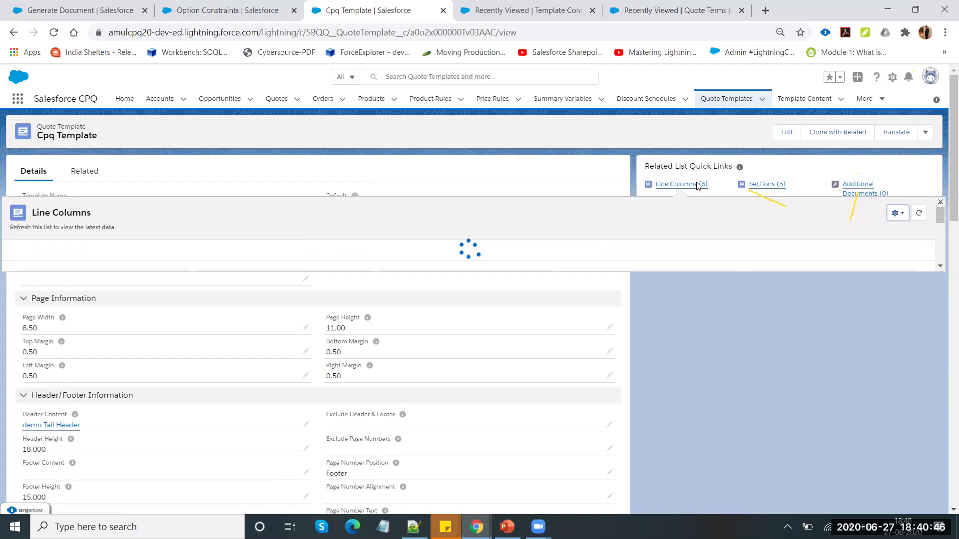
pyautogui.scroll(-8, 739, 190)
pyautogui.scroll(8, 740, 190)
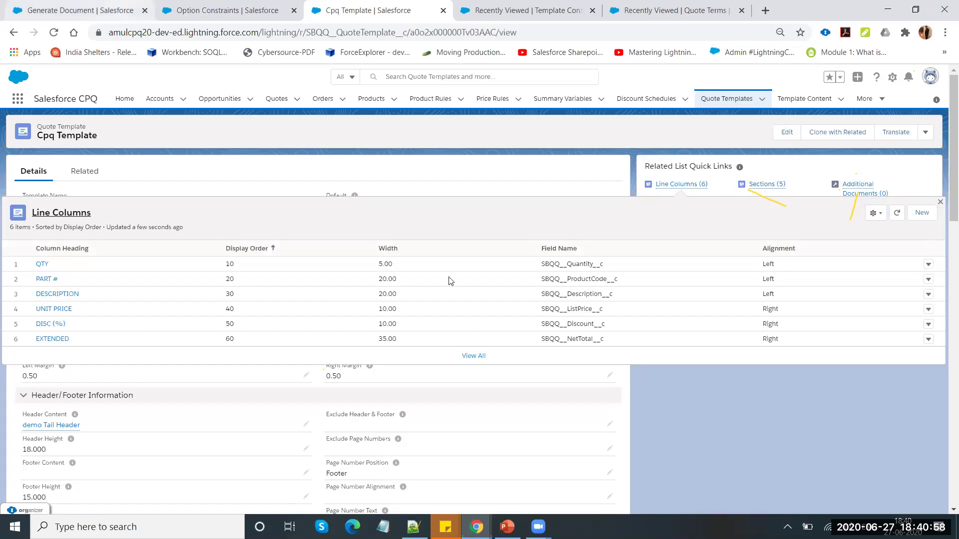
pyautogui.hotkey('ctrl', '1')
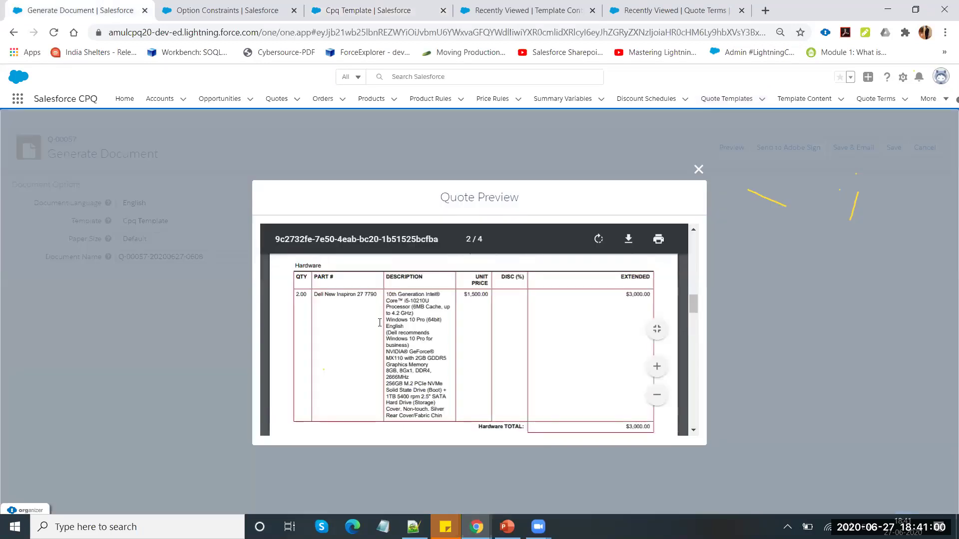
pyautogui.scroll(1, 341, 286)
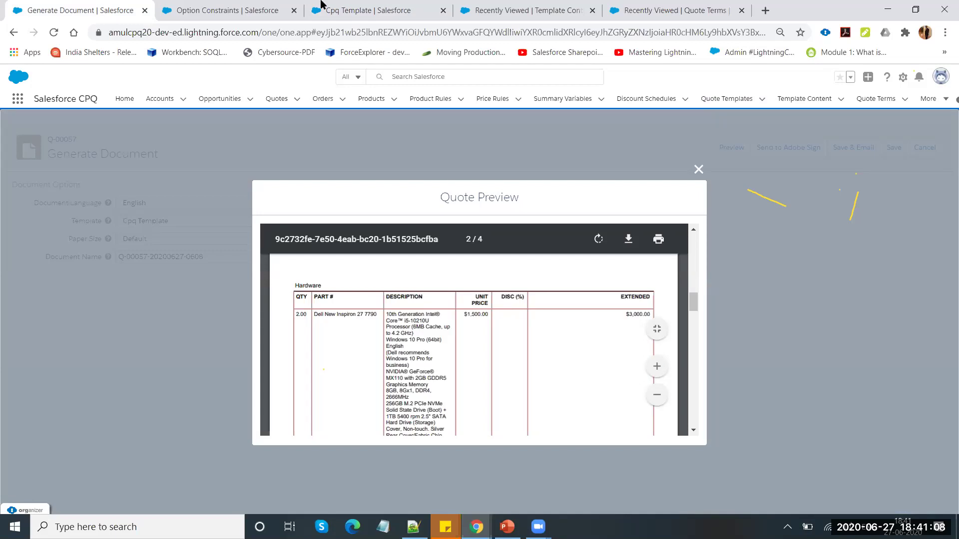
# Return to the Cpq Template, open its Sections list, and open the Template Top Content record in a new browser tab
pyautogui.click(361, 7)
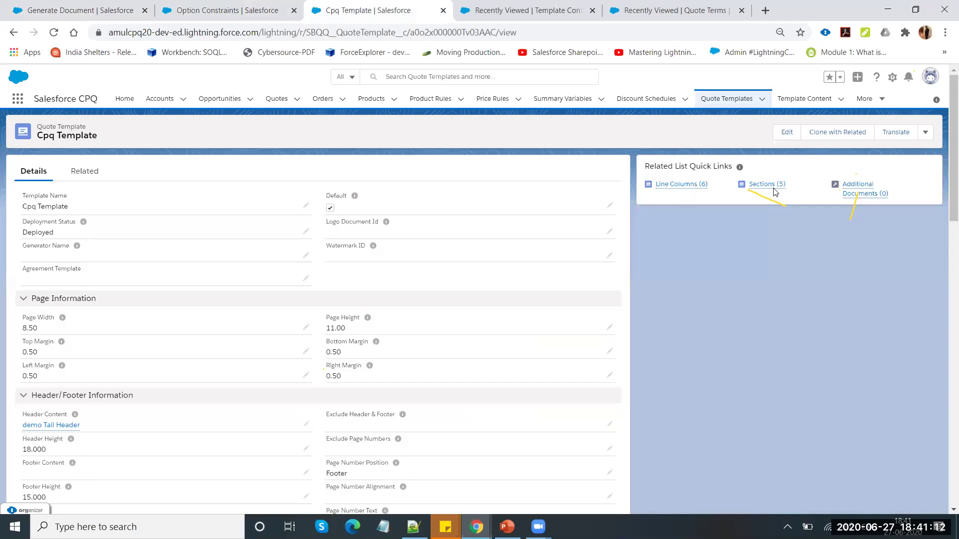
pyautogui.click(698, 185)
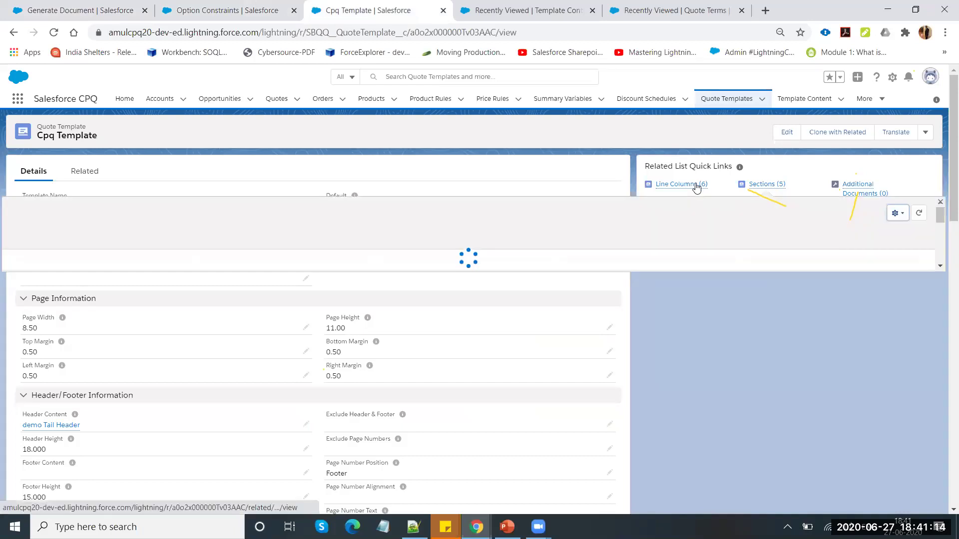
pyautogui.moveTo(697, 186)
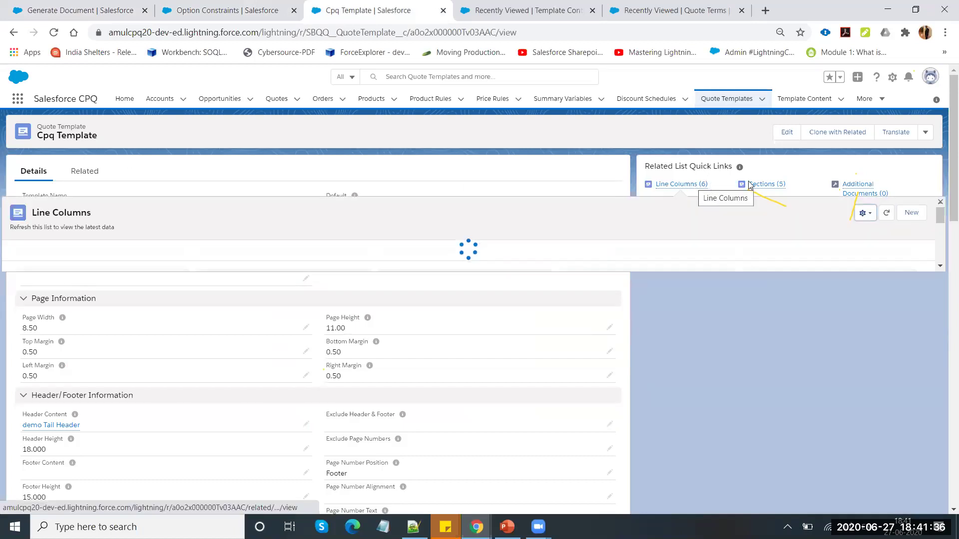
pyautogui.moveTo(767, 187)
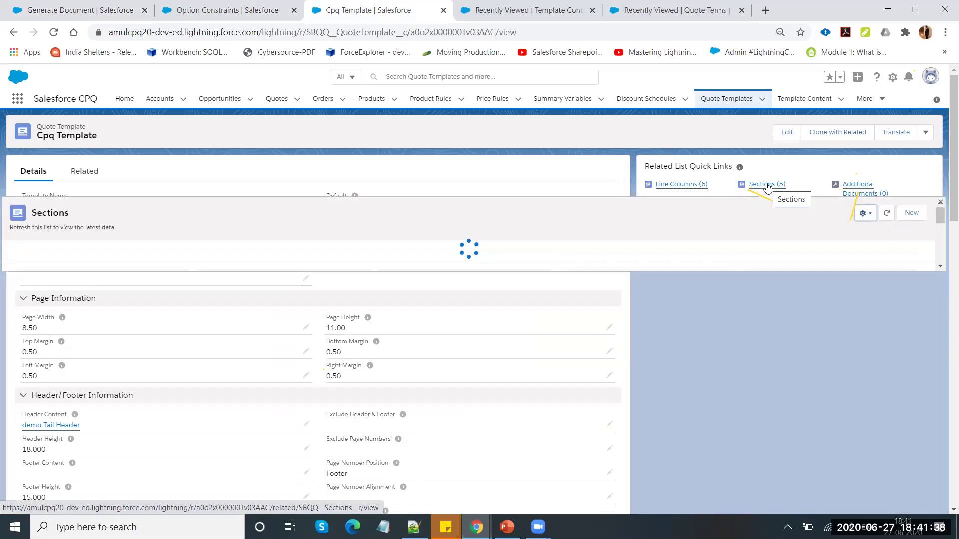
pyautogui.click(767, 186)
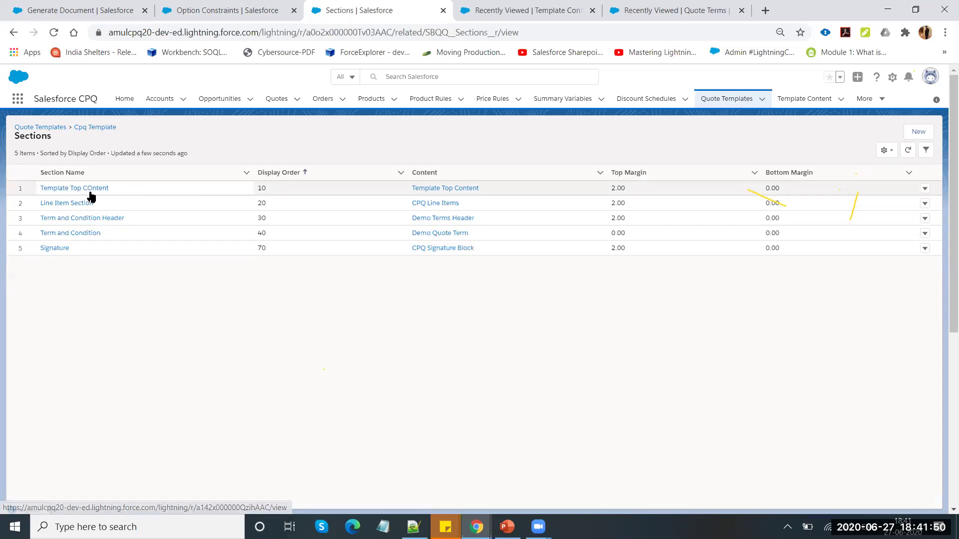
pyautogui.click(444, 191)
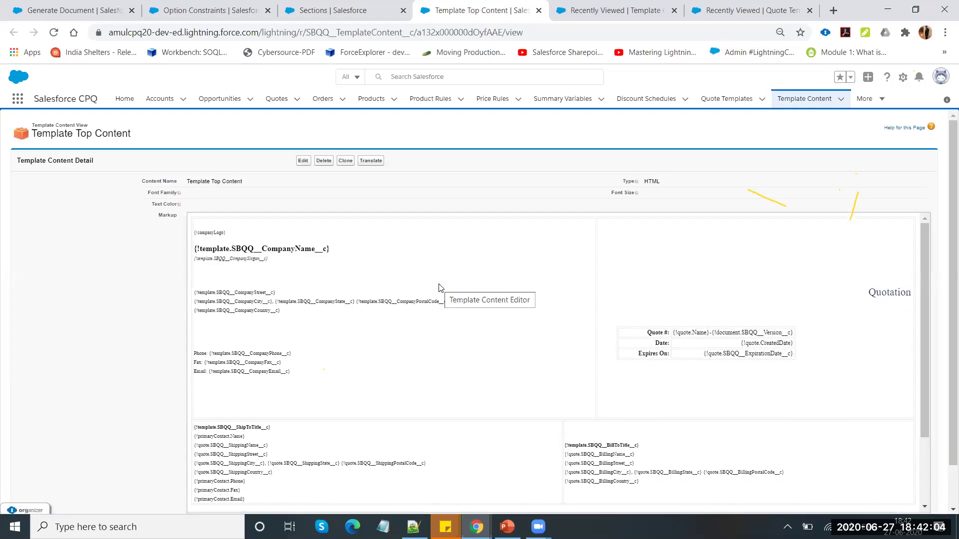
# Examine the company name, address and contact merge fields in the Template Top Content markup
pyautogui.scroll(-1, 439, 284)
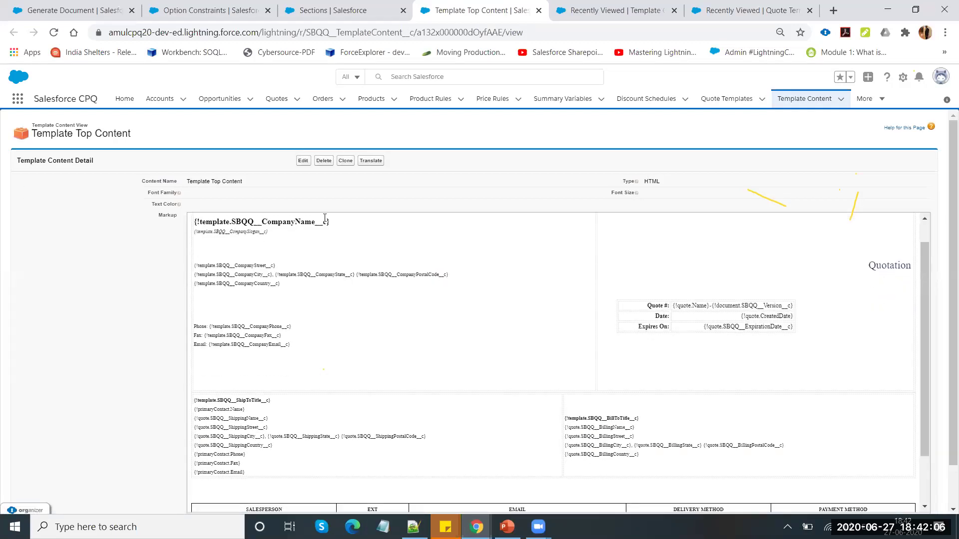
pyautogui.moveTo(330, 222); pyautogui.dragTo(251, 230)
pyautogui.moveTo(233, 266); pyautogui.dragTo(289, 304)
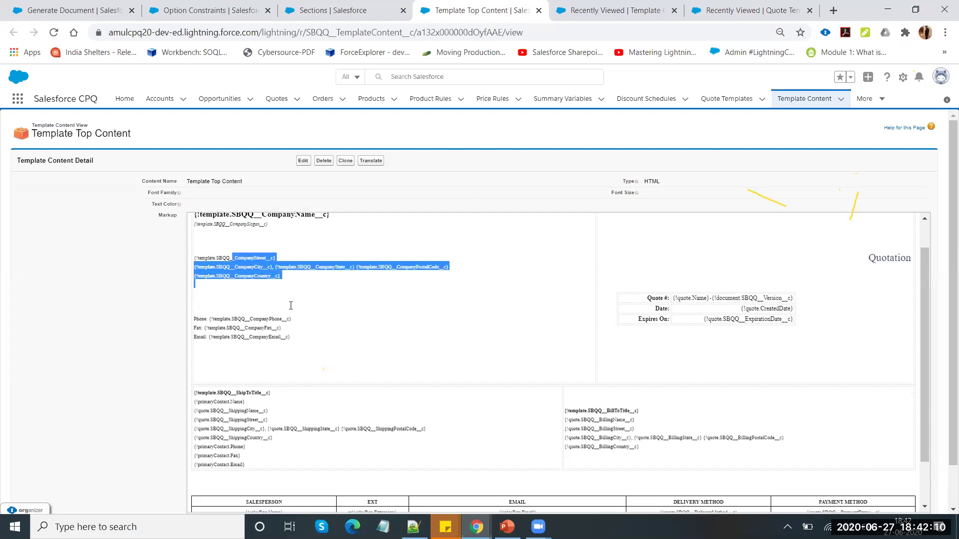
pyautogui.scroll(-1, 248, 280)
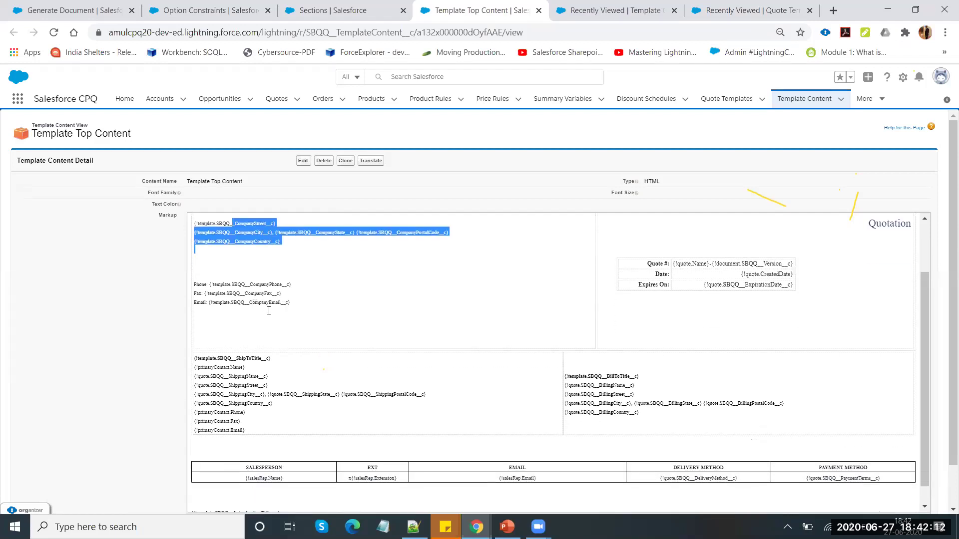
pyautogui.click(268, 311)
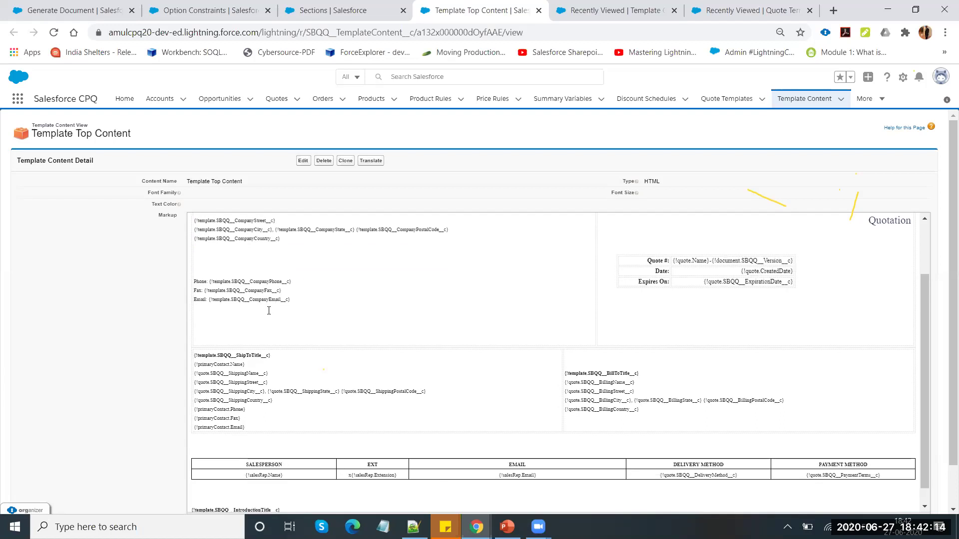
pyautogui.scroll(-1, 269, 311)
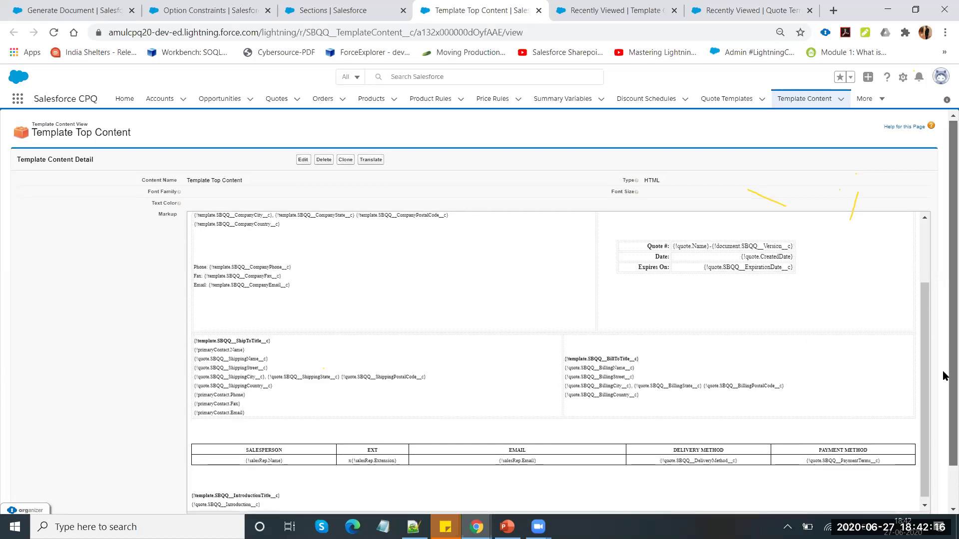
pyautogui.scroll(-1, 943, 349)
pyautogui.scroll(-1, 924, 374)
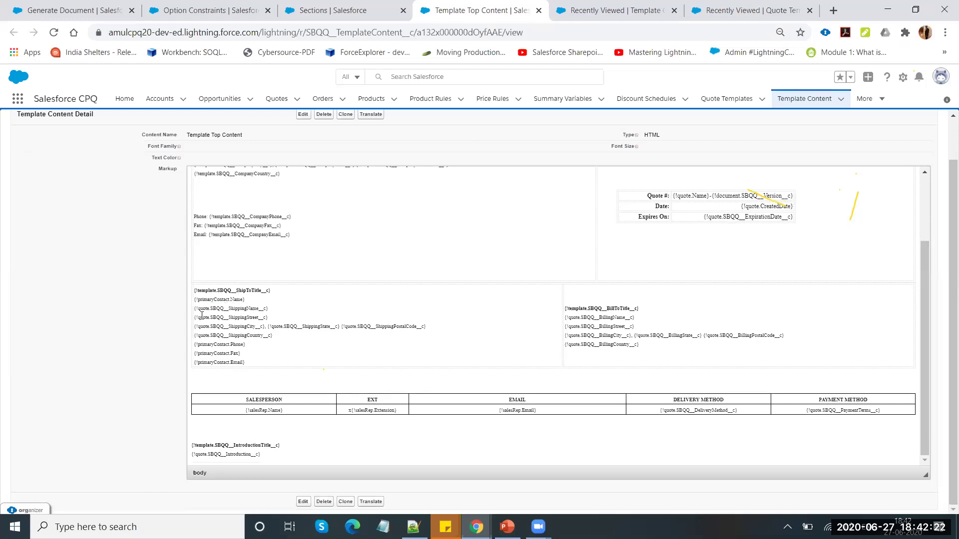
# Examine the shipping fields and the salesperson, delivery and payment table in the Template Top Content markup
pyautogui.doubleClick(245, 318)
pyautogui.moveTo(252, 399); pyautogui.dragTo(437, 416)
pyautogui.click(258, 400)
pyautogui.moveTo(245, 399); pyautogui.dragTo(877, 407)
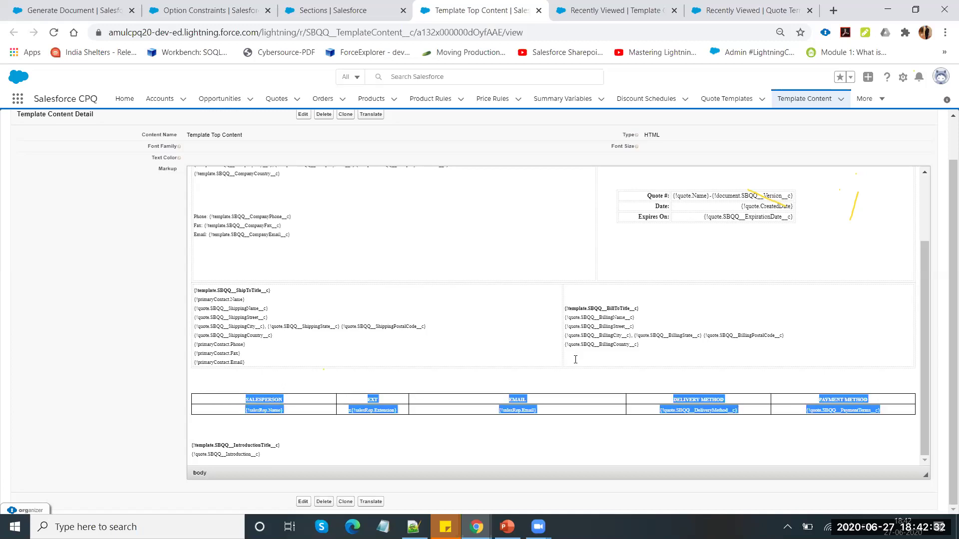
pyautogui.scroll(2, 372, 298)
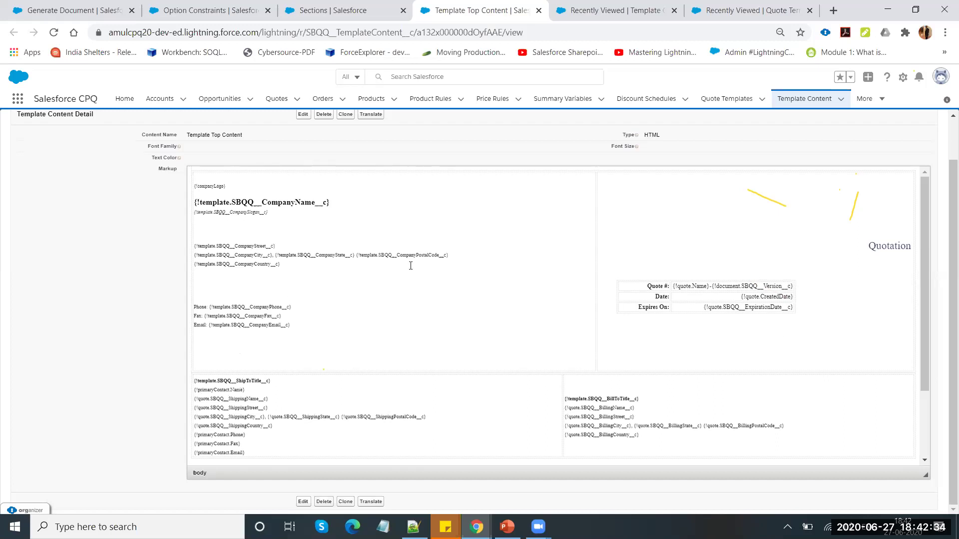
pyautogui.scroll(1, 411, 266)
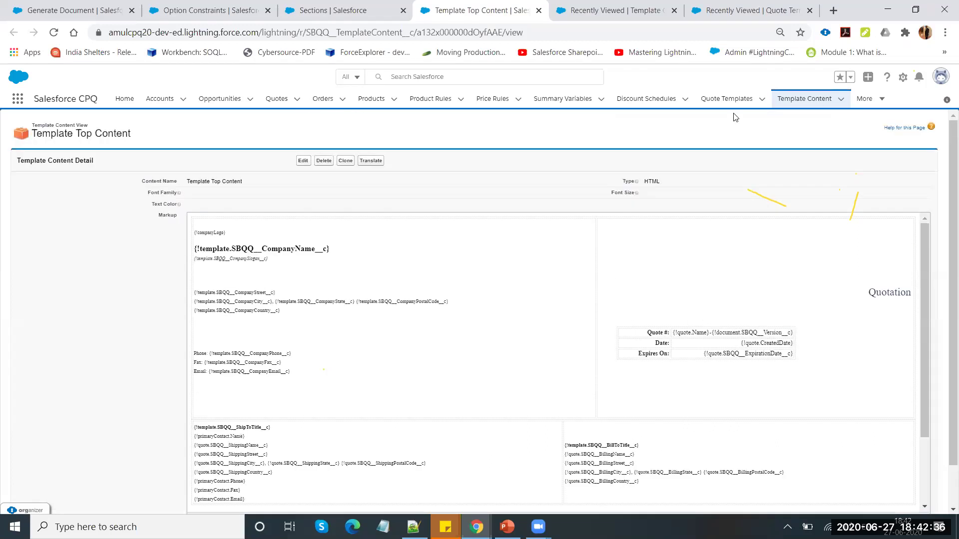
# Open Template Top Content for editing and compare its markup with the Cpq Template's Sections list
pyautogui.click(302, 161)
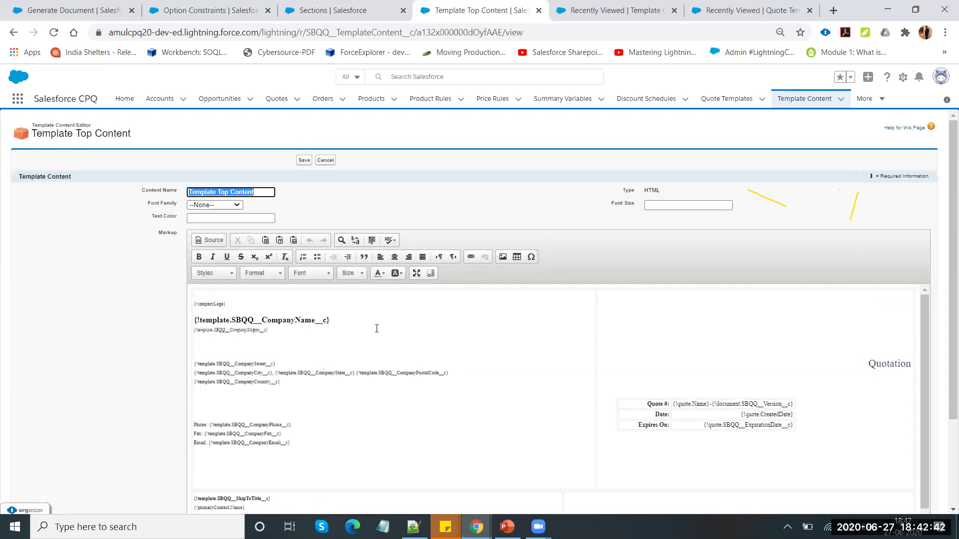
pyautogui.click(364, 11)
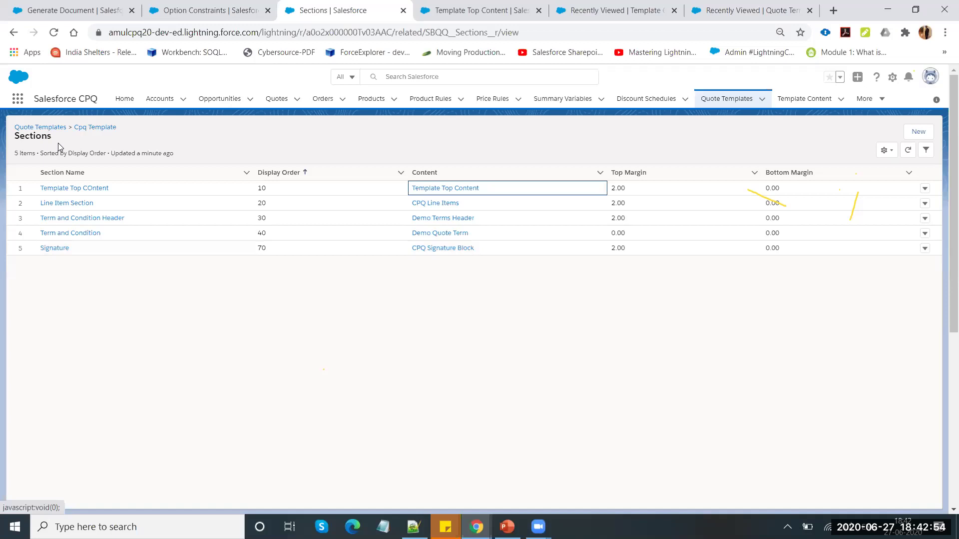
pyautogui.click(501, 13)
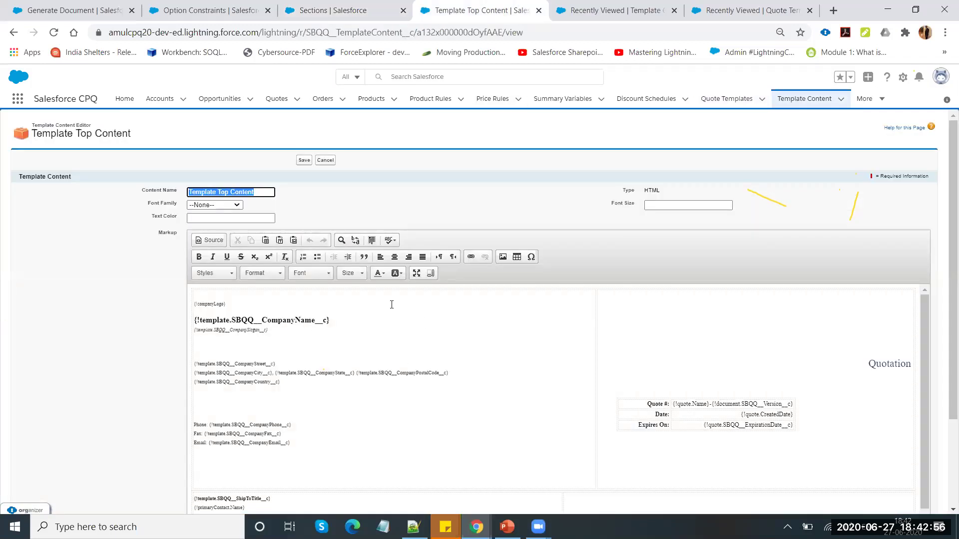
pyautogui.click(336, 8)
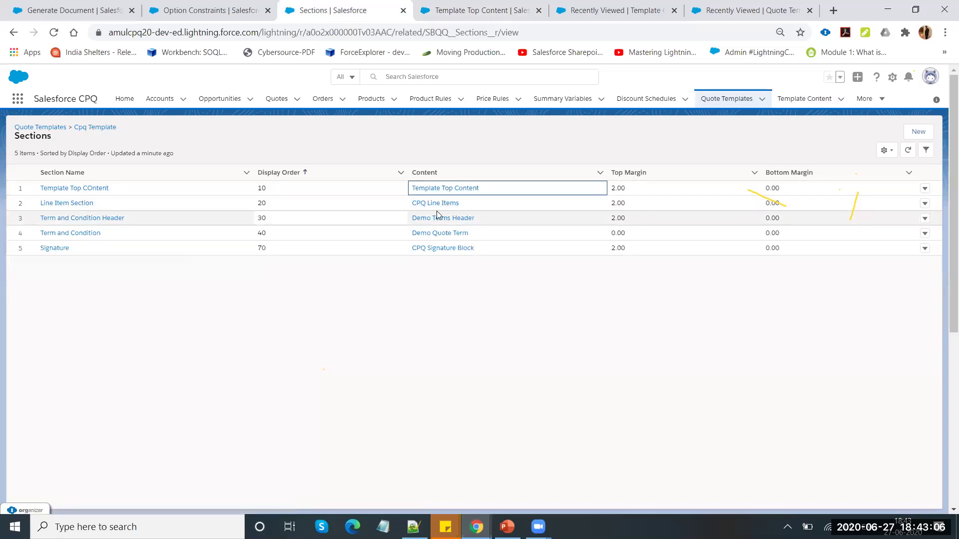
pyautogui.click(517, 7)
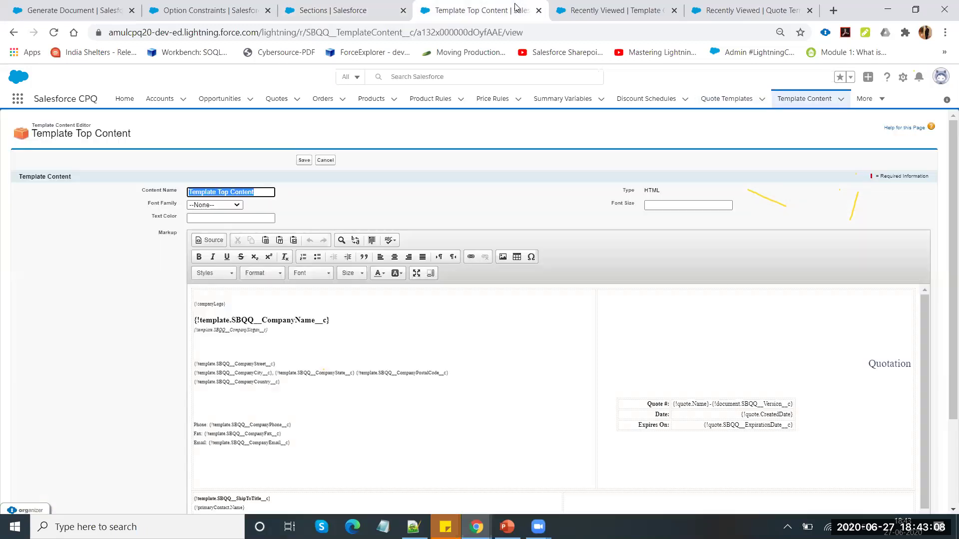
# Start a new template content record of type Template Bottom and review its default notes, terms and signature markup
pyautogui.click(813, 100)
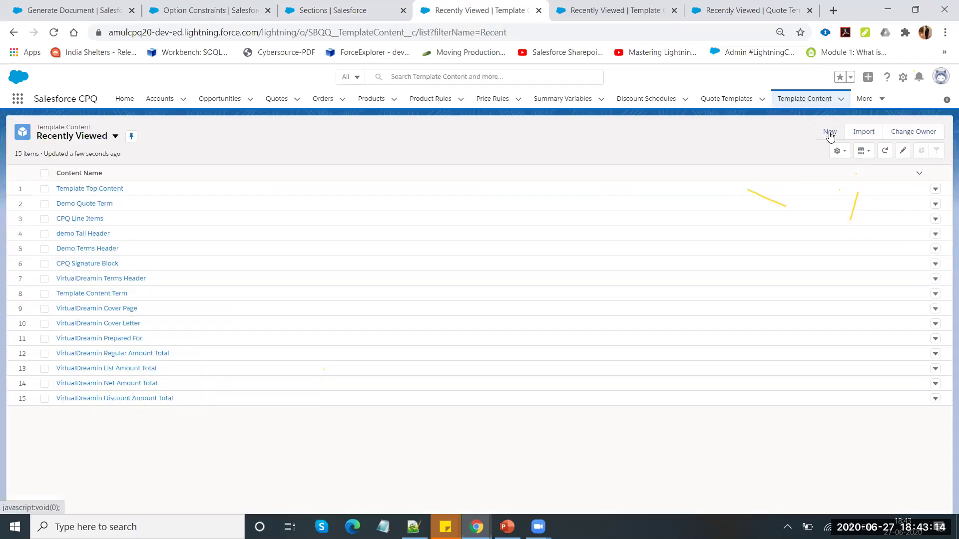
pyautogui.click(830, 132)
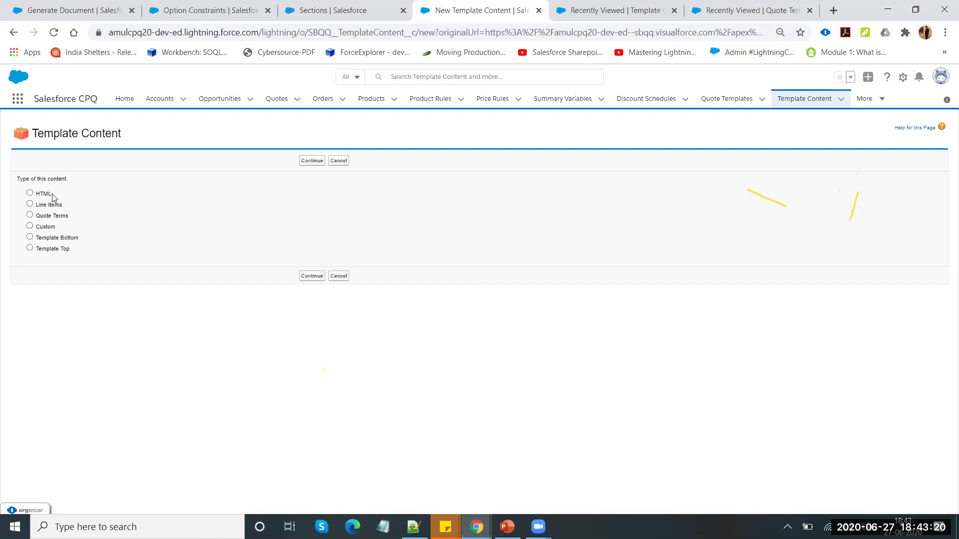
pyautogui.click(44, 242)
pyautogui.click(309, 162)
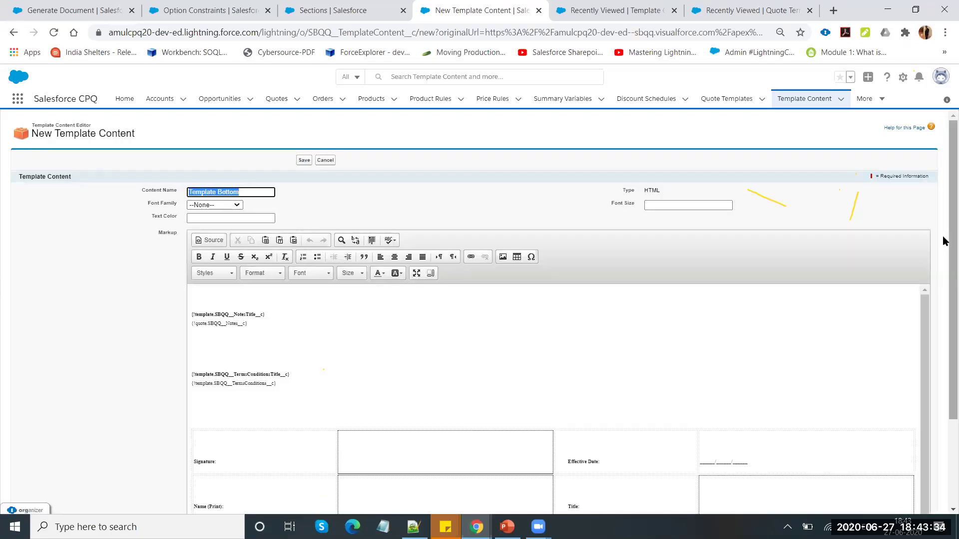
pyautogui.moveTo(951, 242); pyautogui.dragTo(951, 332)
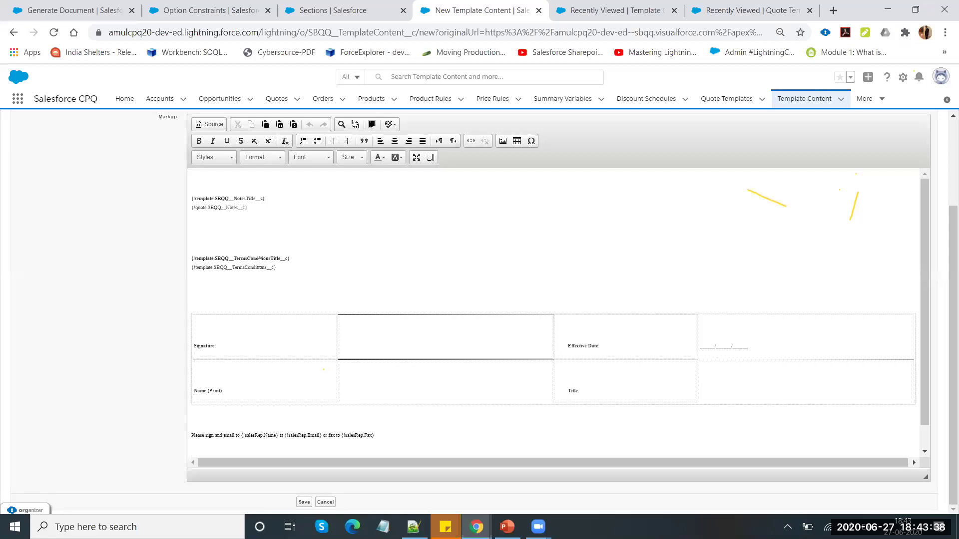
# Open the Signature section's CPQ Signature Block content in a new browser tab, put it in edit mode and examine its markup
pyautogui.click(341, 10)
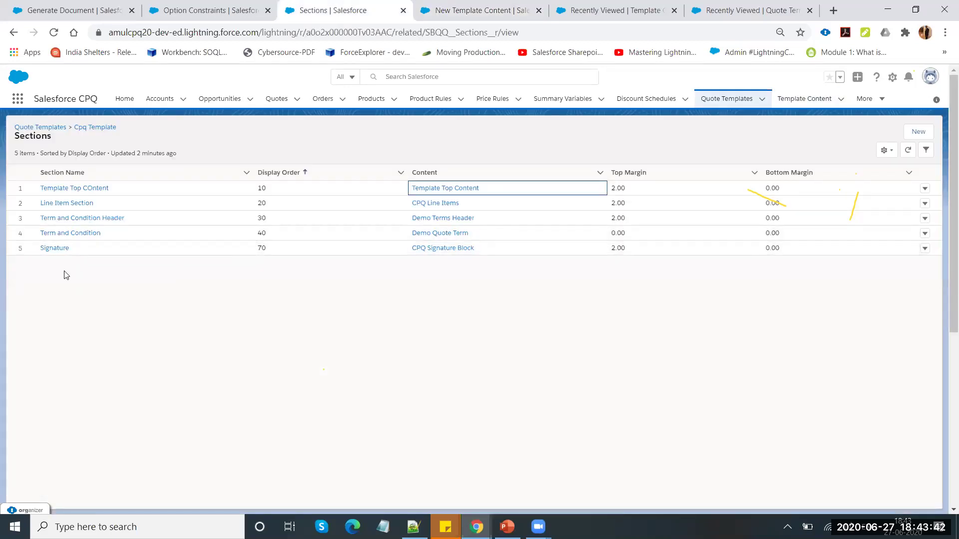
pyautogui.keyDown('ctrl'); pyautogui.click(443, 249); pyautogui.keyUp('ctrl')
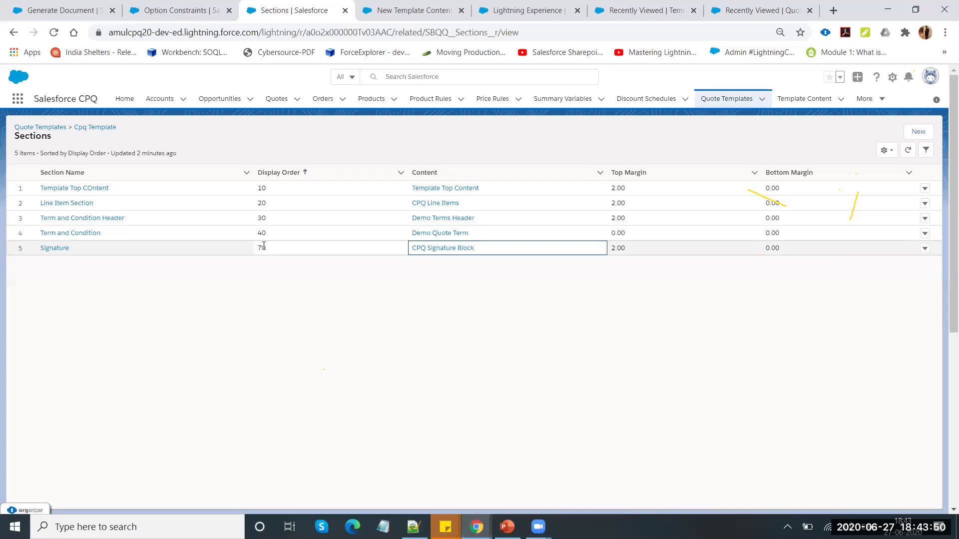
pyautogui.click(529, 18)
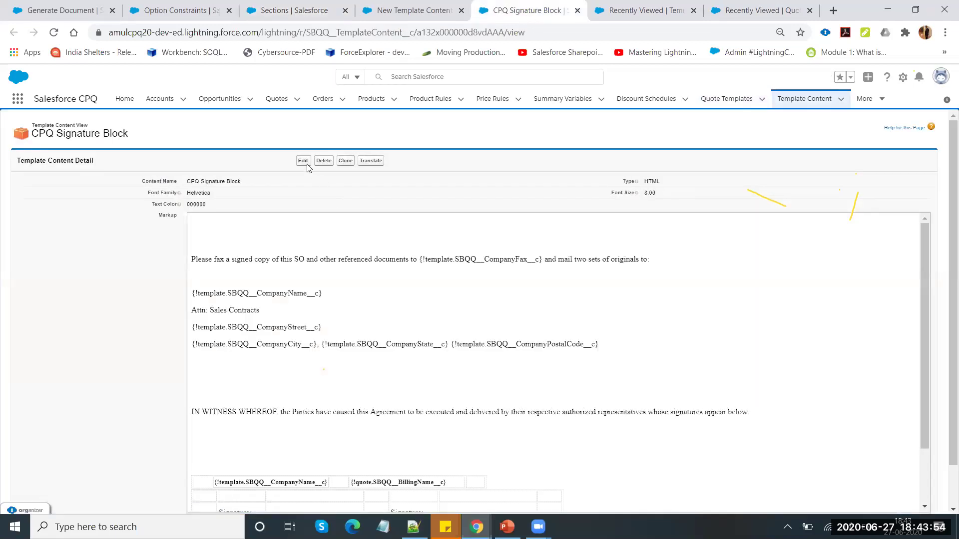
pyautogui.click(304, 161)
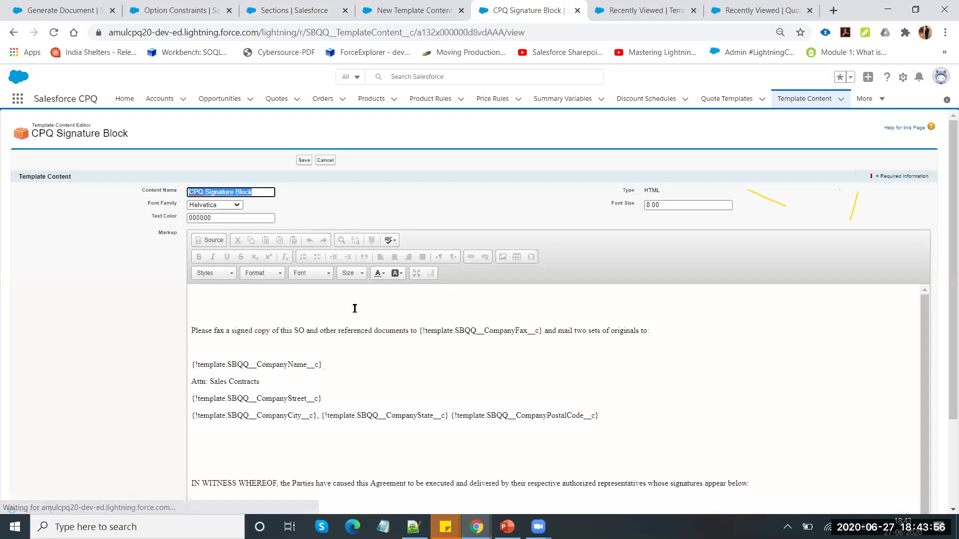
pyautogui.scroll(-2, 942, 321)
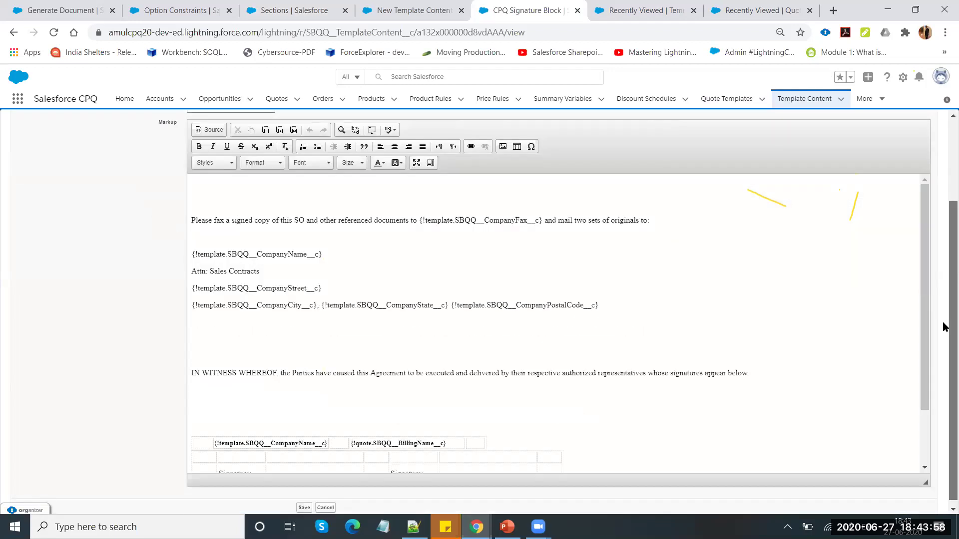
pyautogui.scroll(-2, 597, 329)
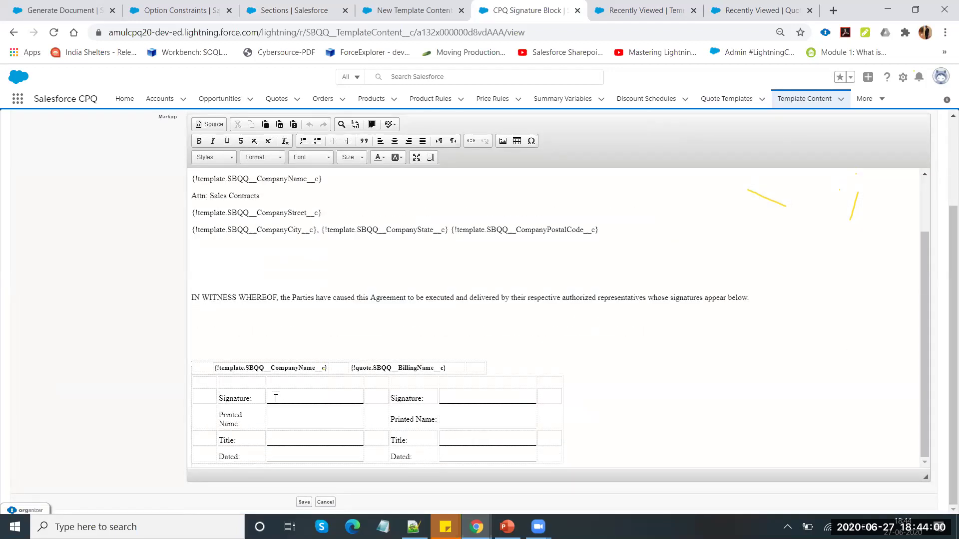
pyautogui.scroll(2, 285, 383)
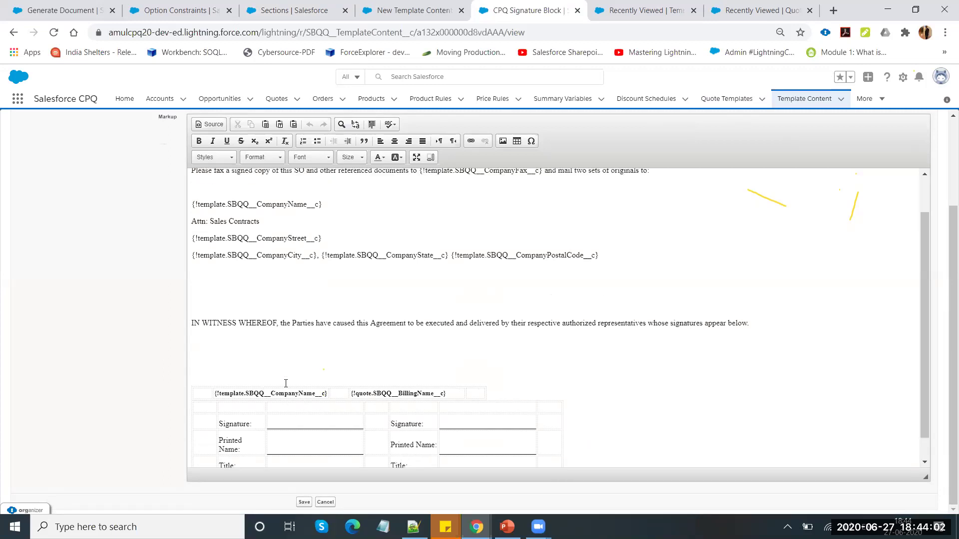
pyautogui.scroll(2, 125, 359)
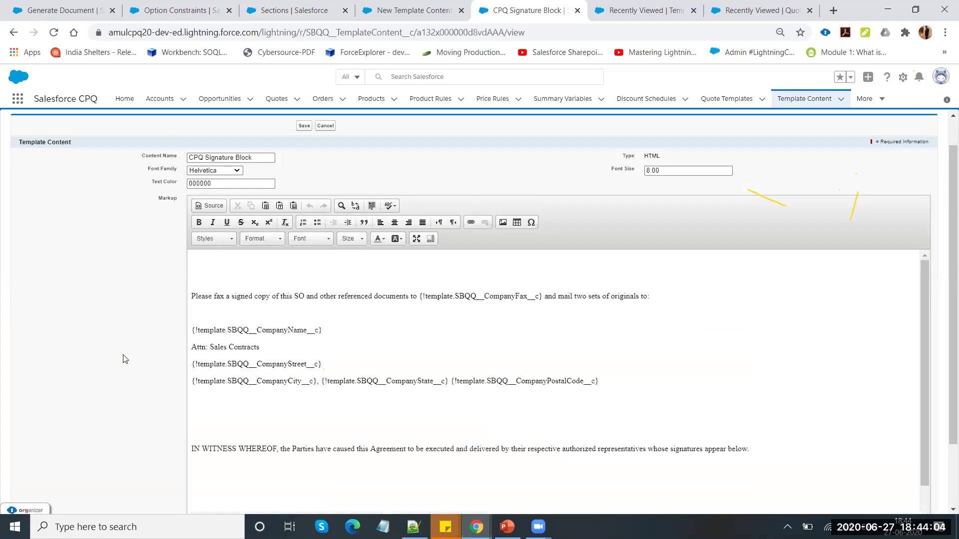
# Show the CPQ Signature Block markup as HTML source, review the signature table code and save the record
pyautogui.click(208, 238)
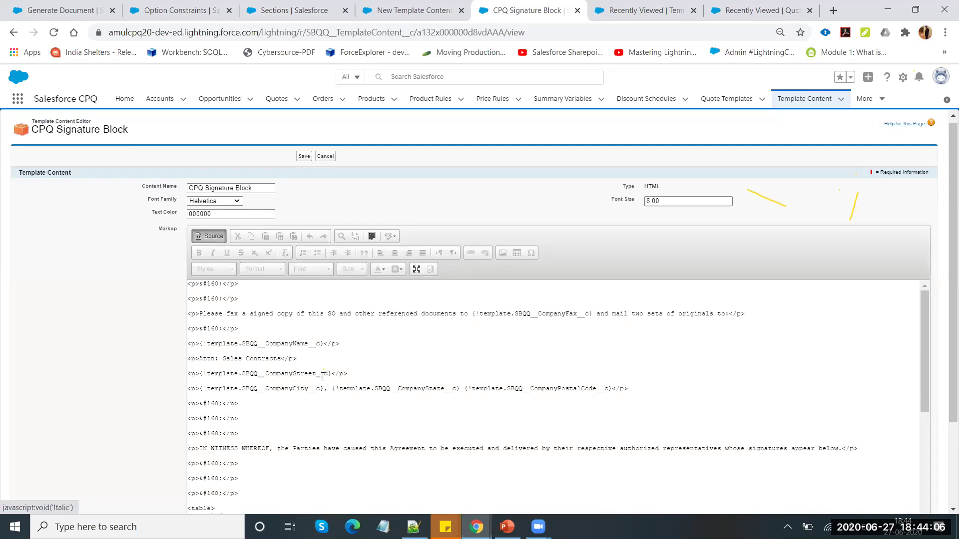
pyautogui.scroll(-2, 323, 376)
pyautogui.scroll(-5, 322, 376)
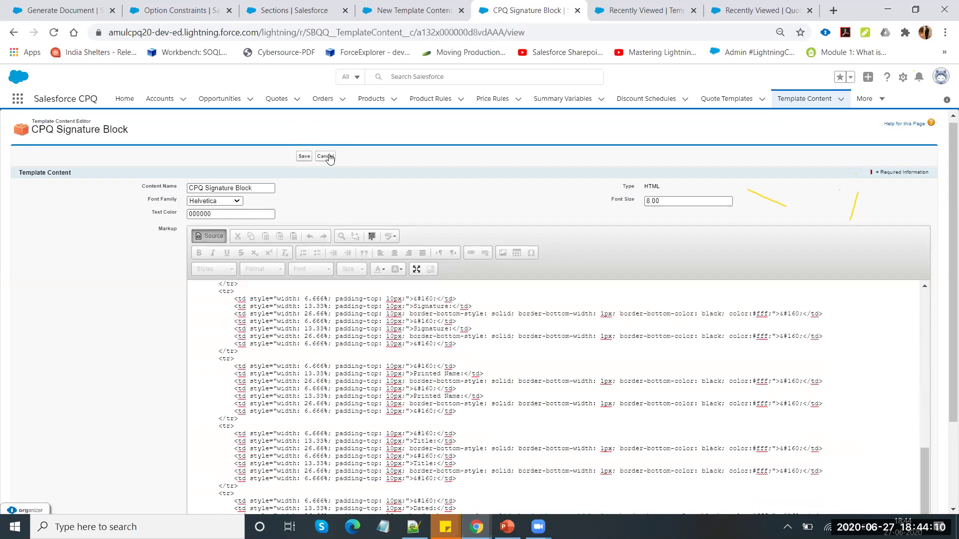
pyautogui.click(305, 156)
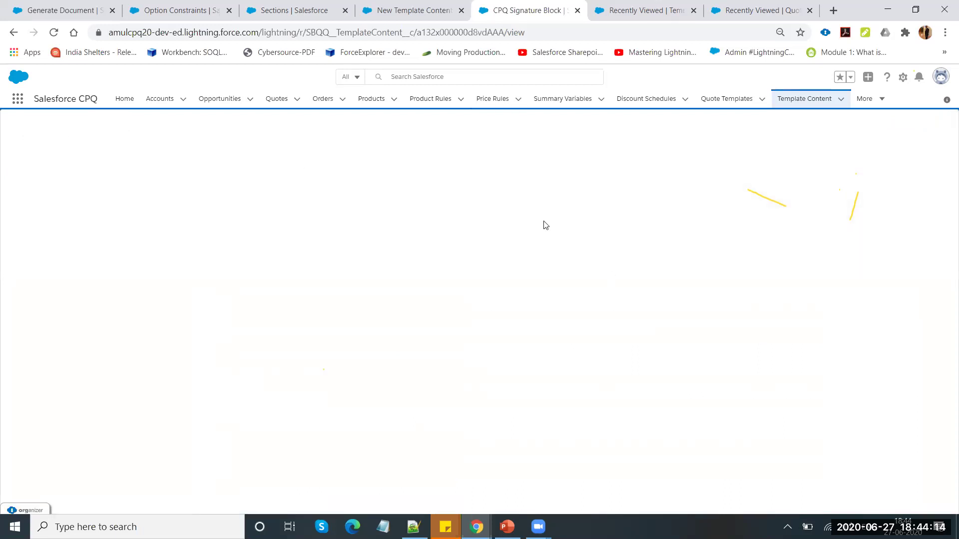
# Return to the Sections list and open its parent Cpq Template record to review the template details
pyautogui.click(415, 11)
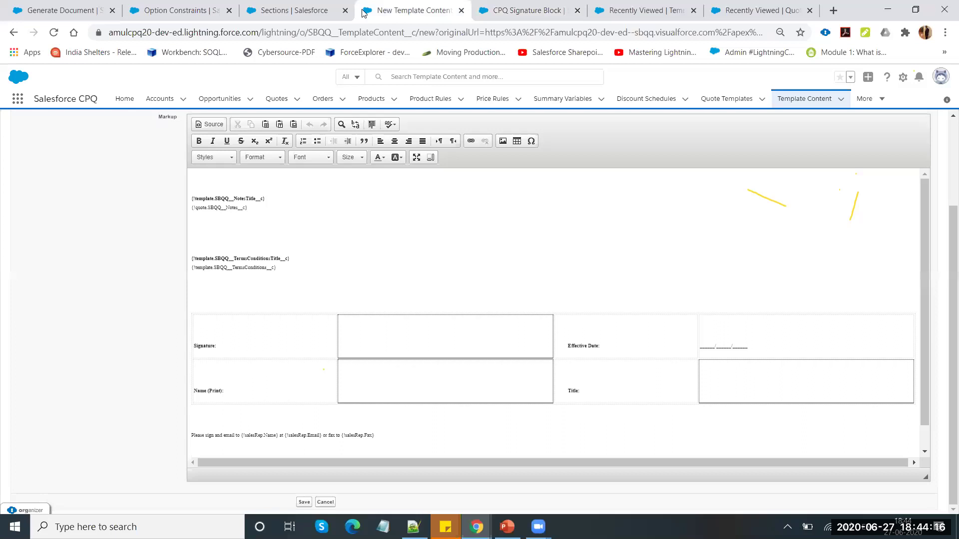
pyautogui.click(316, 12)
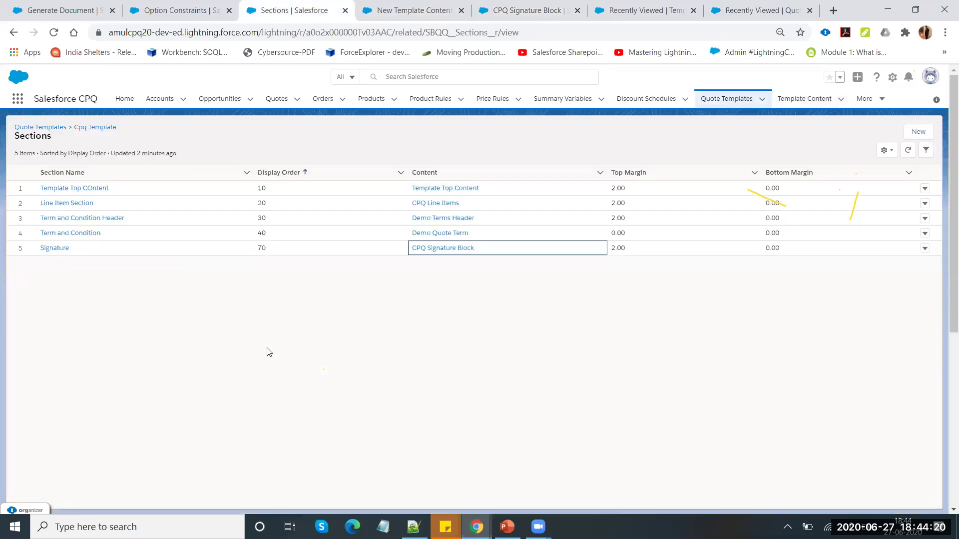
pyautogui.click(99, 128)
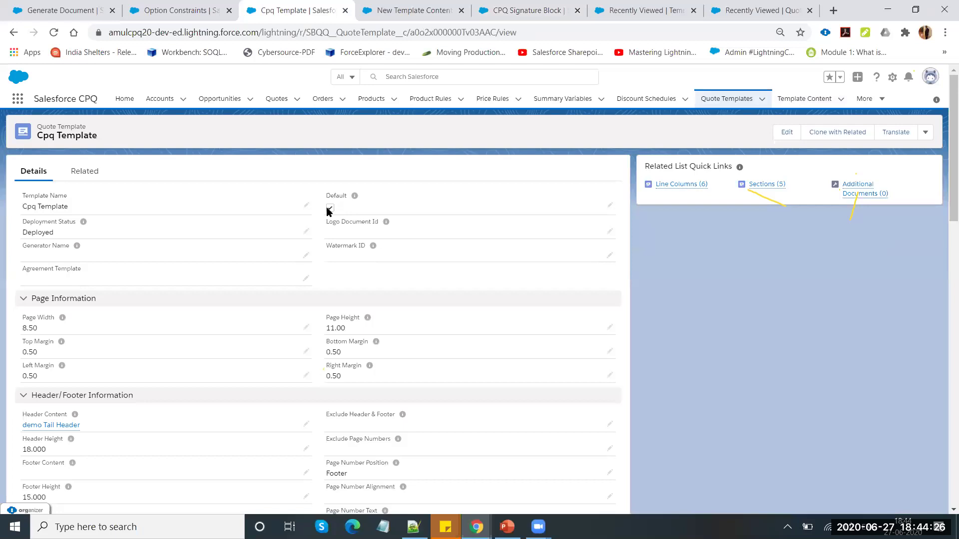
# Revisit the generated Quote Preview, switch to PowerPoint and review the Quote Template PDF process slide and the remaining slides
pyautogui.click(72, 11)
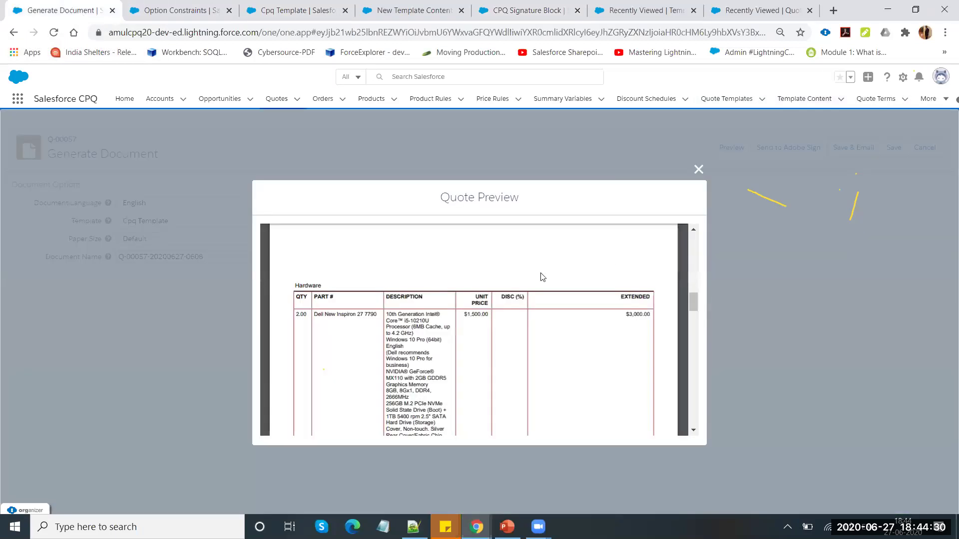
pyautogui.click(514, 525)
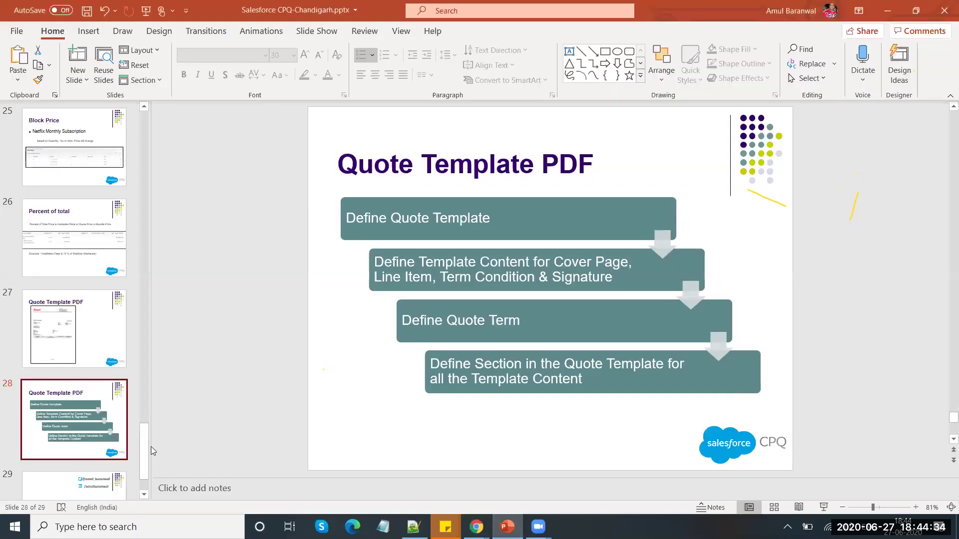
pyautogui.scroll(-2, 147, 465)
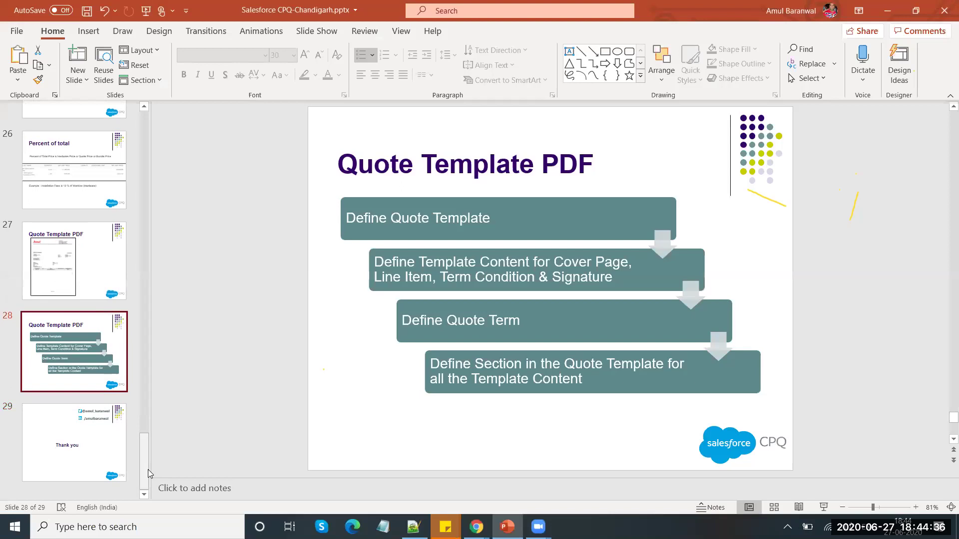